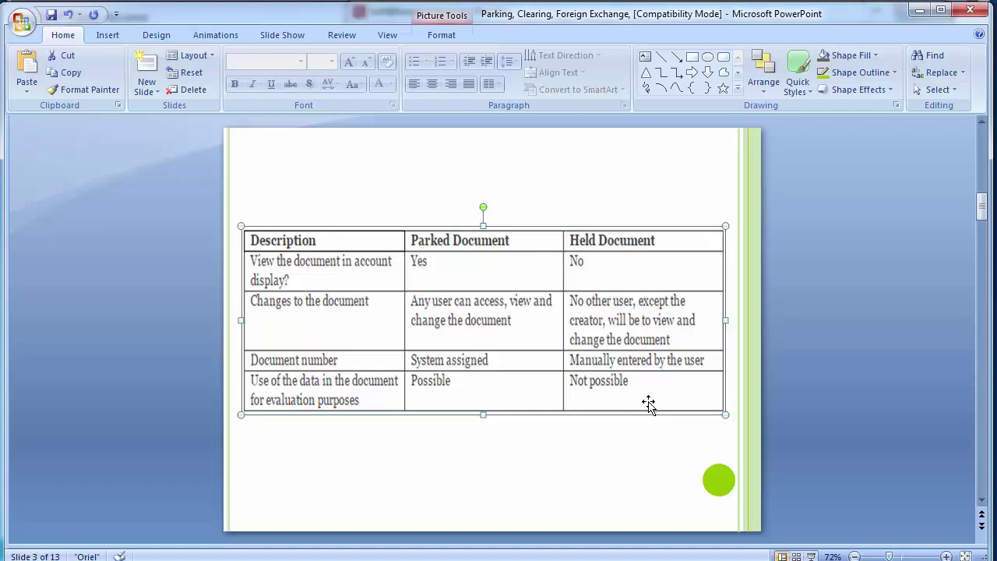
# Step: Deselect the table picture, advance to the Parking - Business Transactions slide and switch to SAP Easy Access
pyautogui.click(113, 228)
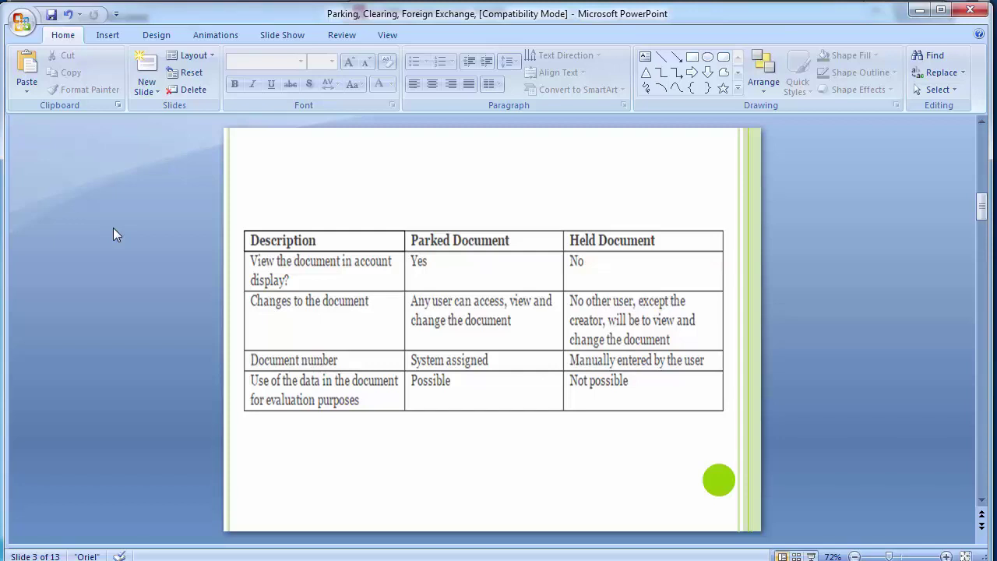
pyautogui.scroll(-1, 113, 235)
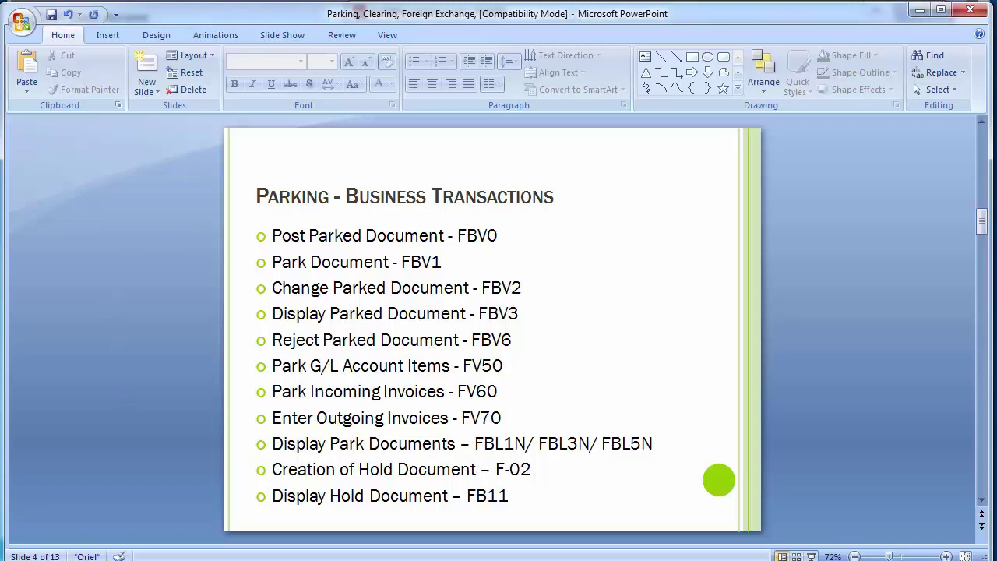
pyautogui.moveTo(246, 554)
pyautogui.click(251, 516)
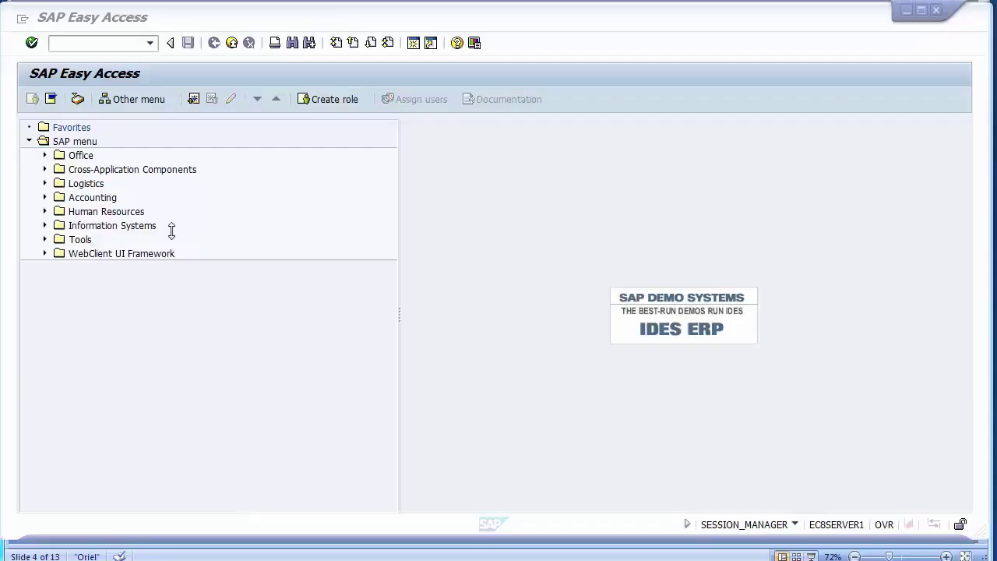
pyautogui.hotkey('alt', 'Tab')
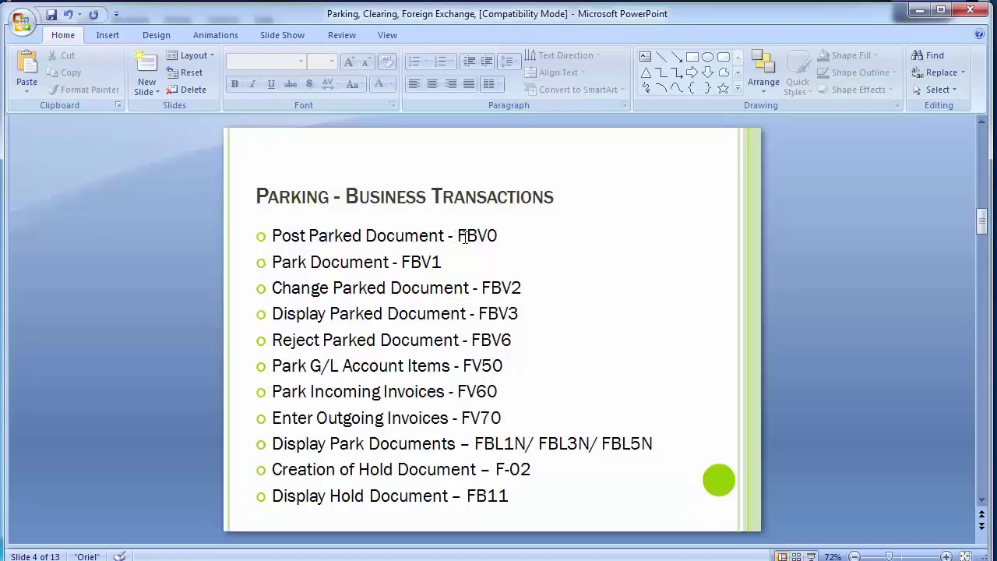
pyautogui.hotkey('alt', 'Tab')
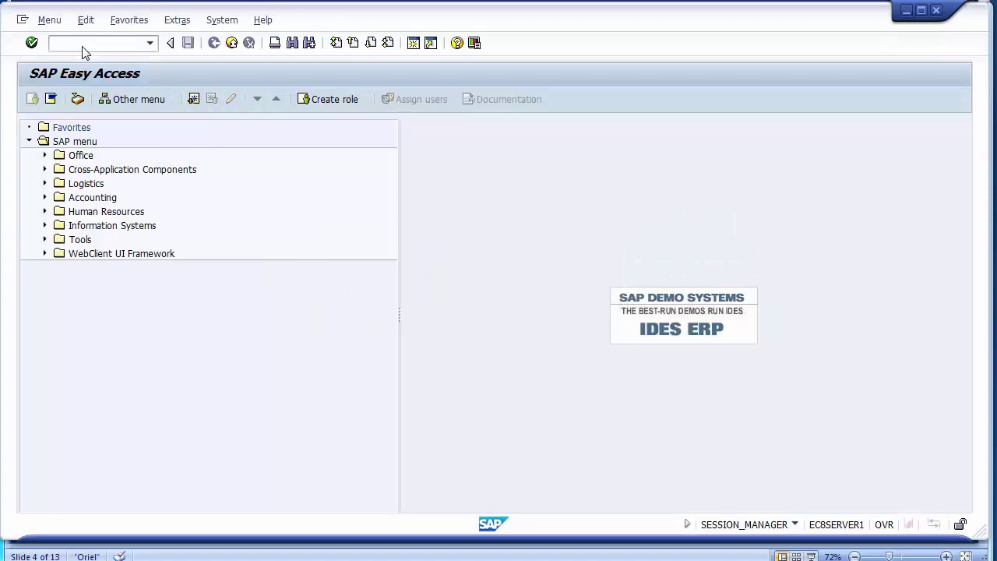
# Step: Open transaction FBV0 to view its initial screen, and return to SAP Easy Access
pyautogui.write('fbv0')
pyautogui.press('Return')
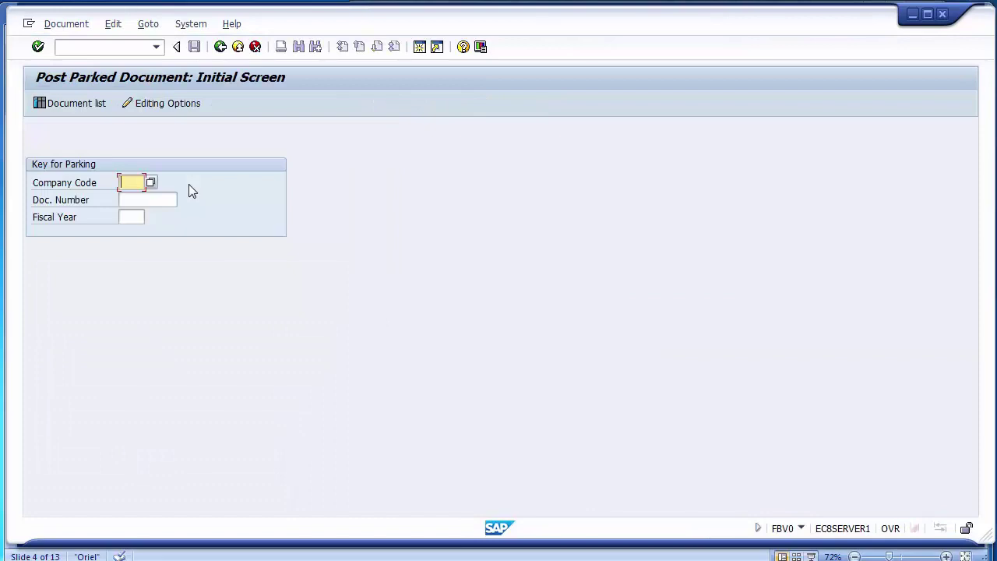
pyautogui.write('/n')
pyautogui.press('Return')
pyautogui.click(91, 47)
pyautogui.write('/n')
pyautogui.press('Return')
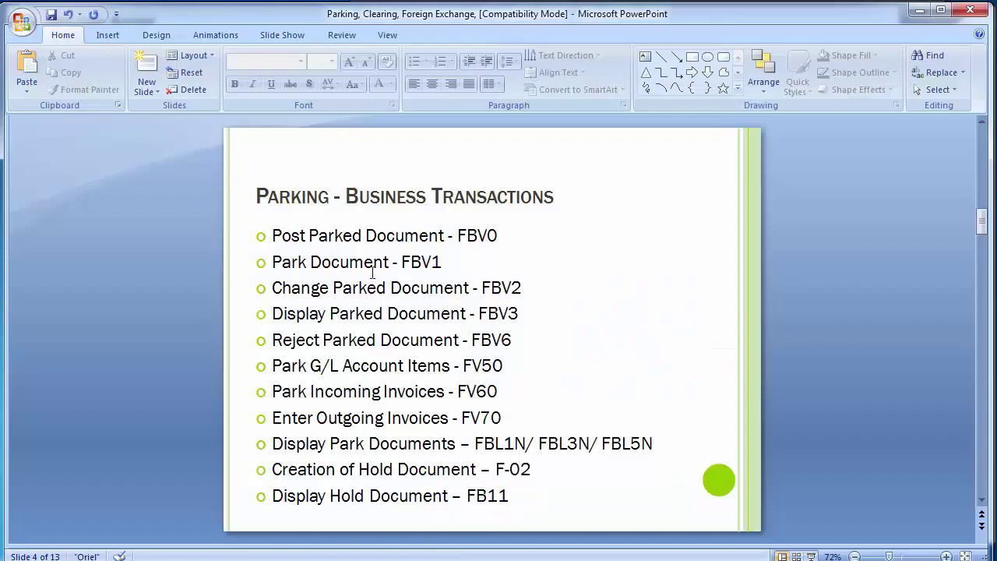
# Step: Open transaction FBV1 to view the Park Document header, and return to SAP Easy Access
pyautogui.hotkey('alt', 'Tab')
pyautogui.write('fbz1')
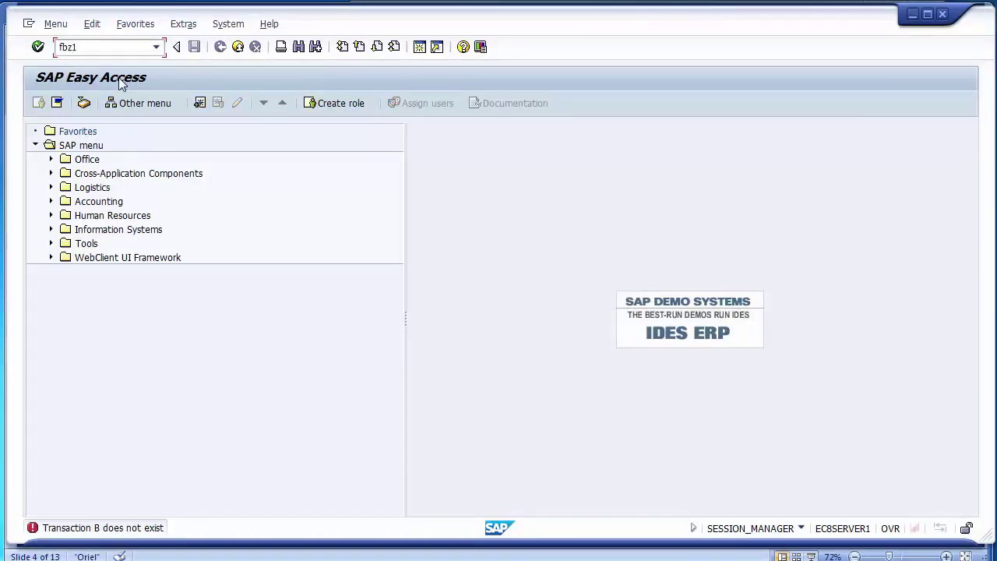
pyautogui.press('BackSpace')
pyautogui.press('BackSpace')
pyautogui.write('v1')
pyautogui.press('Return')
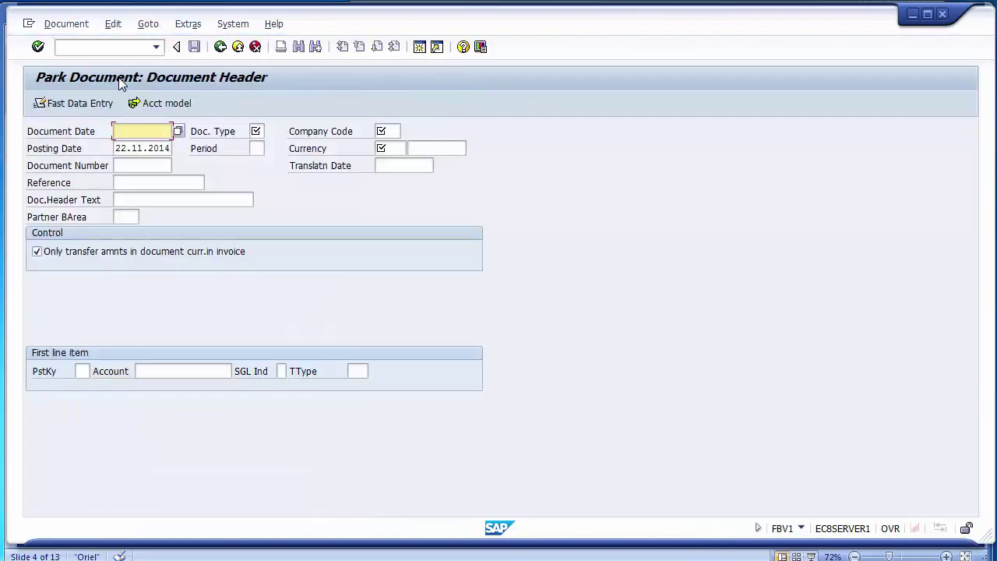
pyautogui.click(109, 49)
pyautogui.write('/n')
pyautogui.press('Return')
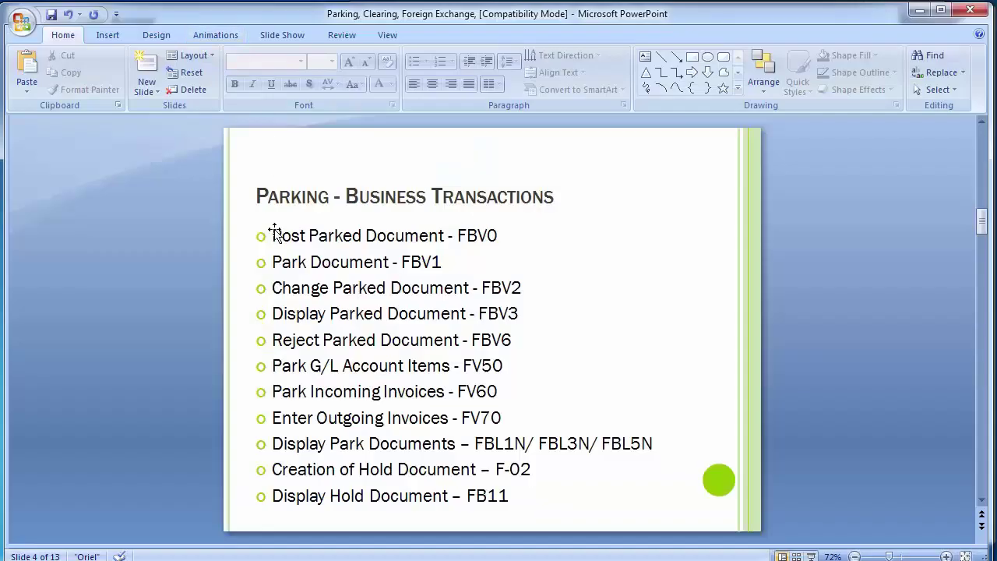
# Step: On the PowerPoint slide, move the bullet "Post Parked Document - FBV0" below "Park Document - FBV1"
pyautogui.moveTo(272, 235); pyautogui.dragTo(480, 242)
pyautogui.hotkey('ctrl', 'c')
pyautogui.press('Delete')
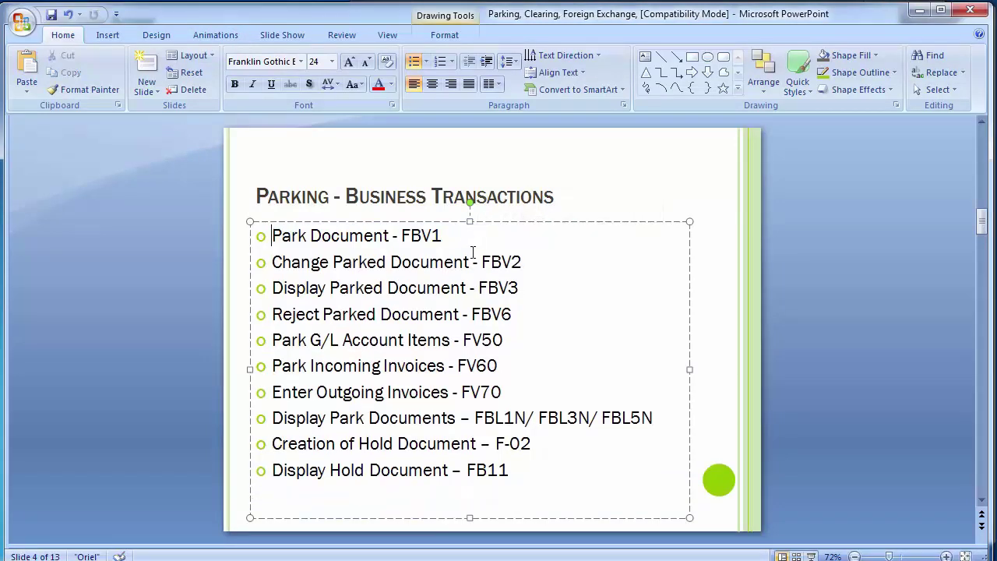
pyautogui.press('Return')
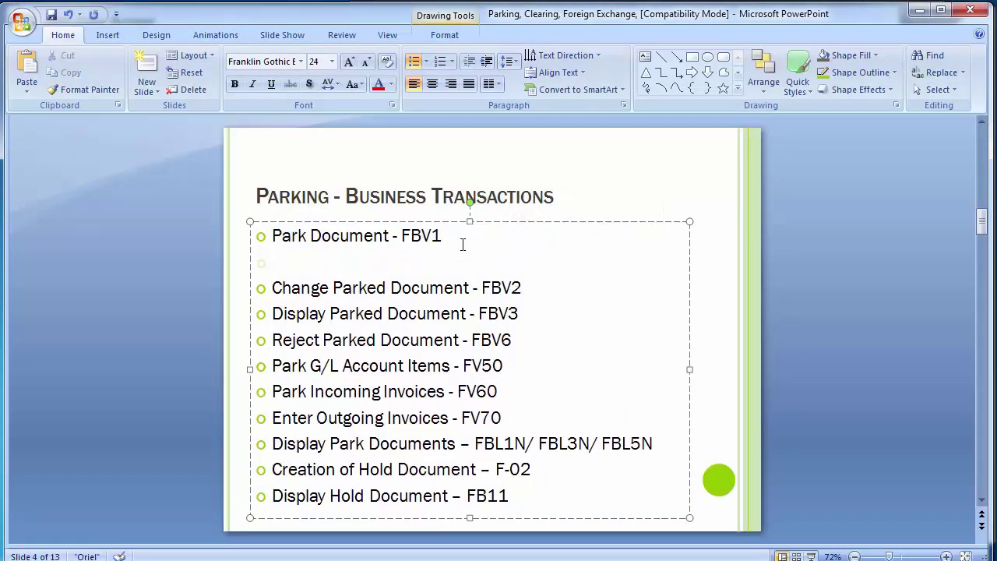
pyautogui.hotkey('ctrl', 'v')
pyautogui.press('Delete')
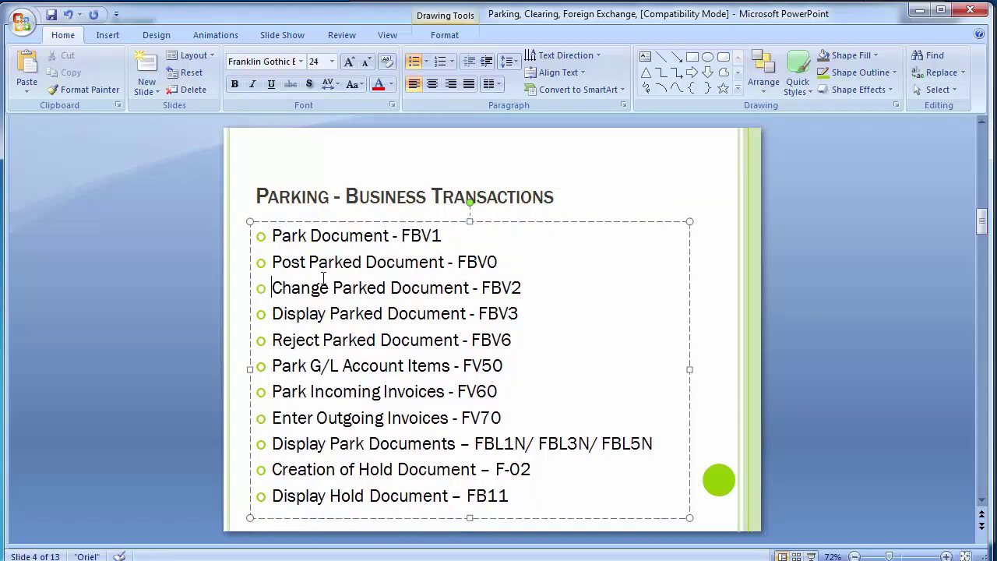
pyautogui.click(90, 311)
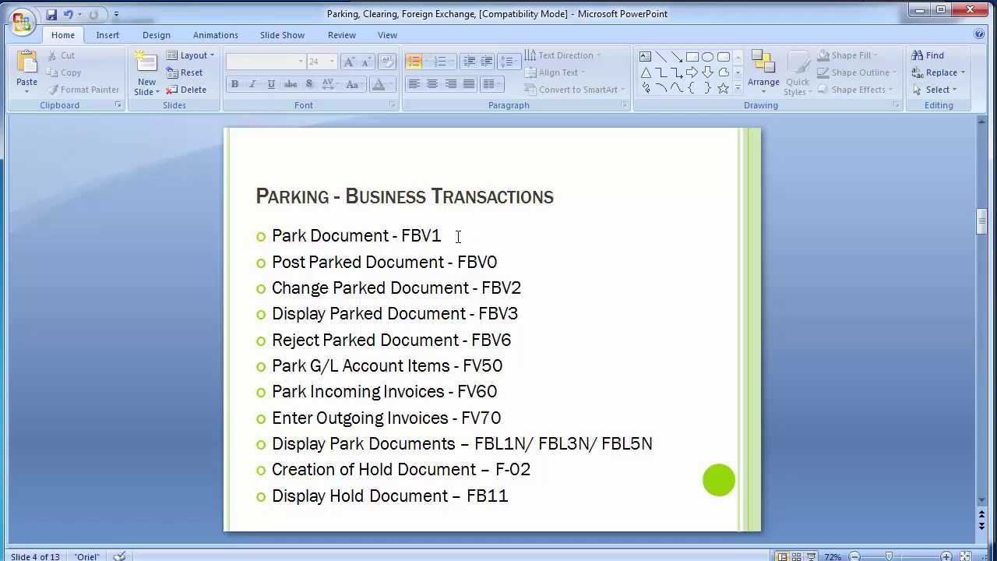
# Step: Switch to SAP and open the Park Document transaction FBV1
pyautogui.hotkey('alt', 'Tab')
pyautogui.write('fbv1')
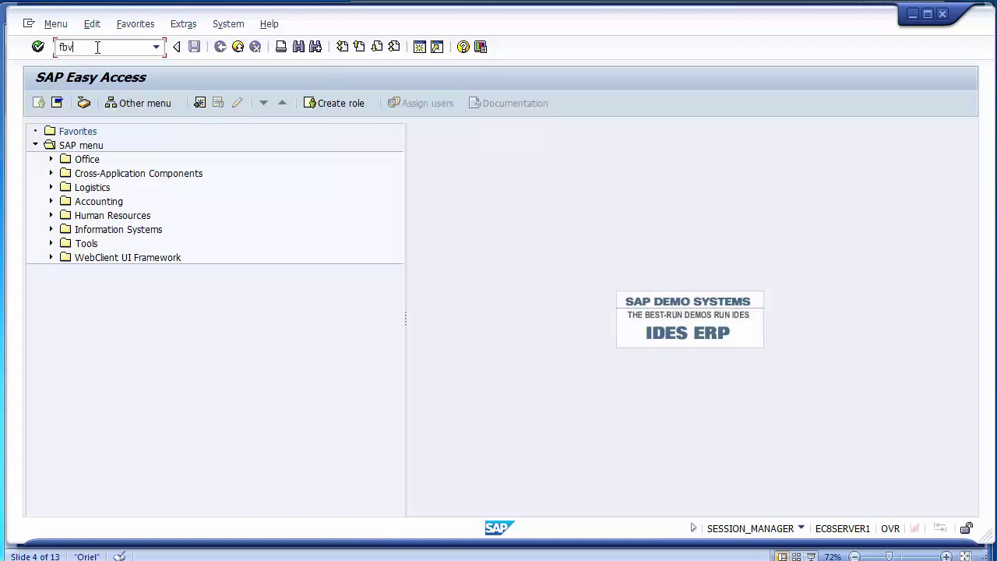
pyautogui.press('Return')
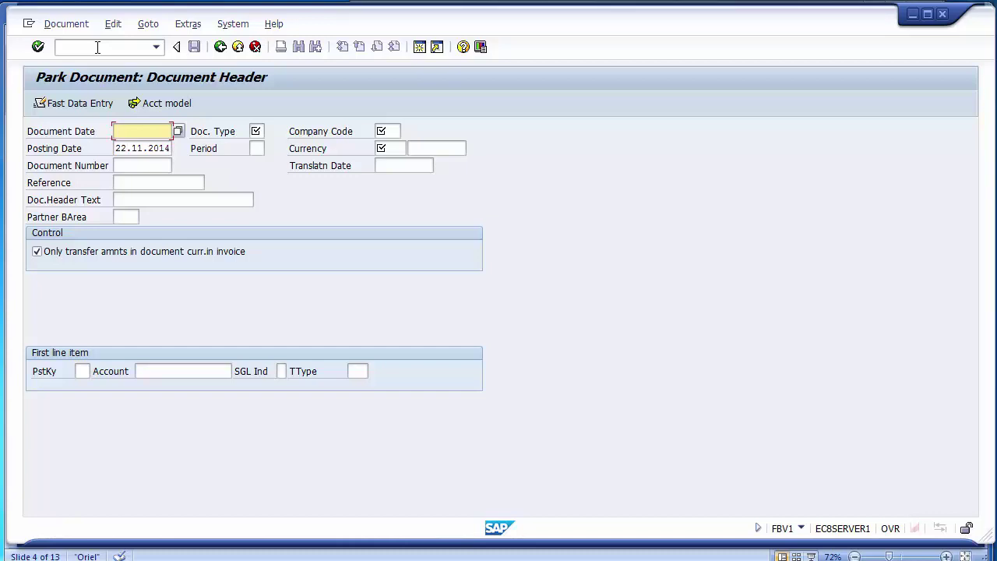
# Step: Fill in the document header with document date 22112014, document type SA, company code 1200 and currency USD
pyautogui.press('BackSpace')
pyautogui.press('Down')
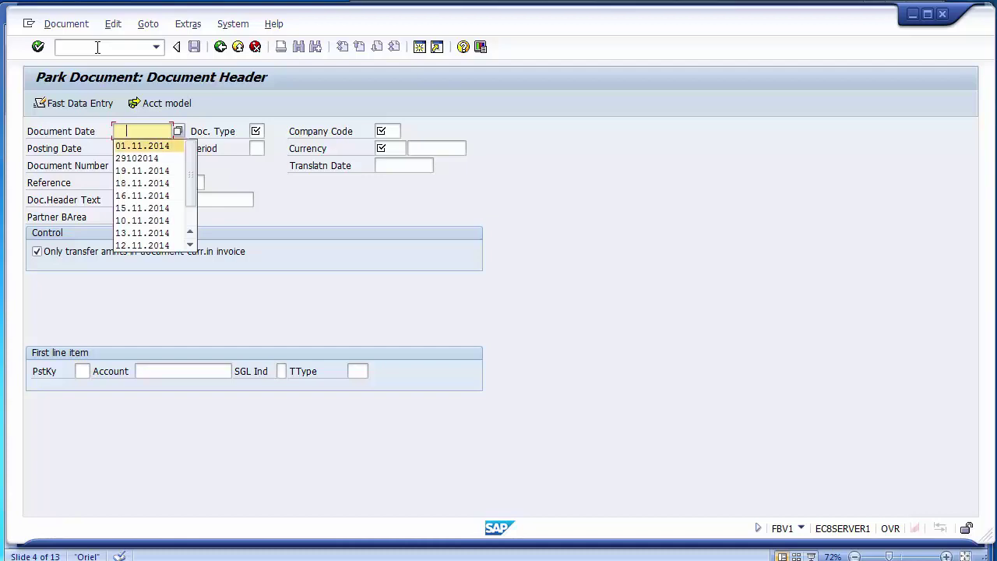
pyautogui.write('22112014')
pyautogui.press('Tab')
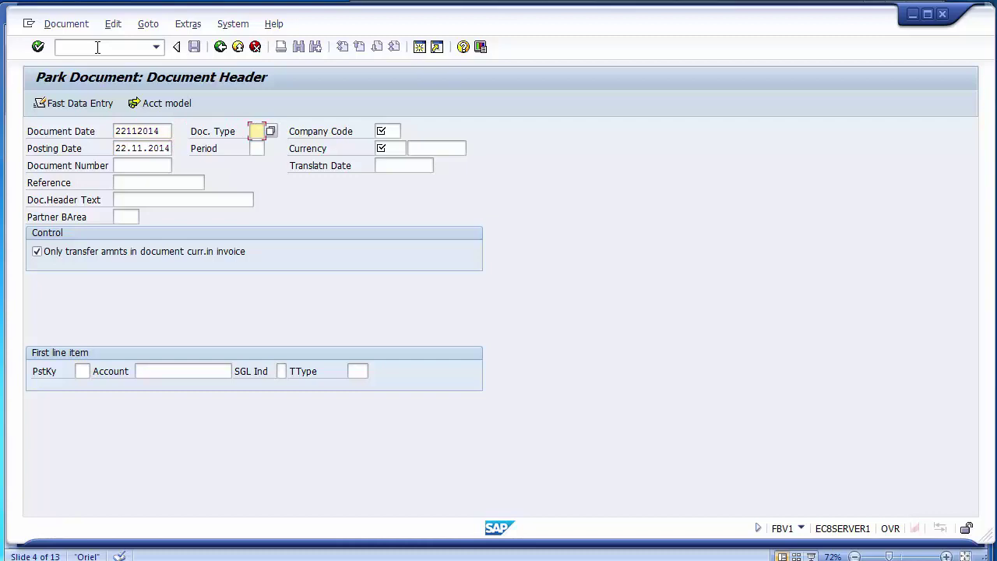
pyautogui.write('SA')
pyautogui.press('Tab')
pyautogui.write('1200')
pyautogui.press('Tab')
pyautogui.press('Tab')
pyautogui.press('Tab')
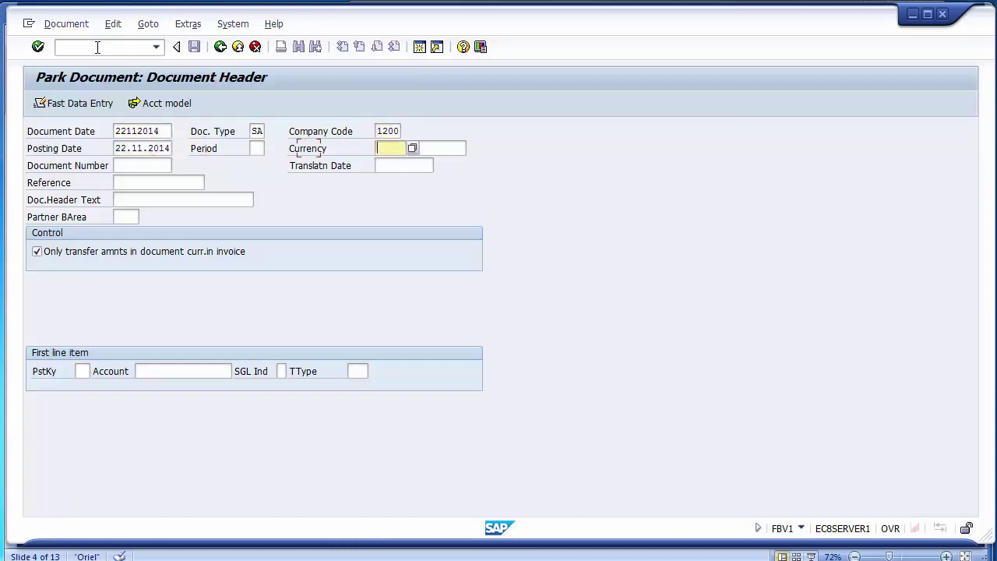
pyautogui.write('USD')
pyautogui.press('Tab')
# Step: Set the first line item's posting key to 40
pyautogui.press('Tab')
pyautogui.press('Tab')
pyautogui.press('Tab')
pyautogui.press('Tab')
pyautogui.press('Tab')
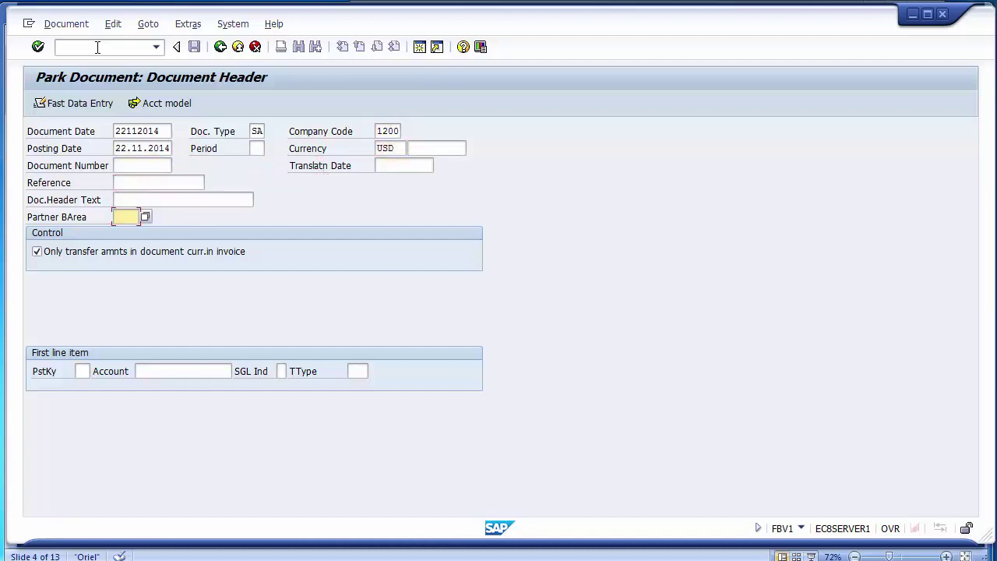
pyautogui.press('Tab')
pyautogui.press('Tab')
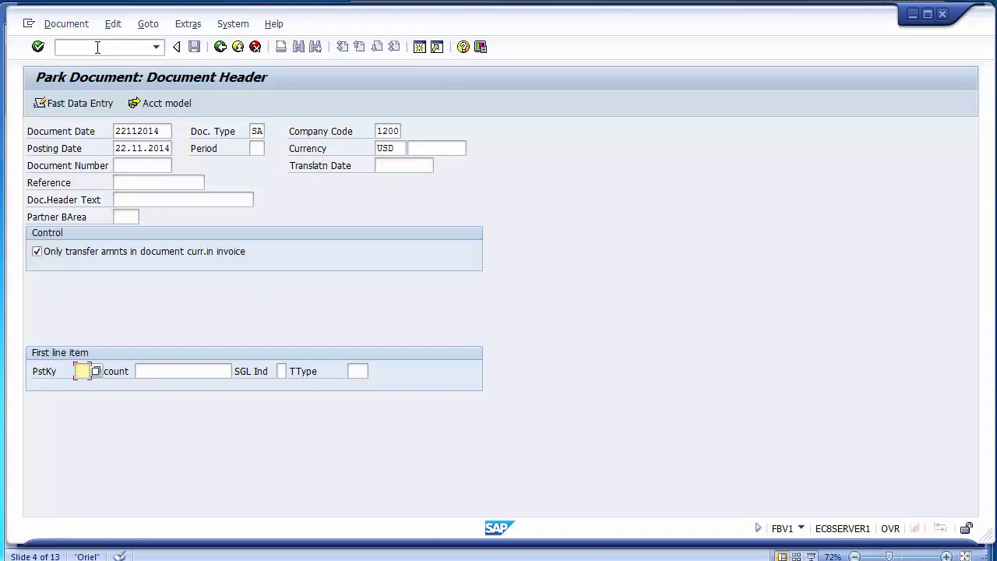
pyautogui.write('40')
pyautogui.press('Tab')
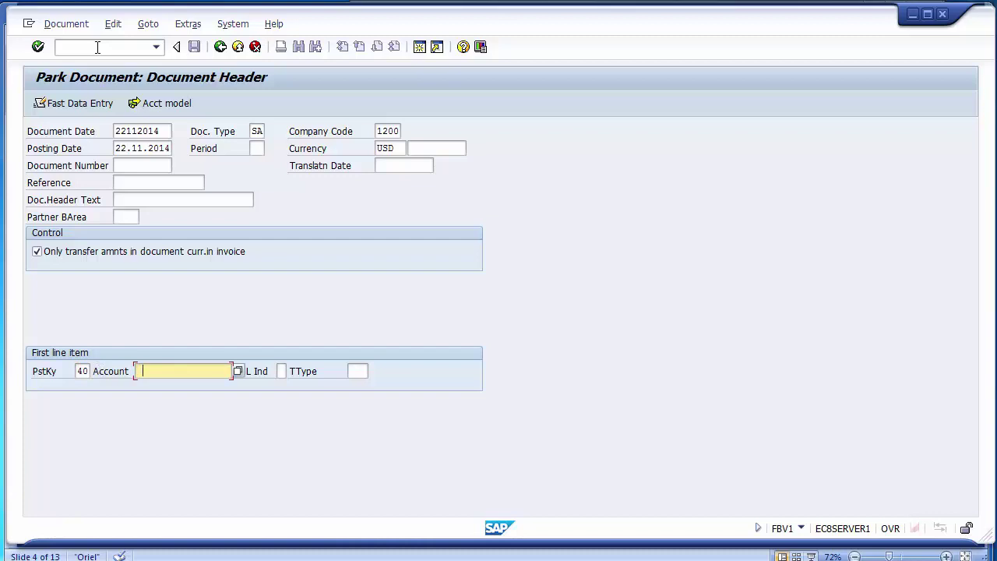
# Step: Choose Rent Account from the G/L account search as the first line item's account and open its item entry
pyautogui.press('Return')
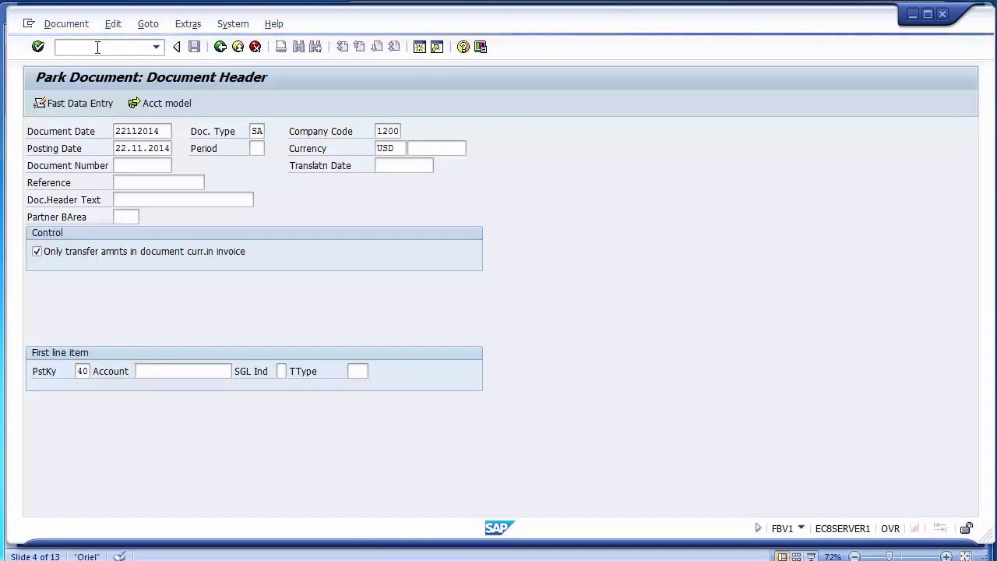
pyautogui.press('F4')
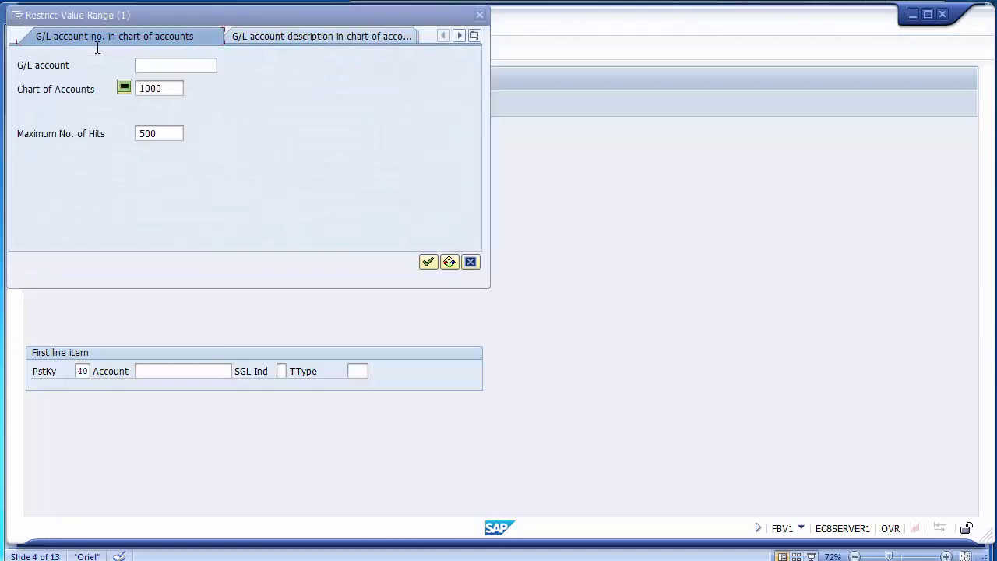
pyautogui.press('Return')
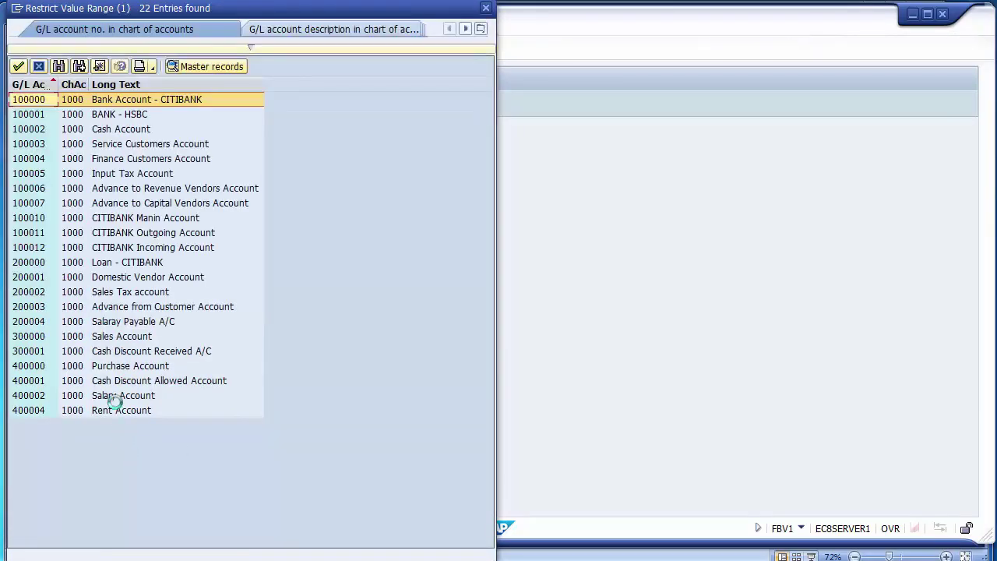
pyautogui.click(102, 408)
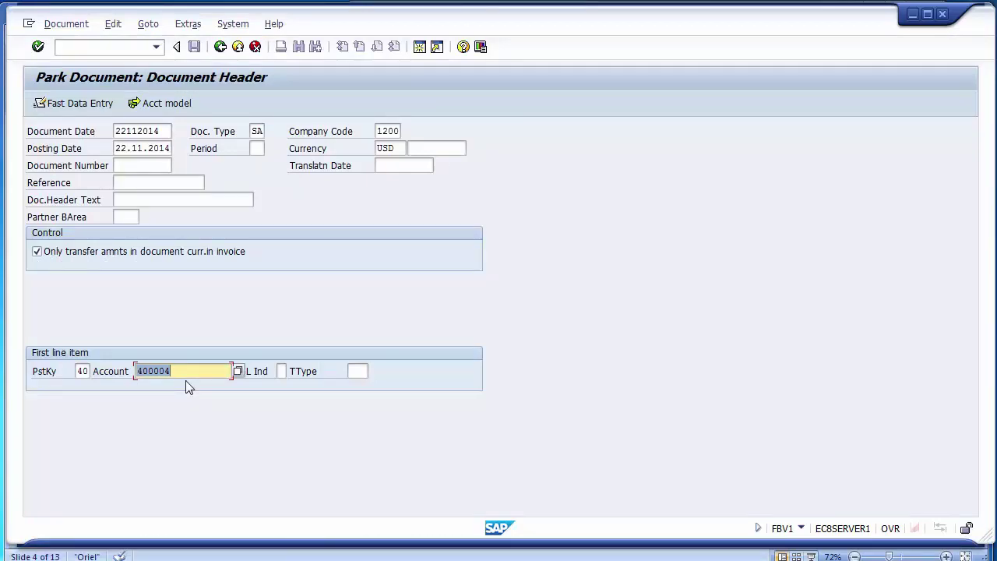
pyautogui.press('Return')
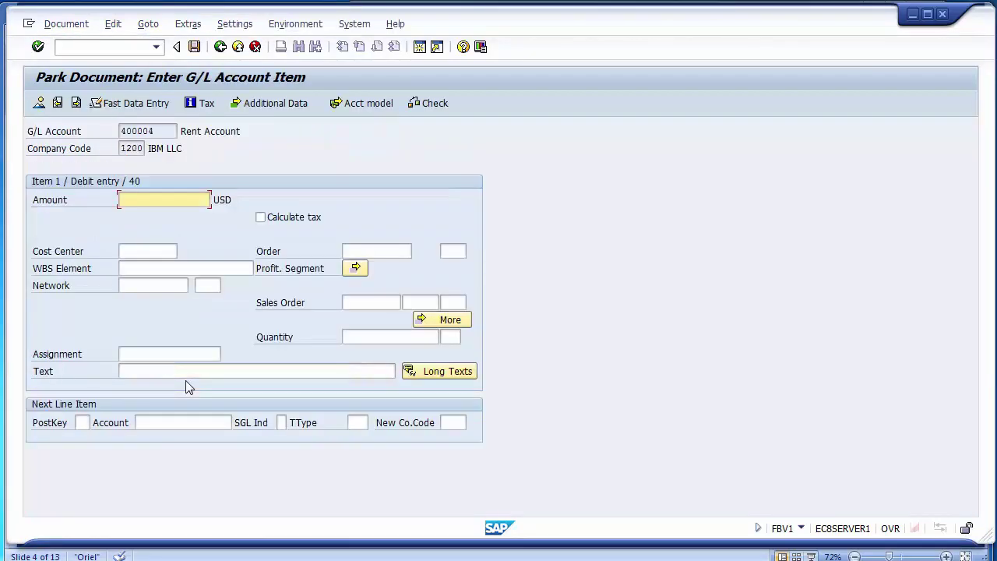
# Step: Set the debit item's amount to 1000 USD and assign business area 1210 in its coding block
pyautogui.write('1000')
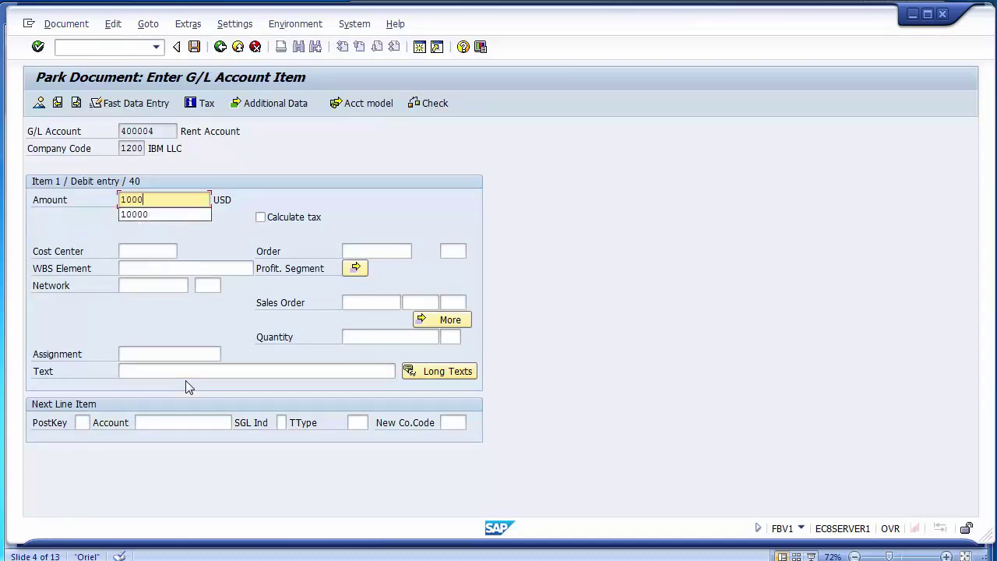
pyautogui.click(428, 325)
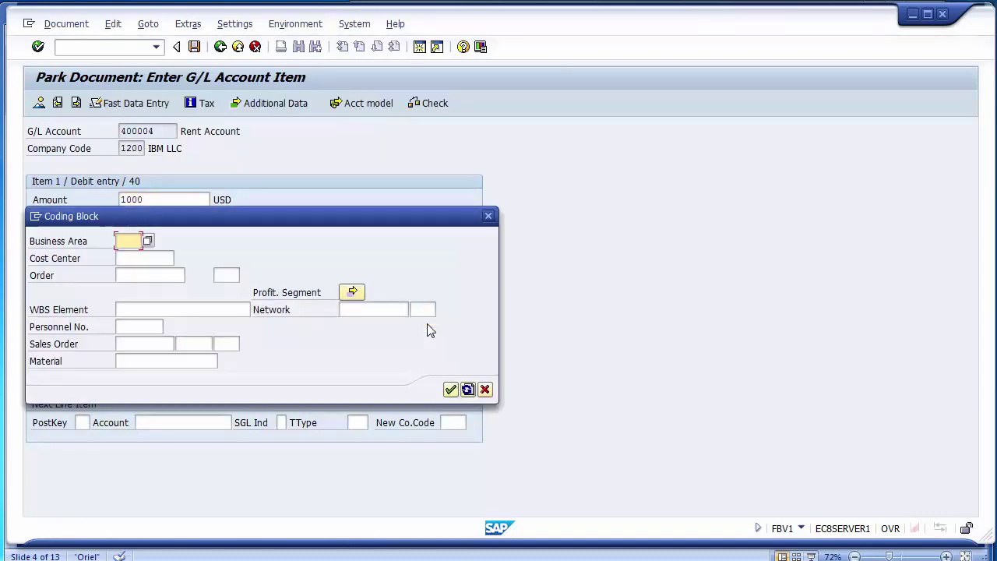
pyautogui.press('Down')
pyautogui.press('Return')
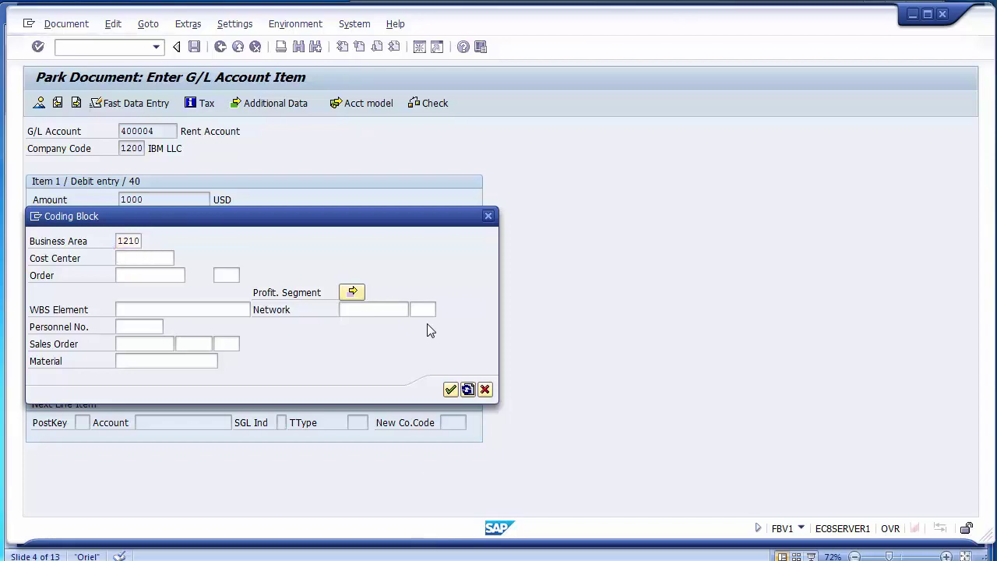
pyautogui.press('Return')
# Step: Enter "Rent paid" as the debit item's text, shortened from the suggested earlier entry
pyautogui.click(161, 372)
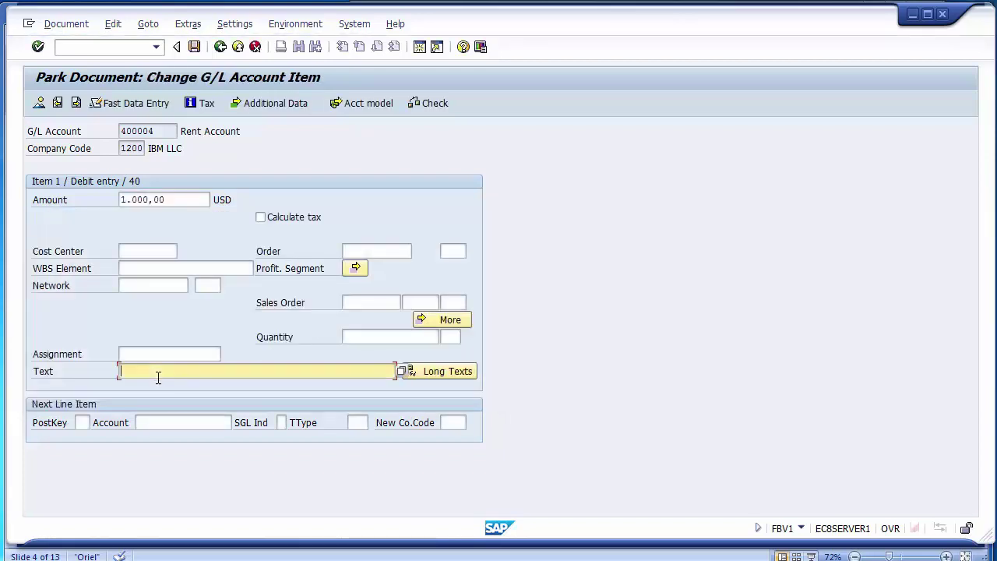
pyautogui.press('Down')
pyautogui.press('Return')
pyautogui.press('BackSpace')
pyautogui.press('BackSpace')
pyautogui.press('BackSpace')
pyautogui.press('BackSpace')
pyautogui.press('BackSpace')
pyautogui.press('BackSpace')
pyautogui.press('BackSpace')
pyautogui.press('BackSpace')
pyautogui.press('BackSpace')
pyautogui.press('BackSpace')
pyautogui.press('BackSpace')
pyautogui.press('BackSpace')
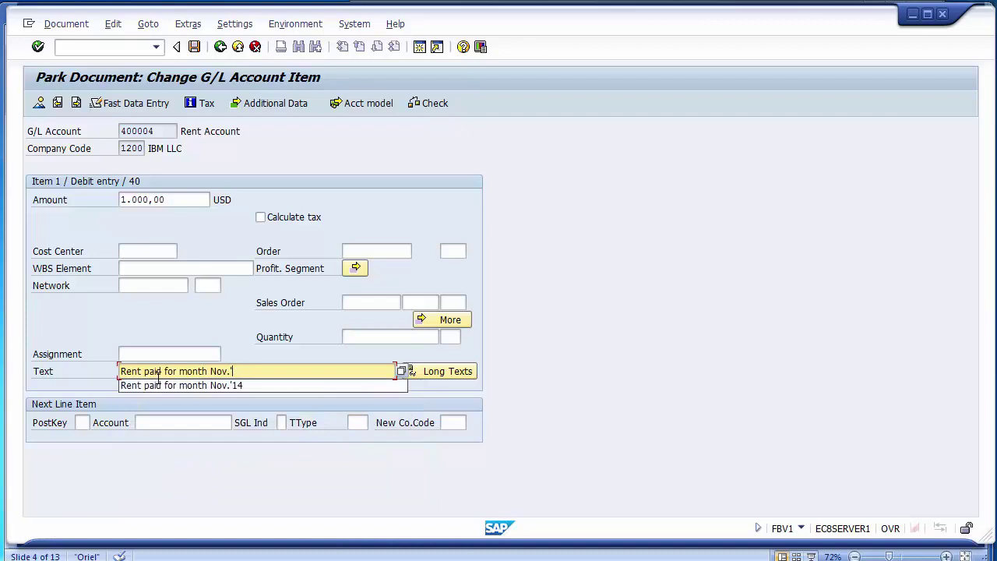
pyautogui.press('BackSpace')
pyautogui.press('BackSpace')
pyautogui.press('BackSpace')
pyautogui.press('BackSpace')
pyautogui.press('BackSpace')
pyautogui.press('BackSpace')
# Step: Set the next line item's posting key to 50, choose CITIBANK Outgoing Account as its account, and open its item entry
pyautogui.click(83, 422)
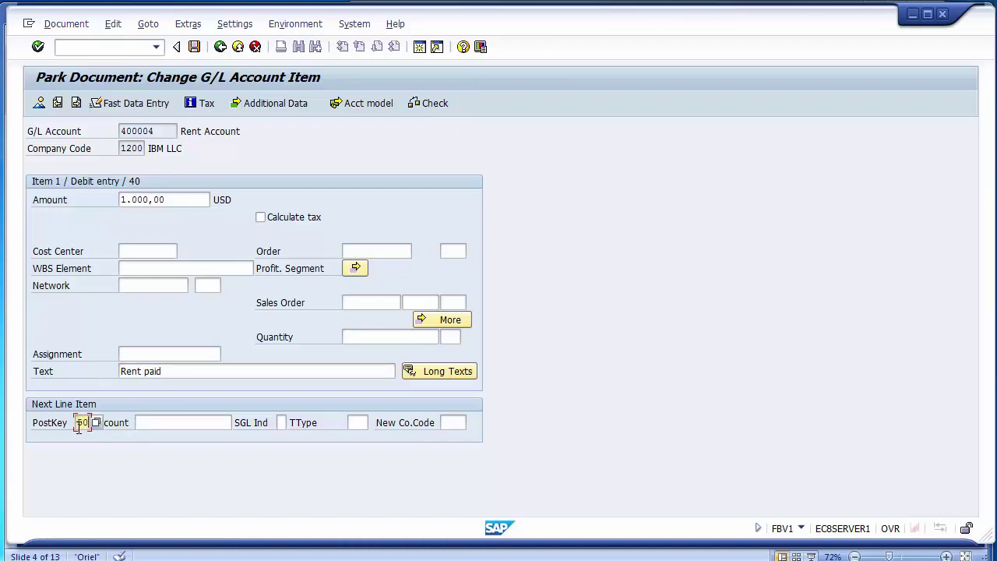
pyautogui.press('Tab')
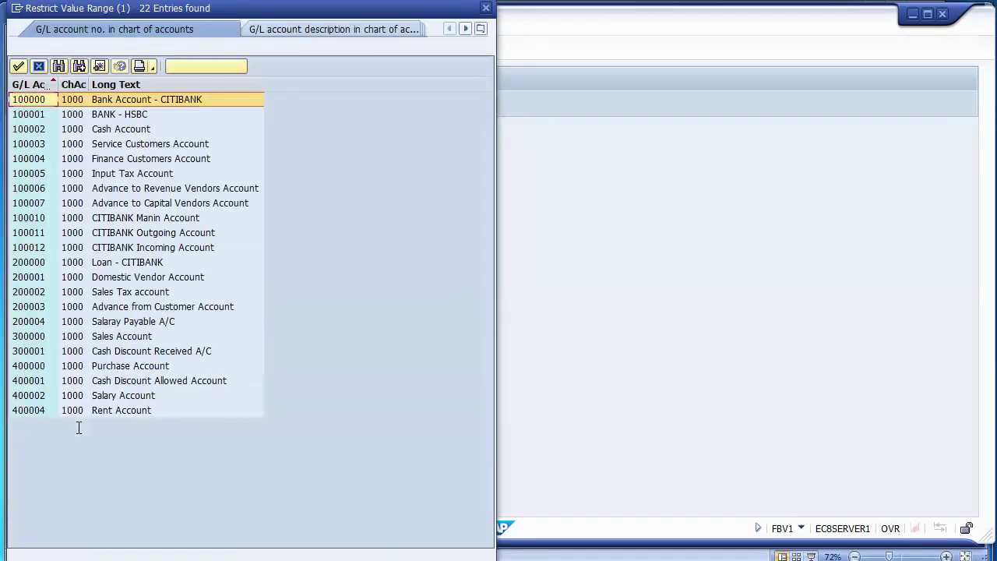
pyautogui.click(160, 233)
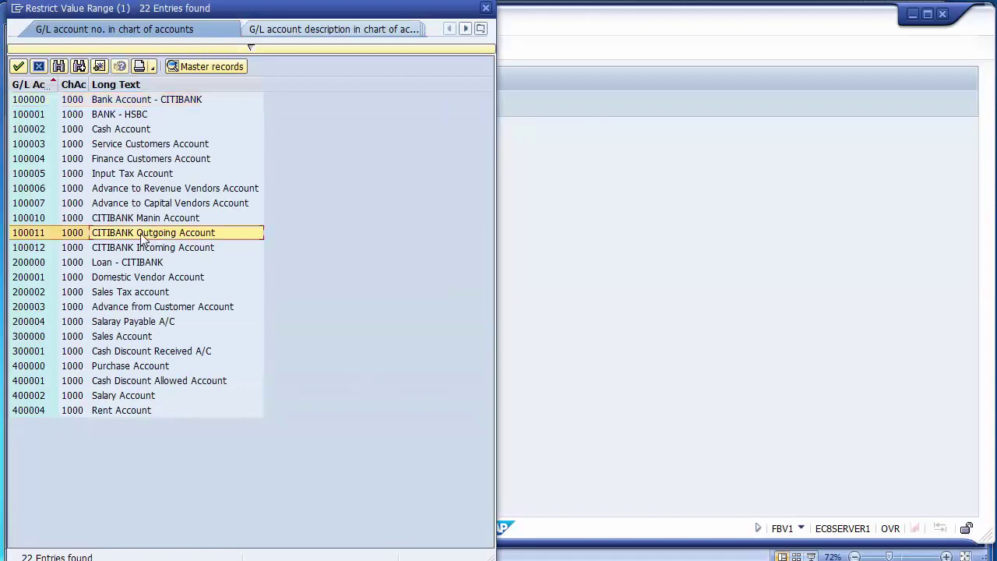
pyautogui.doubleClick(138, 237)
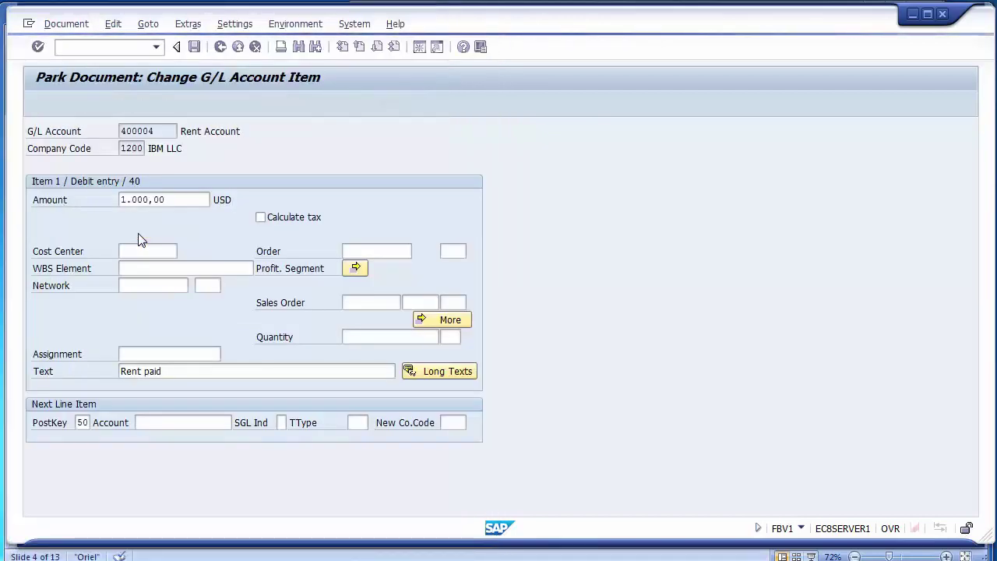
pyautogui.press('Return')
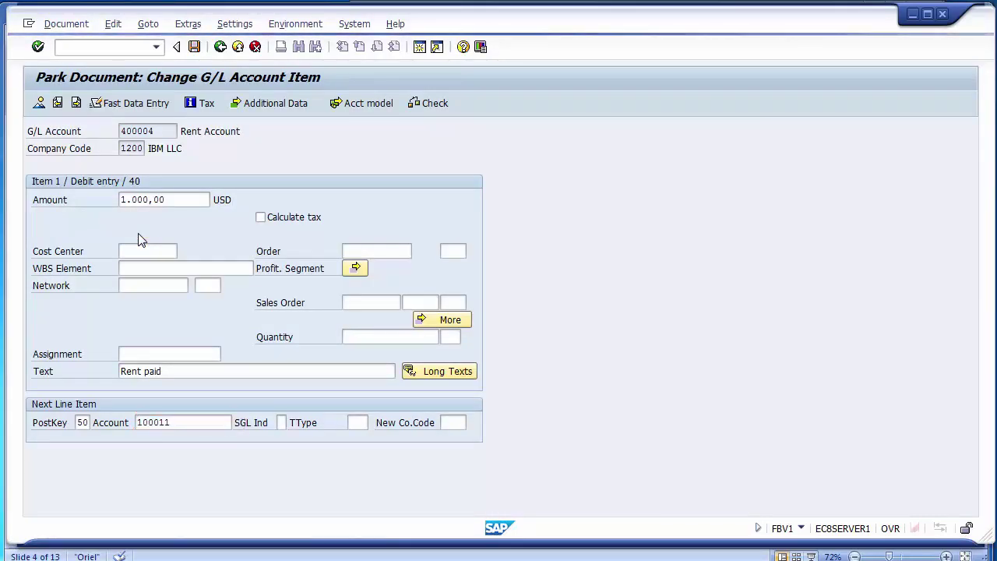
# Step: Set the credit item's amount to 1000 USD and its business area to 1210
pyautogui.click(130, 204)
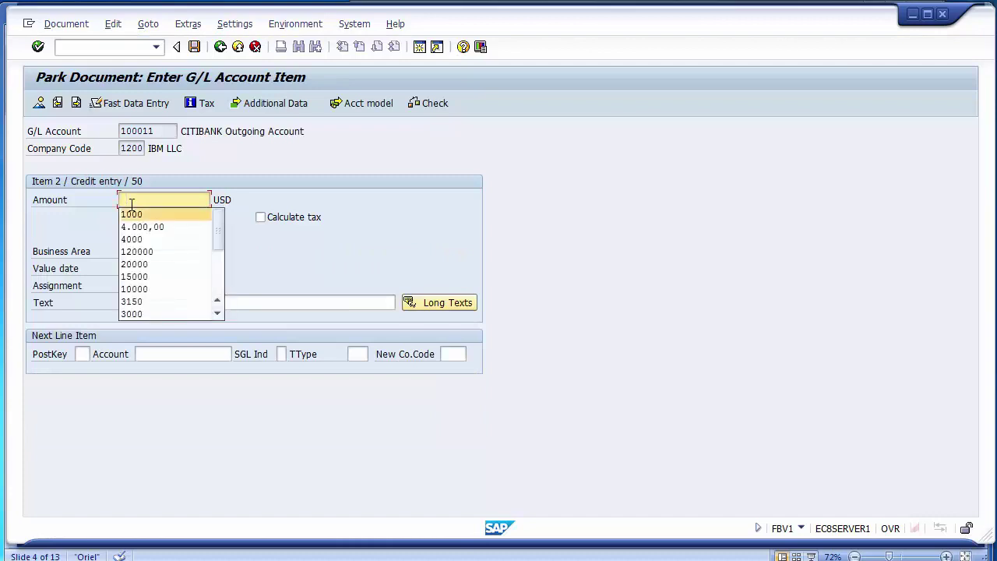
pyautogui.click(129, 210)
pyautogui.click(129, 250)
pyautogui.press('Down')
pyautogui.press('Return')
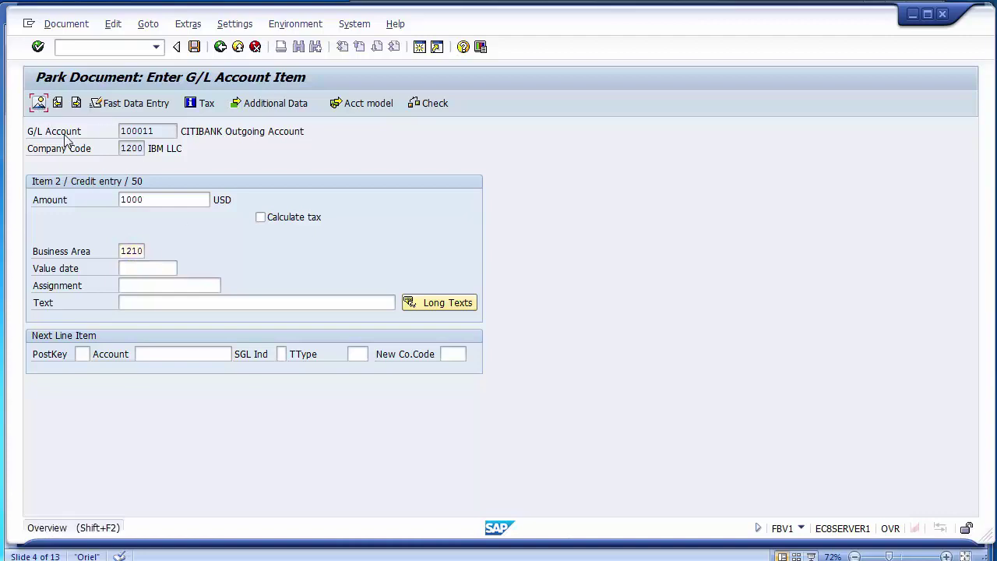
pyautogui.click(64, 24)
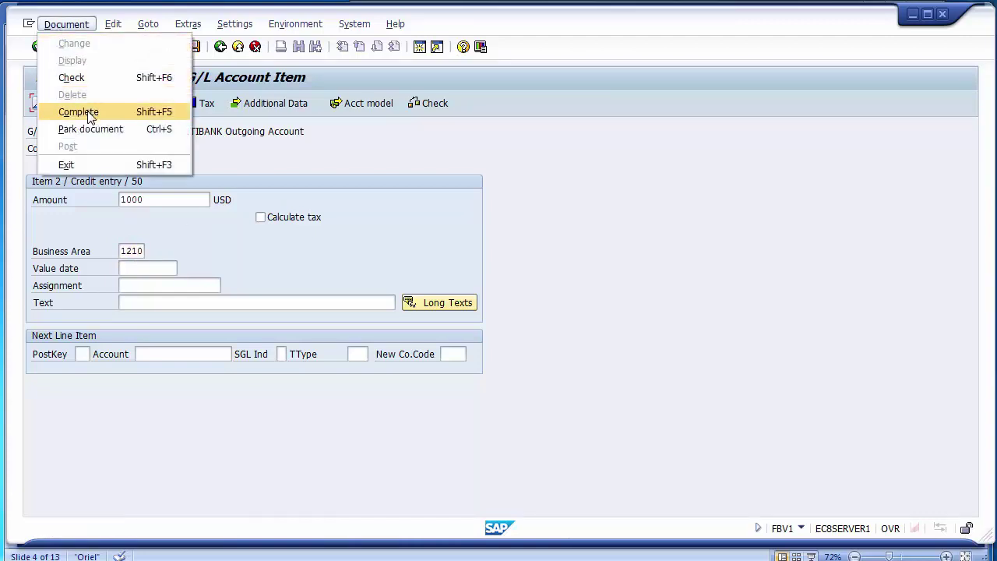
pyautogui.click(321, 184)
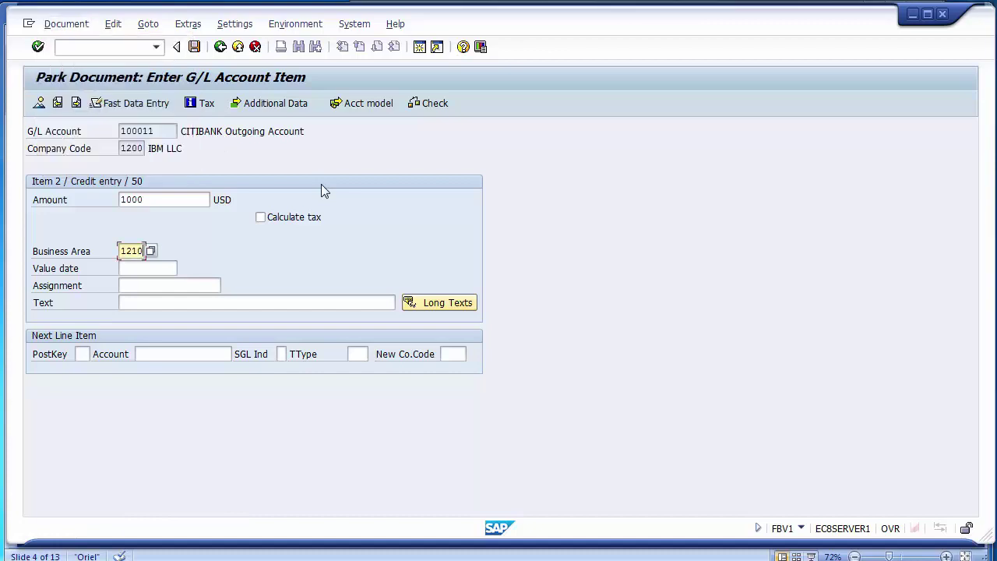
# Step: Review the debit and credit line items in the document overview and park the document
pyautogui.click(39, 105)
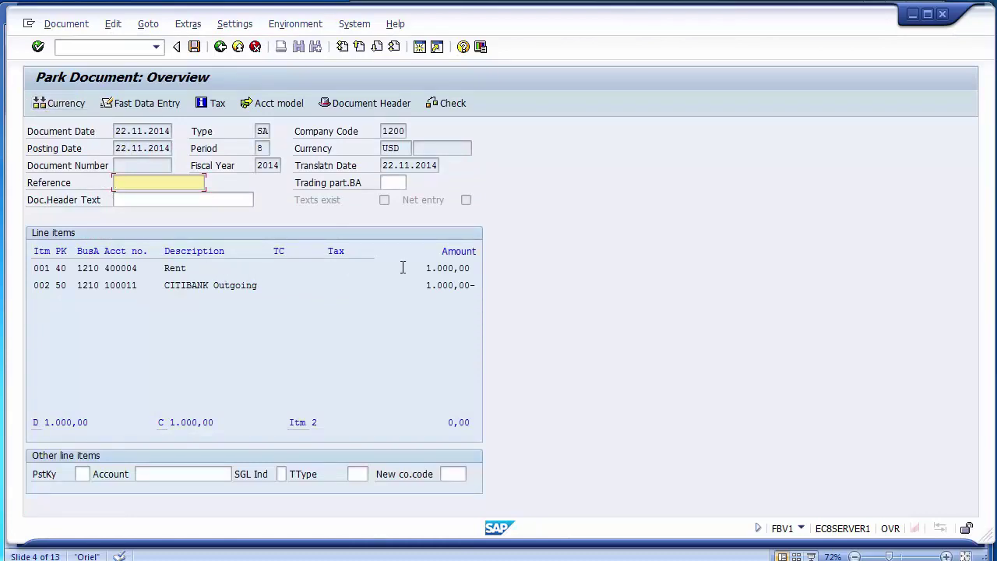
pyautogui.click(435, 268)
pyautogui.click(216, 285)
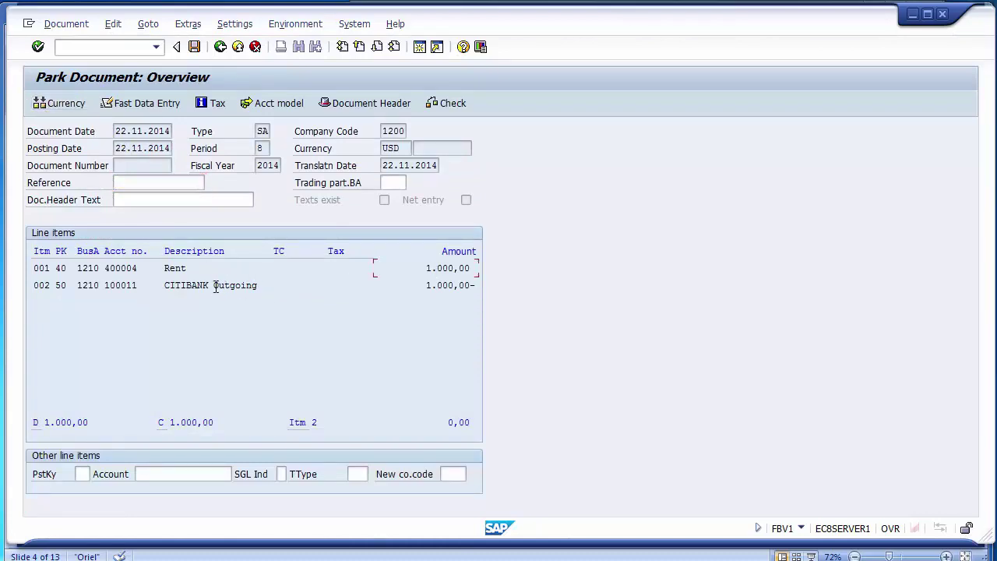
pyautogui.click(432, 288)
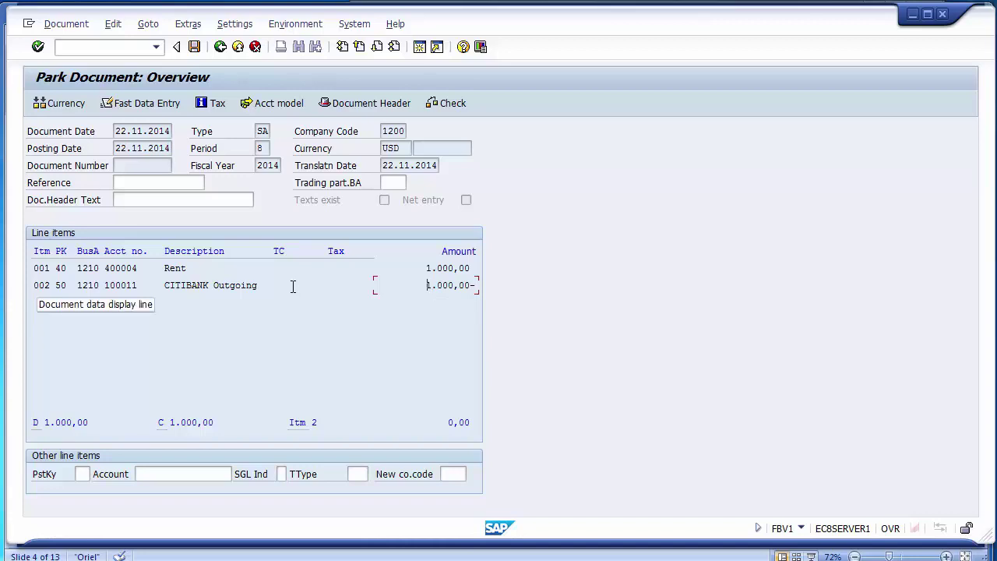
pyautogui.click(195, 48)
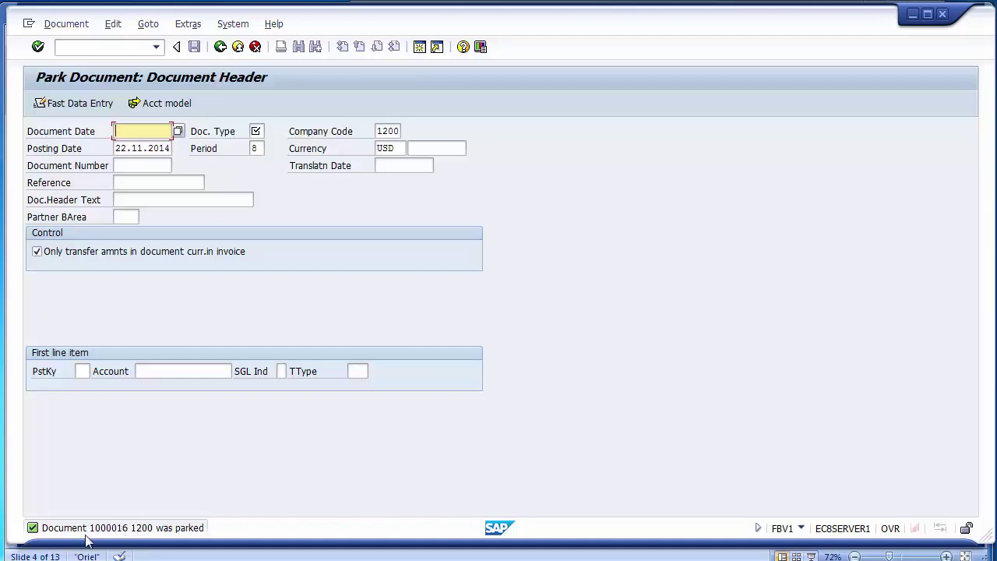
# Step: Run transaction FBL3N and list the open normal items of the Rent Account in company code 1200
pyautogui.click(109, 48)
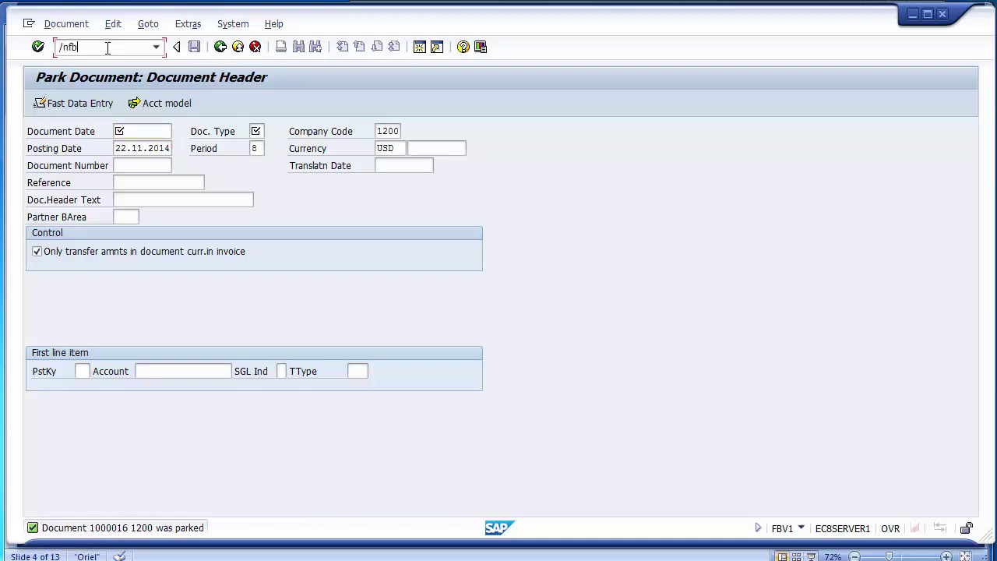
pyautogui.write('/nfbl3n')
pyautogui.press('Return')
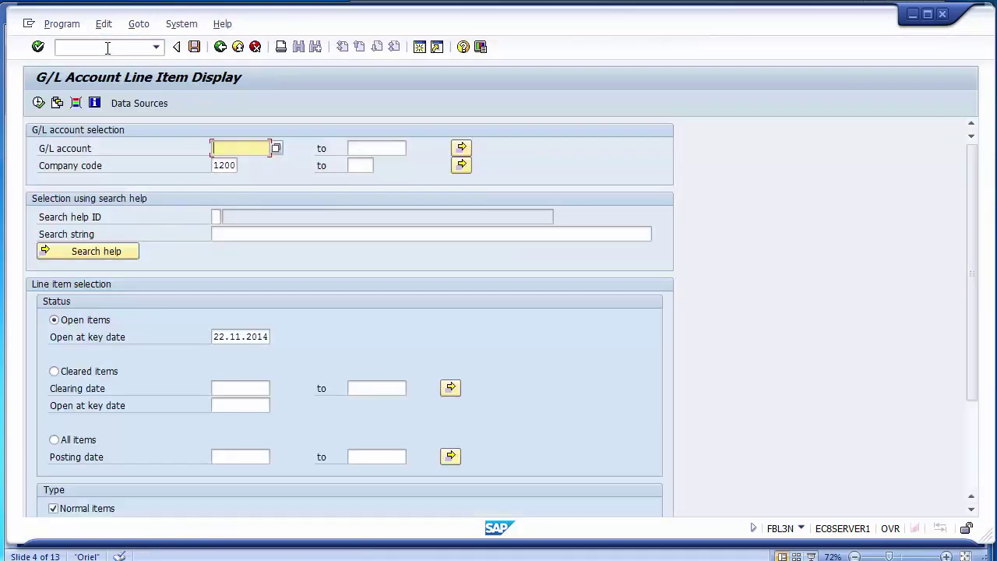
pyautogui.press('Down')
pyautogui.press('Down')
pyautogui.press('Return')
pyautogui.click(39, 103)
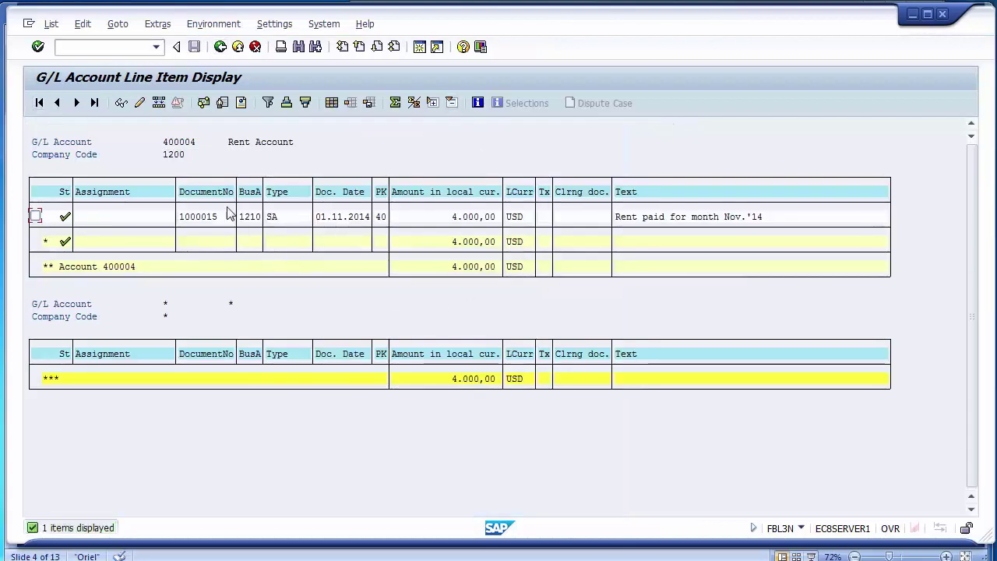
# Step: Return to the report selection and list only the parked items of the Rent Account
pyautogui.hotkey('alt', 'Tab')
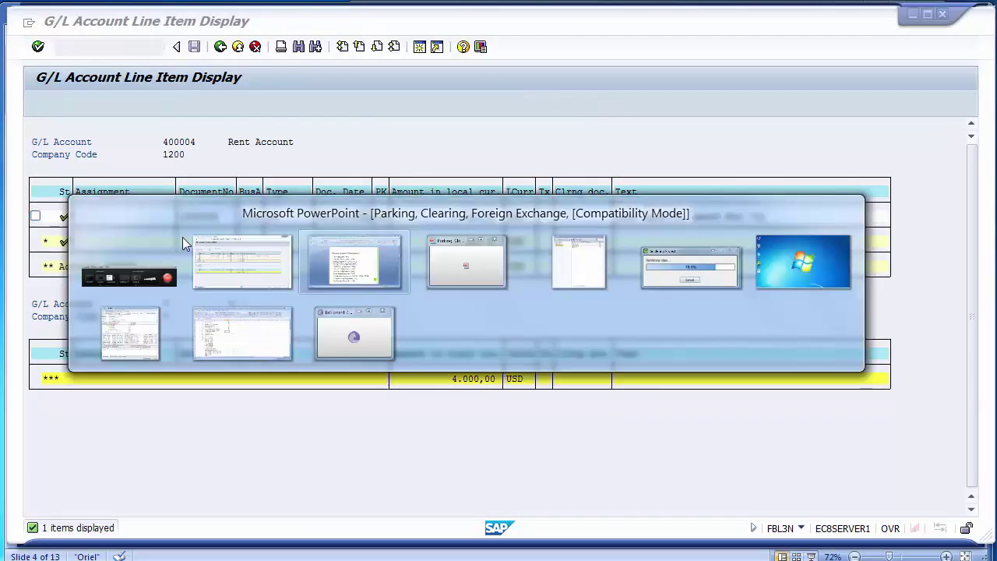
pyautogui.hotkey('alt', 'Tab')
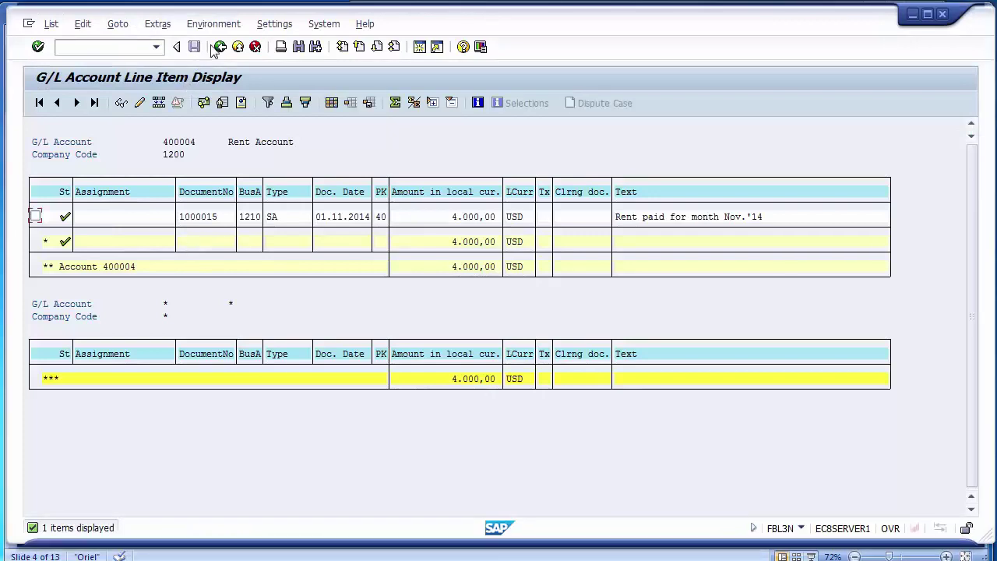
pyautogui.click(220, 48)
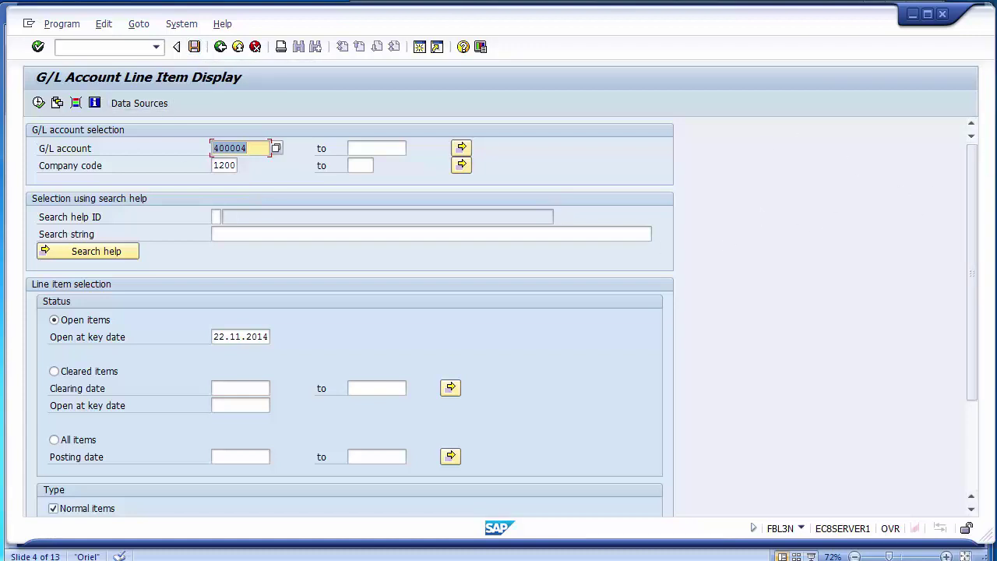
pyautogui.moveTo(972, 216); pyautogui.dragTo(981, 359)
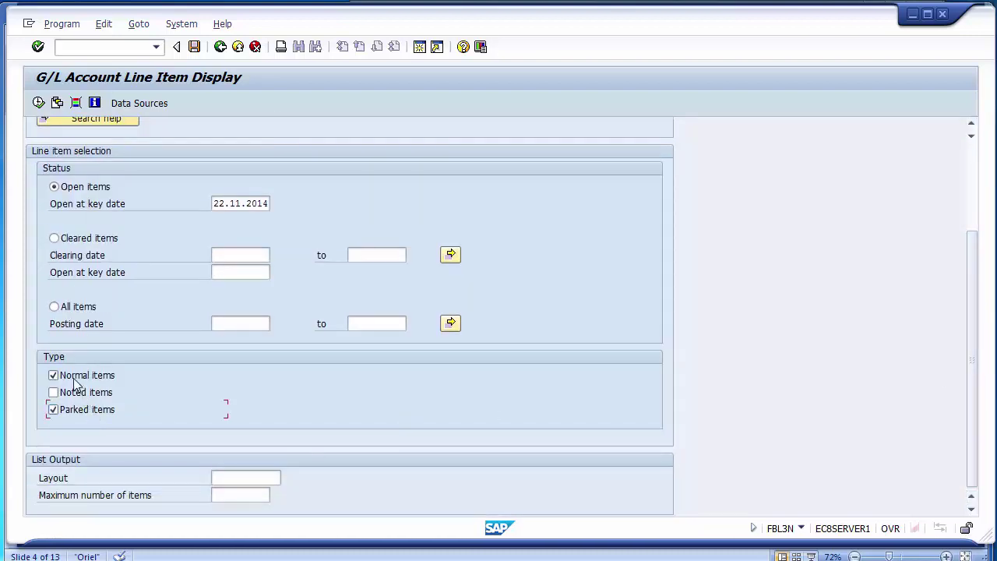
pyautogui.click(39, 105)
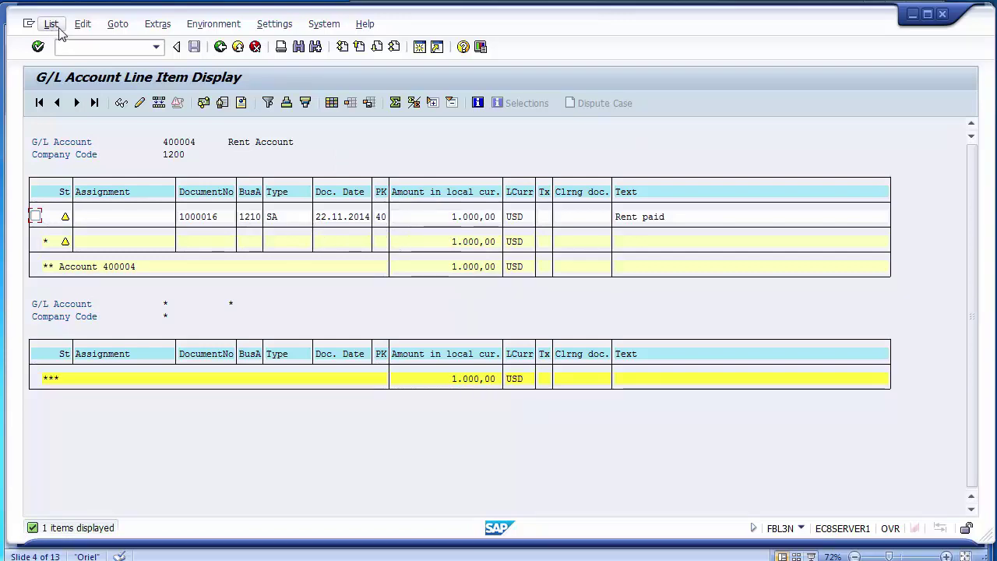
# Step: Switch the report's item type from parked back to normal items and leave the line item report
pyautogui.click(222, 47)
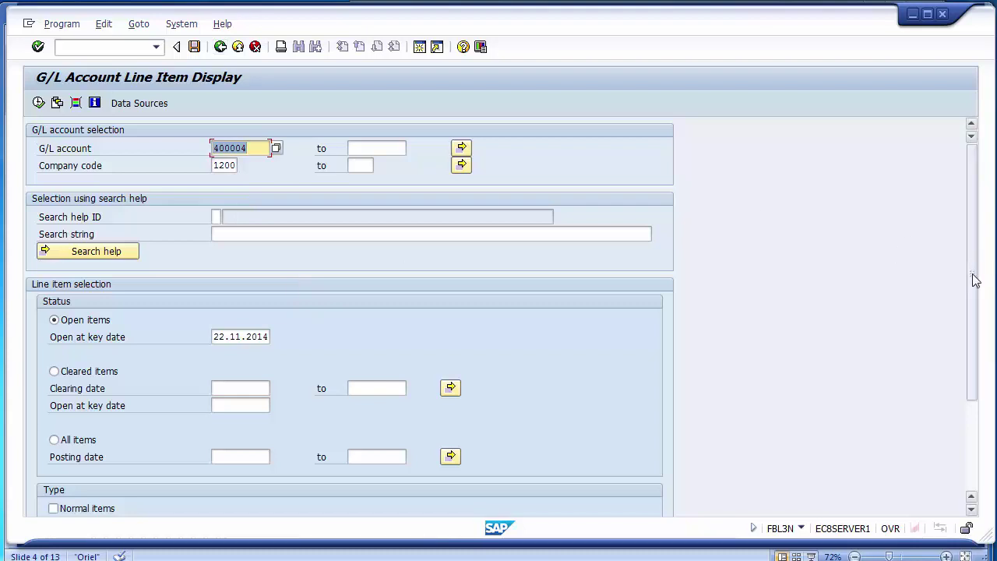
pyautogui.moveTo(973, 281); pyautogui.dragTo(981, 427)
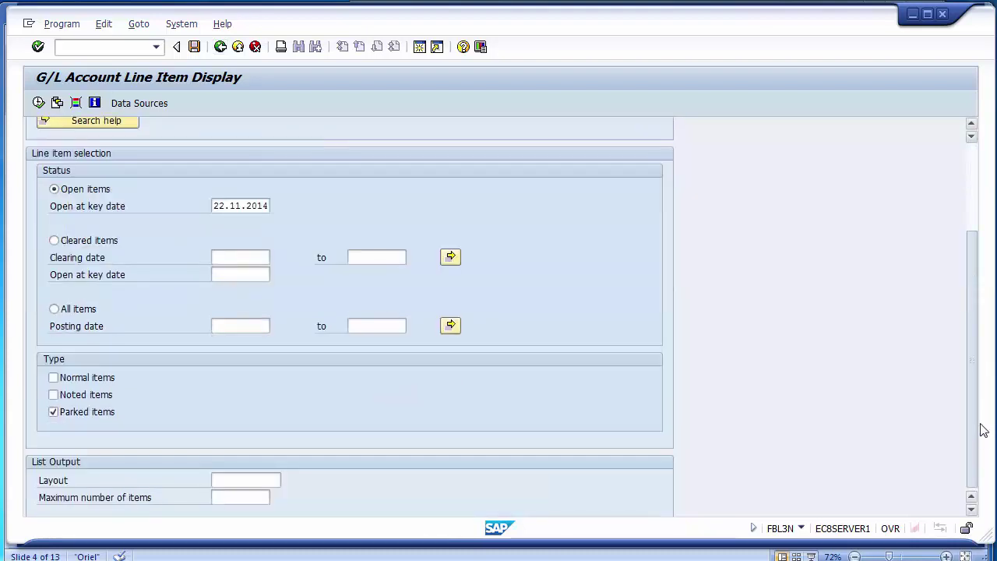
pyautogui.click(70, 375)
pyautogui.click(53, 409)
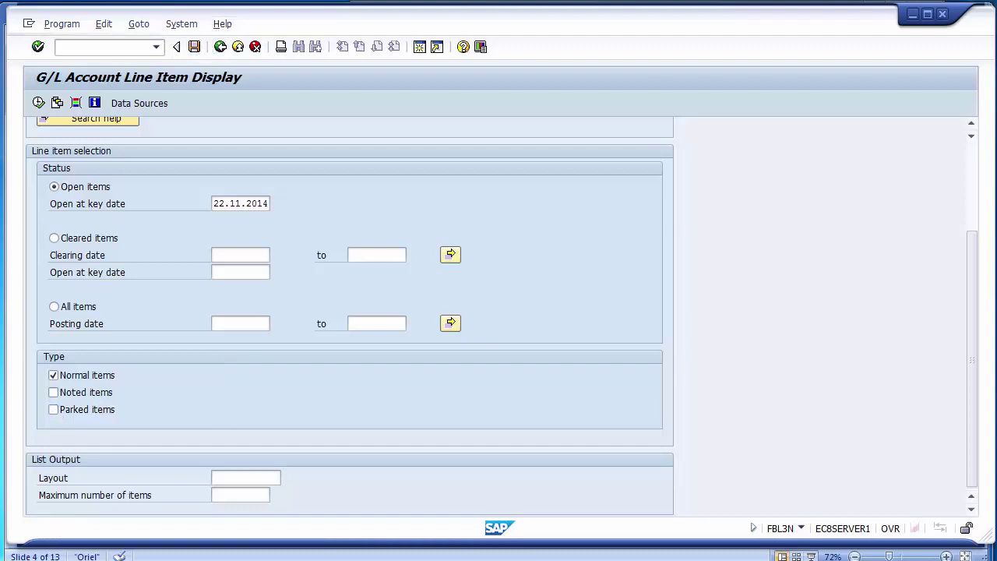
pyautogui.press('F3')
# Step: Look up the Display Parked Document code on the PowerPoint slide and run transaction FBV3 in SAP
pyautogui.hotkey('alt', 'Tab')
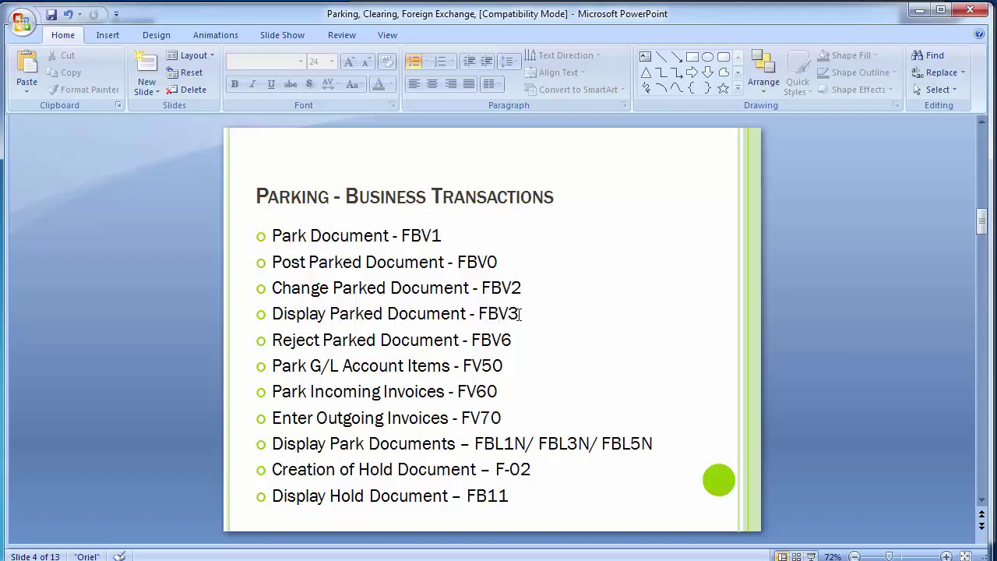
pyautogui.hotkey('alt', 'Tab')
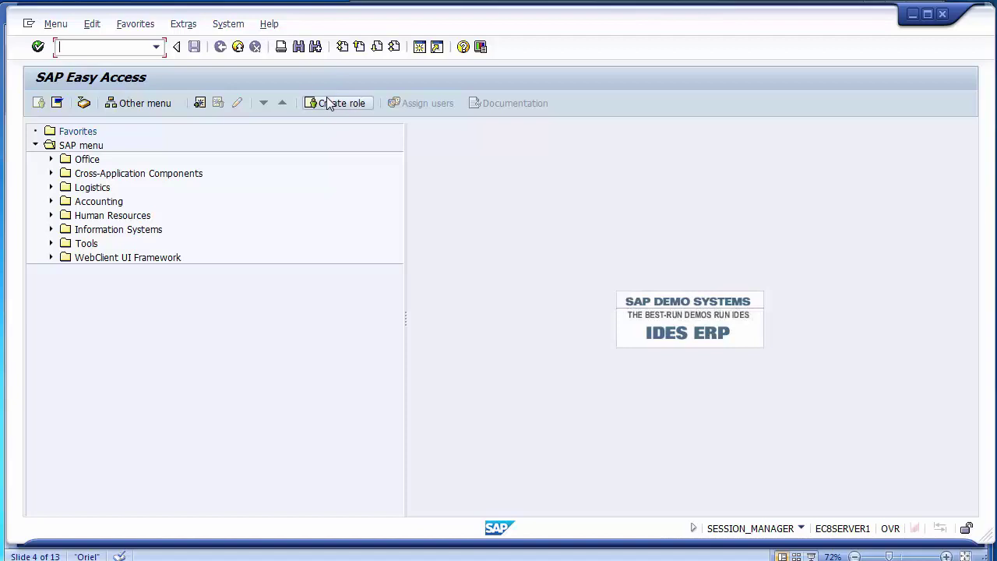
pyautogui.write('fbv3')
pyautogui.press('Return')
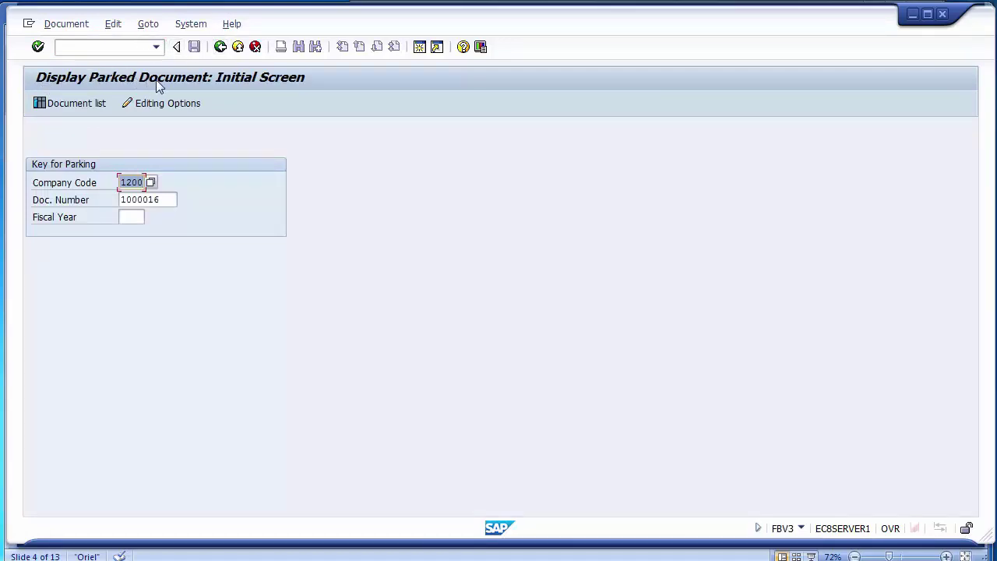
# Step: Display the parked rent document of company code 1200 for fiscal year 2014
pyautogui.moveTo(174, 198); pyautogui.dragTo(142, 183)
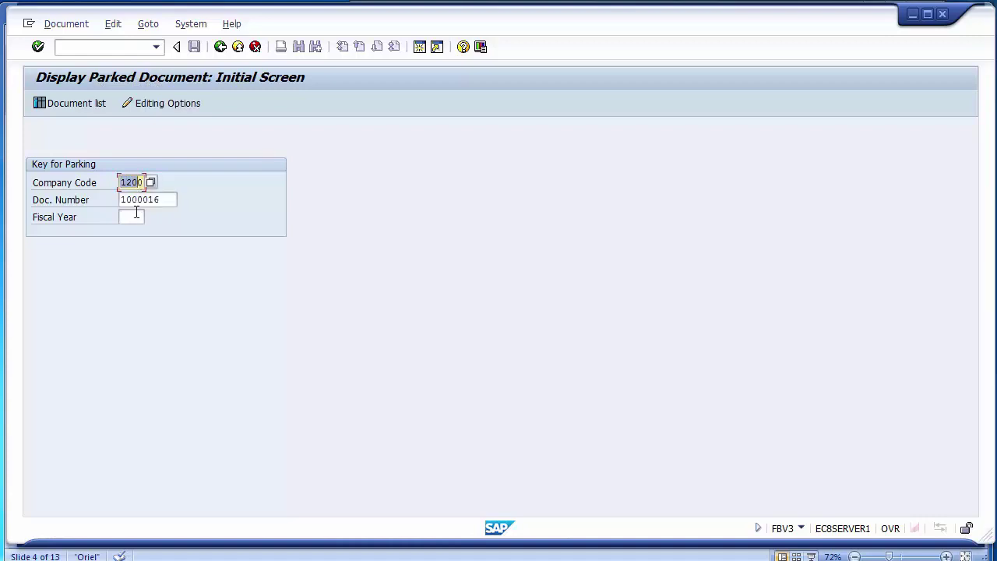
pyautogui.click(131, 217)
pyautogui.write('2014')
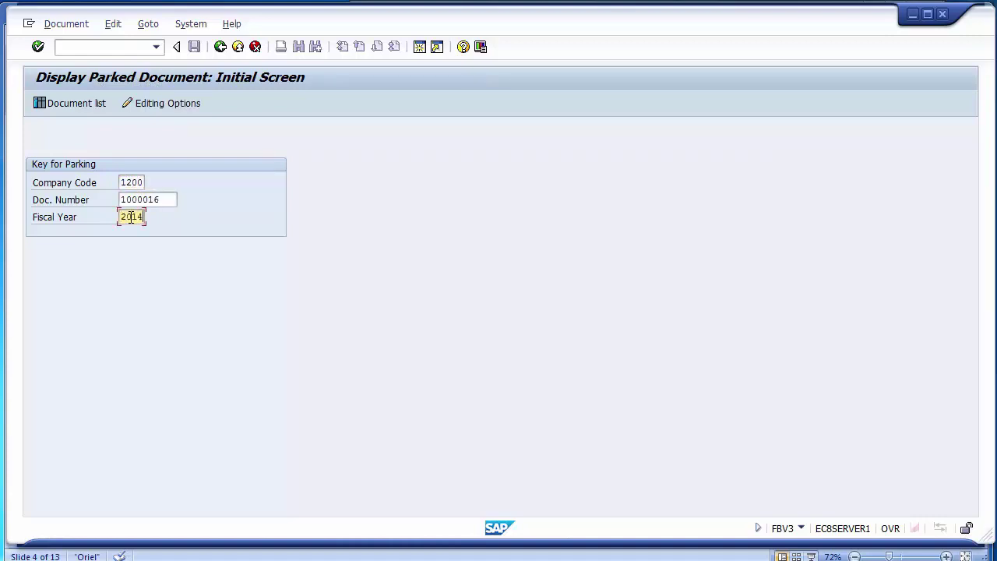
pyautogui.press('Return')
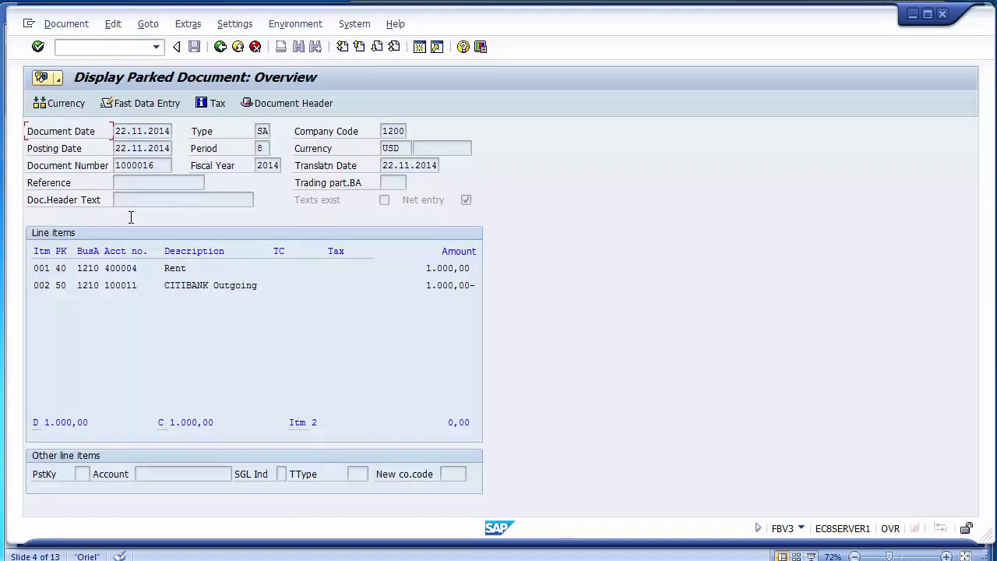
# Step: Run transaction FBV2 and open the parked rent document of fiscal year 2014 for changing
pyautogui.click(87, 47)
pyautogui.write('/n')
pyautogui.write('f')
pyautogui.write('bv0')
pyautogui.press('Return')
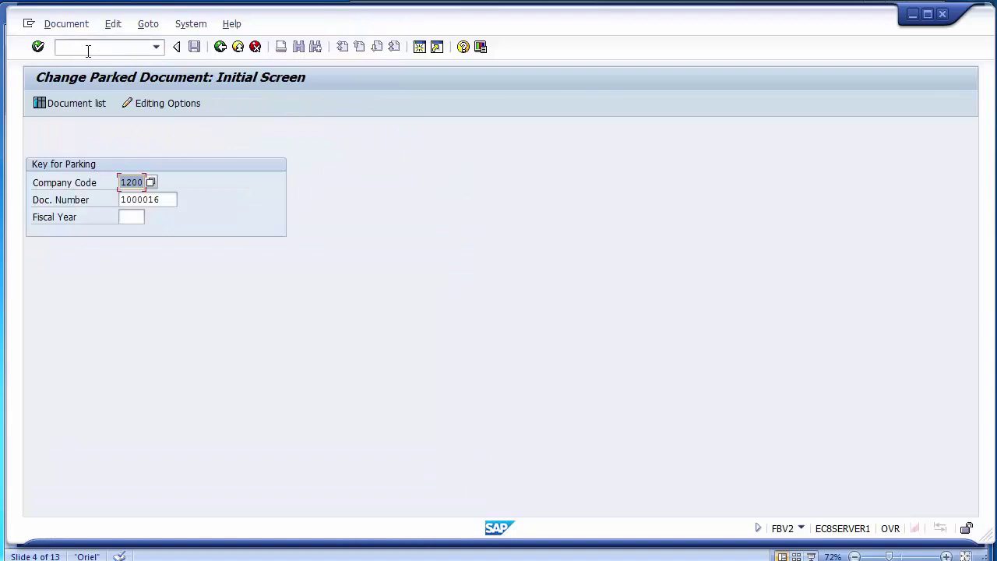
pyautogui.click(132, 217)
pyautogui.write('2014')
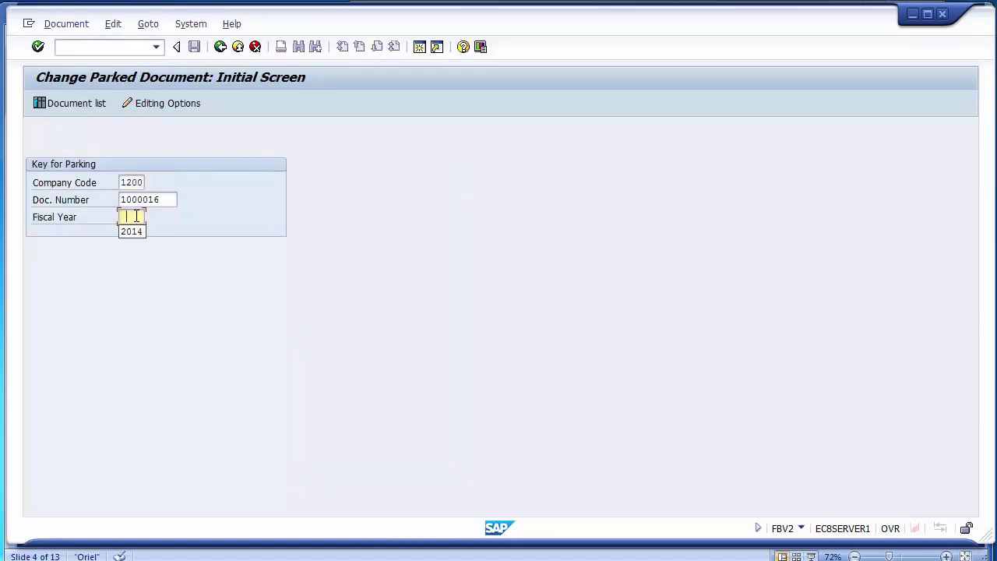
pyautogui.press('Return')
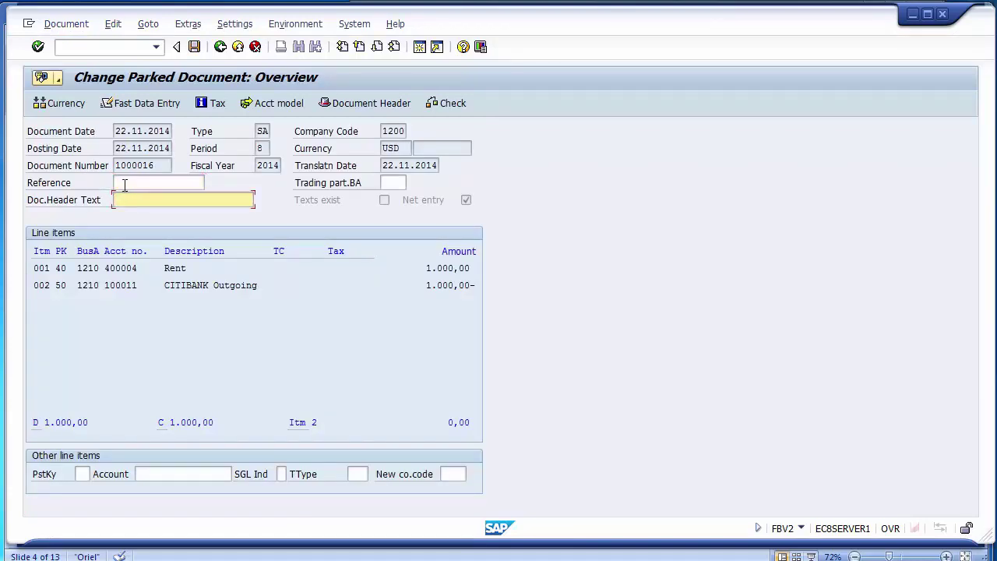
# Step: Enter "Parked Document" as the document header text
pyautogui.click(128, 201)
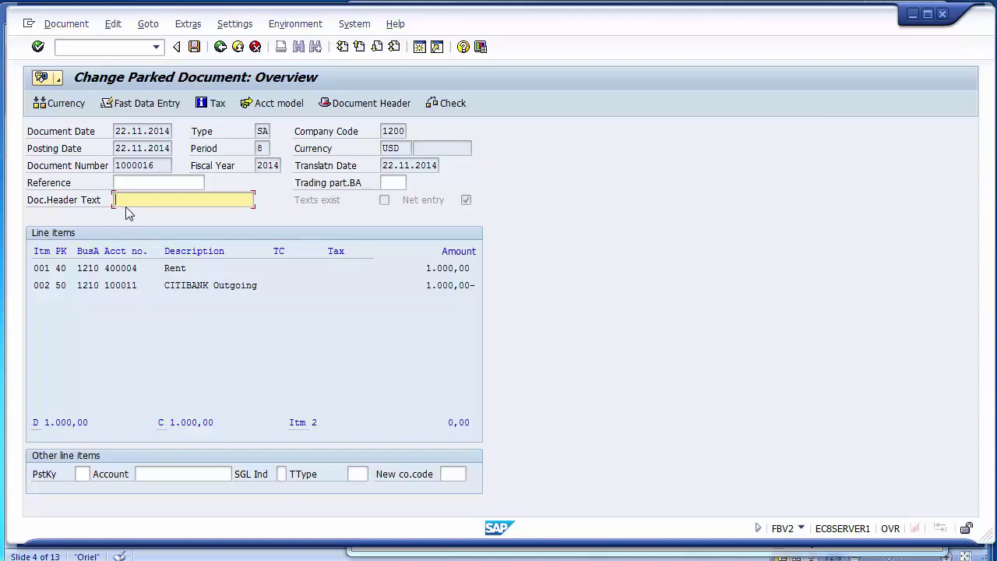
pyautogui.write('Parked Documnnt')
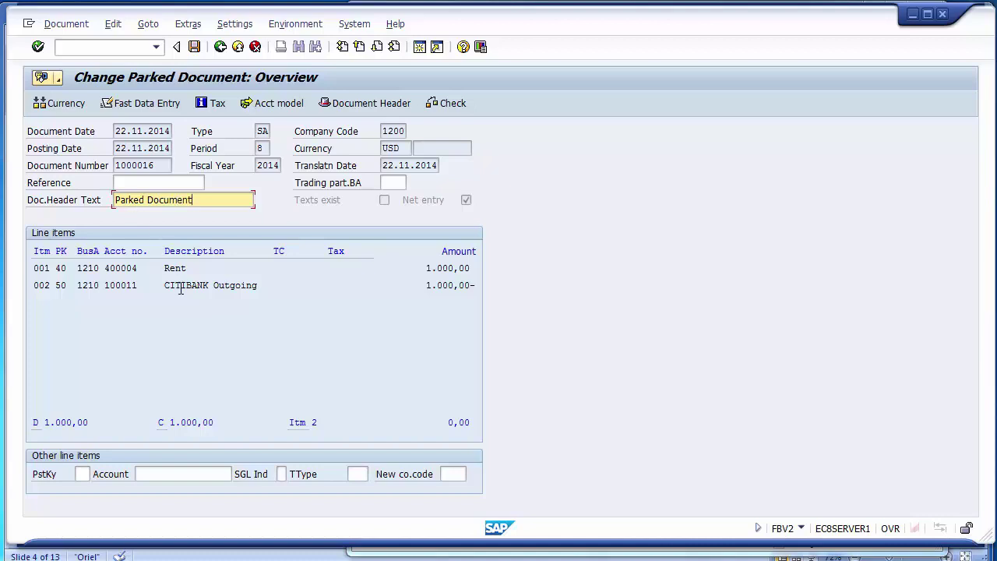
# Step: Change the text of the Rent line item to "Rent paid for Oct." and save the parked document
pyautogui.doubleClick(175, 271)
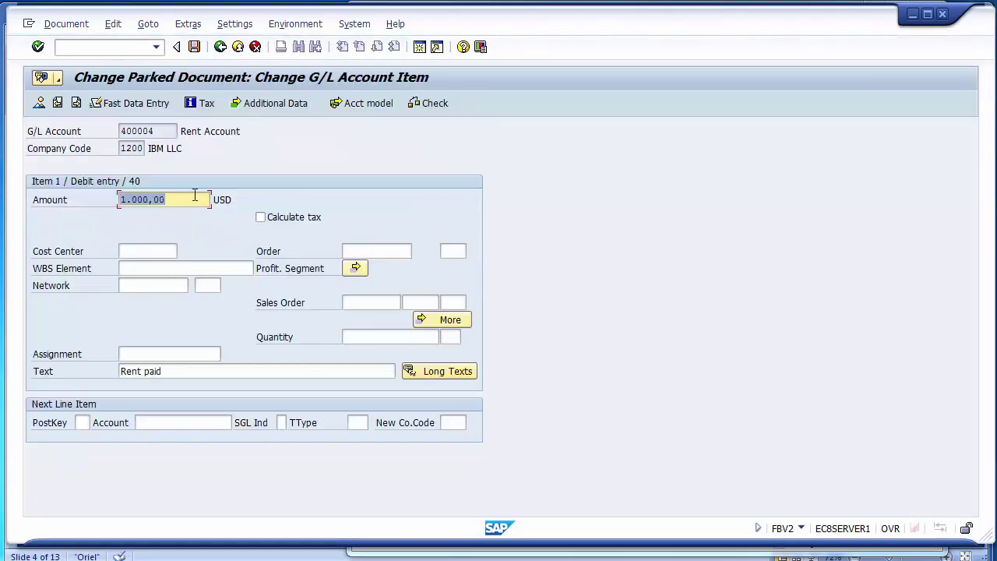
pyautogui.click(189, 200)
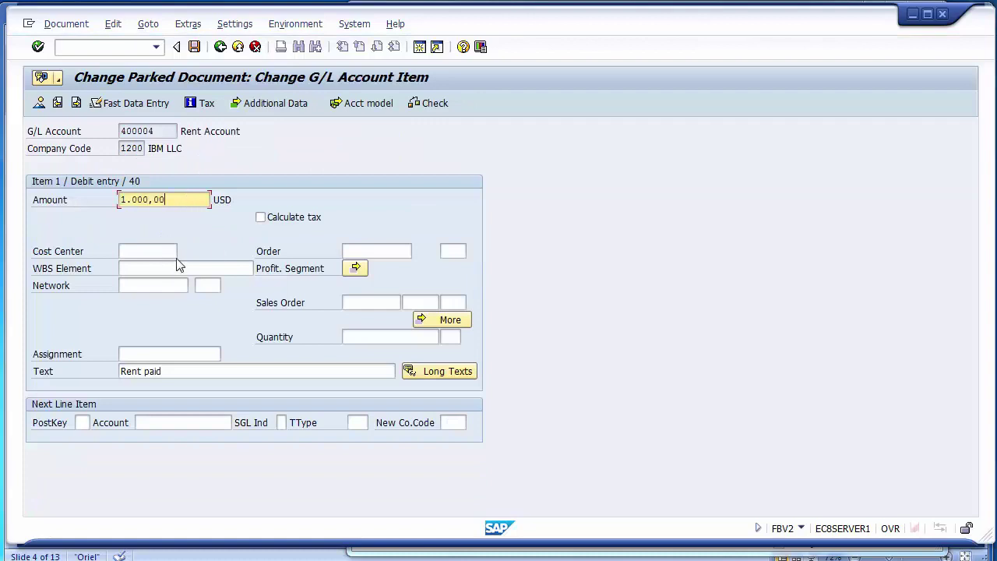
pyautogui.click(174, 371)
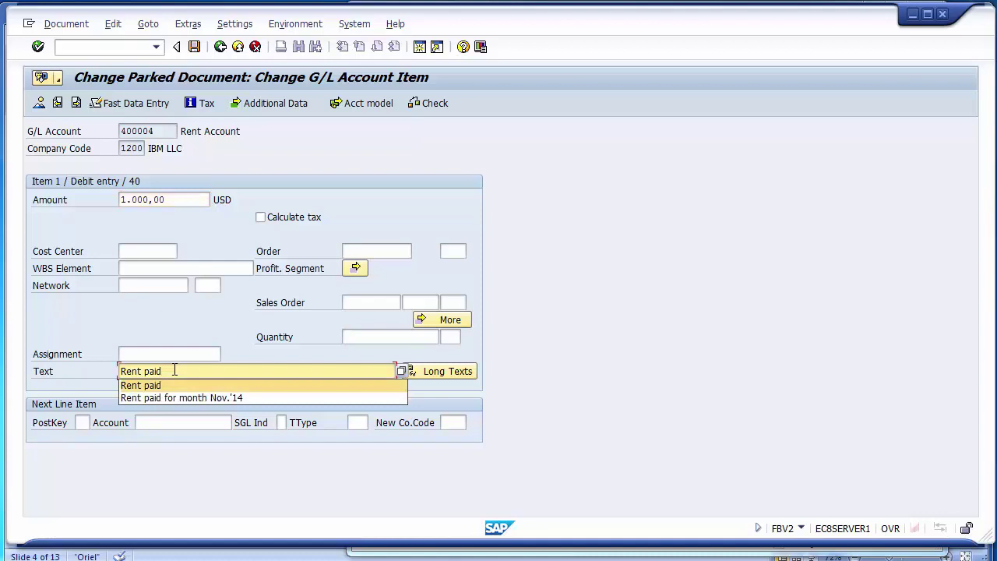
pyautogui.press('Return')
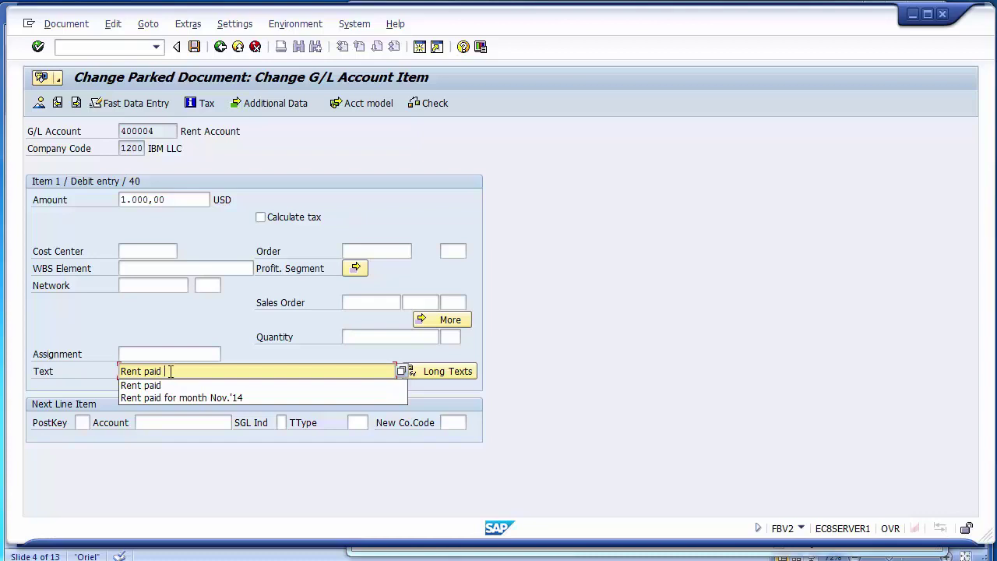
pyautogui.write('for')
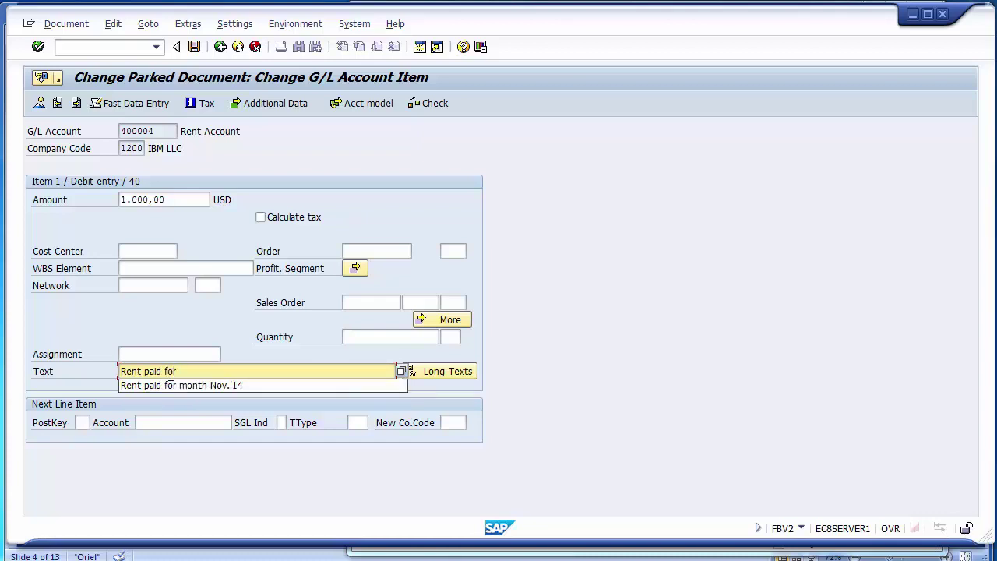
pyautogui.write(' Oct.')
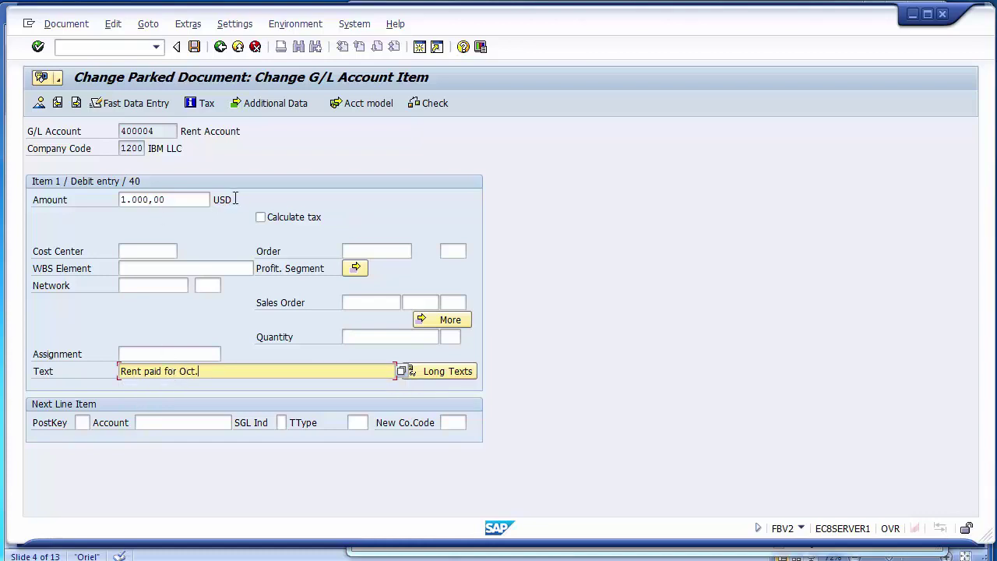
pyautogui.click(194, 47)
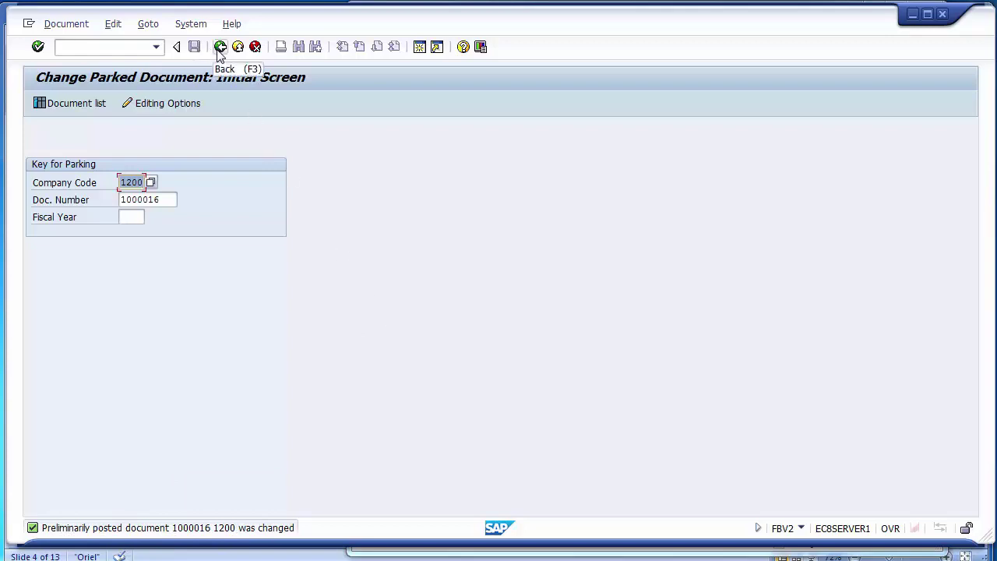
# Step: Check the transaction list on the PowerPoint slide, then run FBV4 in SAP and open the parked document's header for fiscal year 2014
pyautogui.click(111, 54)
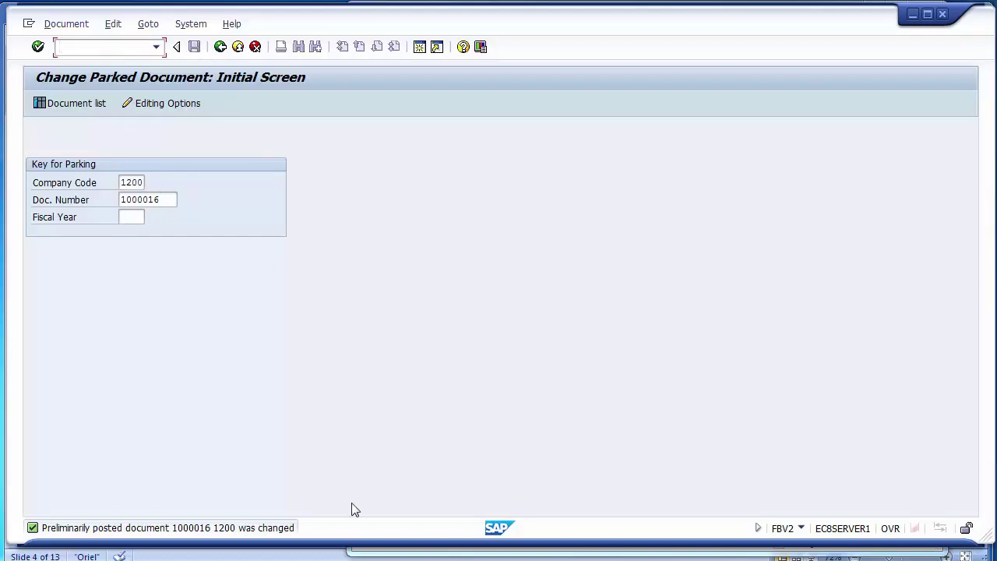
pyautogui.hotkey('alt', 'Tab')
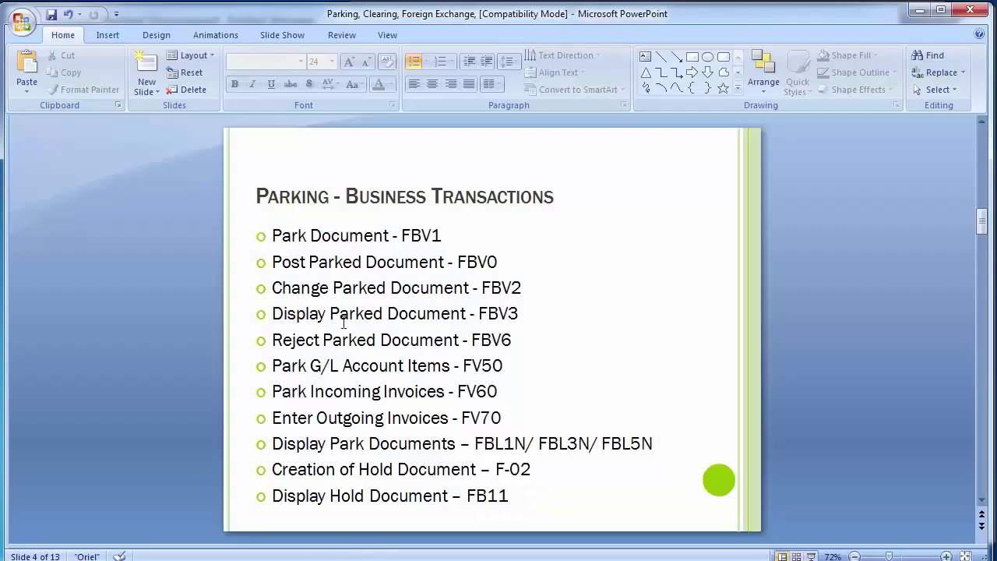
pyautogui.hotkey('alt', 'Tab')
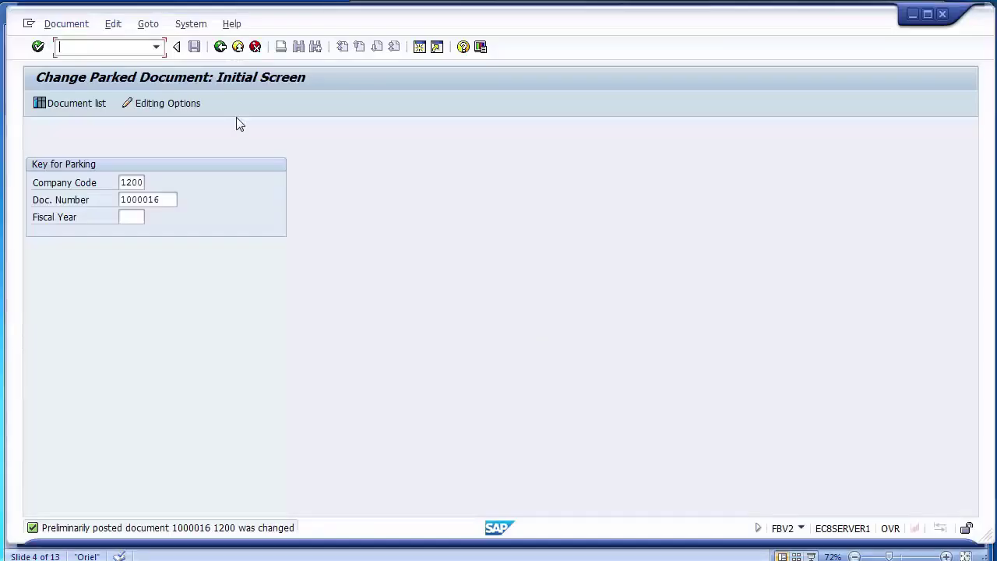
pyautogui.write('/nfbv4')
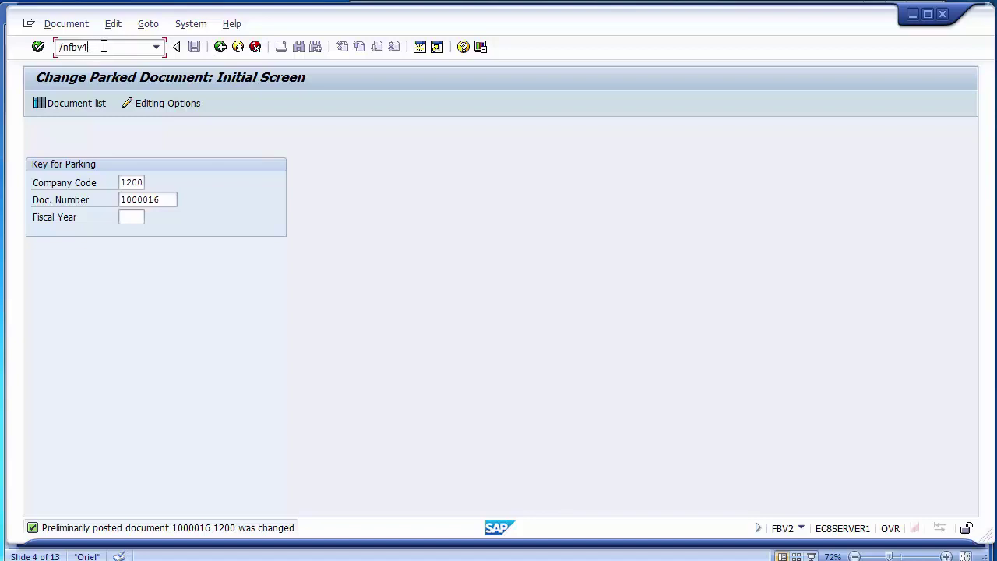
pyautogui.press('Return')
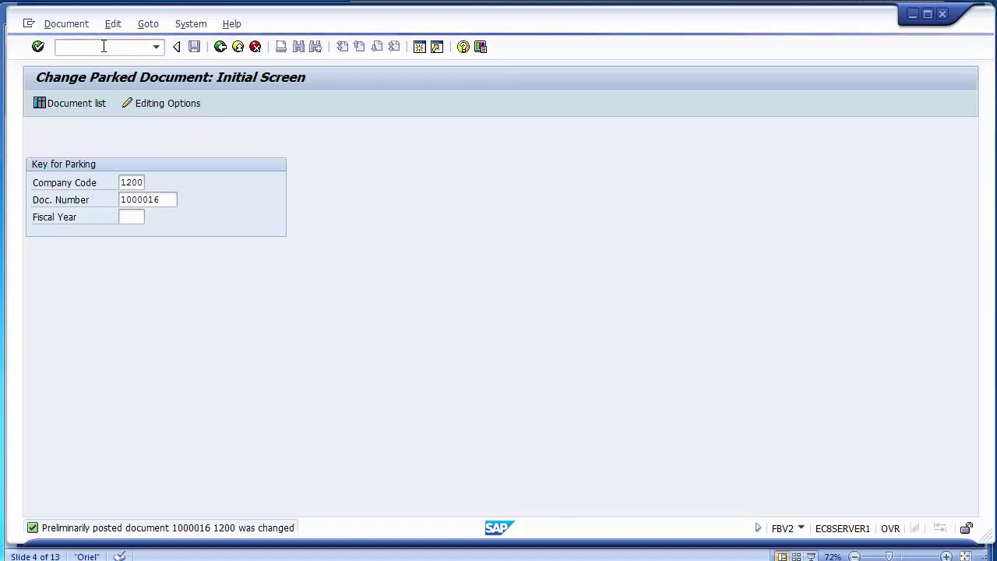
pyautogui.press('Tab')
pyautogui.press('Tab')
pyautogui.write('2014')
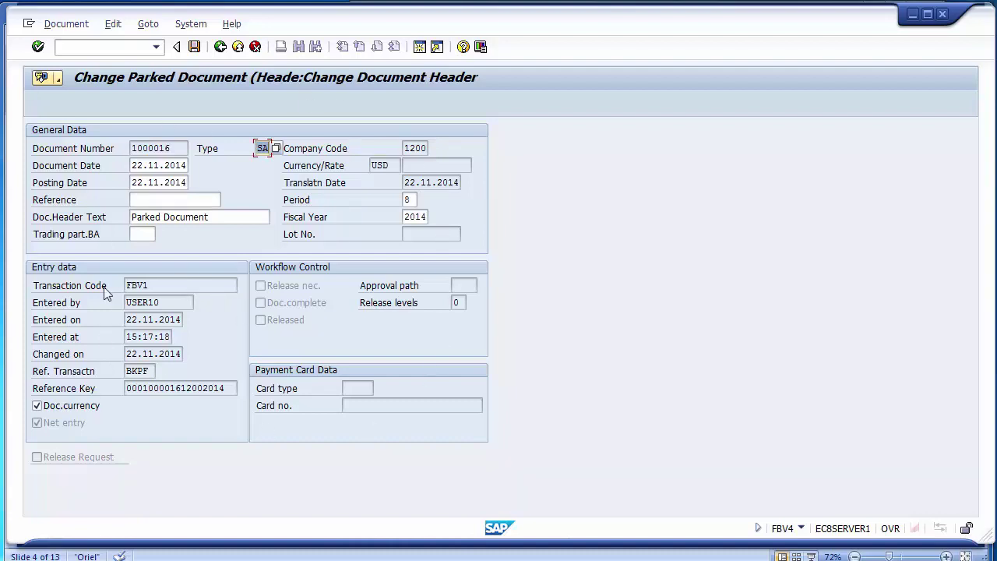
# Step: Review the entry data and workflow control settings in the parked document's header, then leave the transaction
pyautogui.moveTo(151, 284); pyautogui.dragTo(106, 302)
pyautogui.moveTo(127, 353); pyautogui.dragTo(190, 355)
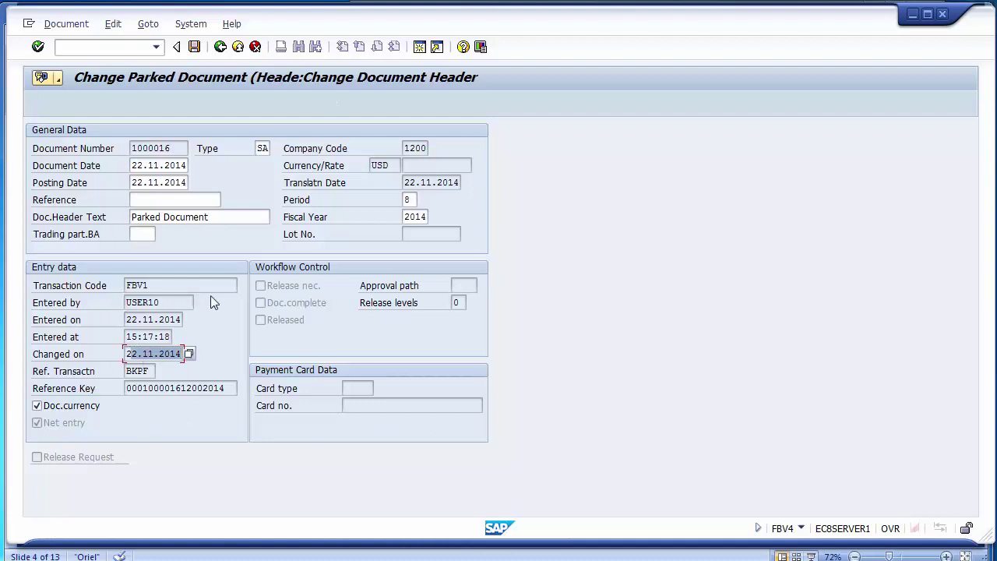
pyautogui.click(279, 290)
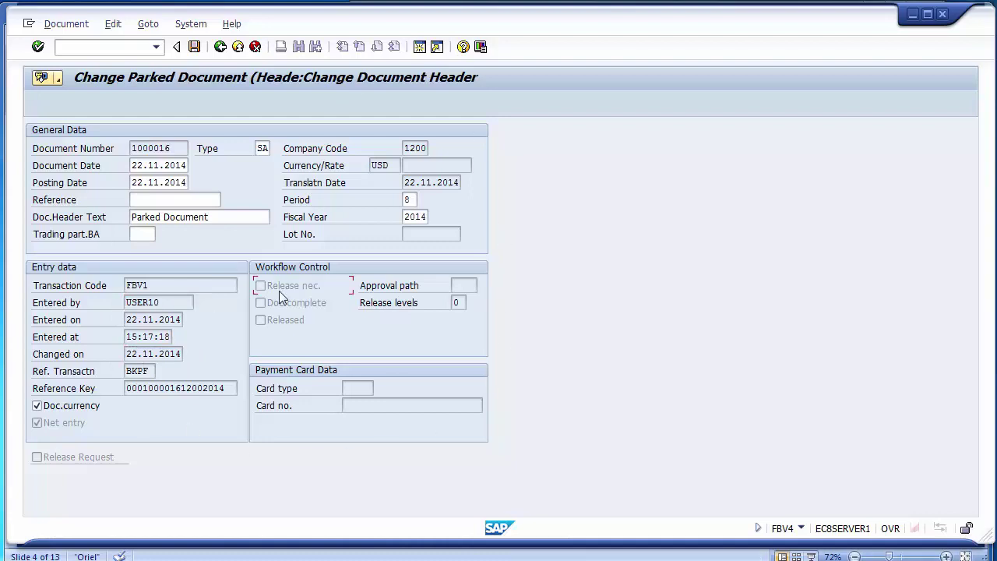
pyautogui.click(218, 48)
pyautogui.click(195, 48)
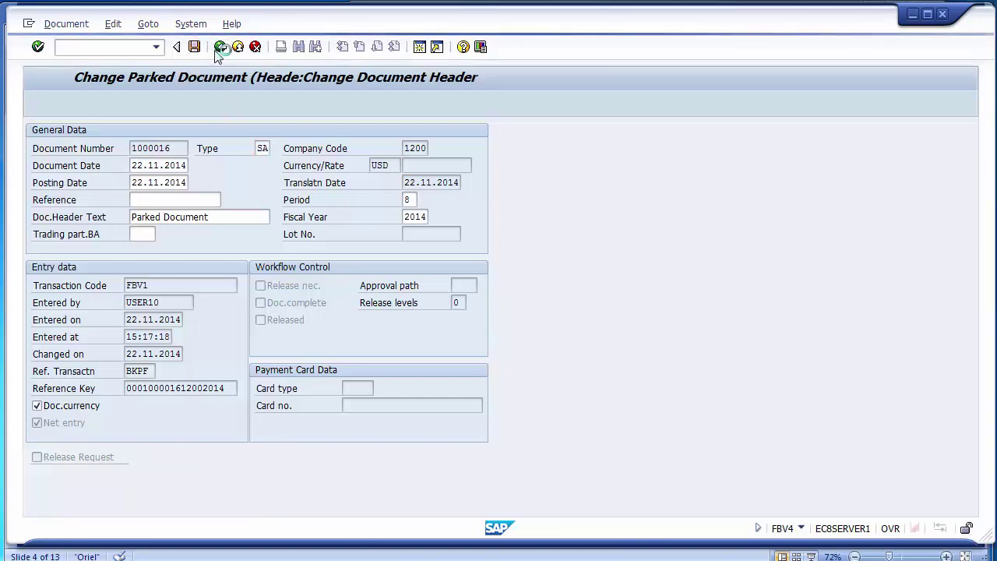
pyautogui.click(220, 46)
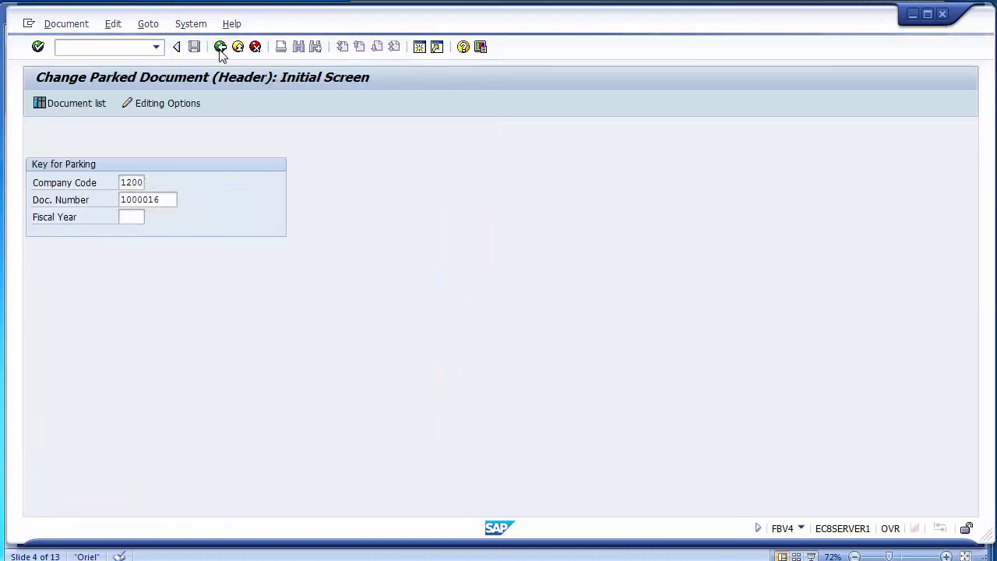
# Step: Look up the Post Parked Document code on the PowerPoint slide and run transaction FBV0 in SAP
pyautogui.hotkey('alt', 'Tab')
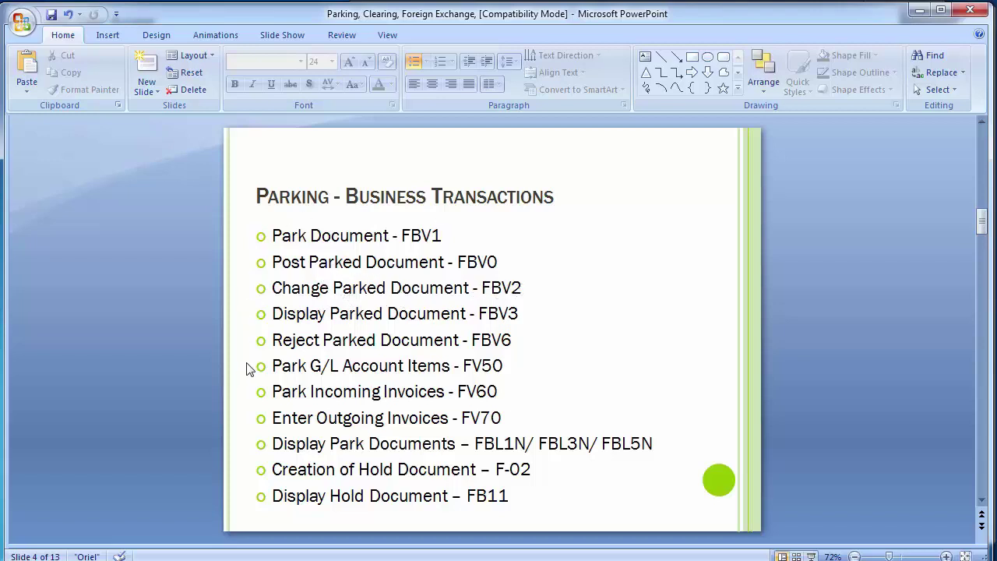
pyautogui.press('alt')
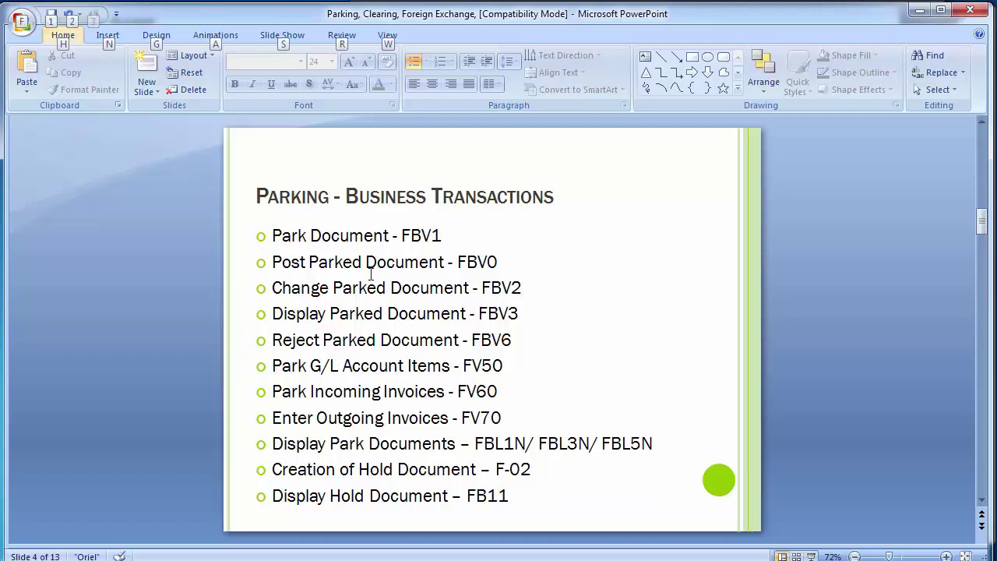
pyautogui.press('alt')
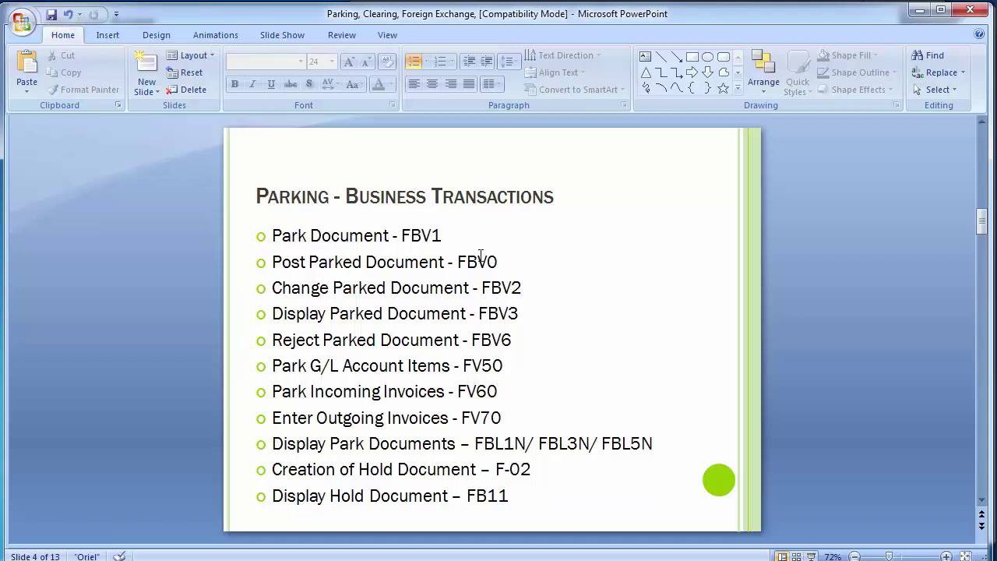
pyautogui.hotkey('alt', 'Tab')
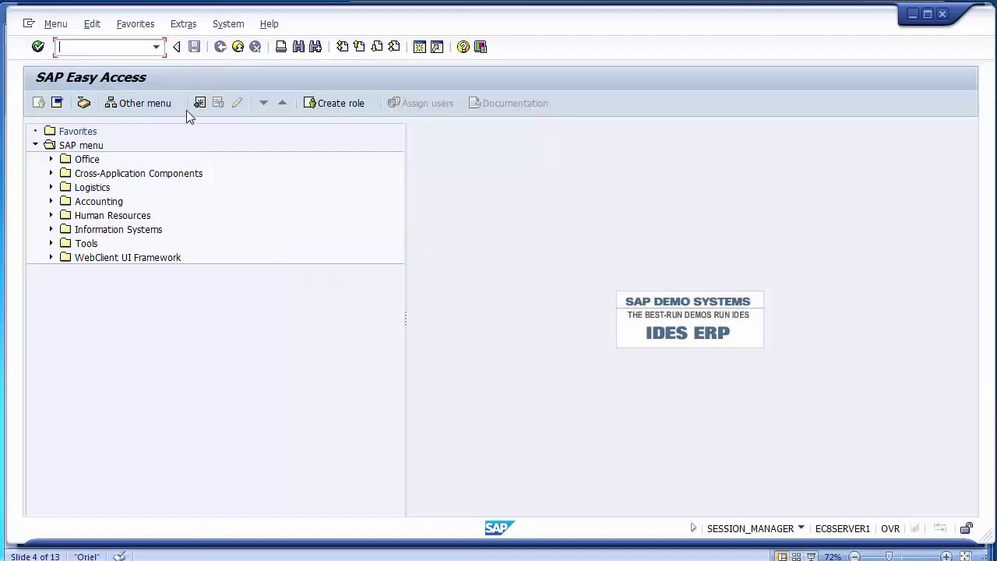
pyautogui.write('fbv0')
pyautogui.press('Return')
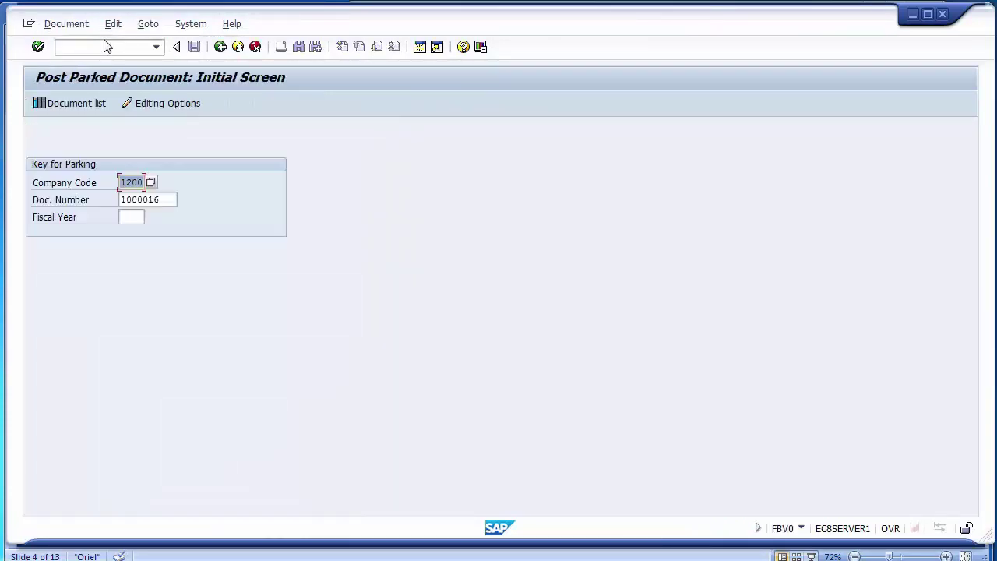
# Step: Open the parked document of company code 1200 and fiscal year 2014 for posting
pyautogui.click(131, 220)
pyautogui.click(131, 231)
pyautogui.click(135, 183)
pyautogui.moveTo(167, 197); pyautogui.dragTo(145, 219)
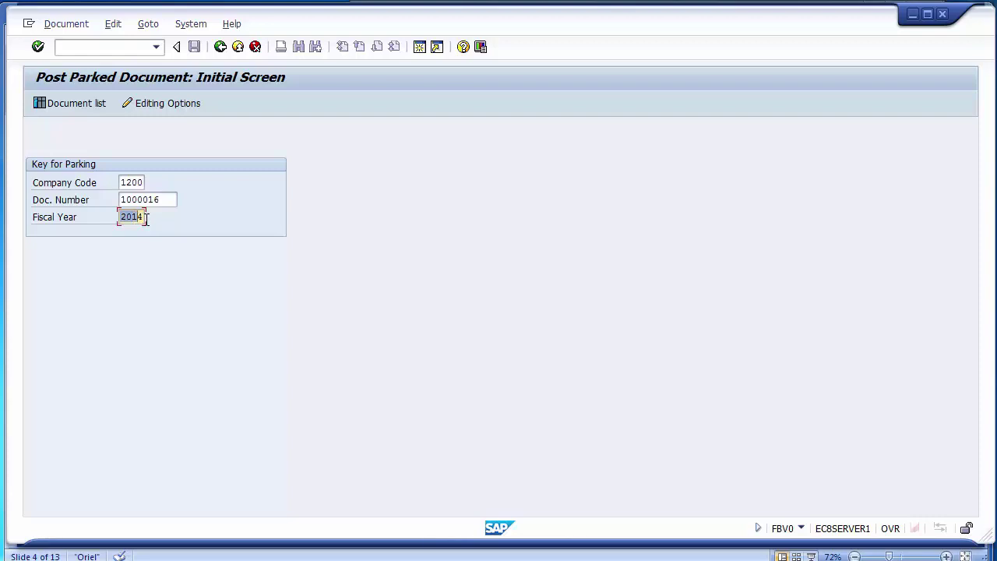
pyautogui.press('Return')
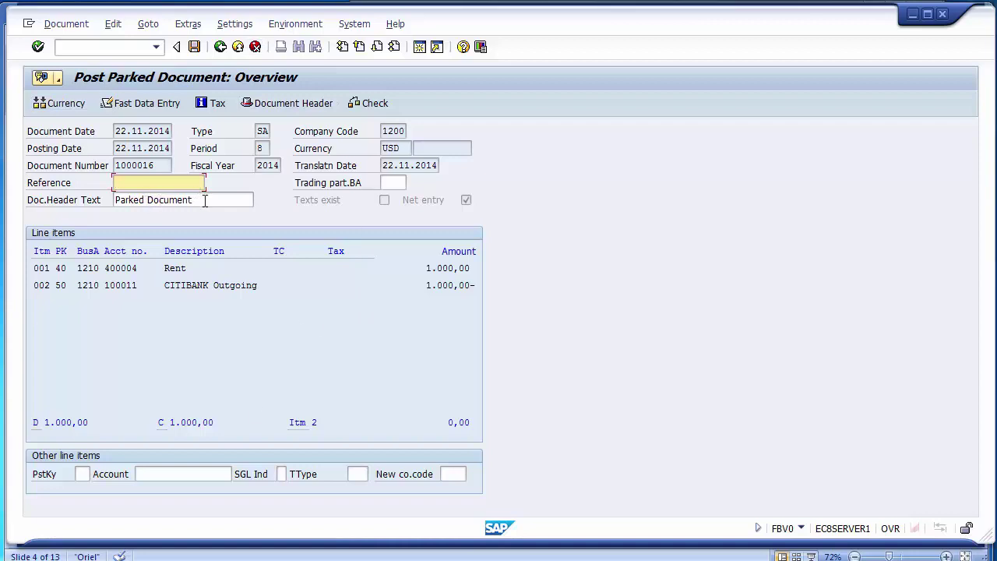
# Step: Clear the document header text and try to post the parked document
pyautogui.moveTo(205, 200); pyautogui.dragTo(109, 204)
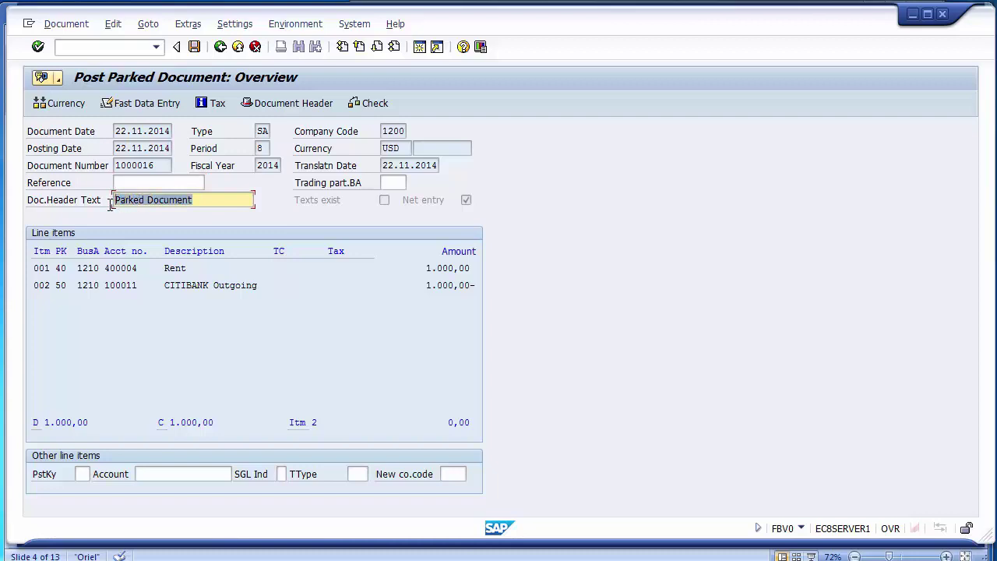
pyautogui.press('Delete')
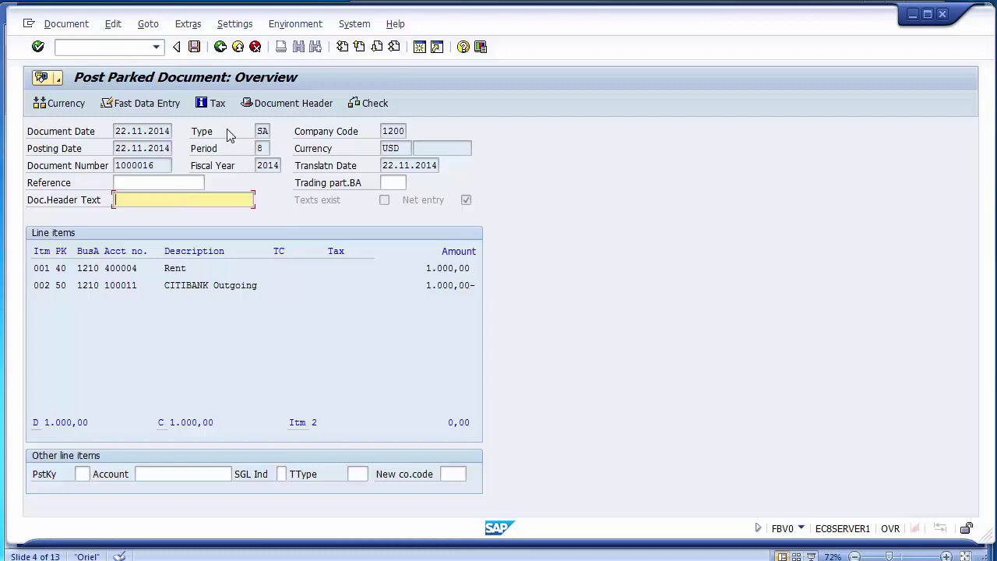
pyautogui.click(194, 48)
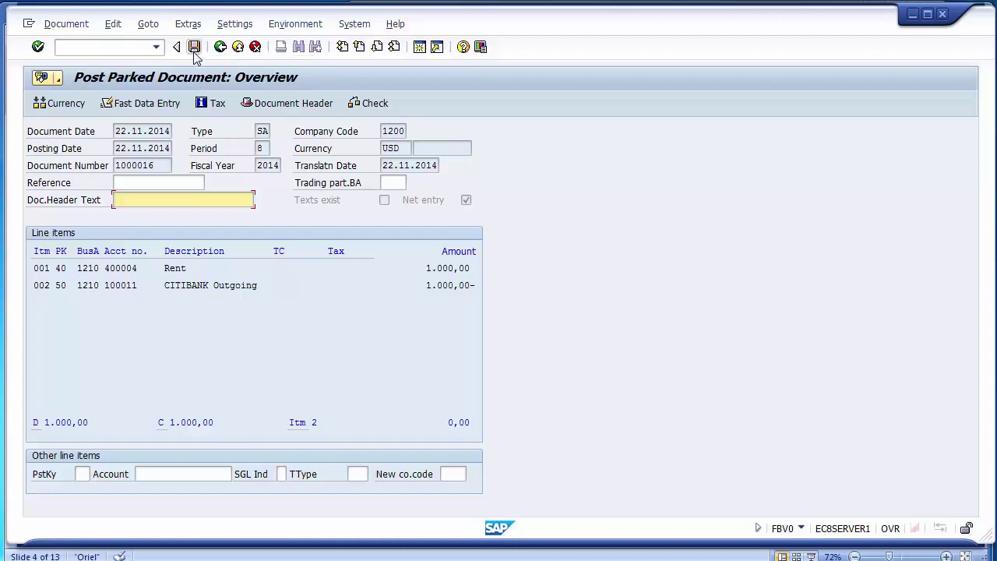
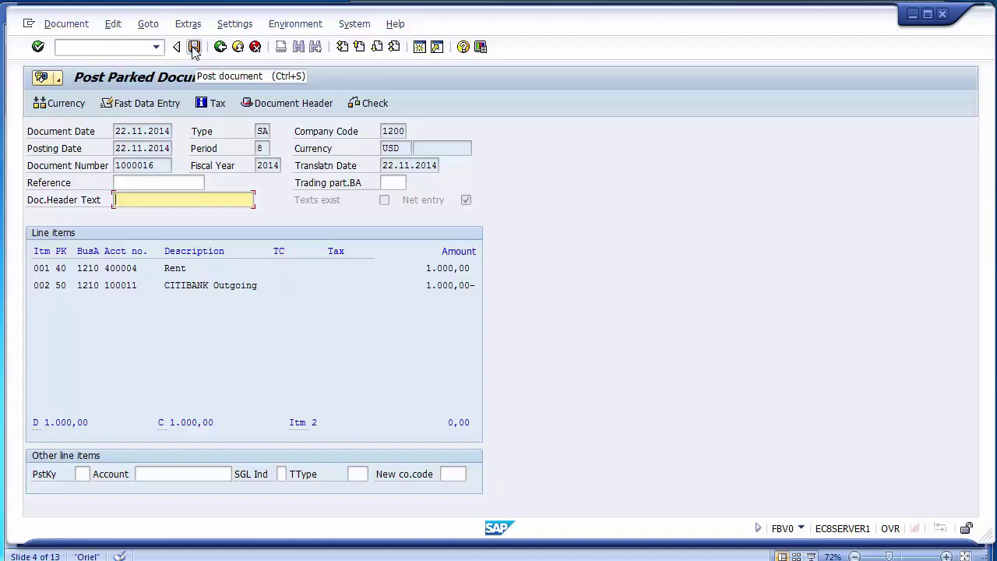
pyautogui.click(194, 48)
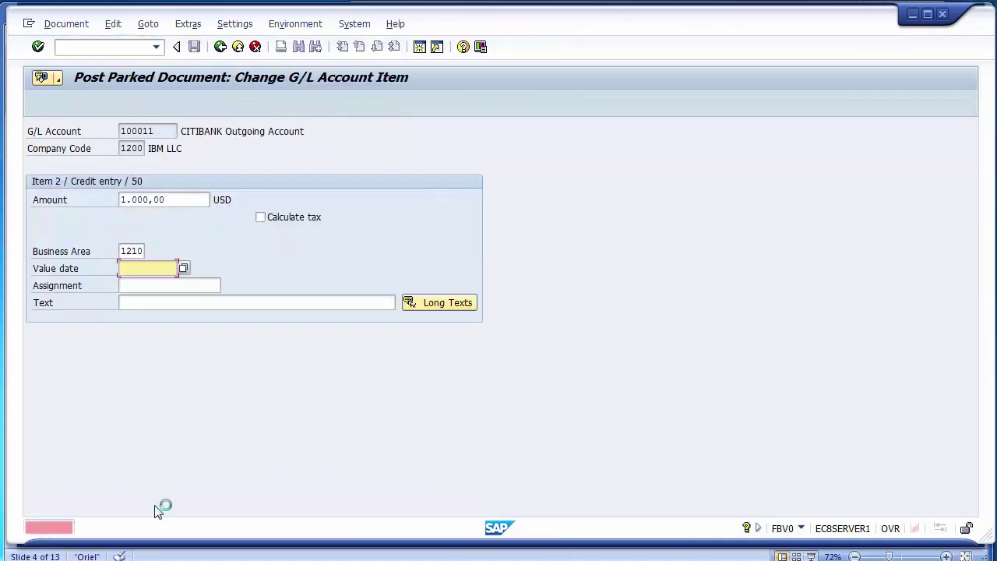
# Step: Enter 22112014 as the value date of the CITIBANK Outgoing credit item and submit the document
pyautogui.click(140, 267)
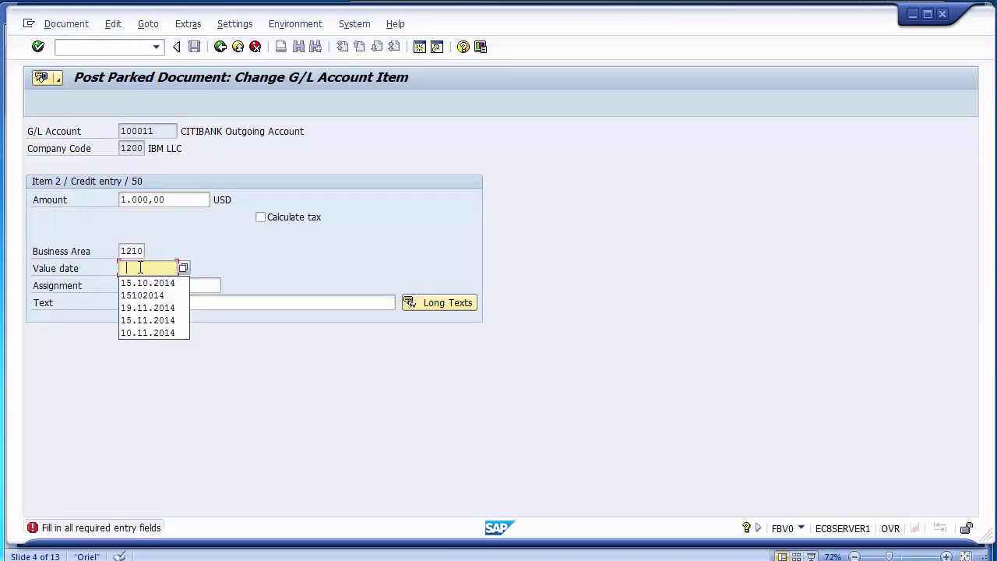
pyautogui.write('2')
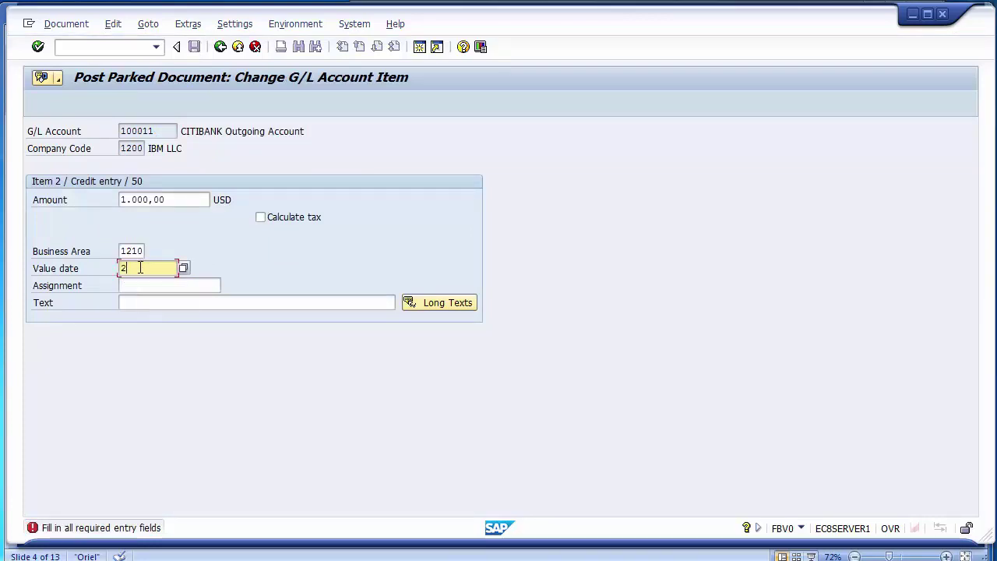
pyautogui.write('2110201')
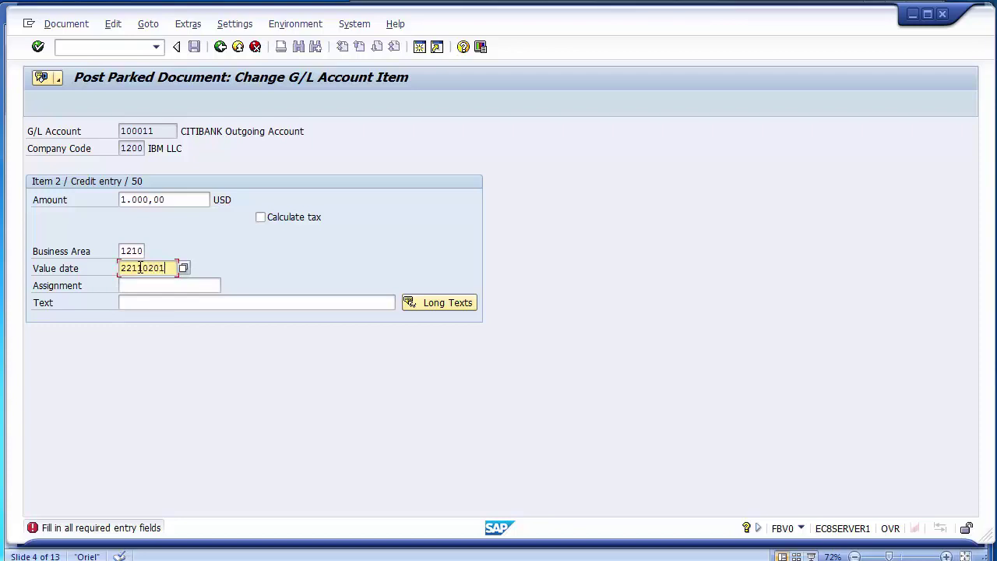
pyautogui.write('43')
pyautogui.press('Return')
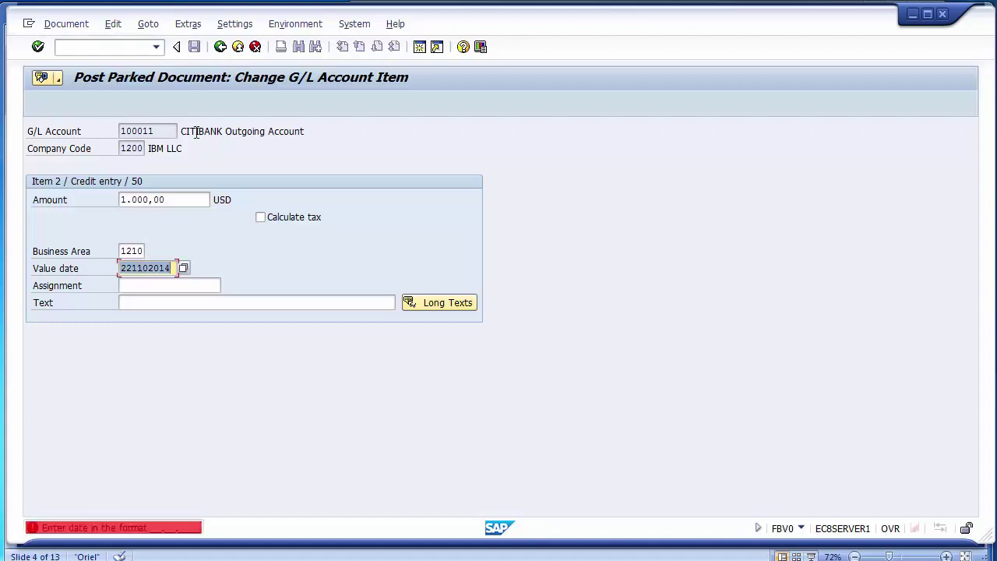
pyautogui.click(149, 269)
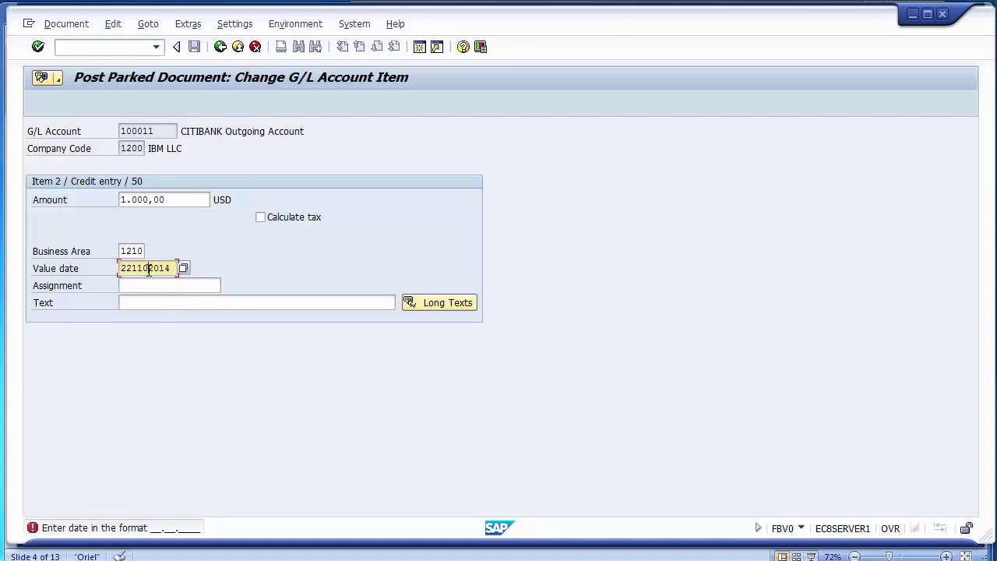
pyautogui.press('BackSpace')
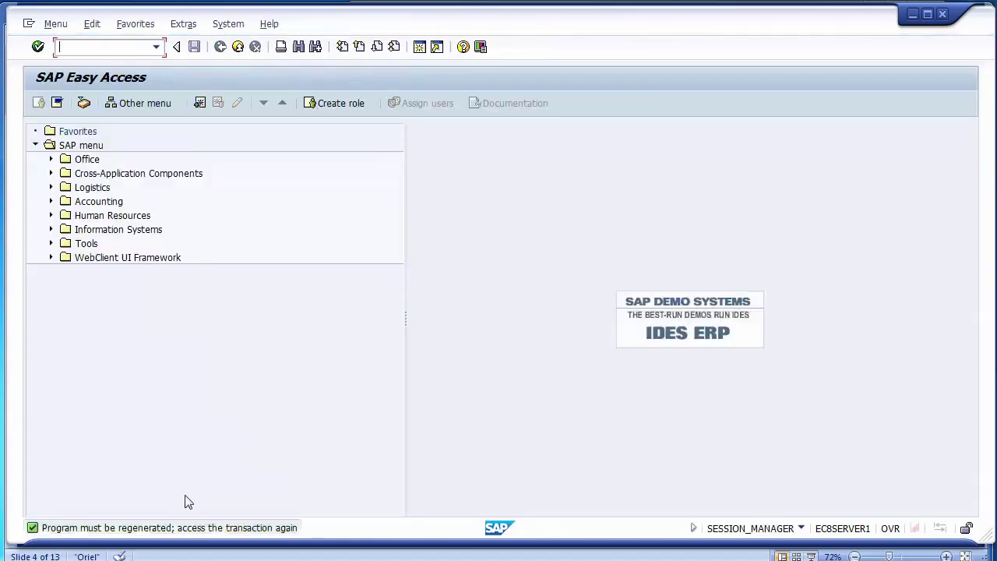
# Step: Run FBV0 again and reopen the same parked document of company code 1200 for fiscal year 2014
pyautogui.click(91, 50)
pyautogui.press('Return')
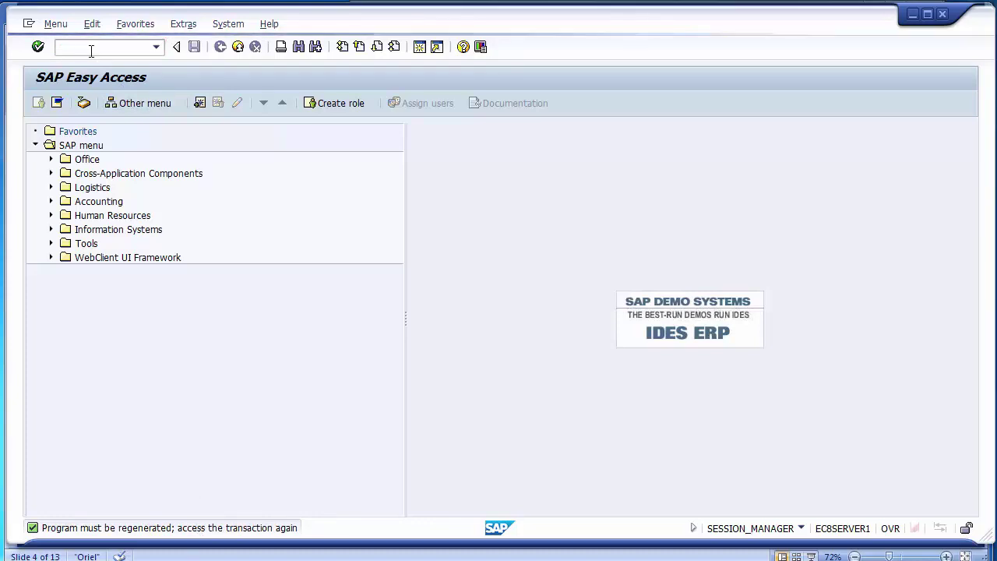
pyautogui.press('Tab')
pyautogui.press('Tab')
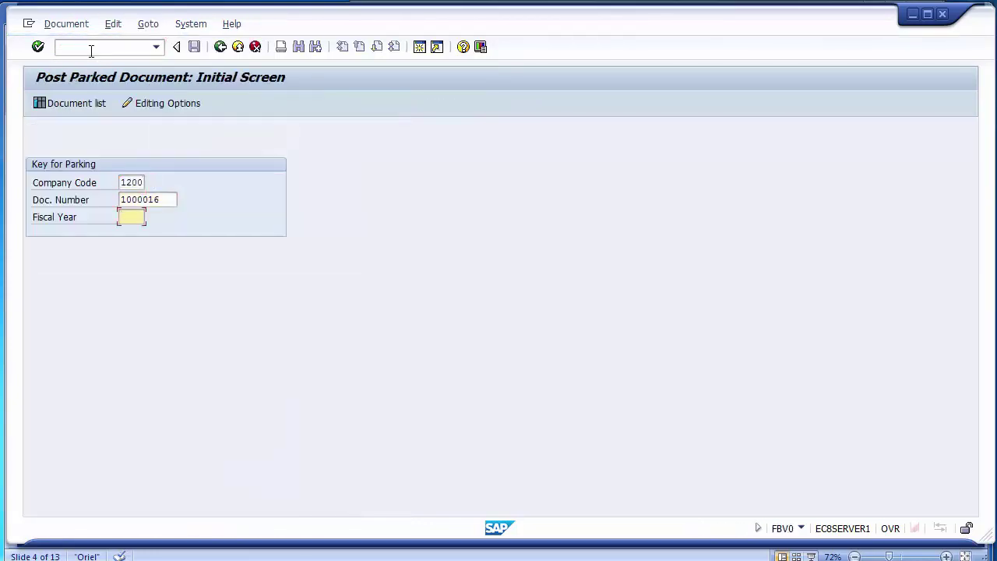
pyautogui.write('2014')
pyautogui.press('Return')
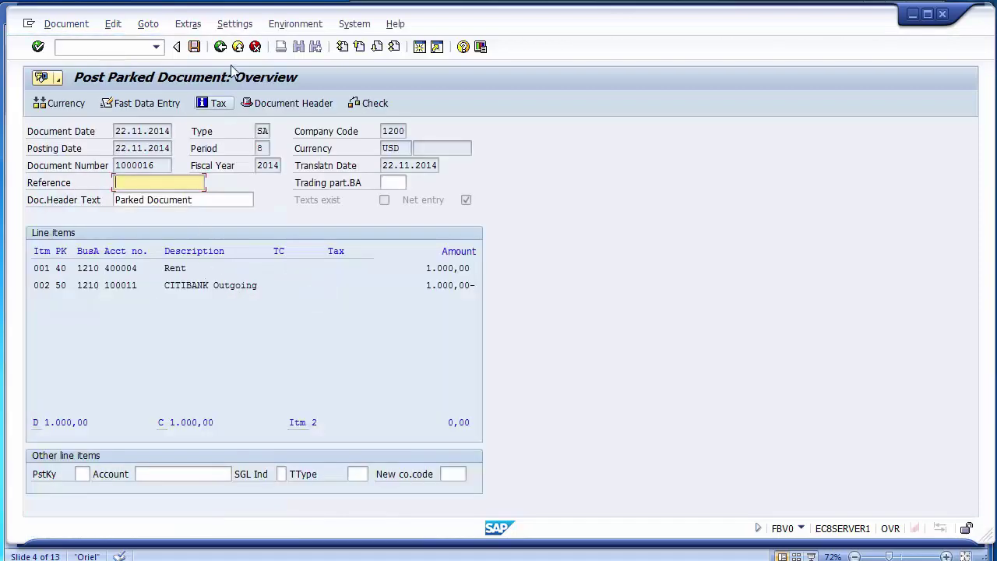
# Step: Clear the document header text of the parked document
pyautogui.click(204, 199)
pyautogui.press('BackSpace')
pyautogui.press('BackSpace')
pyautogui.press('BackSpace')
pyautogui.press('BackSpace')
pyautogui.press('BackSpace')
pyautogui.press('BackSpace')
pyautogui.press('BackSpace')
pyautogui.press('BackSpace')
pyautogui.press('BackSpace')
pyautogui.press('BackSpace')
pyautogui.press('BackSpace')
pyautogui.press('BackSpace')
pyautogui.press('BackSpace')
pyautogui.press('BackSpace')
pyautogui.press('BackSpace')
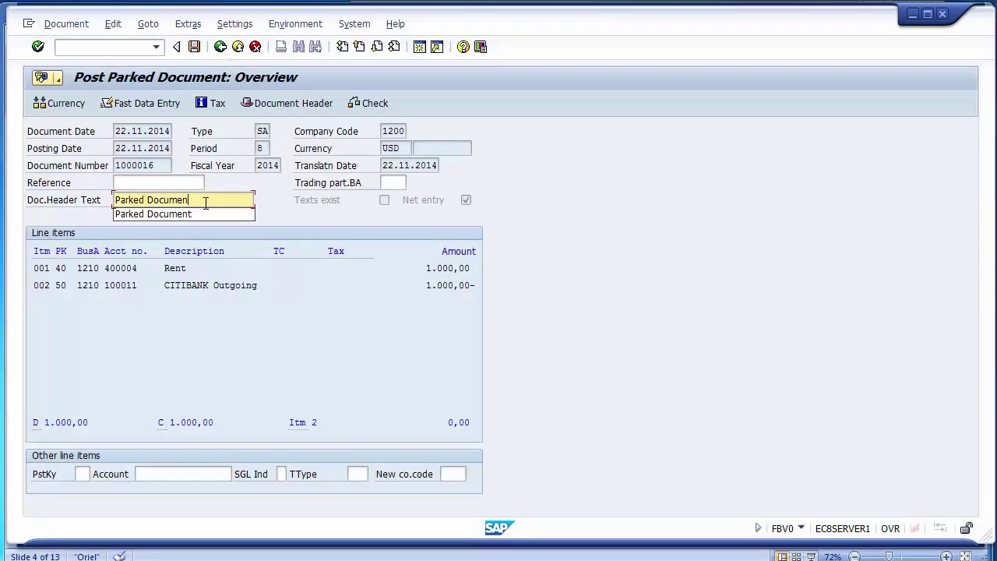
pyautogui.press('Escape')
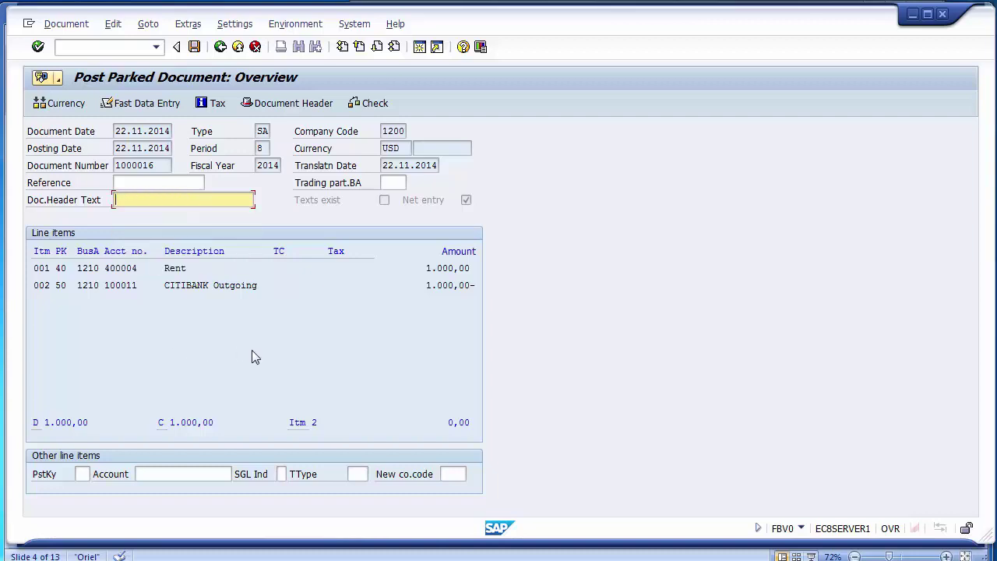
# Step: Enter 22112014 as the value date of the CITIBANK Outgoing credit item and return to the document overview
pyautogui.click(174, 271)
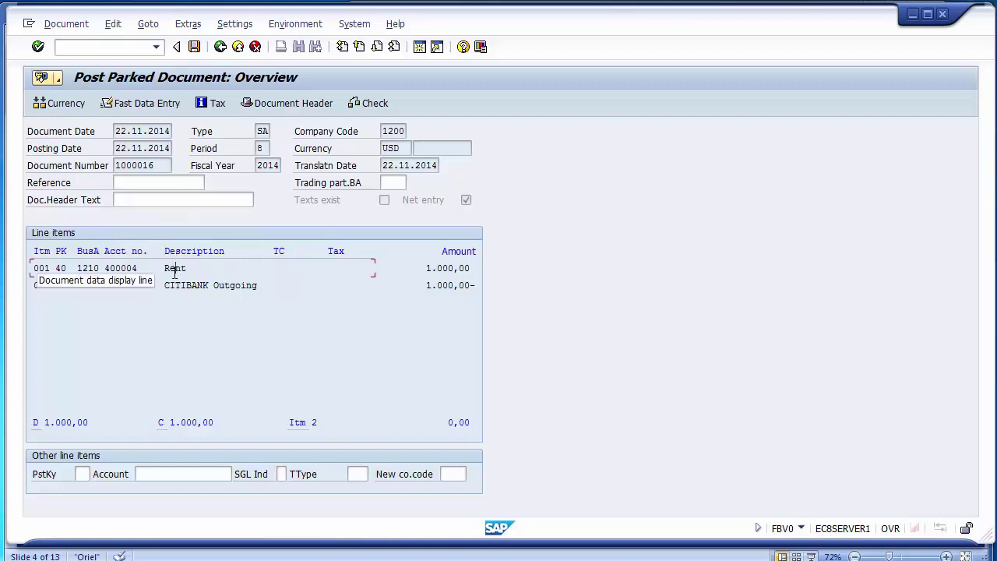
pyautogui.doubleClick(174, 271)
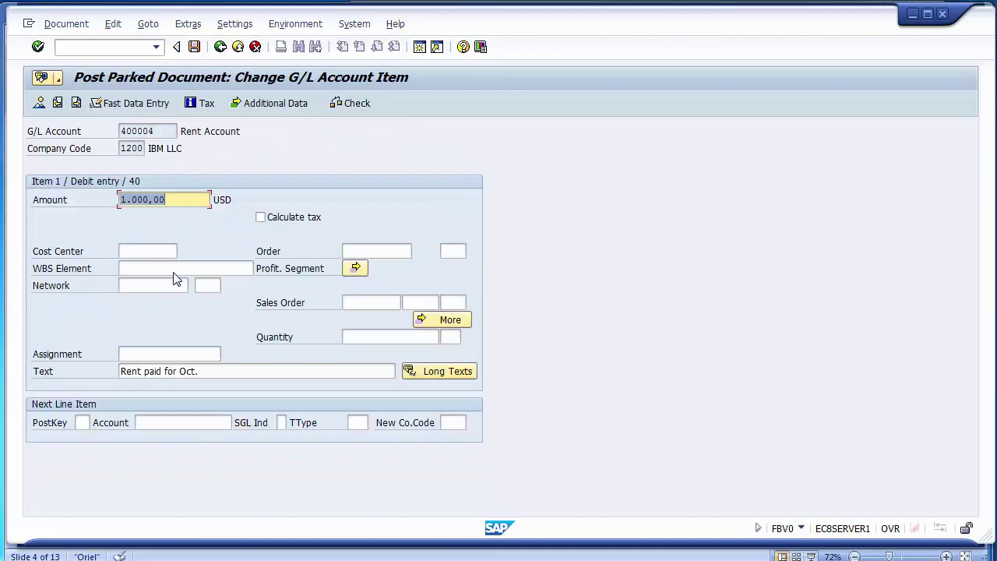
pyautogui.click(76, 102)
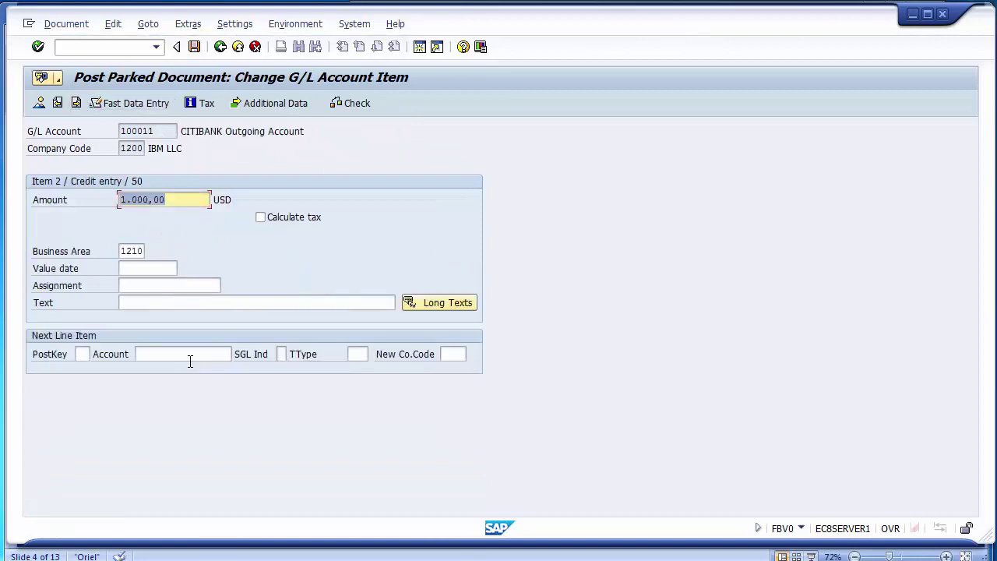
pyautogui.click(139, 268)
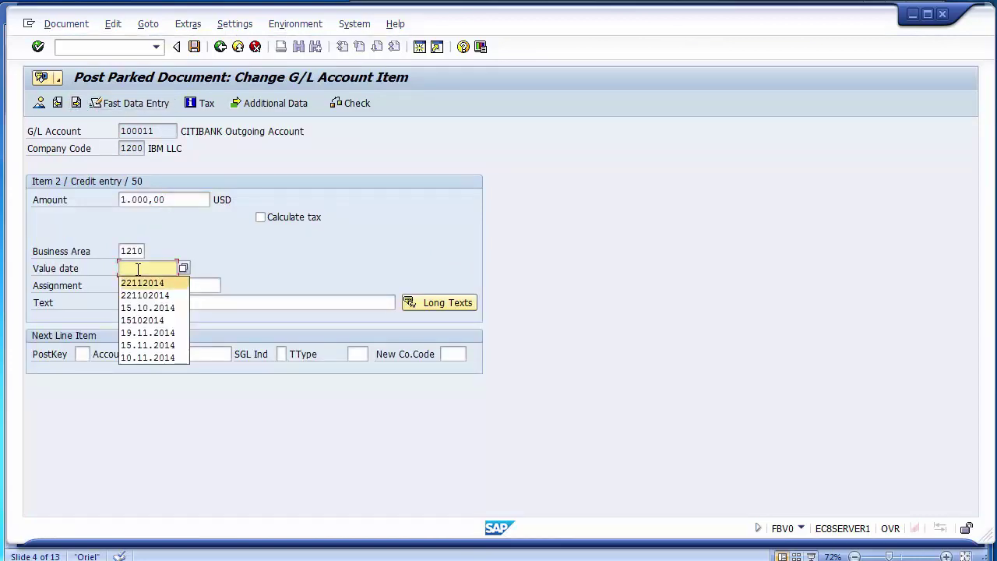
pyautogui.write('22112014')
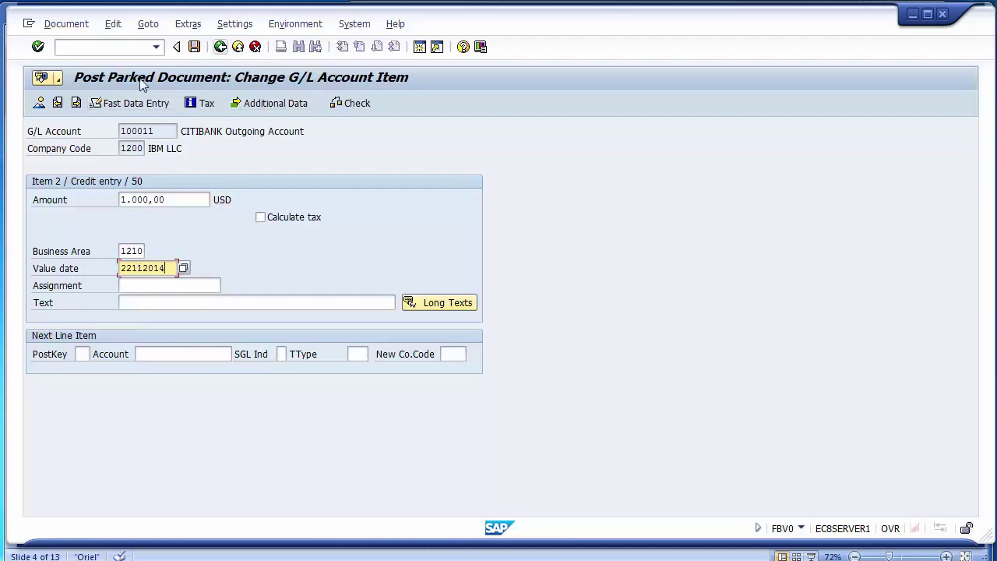
pyautogui.click(40, 104)
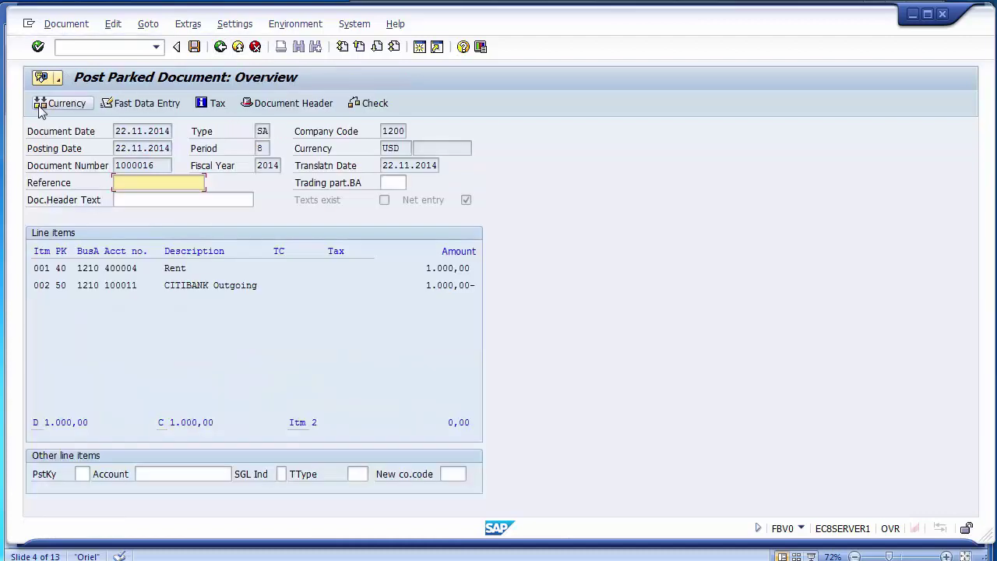
# Step: Post the parked document and open the long text of its posting log entry
pyautogui.click(194, 47)
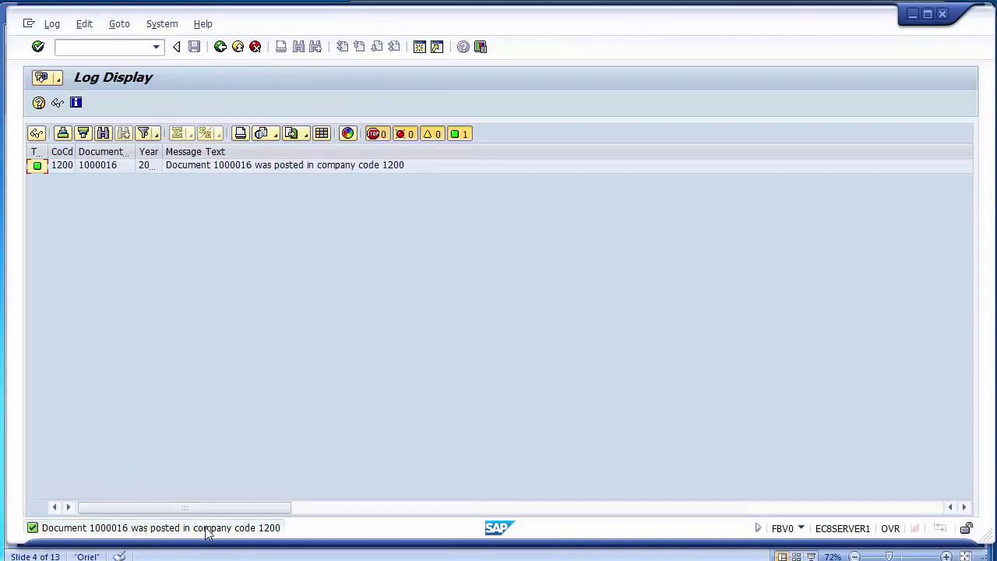
pyautogui.click(278, 168)
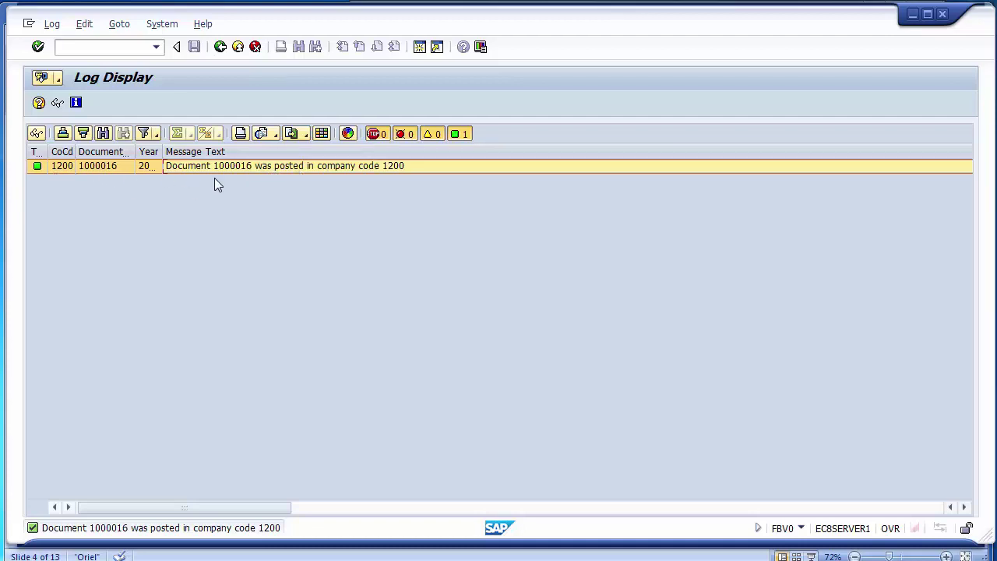
pyautogui.hscroll(10, 241, 173)
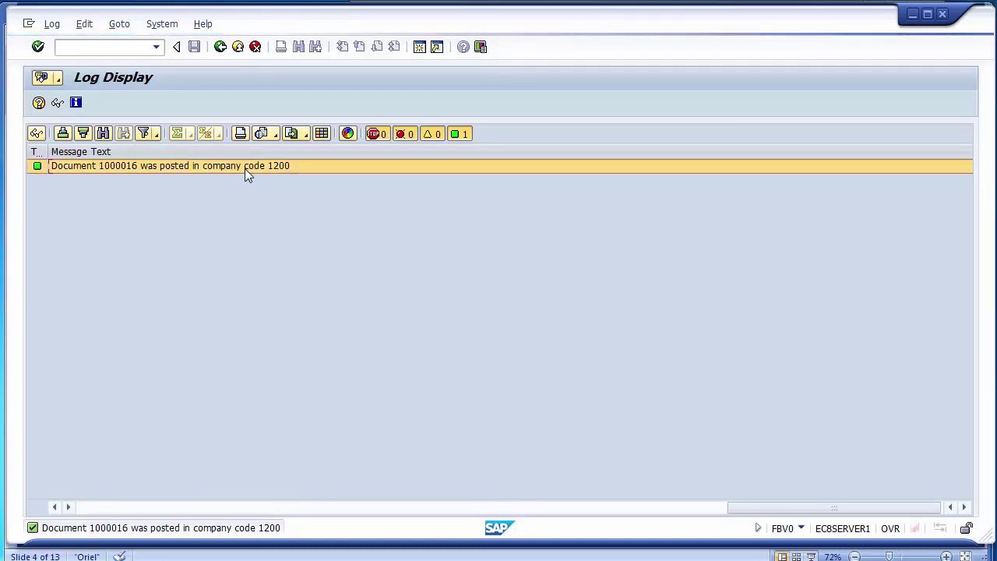
pyautogui.press('F1')
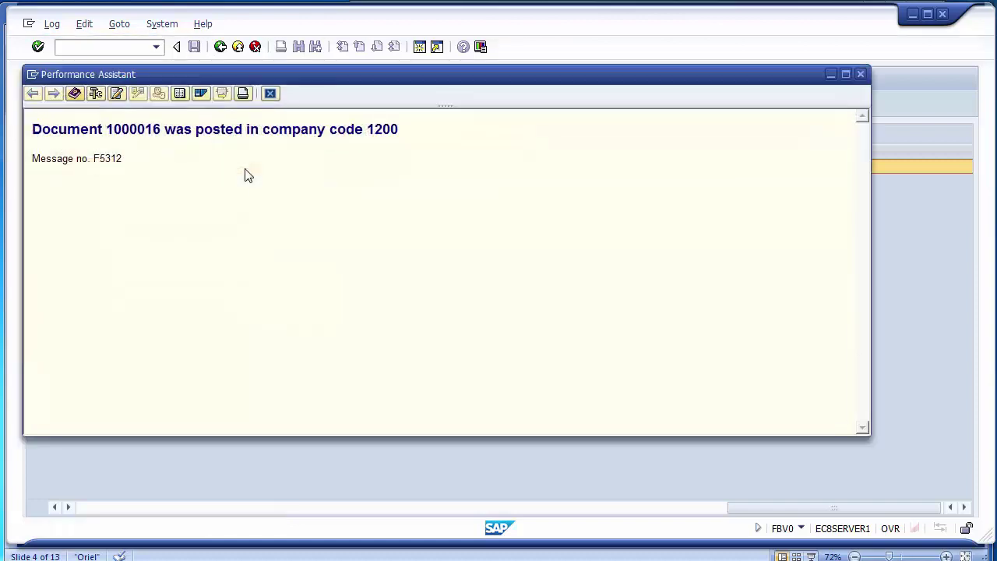
# Step: Run FBL3N and query the Rent account in company code 1200 for open items and for cleared items
pyautogui.click(83, 47)
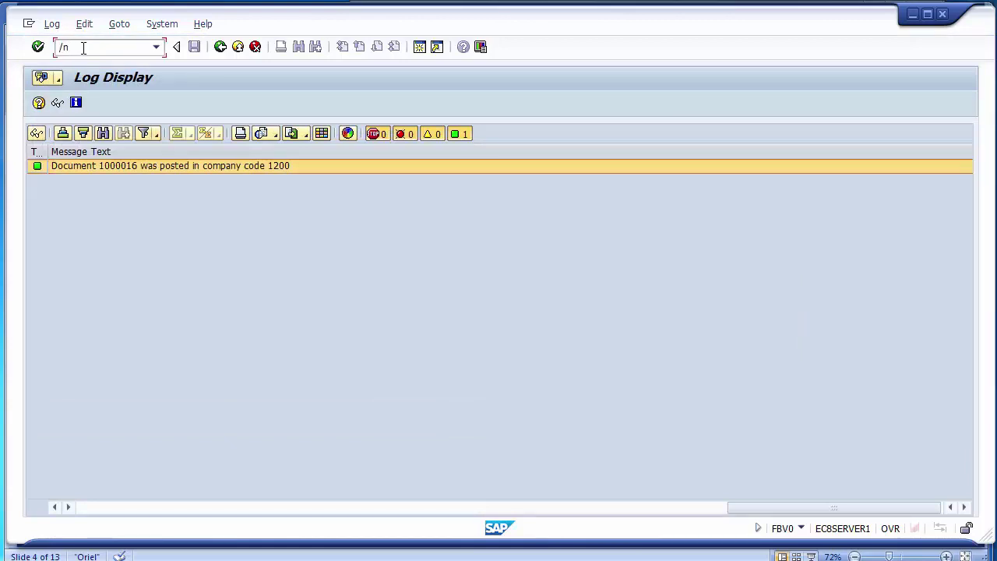
pyautogui.write('/nfbl3n')
pyautogui.press('Return')
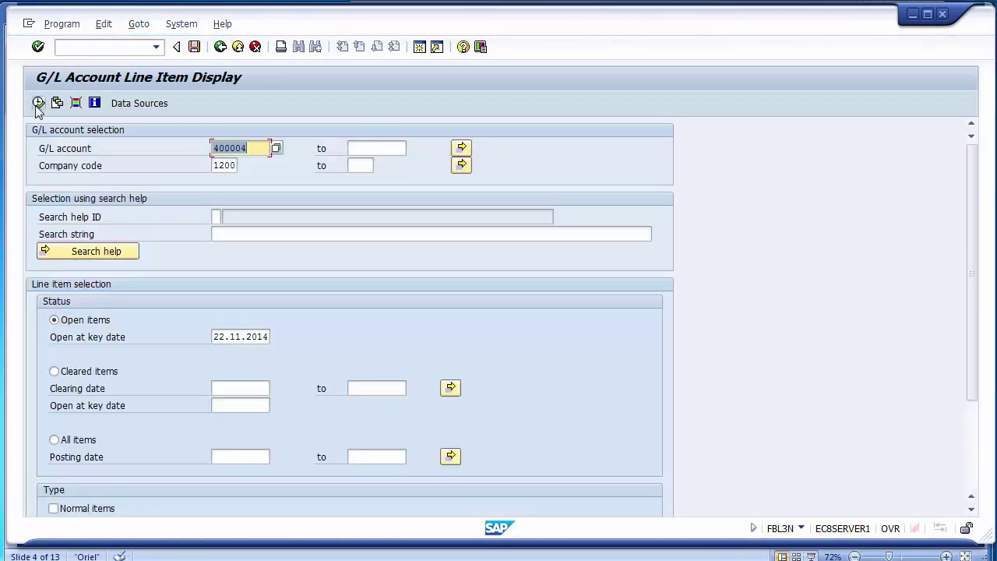
pyautogui.click(39, 103)
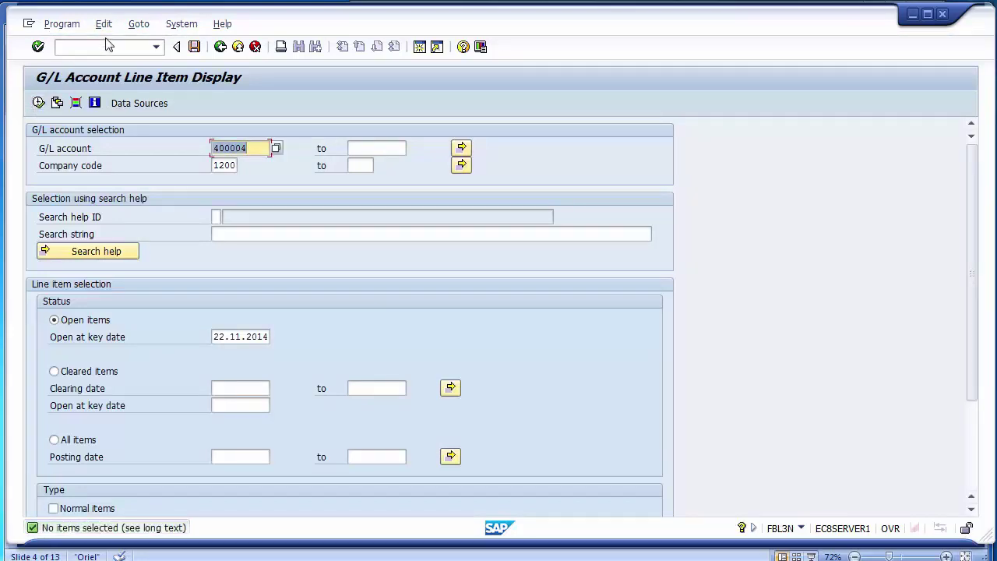
pyautogui.click(71, 374)
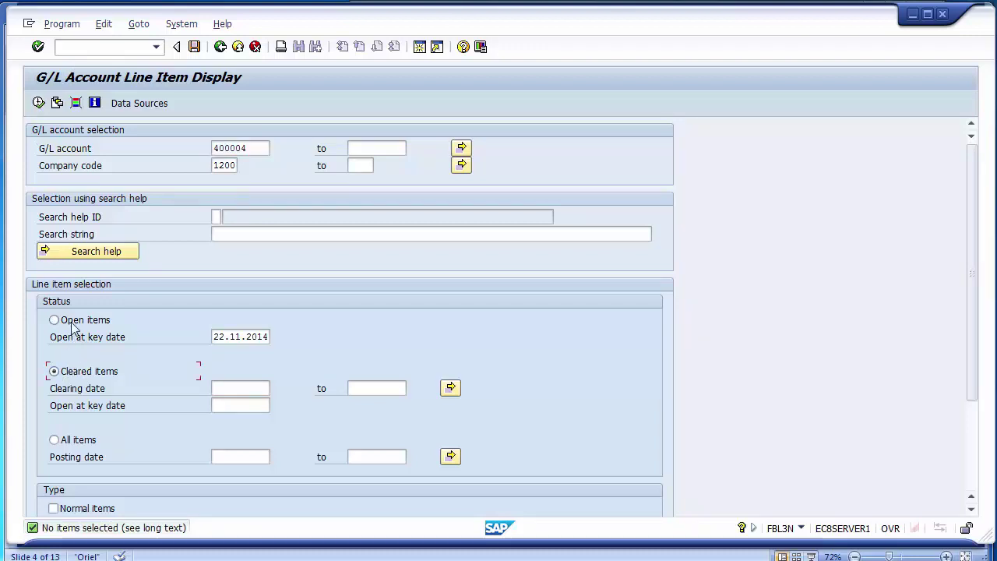
pyautogui.click(38, 103)
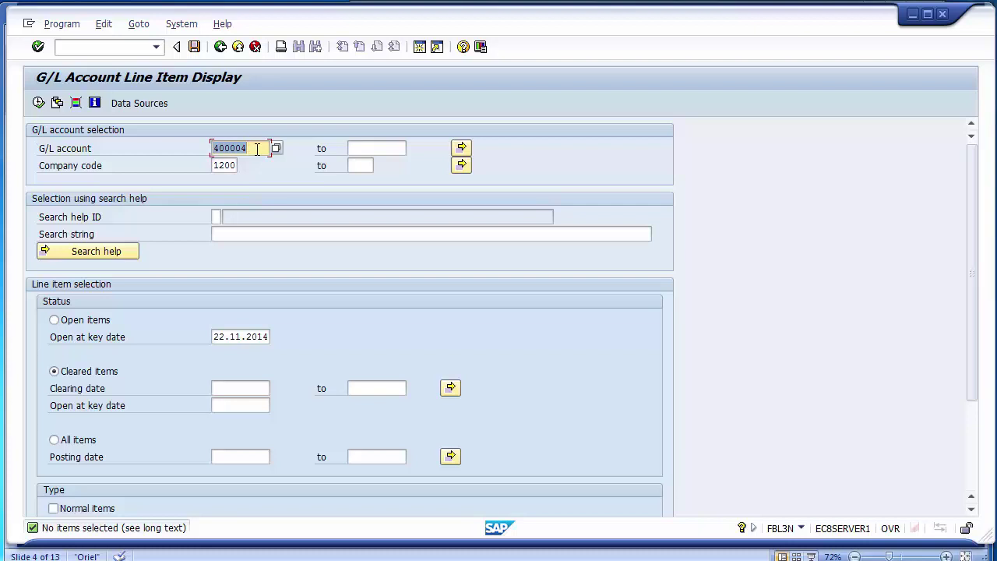
# Step: Consult the transaction list on the PowerPoint slide and display the posted document in SAP with transaction FB03
pyautogui.hotkey('alt', 'Tab')
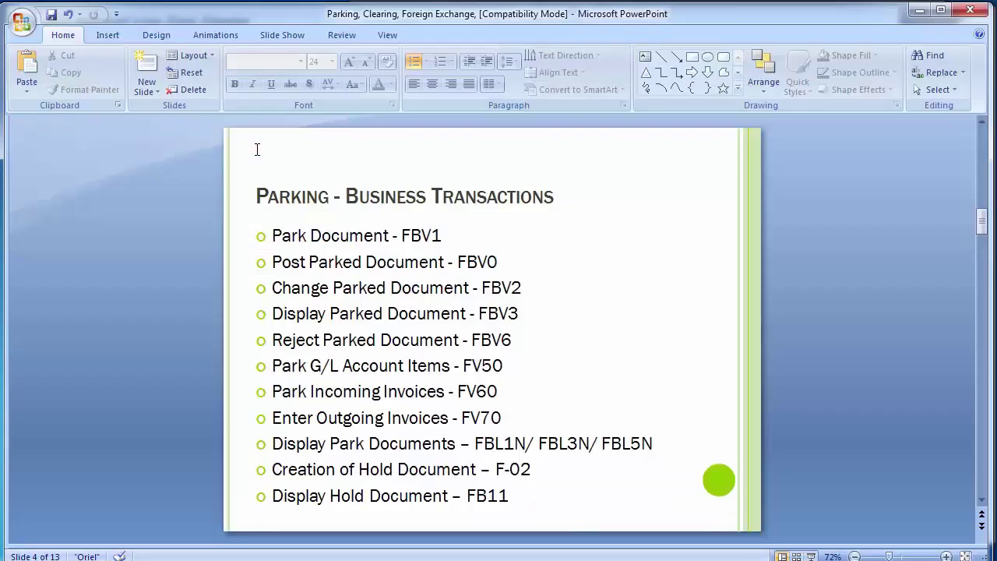
pyautogui.hotkey('alt', 'Tab')
pyautogui.click(91, 48)
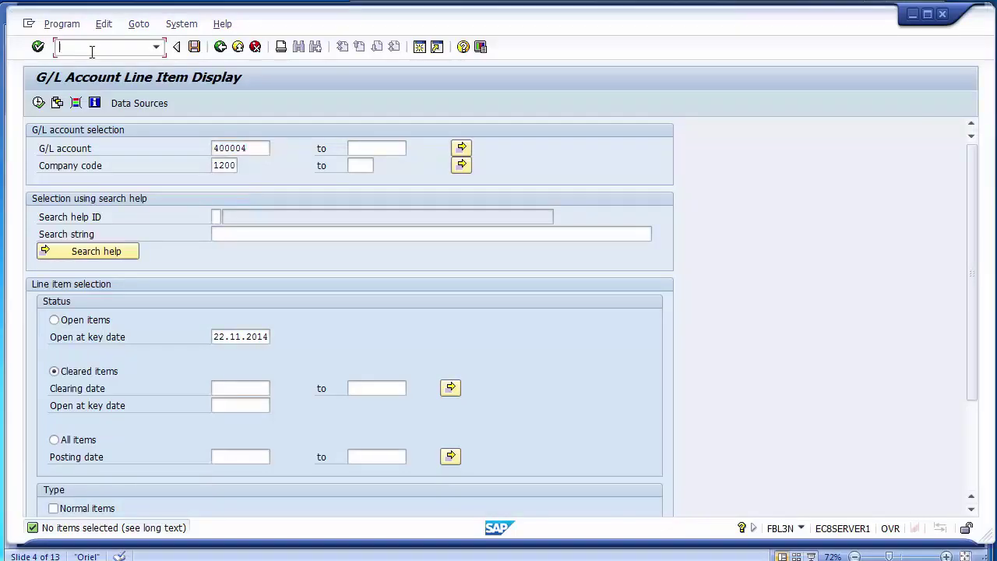
pyautogui.write('/nfb03')
pyautogui.press('Return')
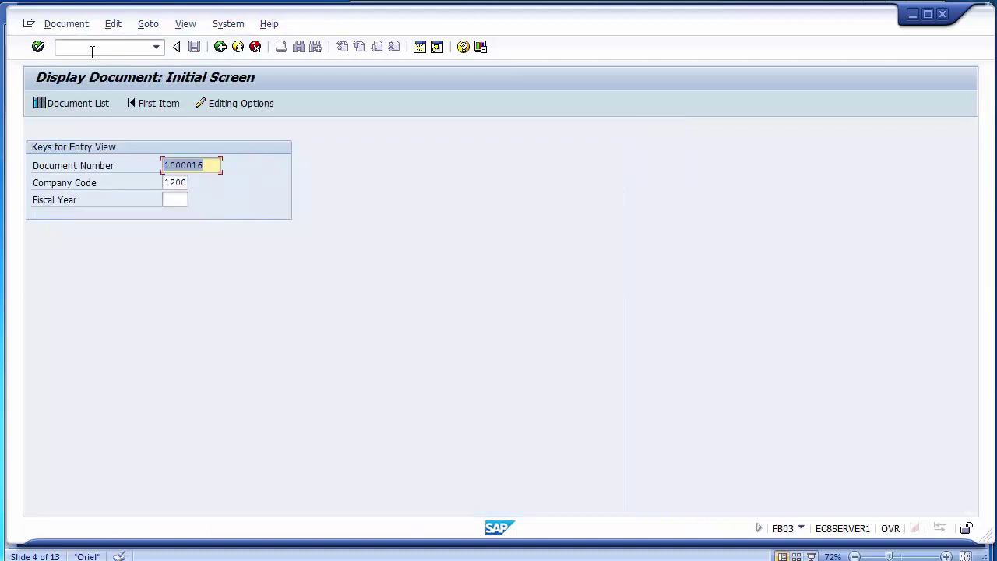
pyautogui.press('Return')
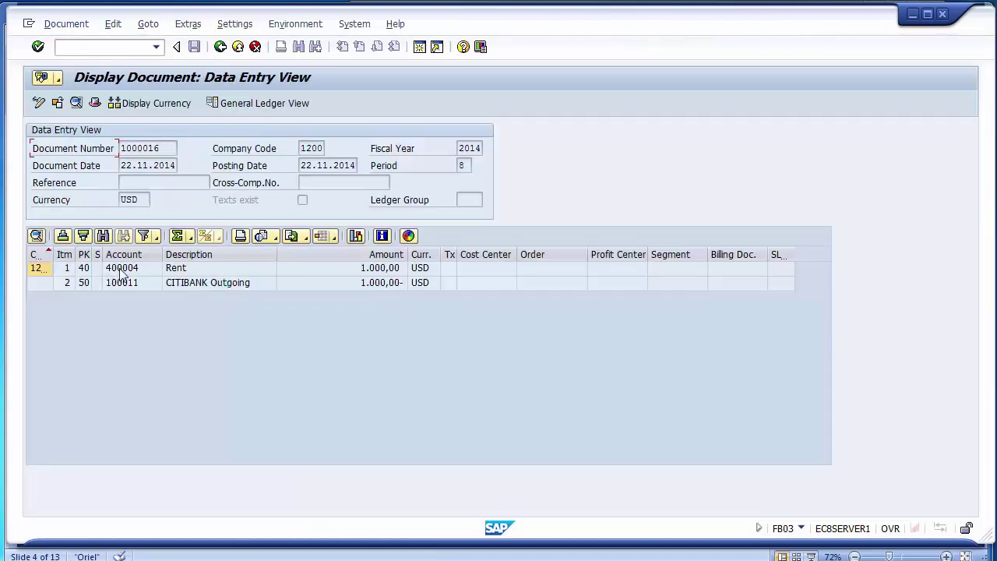
# Step: Select the Rent line's account number in the displayed document and return to the FBL3N line item selection
pyautogui.click(122, 269)
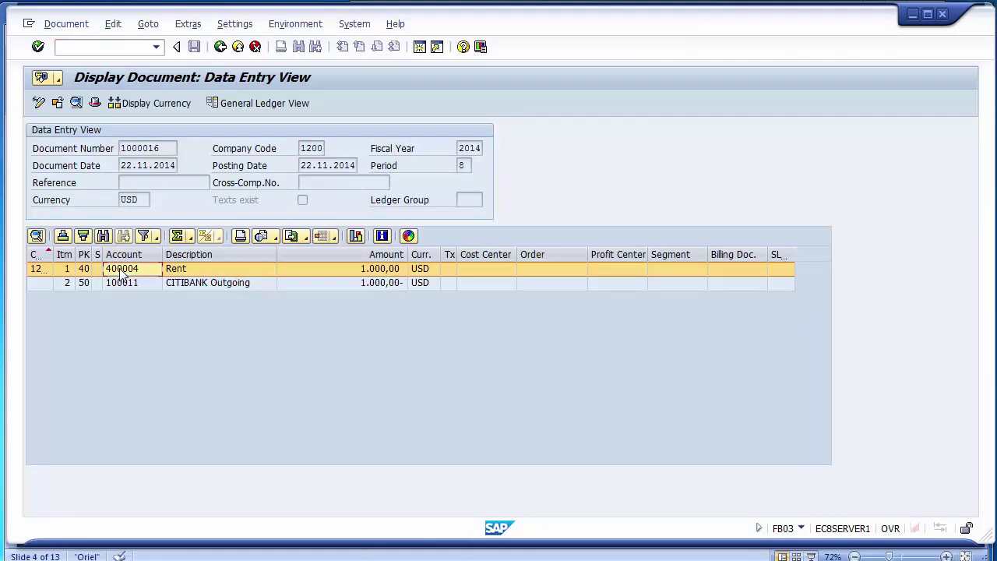
pyautogui.hotkey('alt', 'Tab')
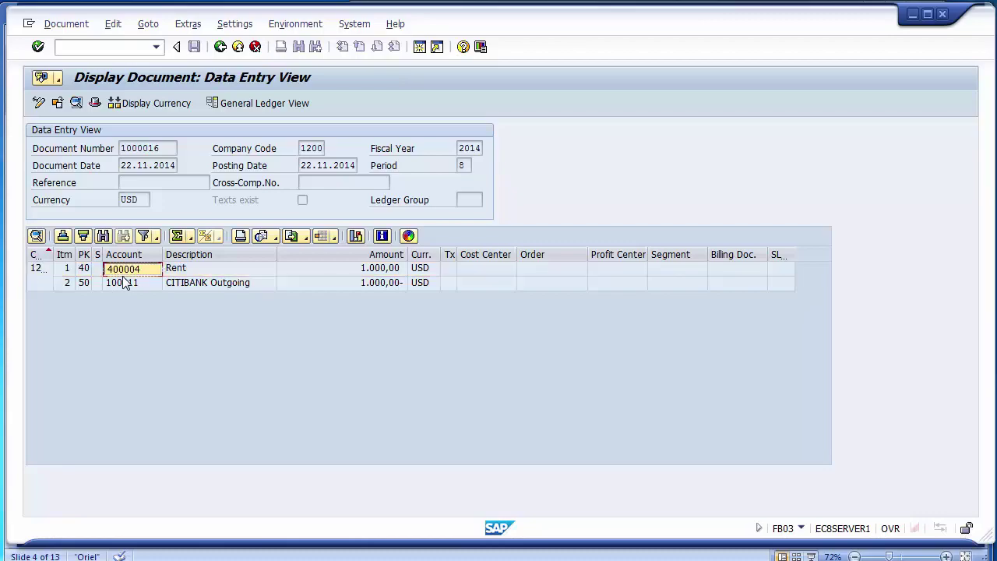
pyautogui.hotkey('alt', 'Tab')
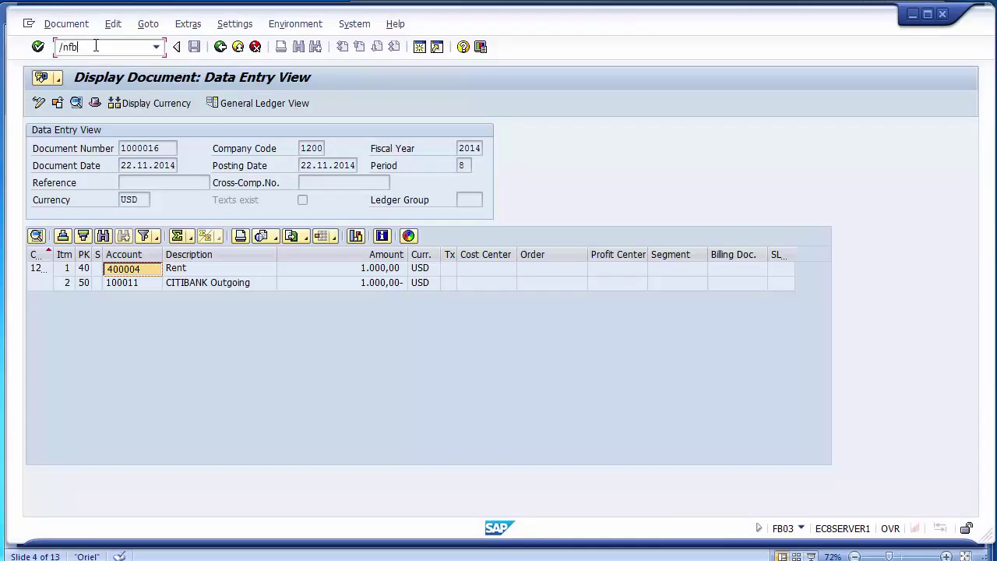
pyautogui.write('03')
pyautogui.press('Return')
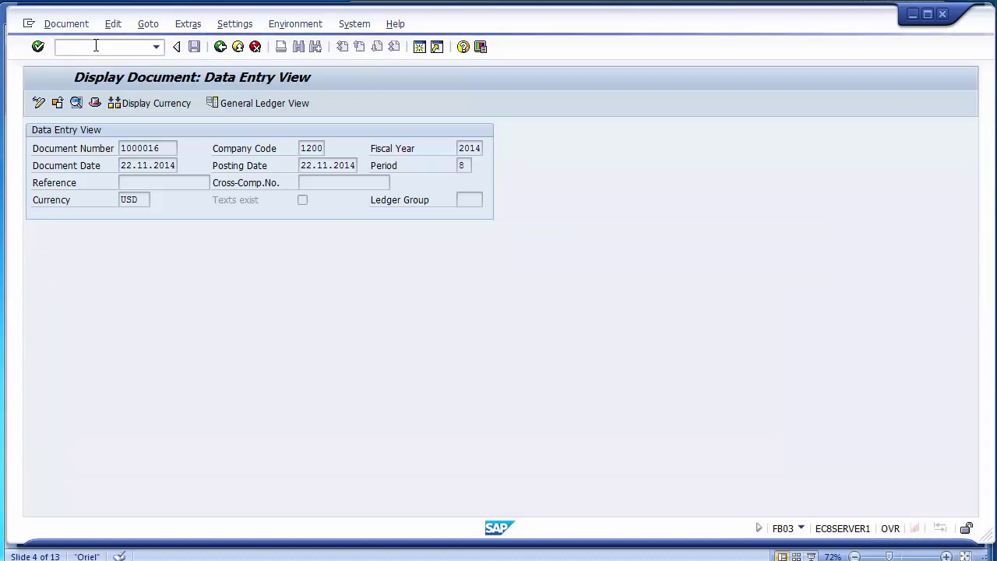
pyautogui.press('F3')
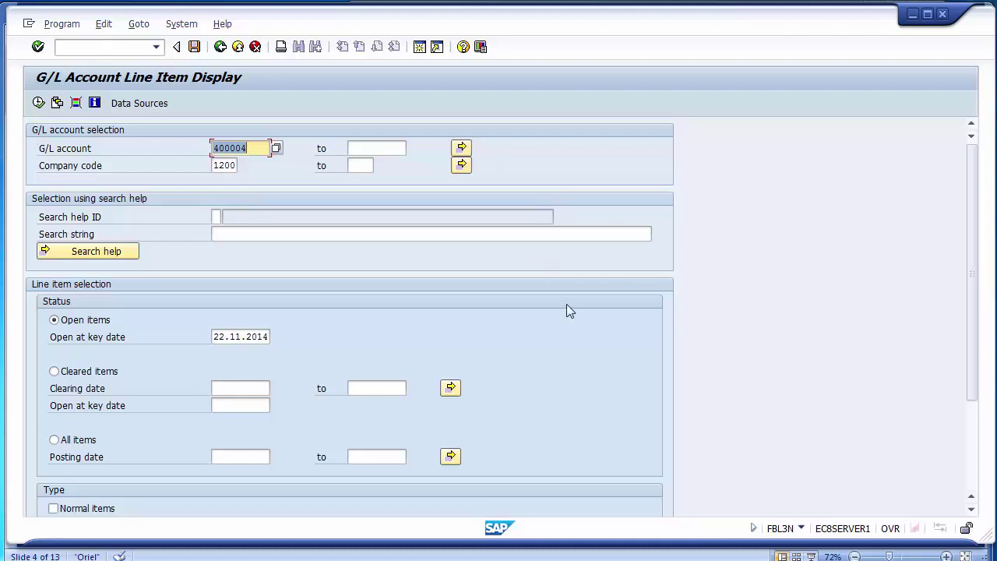
# Step: Include normal items, exclude parked items, and list the Rent account's open items at key date 22.11.2014
pyautogui.click(971, 454)
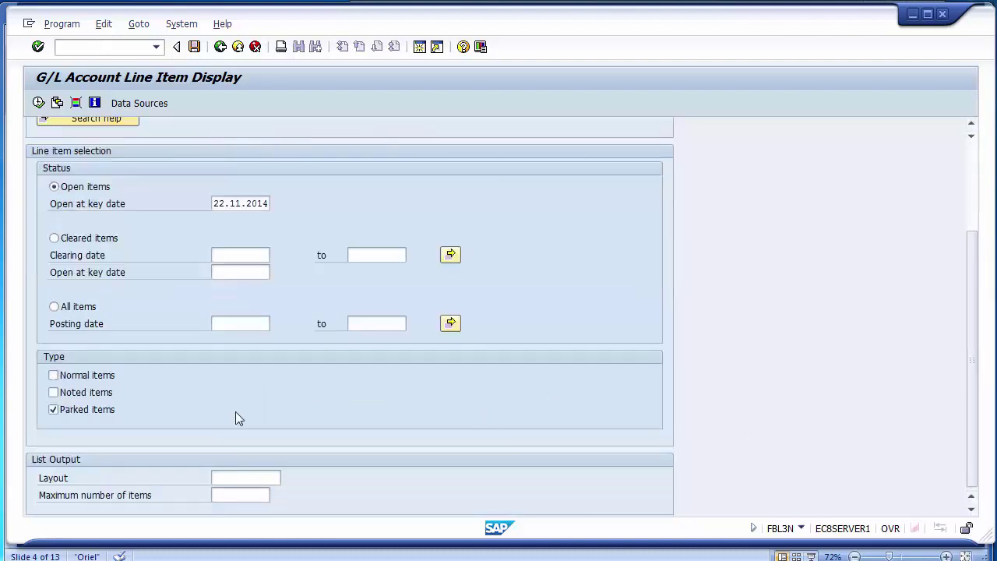
pyautogui.click(94, 377)
pyautogui.click(68, 410)
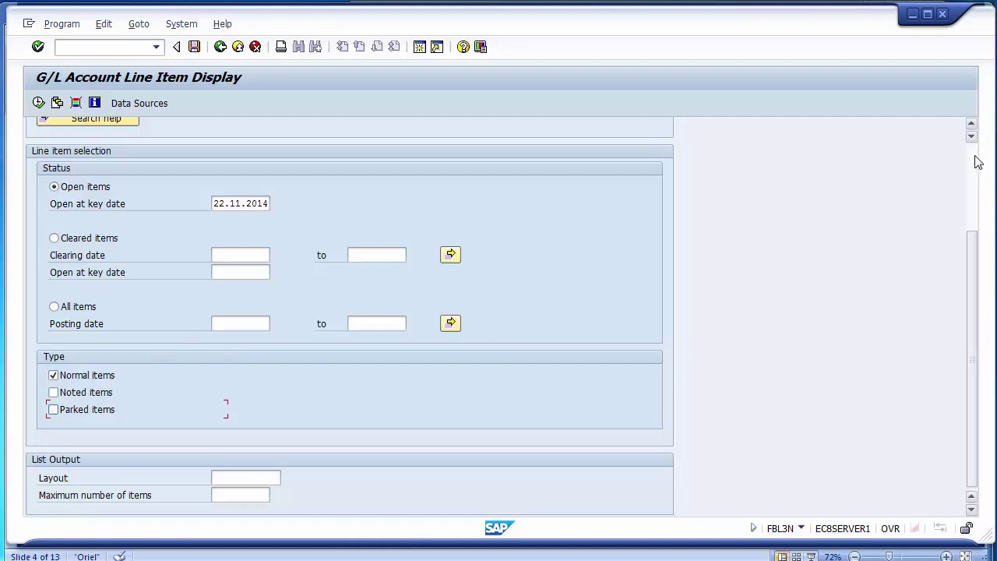
pyautogui.click(972, 179)
pyautogui.click(38, 105)
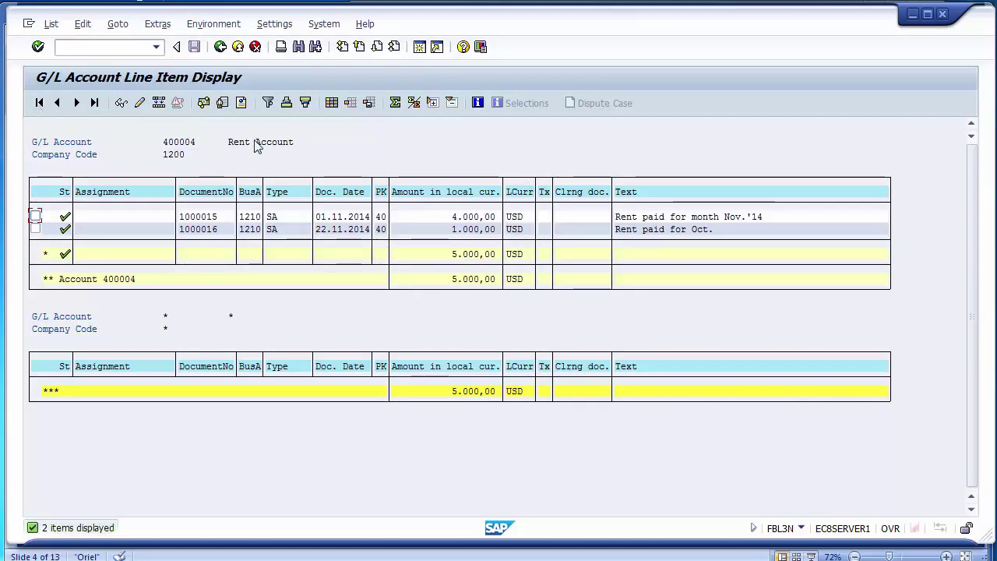
# Step: Mark the "Rent paid for Oct." item, check its amount, and switch to the PowerPoint transaction slide
pyautogui.click(35, 229)
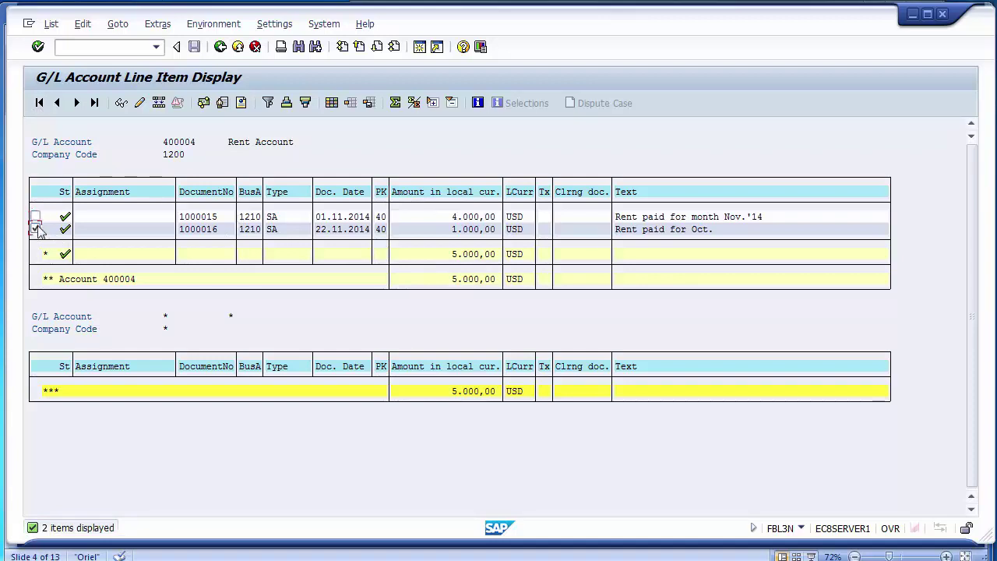
pyautogui.click(459, 229)
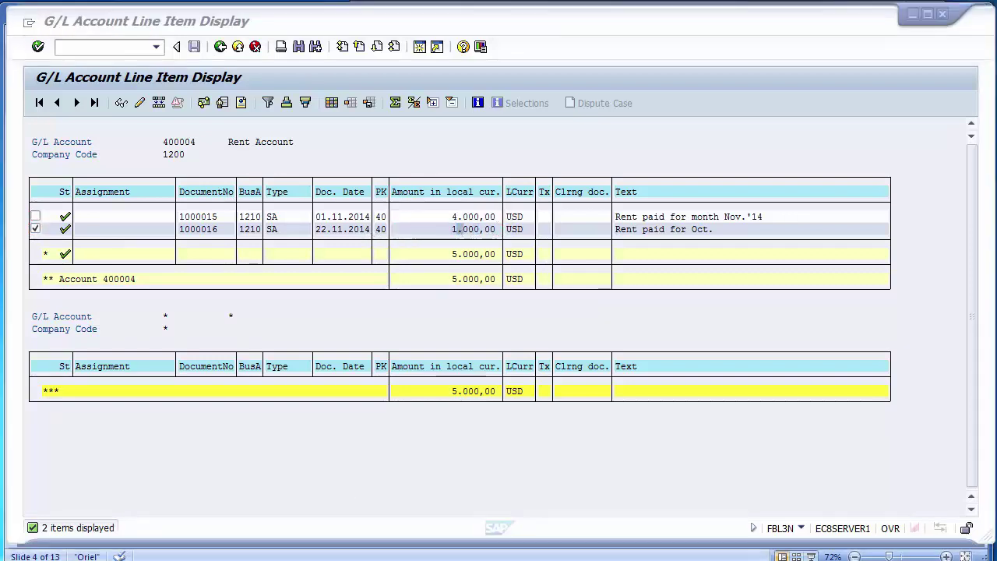
pyautogui.hotkey('alt', 'Tab')
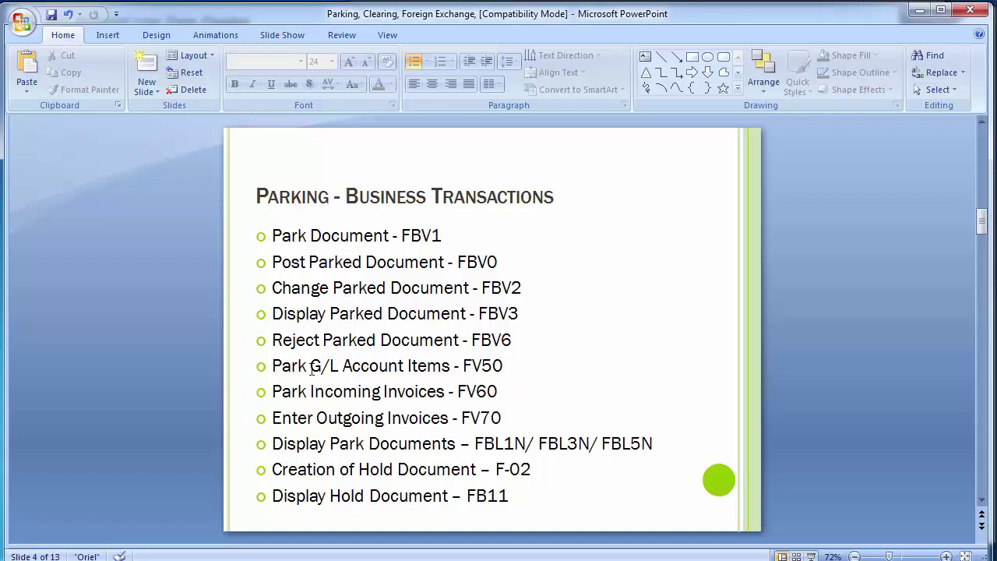
# Step: Highlight the parking transaction codes FV50, FV60 and FV70 on the slide and switch to the FV50 entry screen in SAP
pyautogui.moveTo(467, 365); pyautogui.dragTo(511, 366)
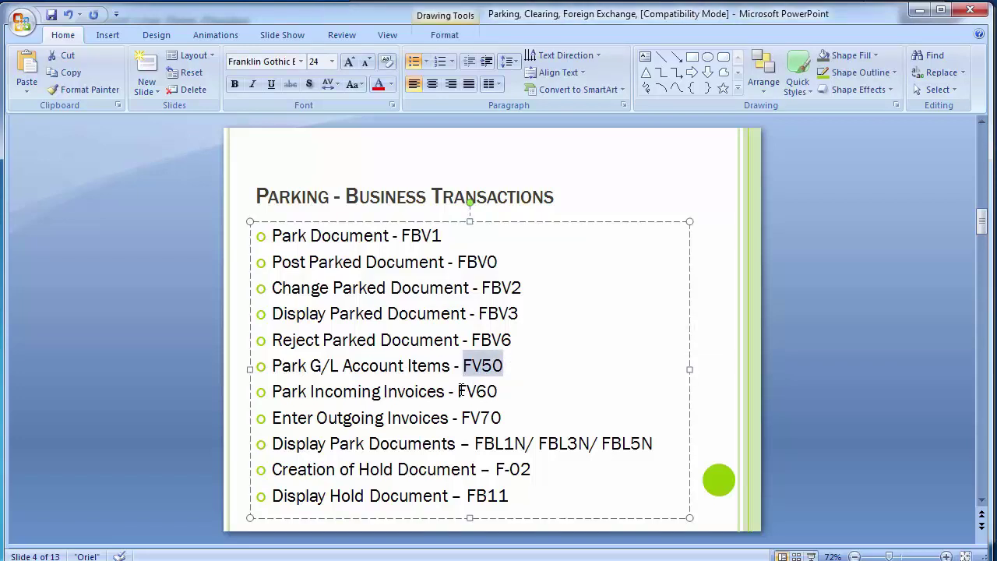
pyautogui.moveTo(460, 391); pyautogui.dragTo(499, 391)
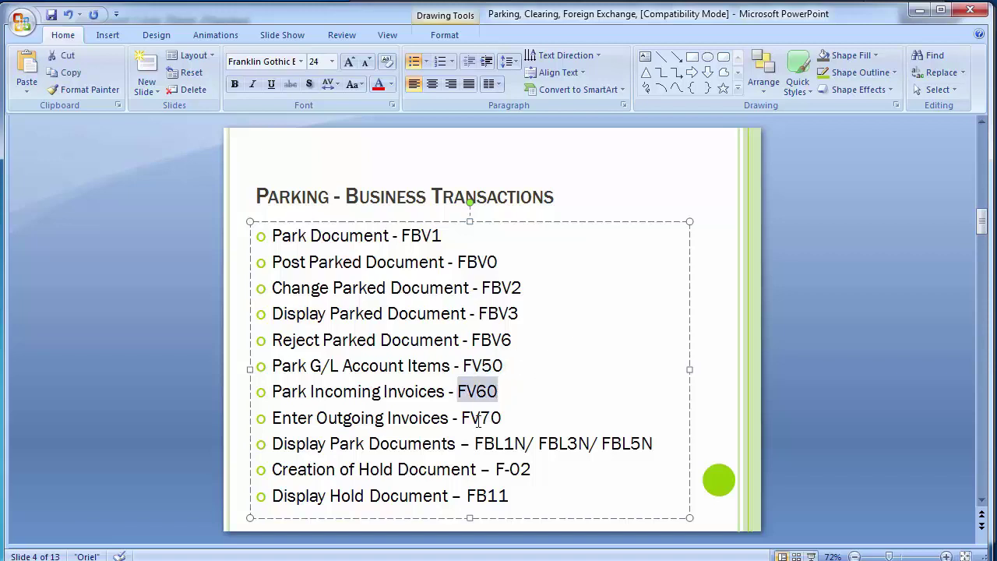
pyautogui.moveTo(461, 418); pyautogui.dragTo(504, 418)
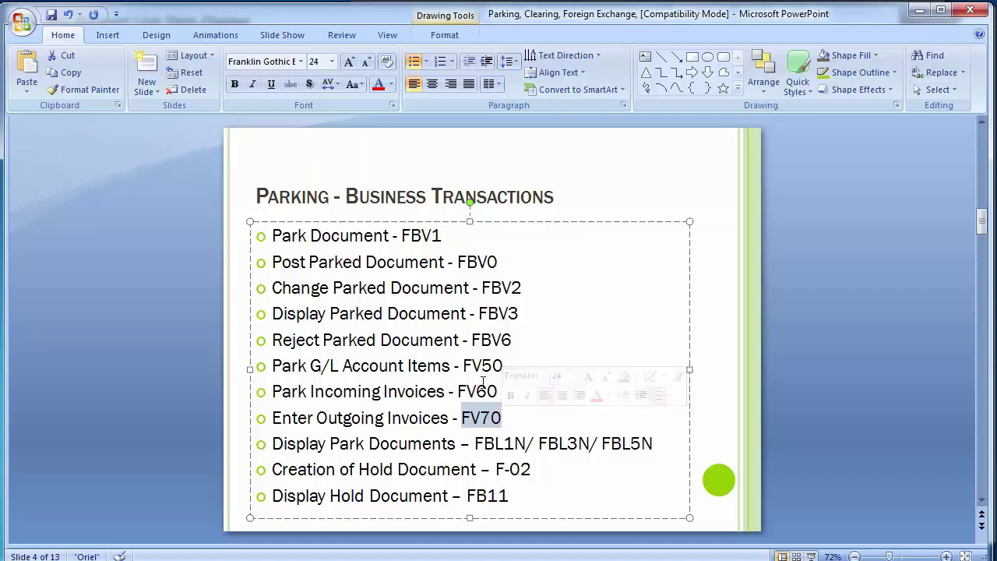
pyautogui.moveTo(463, 365); pyautogui.dragTo(507, 367)
pyautogui.hotkey('alt', 'Tab')
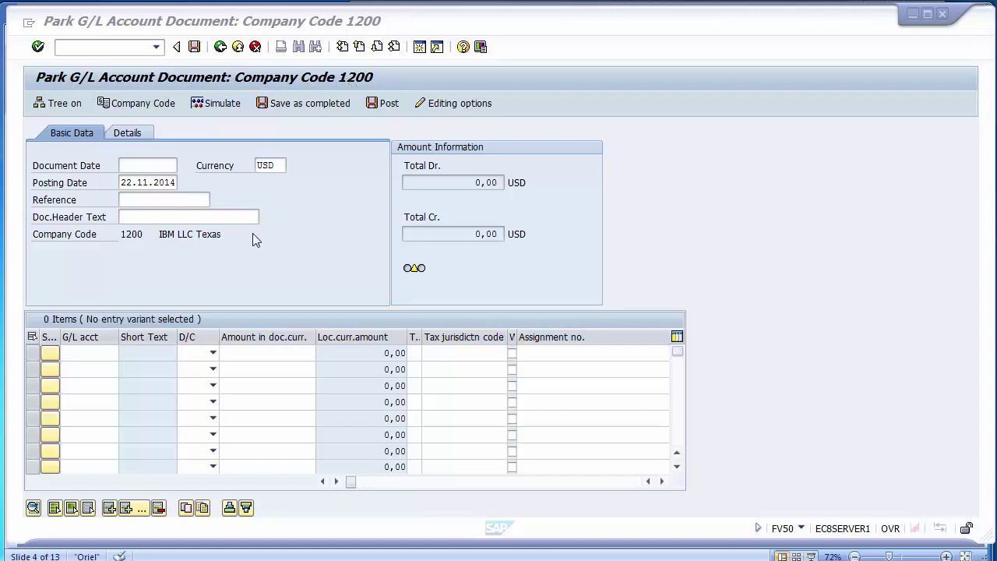
# Step: Set the document date to 22.10.2014 in the Park G/L Account Document header
pyautogui.click(134, 168)
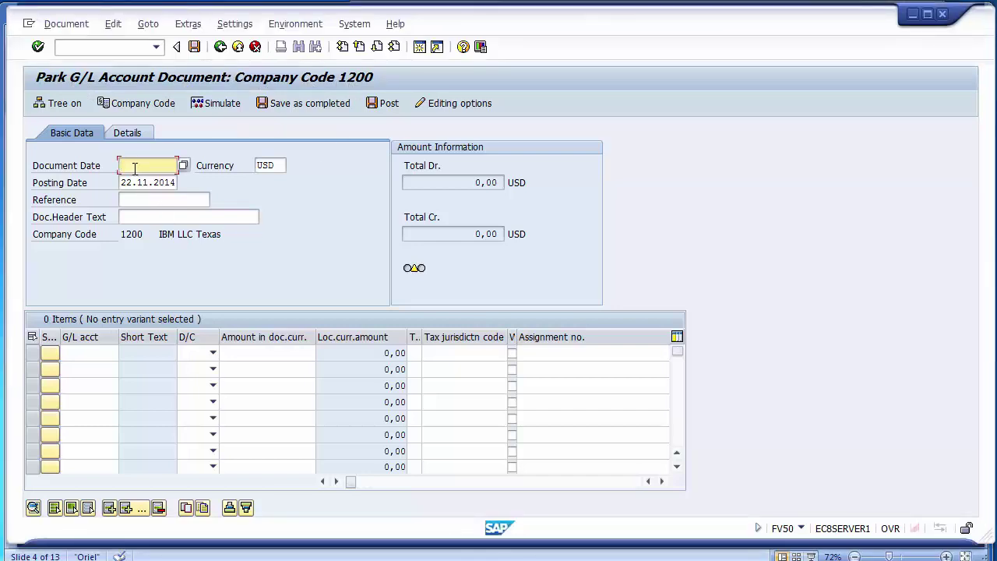
pyautogui.click(134, 168)
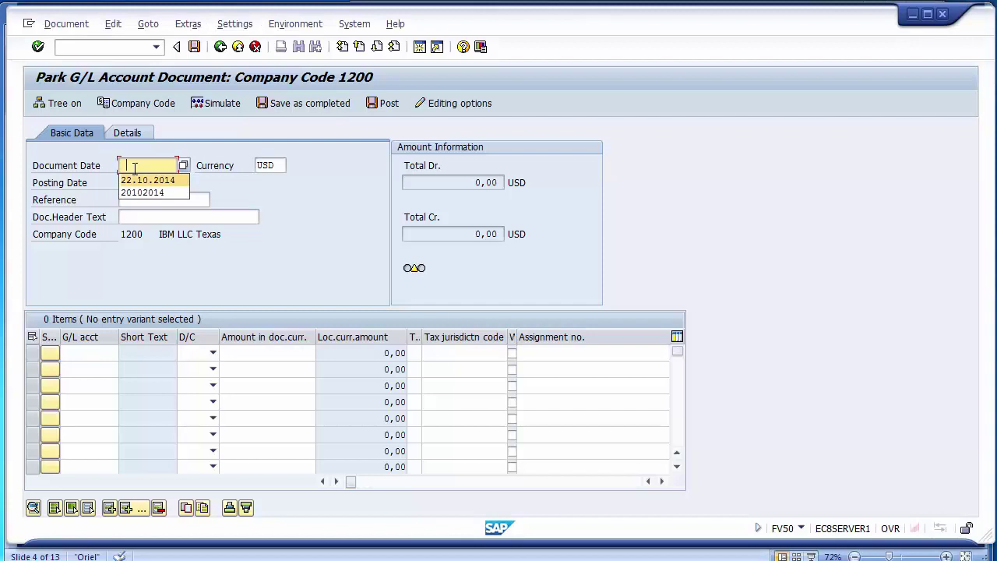
pyautogui.press('Return')
pyautogui.press('Tab')
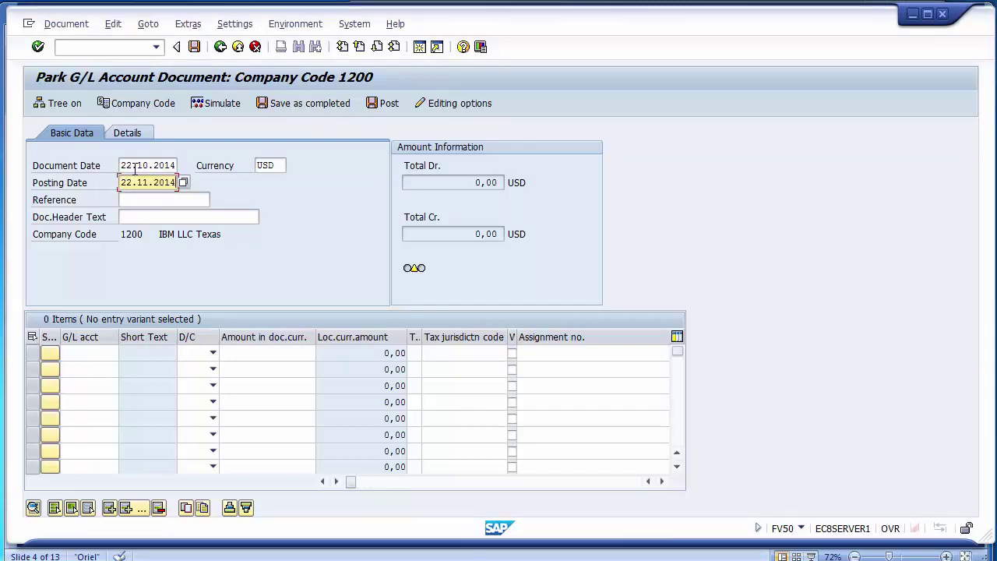
pyautogui.press('Tab')
pyautogui.press('Tab')
pyautogui.press('Tab')
pyautogui.press('Tab')
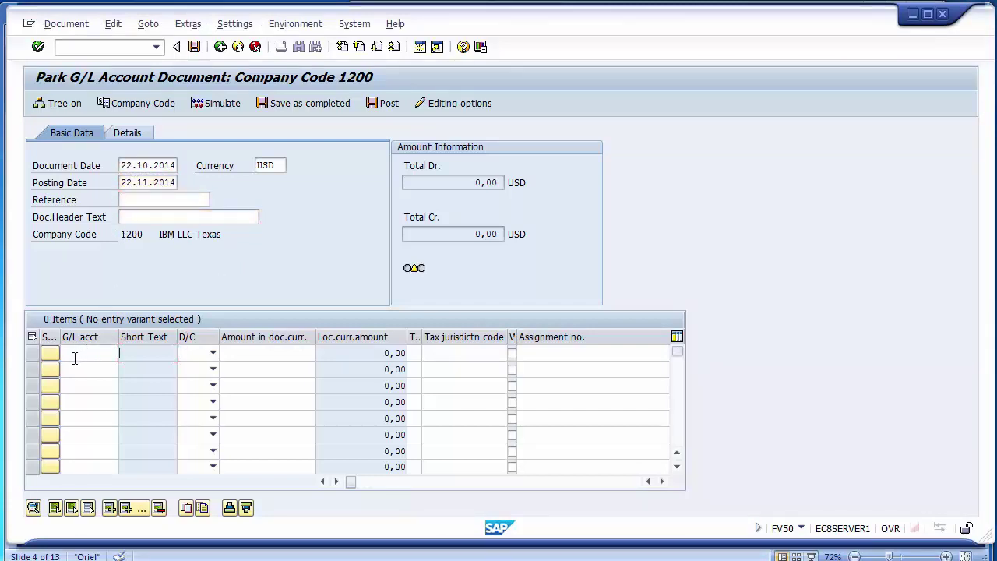
# Step: Enter the Purchase A/C G/L account on the first line item
pyautogui.click(74, 357)
pyautogui.click(75, 358)
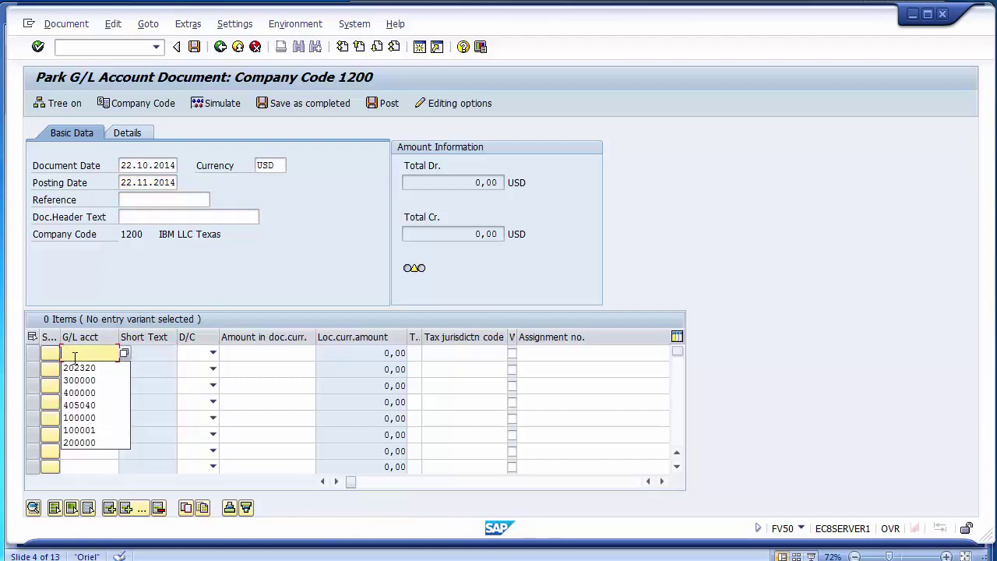
pyautogui.press('Down')
pyautogui.press('Down')
pyautogui.press('Down')
pyautogui.press('Return')
# Step: Enter the BANK - HSBC G/L account on the second line item
pyautogui.press('Down')
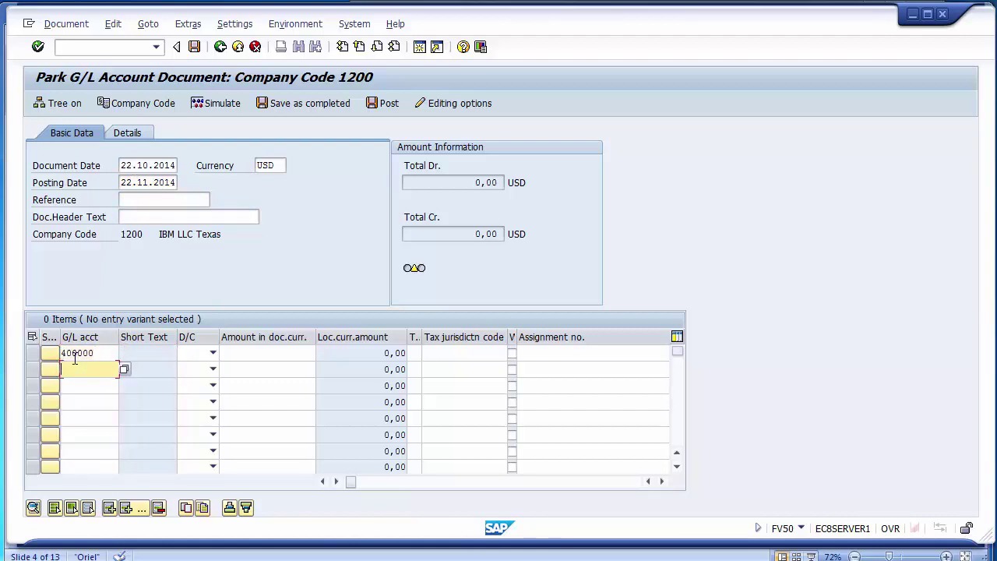
pyautogui.press('Down')
pyautogui.press('Down')
pyautogui.press('Down')
pyautogui.press('Down')
pyautogui.press('Down')
pyautogui.press('Down')
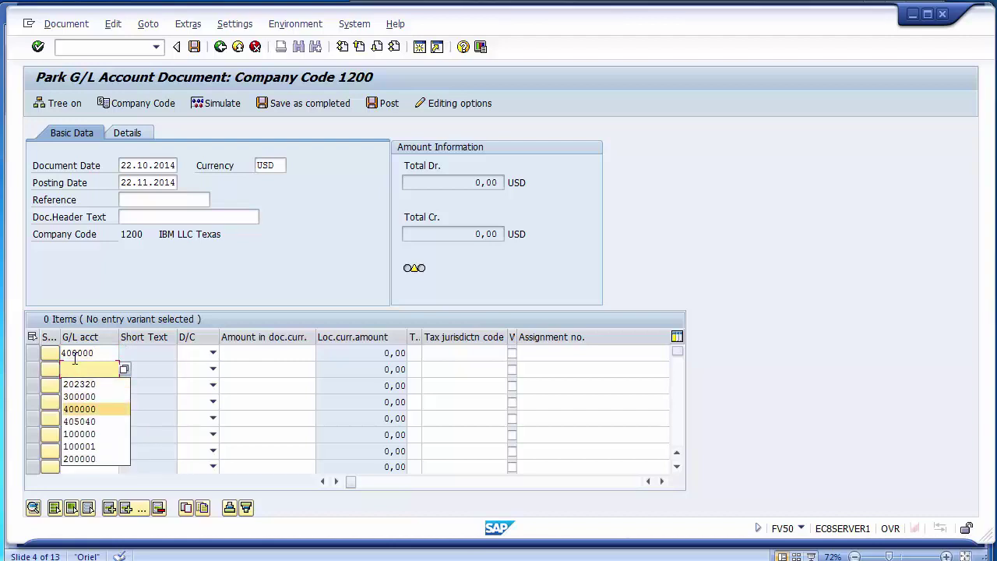
pyautogui.press('Return')
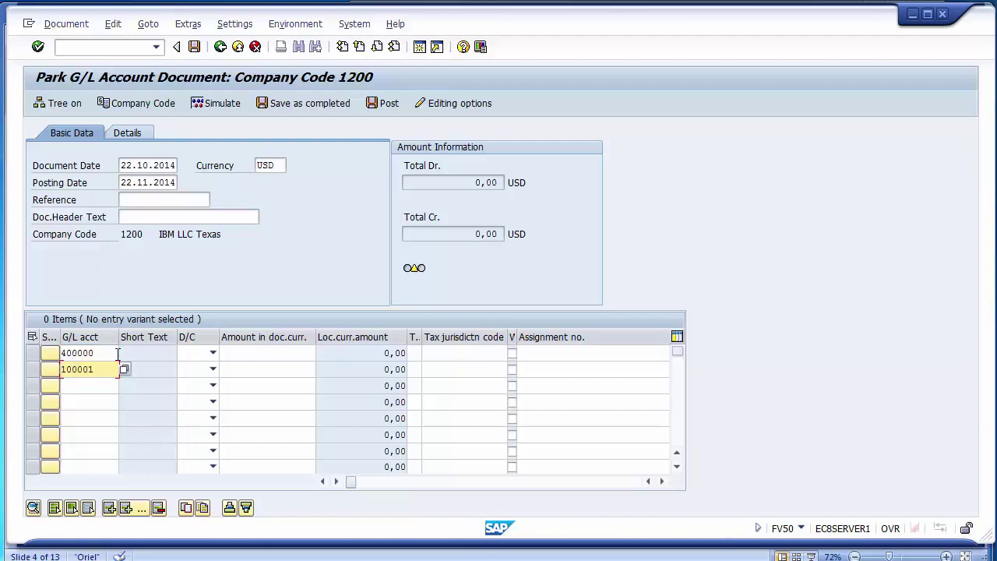
# Step: Mark the first line as credit and the second as debit, each with a document currency amount of 3000
pyautogui.click(192, 353)
pyautogui.click(189, 369)
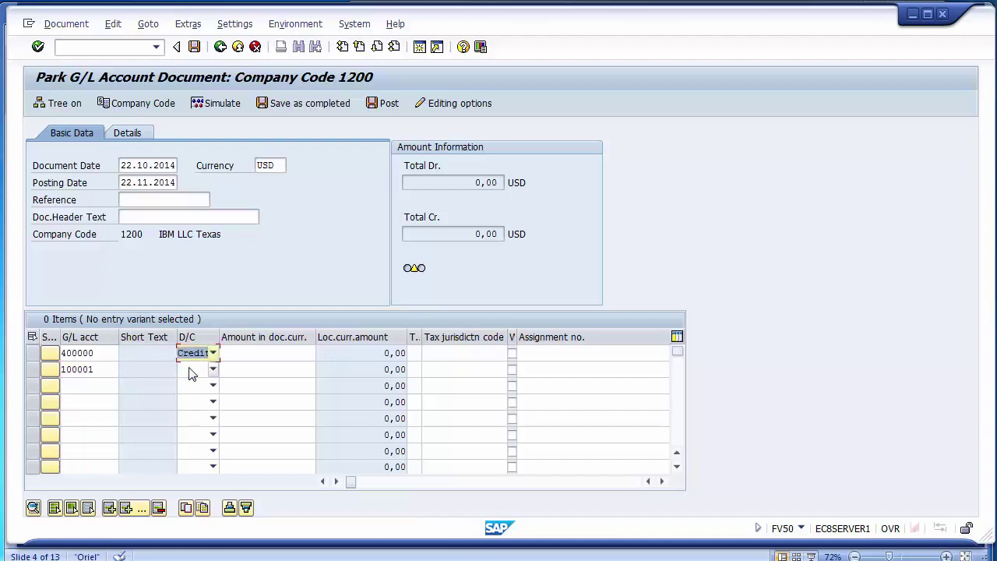
pyautogui.click(201, 372)
pyautogui.click(187, 397)
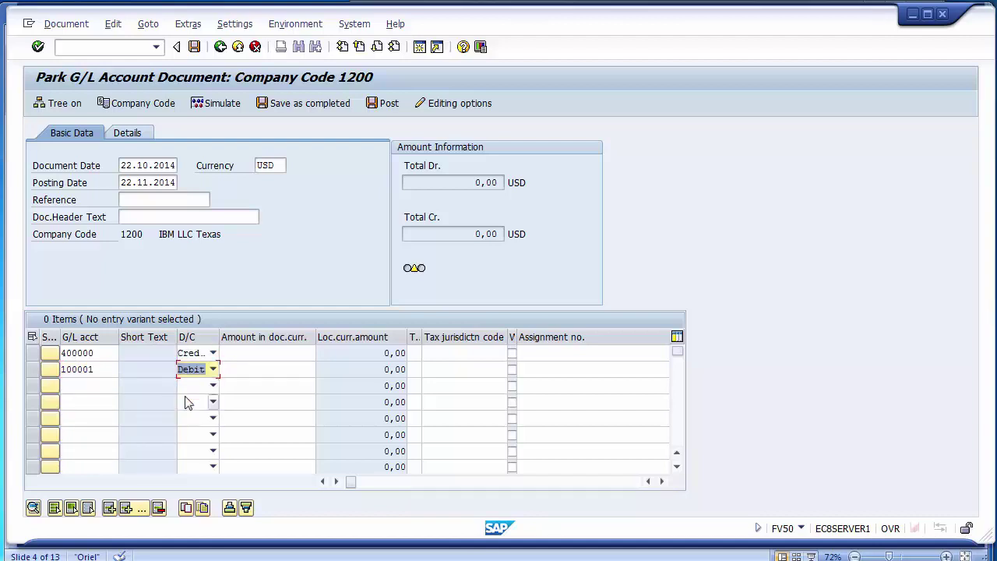
pyautogui.click(260, 353)
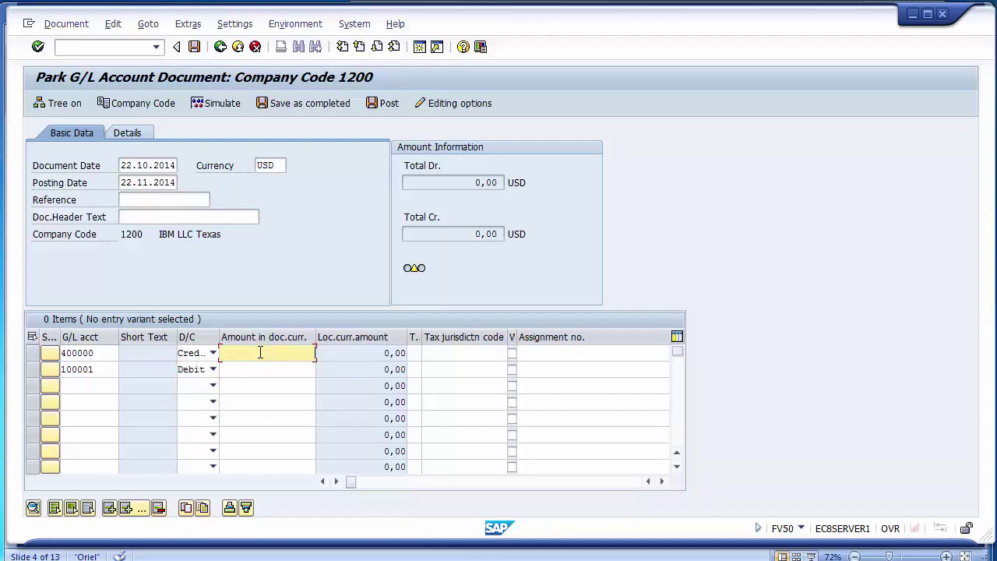
pyautogui.write('3000')
pyautogui.click(270, 369)
pyautogui.write('3000')
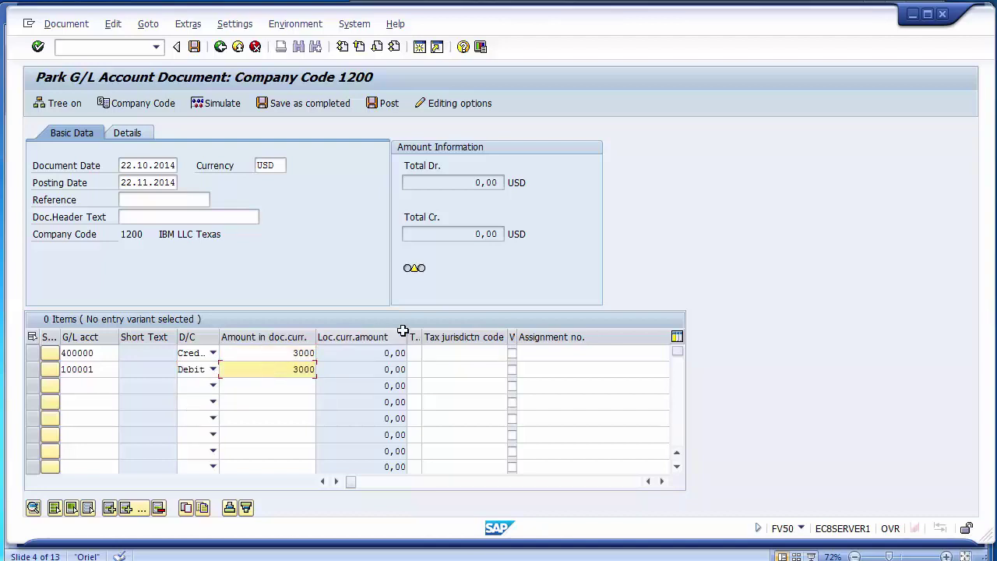
# Step: Assign business area 1210 to both line items
pyautogui.click(446, 355)
pyautogui.press('Tab')
pyautogui.press('Tab')
pyautogui.press('Tab')
pyautogui.press('Tab')
pyautogui.press('Tab')
pyautogui.press('Tab')
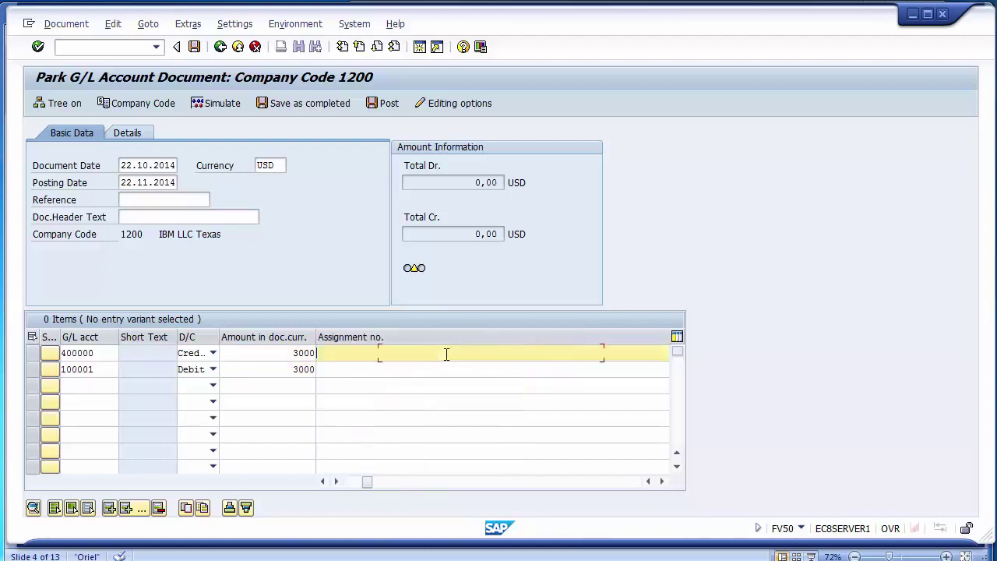
pyautogui.press('Tab')
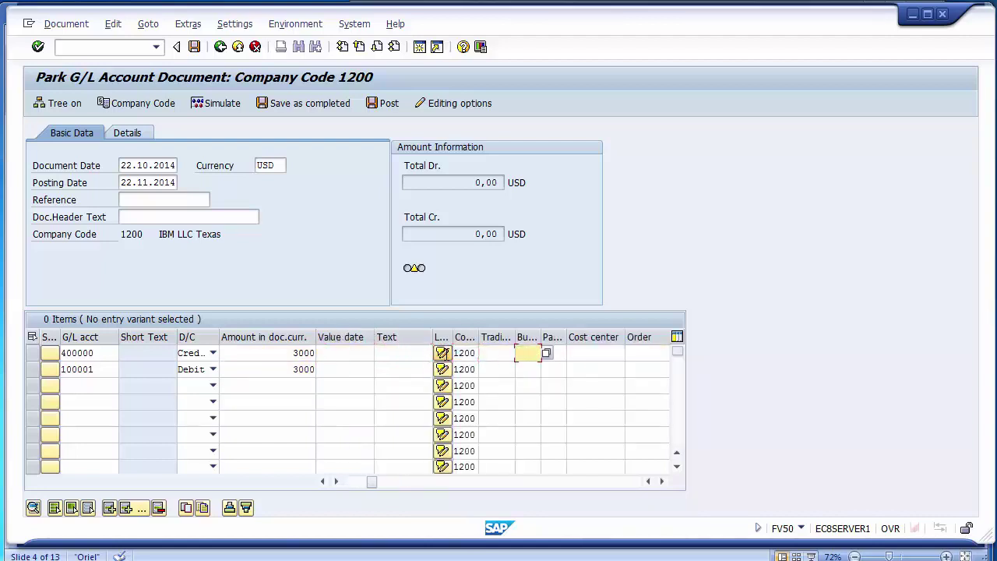
pyautogui.write('1210')
pyautogui.click(528, 369)
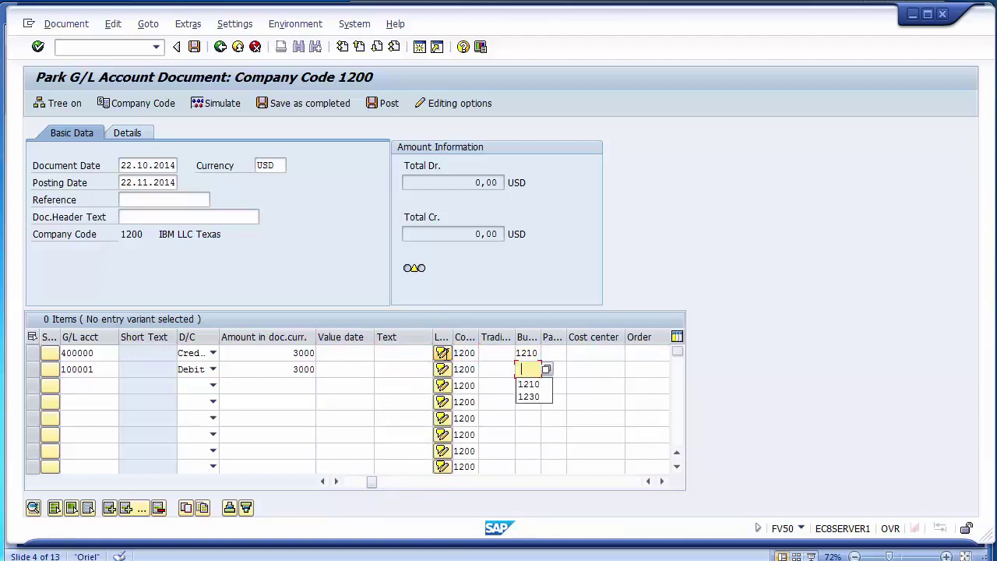
pyautogui.press('Down')
pyautogui.press('Return')
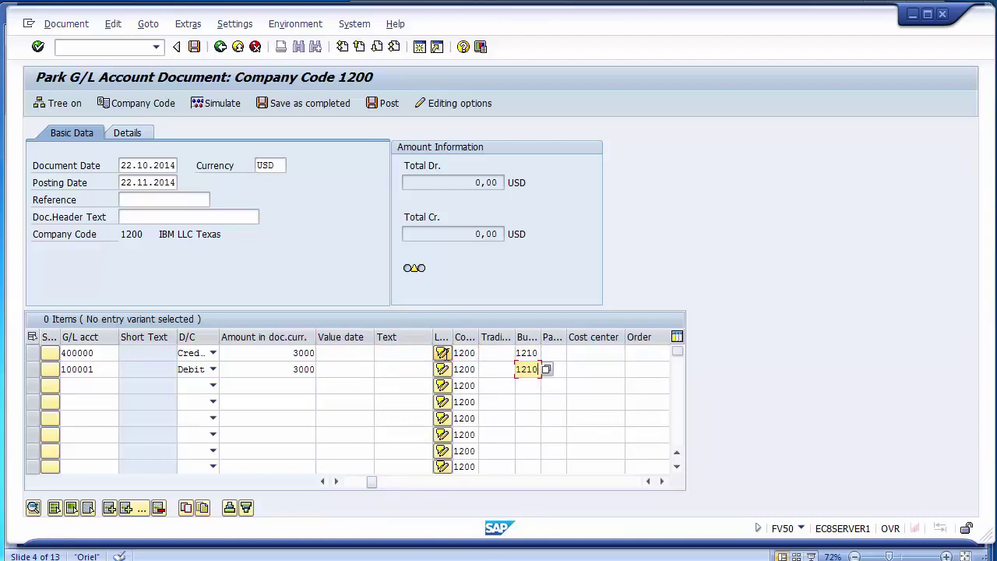
# Step: Simulate the G/L document to review its overview, and park it
pyautogui.click(222, 103)
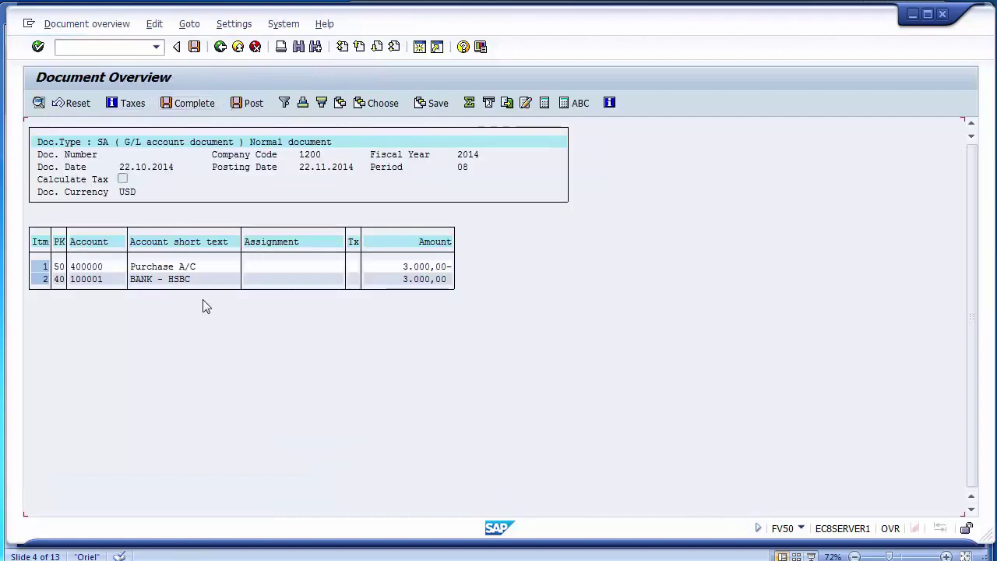
pyautogui.click(195, 48)
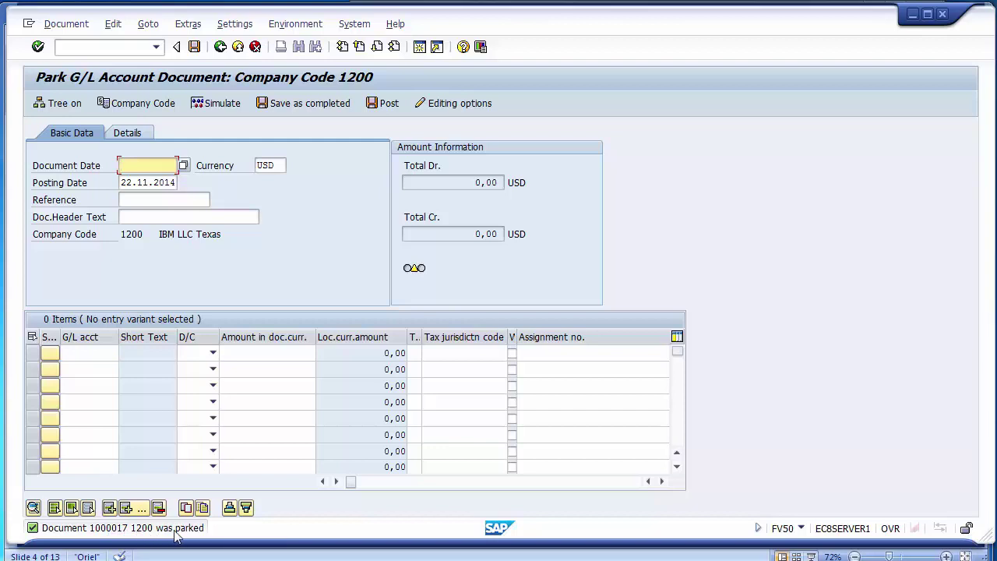
# Step: Check the transaction list on the PowerPoint slide and start transaction FBV0 in SAP to post parked documents
pyautogui.click(88, 48)
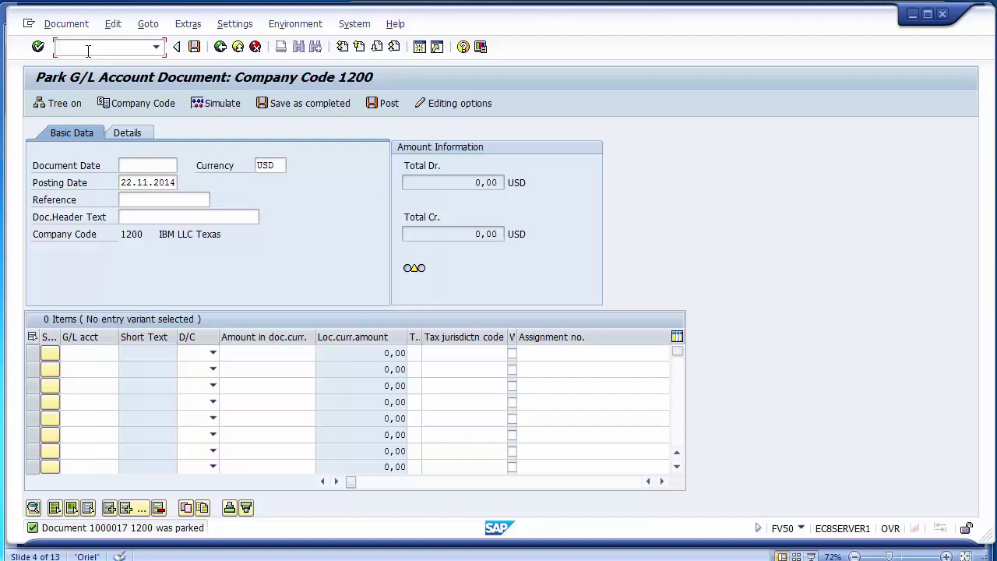
pyautogui.hotkey('alt', 'Tab')
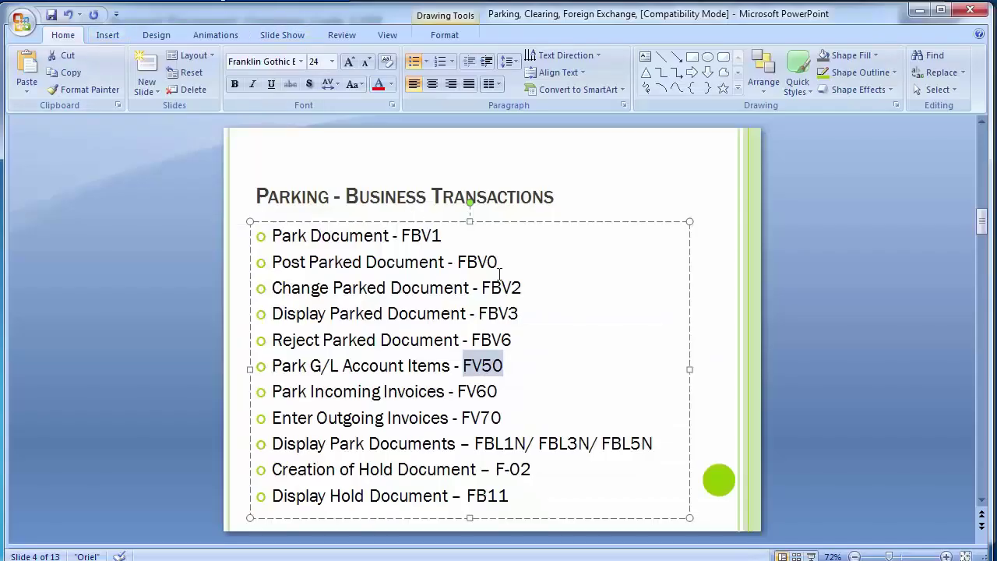
pyautogui.hotkey('alt', 'Tab')
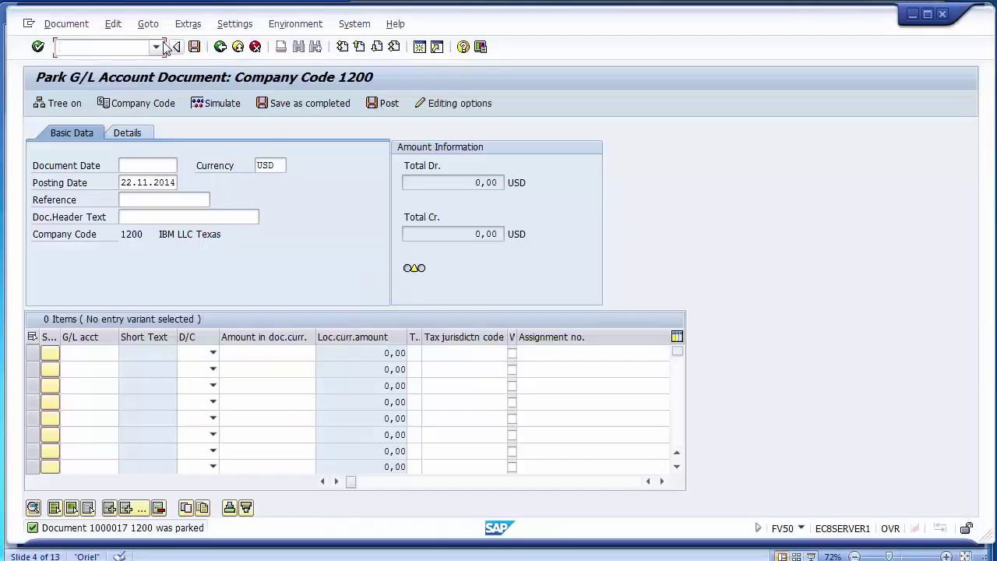
pyautogui.write('/nfbv0')
pyautogui.press('Return')
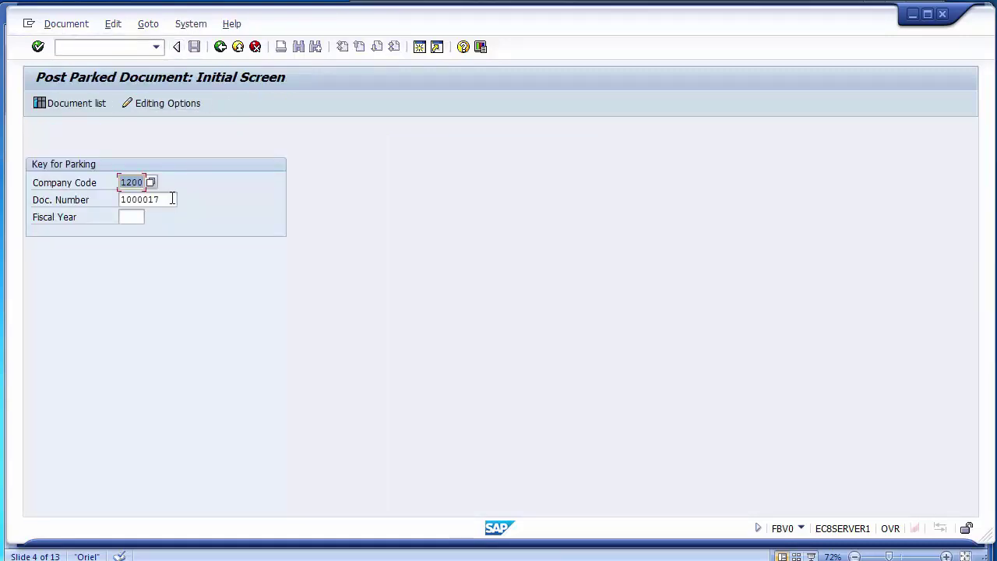
# Step: Open the newly parked document in company code 1200 for fiscal year 2014, and exit editing without posting it
pyautogui.click(172, 199)
pyautogui.click(132, 216)
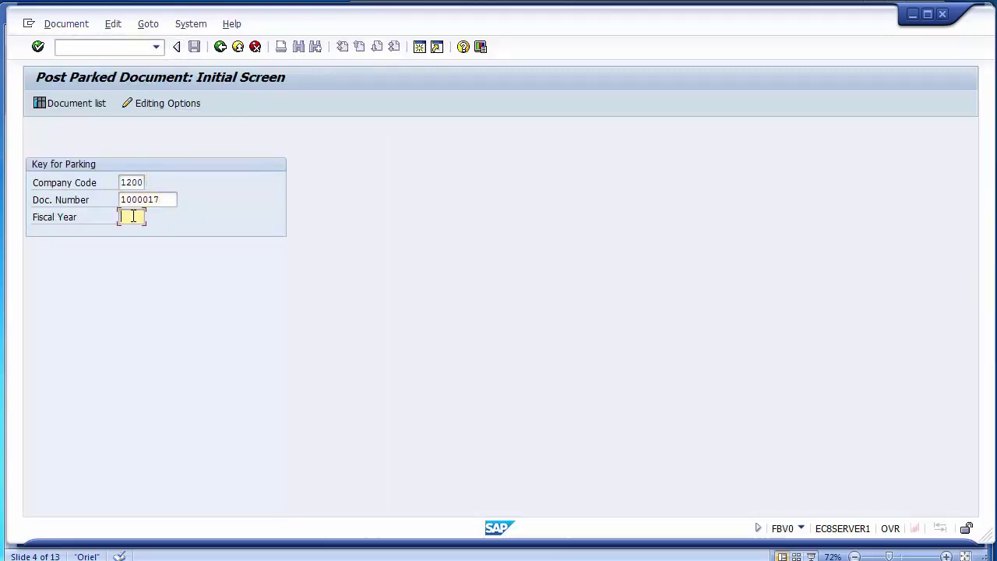
pyautogui.write('2014')
pyautogui.press('Return')
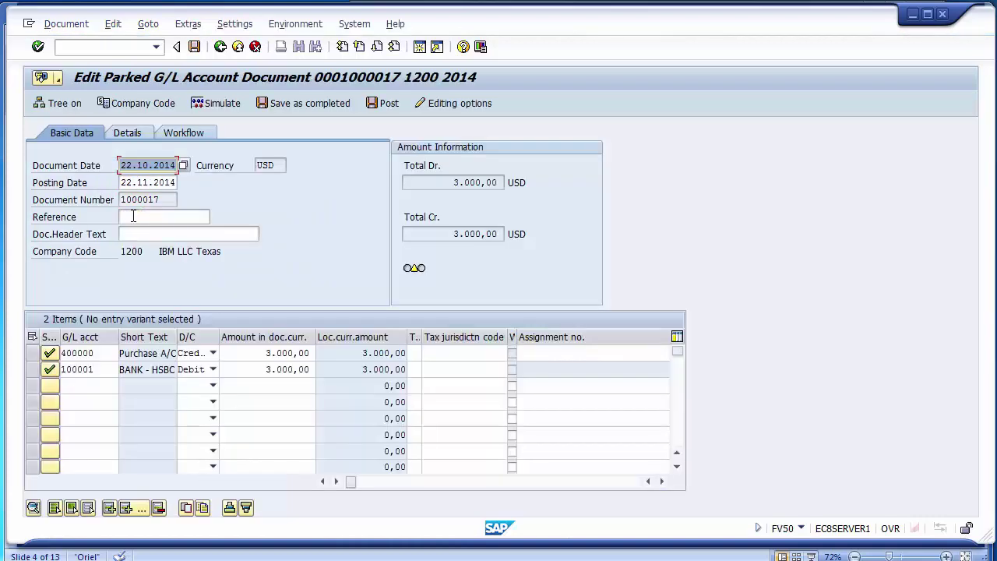
pyautogui.click(220, 47)
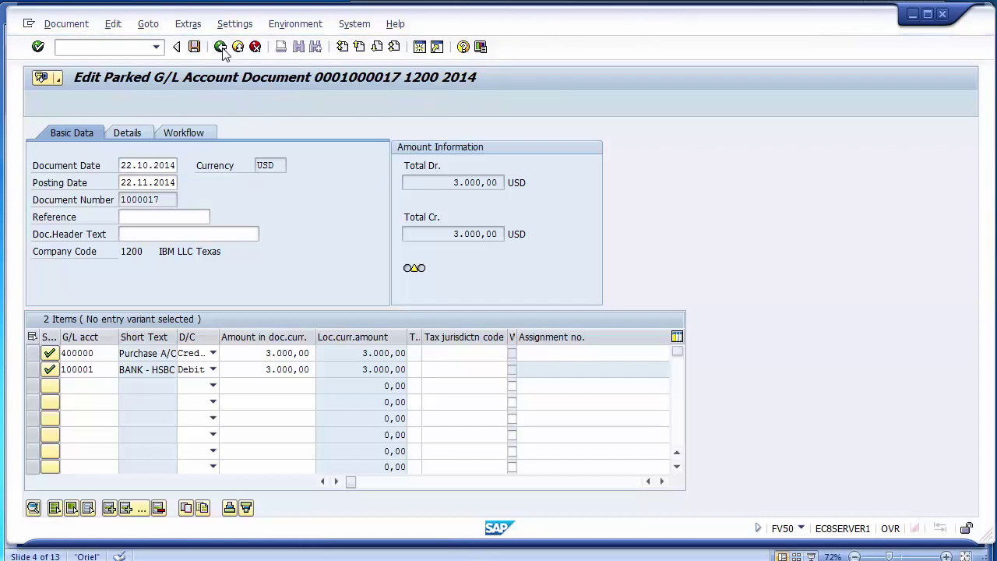
pyautogui.click(232, 326)
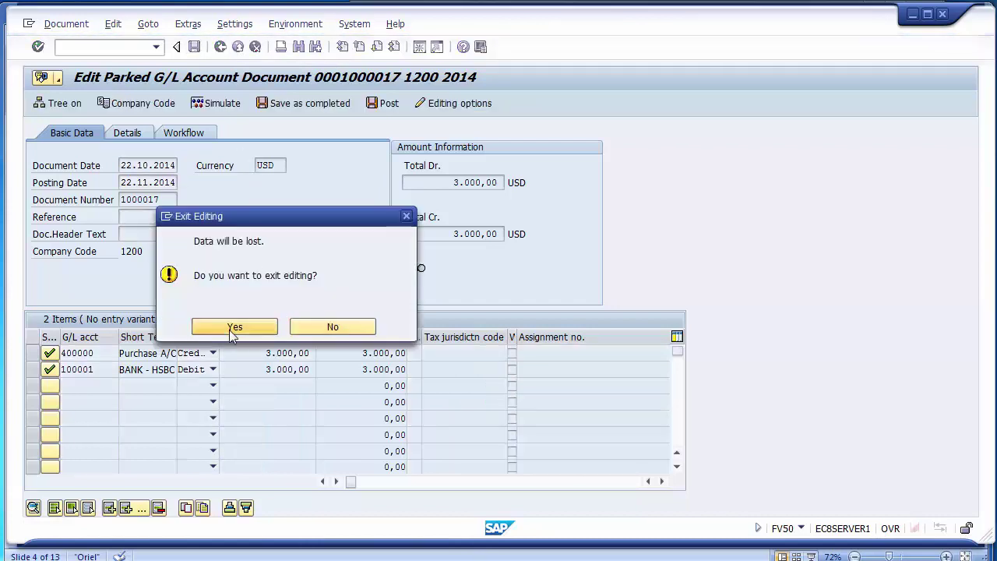
# Step: Check the reject transaction on the PowerPoint slide and start transaction FBV6 in SAP
pyautogui.hotkey('alt', 'Tab')
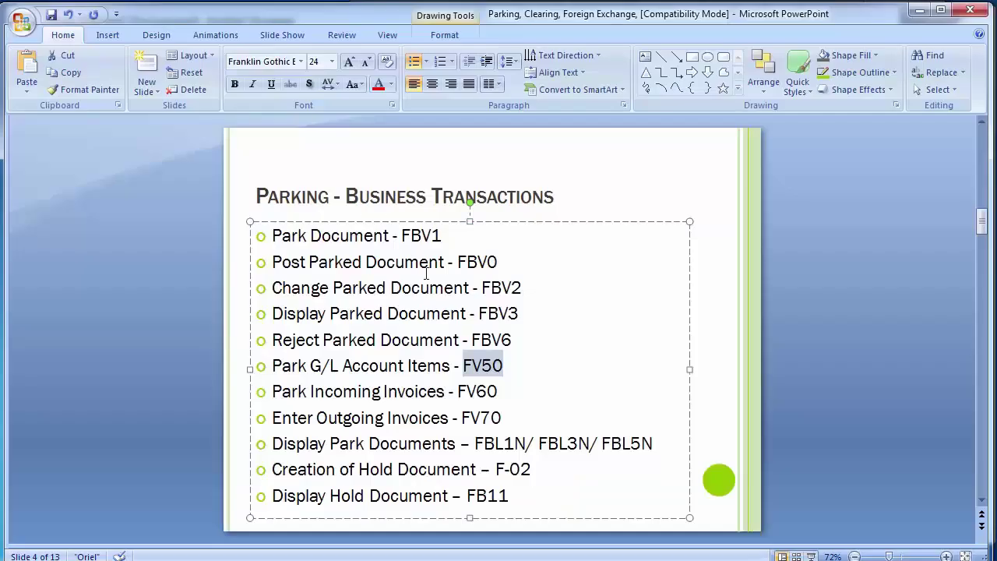
pyautogui.click(550, 310)
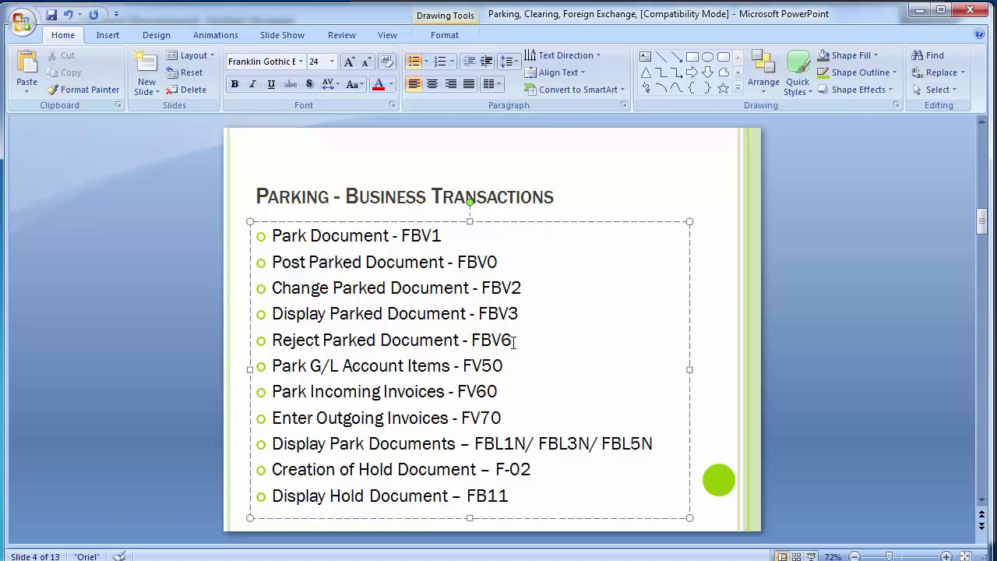
pyautogui.hotkey('alt', 'Tab')
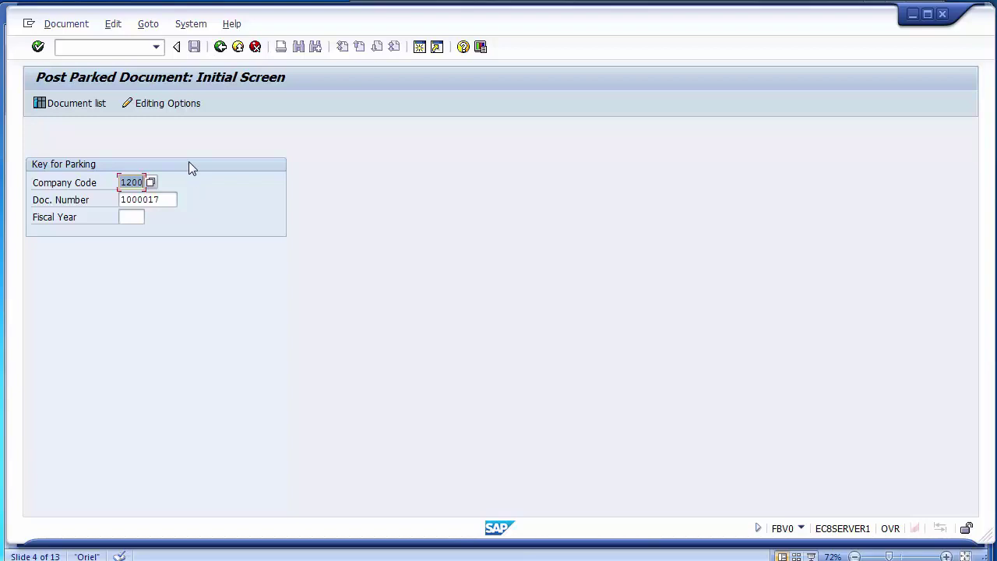
pyautogui.click(170, 199)
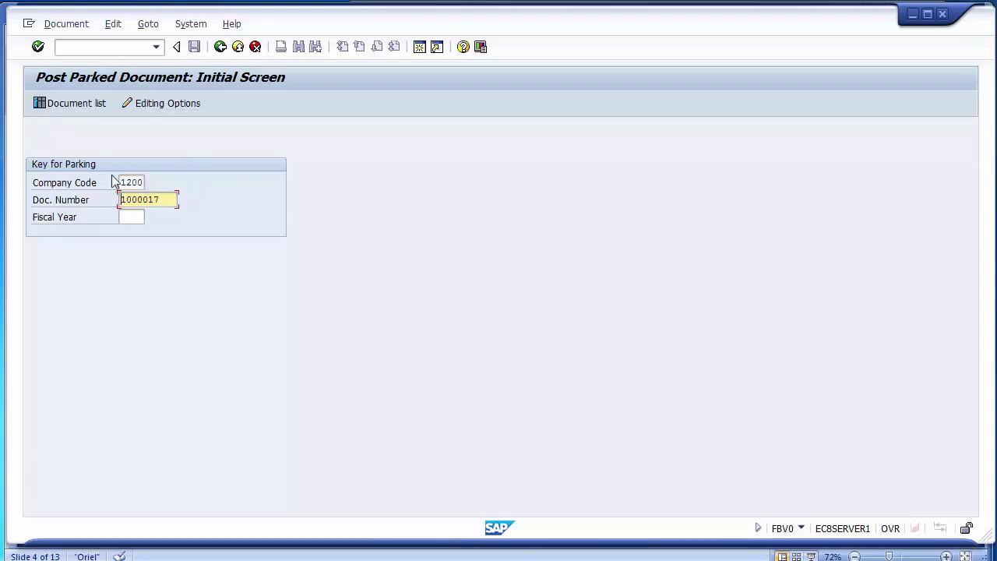
pyautogui.click(88, 48)
pyautogui.write('/nfbv')
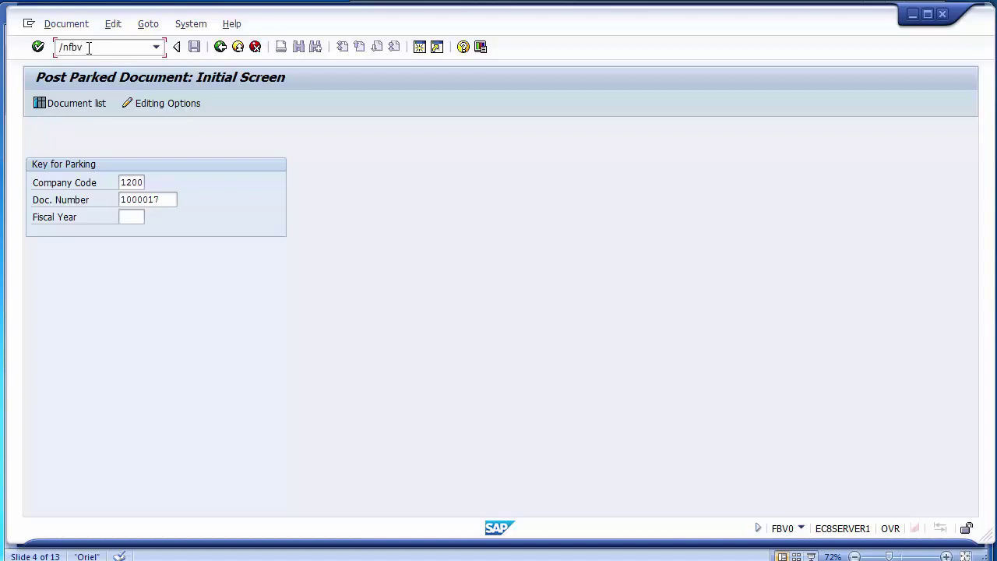
pyautogui.write('6')
pyautogui.press('Return')
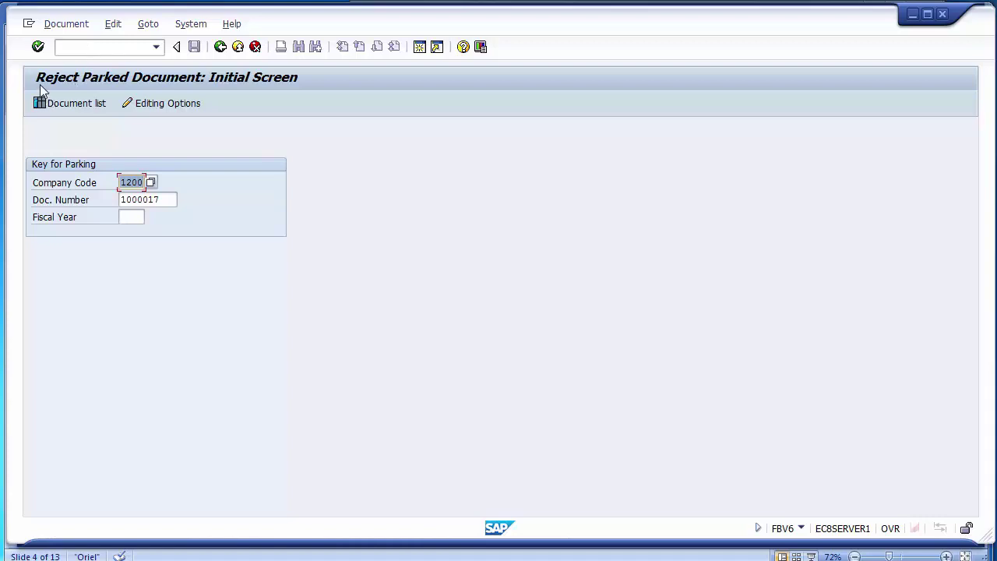
# Step: Open the parked document of company code 1200 for fiscal year 2014 and try to reject it
pyautogui.click(130, 216)
pyautogui.click(129, 183)
pyautogui.moveTo(170, 200); pyautogui.dragTo(122, 201)
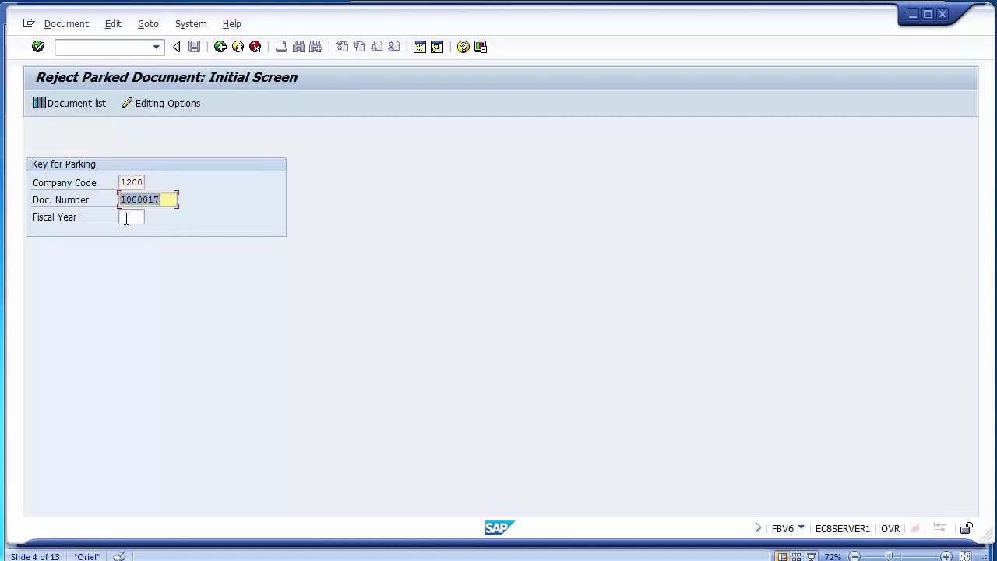
pyautogui.click(125, 217)
pyautogui.write('2014')
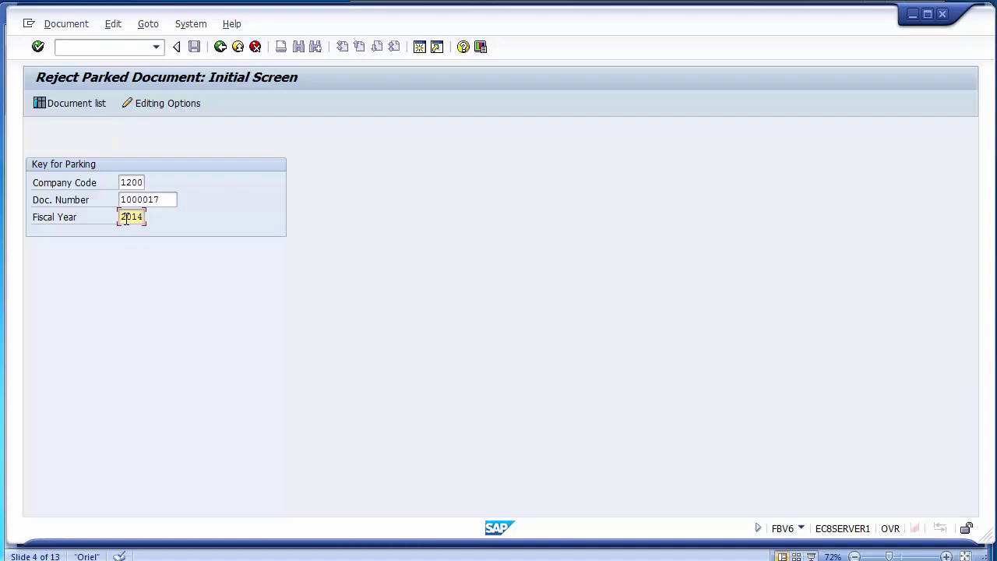
pyautogui.press('Return')
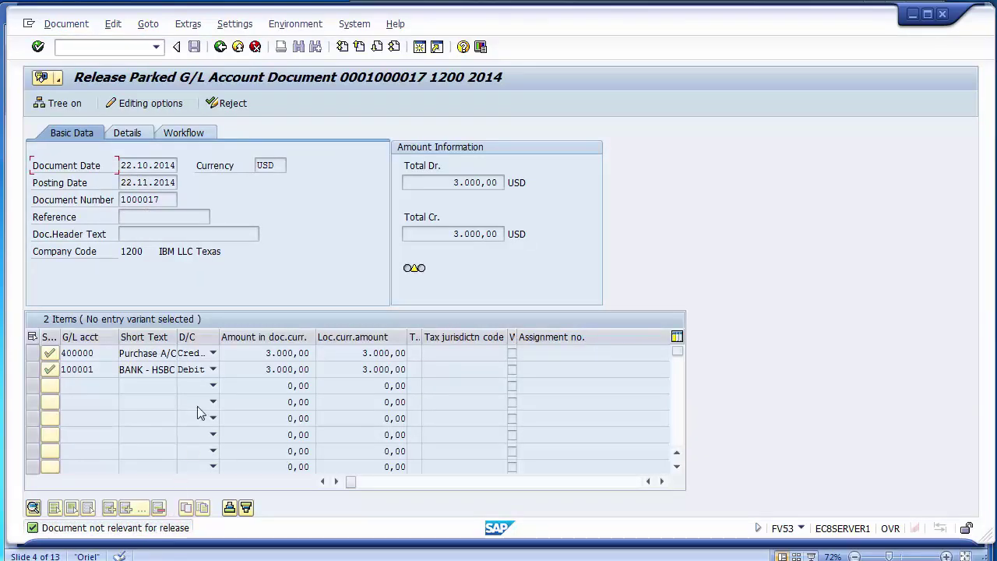
pyautogui.click(226, 108)
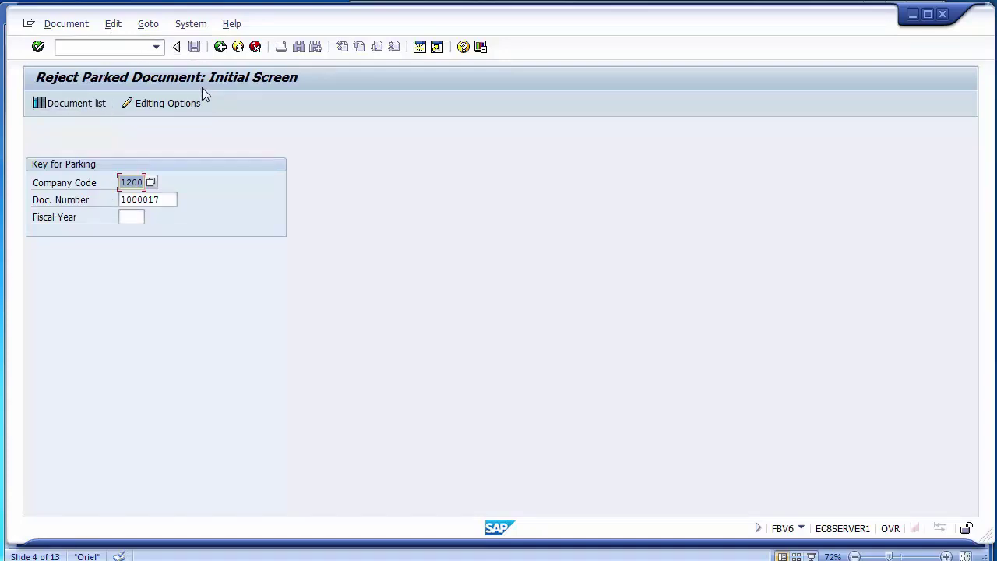
# Step: Reopen the same parked document from the reject transaction's initial screen and reject it again
pyautogui.click(67, 24)
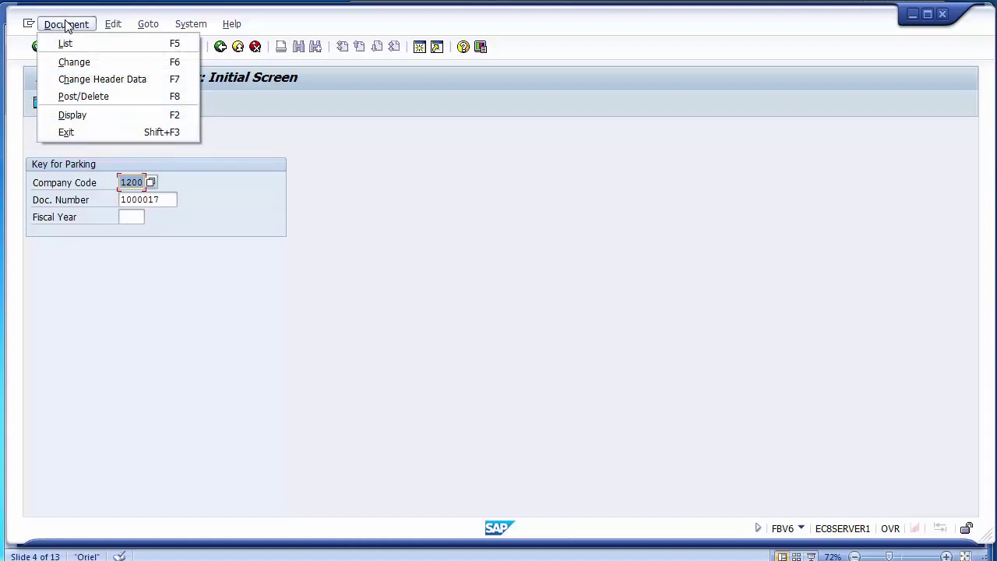
pyautogui.click(187, 357)
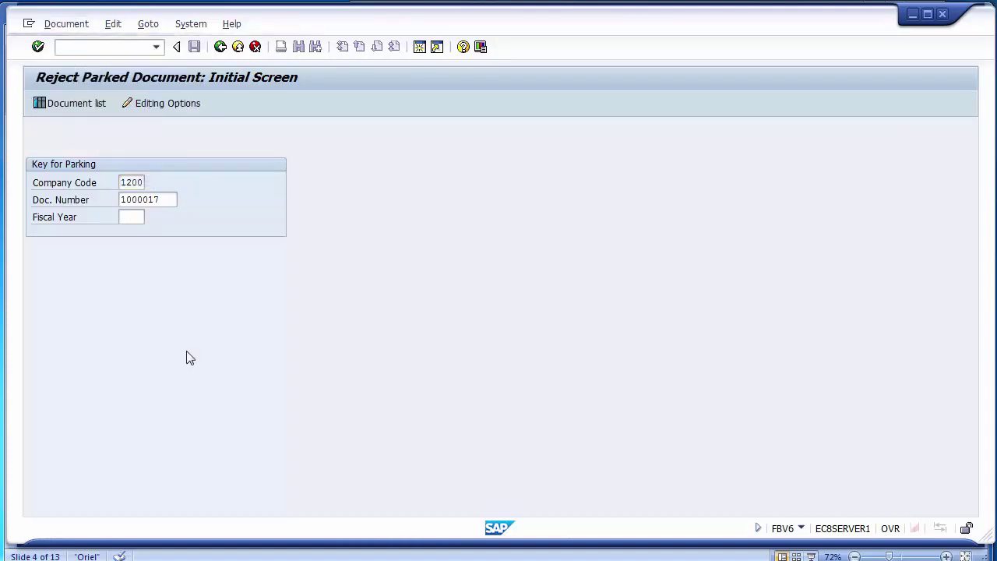
pyautogui.press('Return')
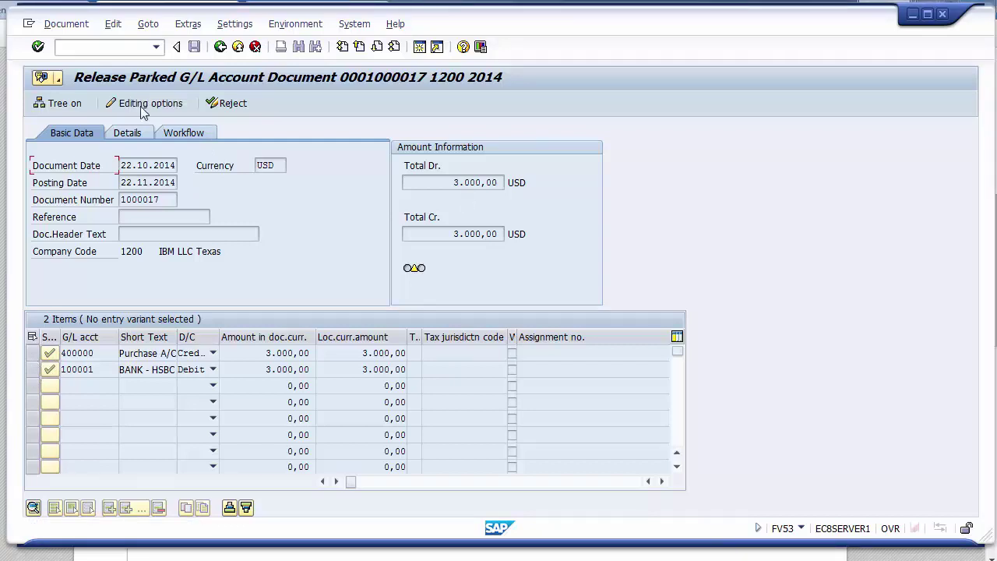
pyautogui.click(63, 26)
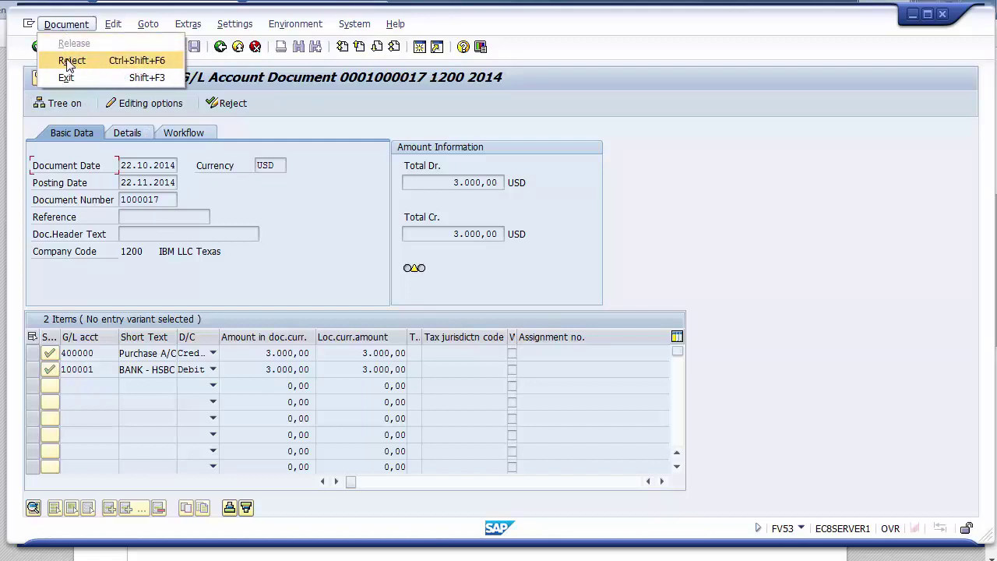
pyautogui.click(68, 62)
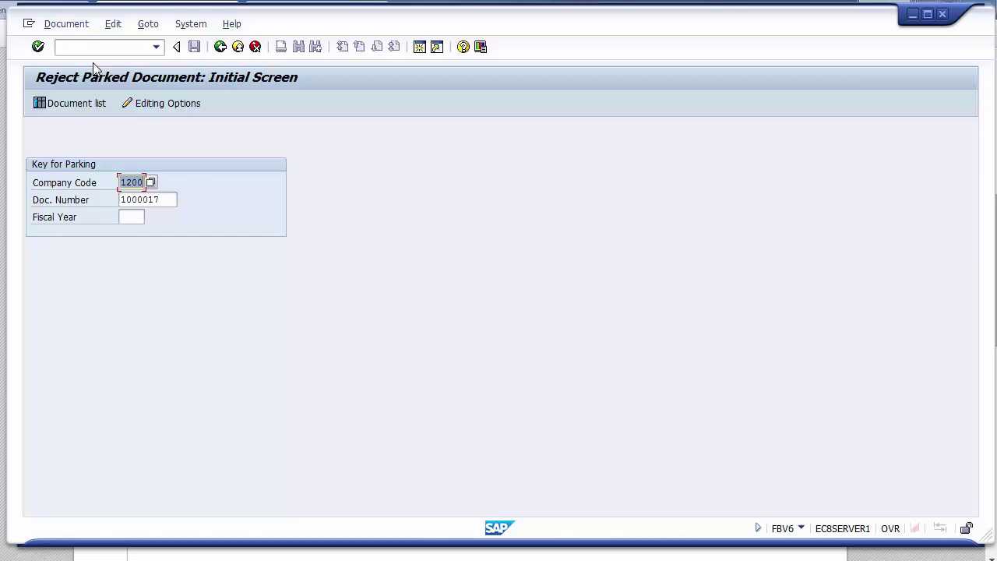
# Step: Look up the incoming invoice parking transaction on the PowerPoint slide and start FV60 in SAP
pyautogui.hotkey('alt', 'Tab')
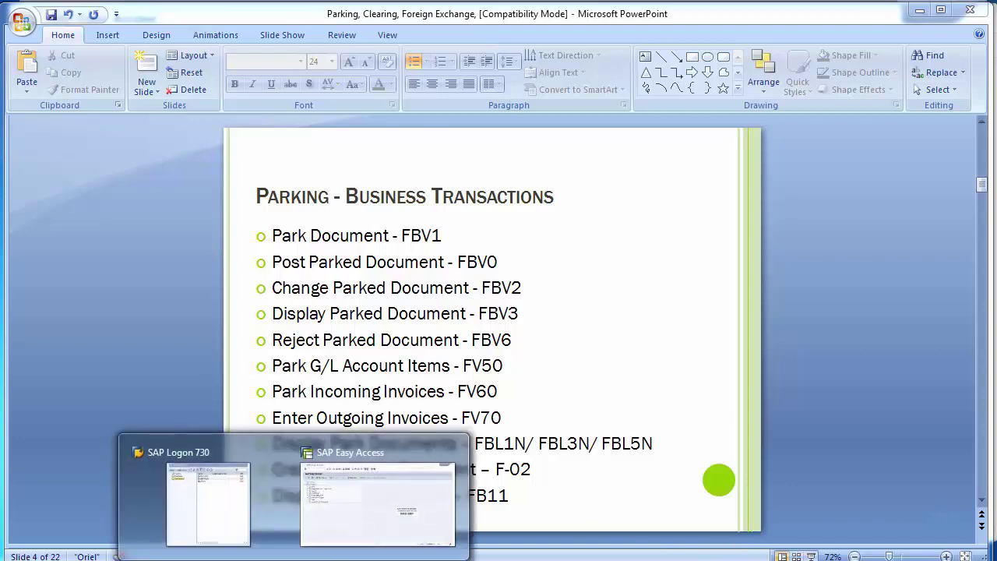
pyautogui.click(356, 529)
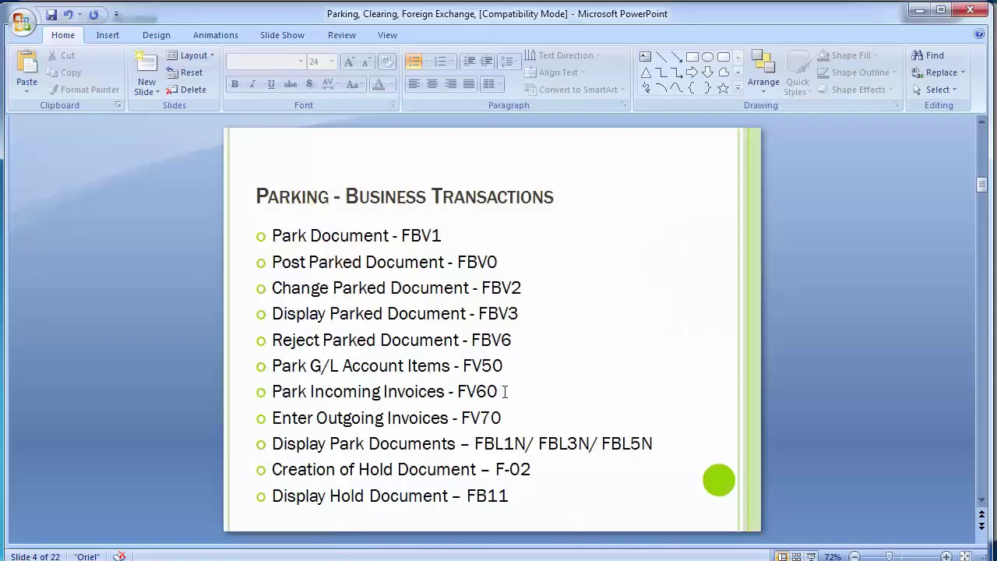
pyautogui.moveTo(505, 390); pyautogui.dragTo(457, 391)
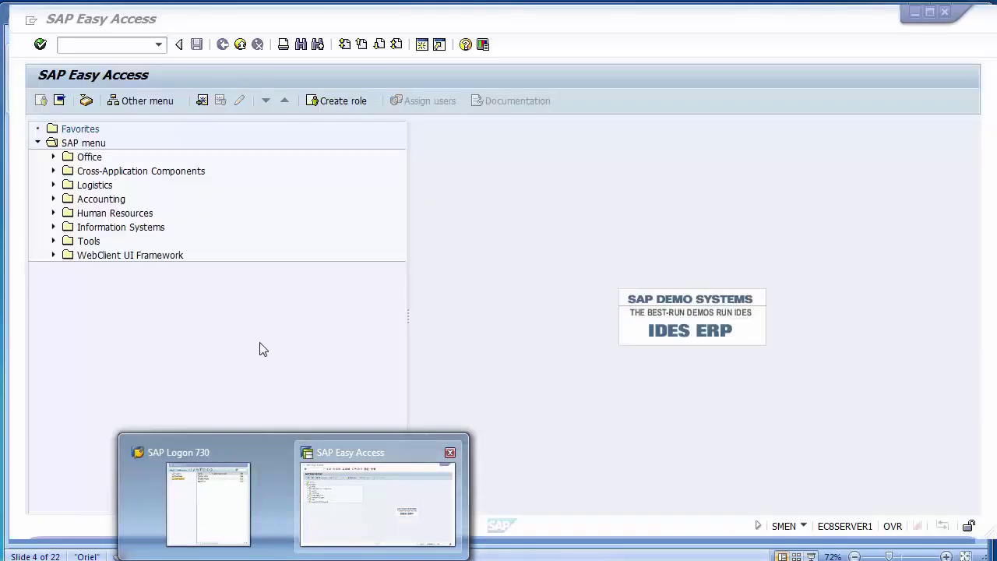
pyautogui.click(379, 499)
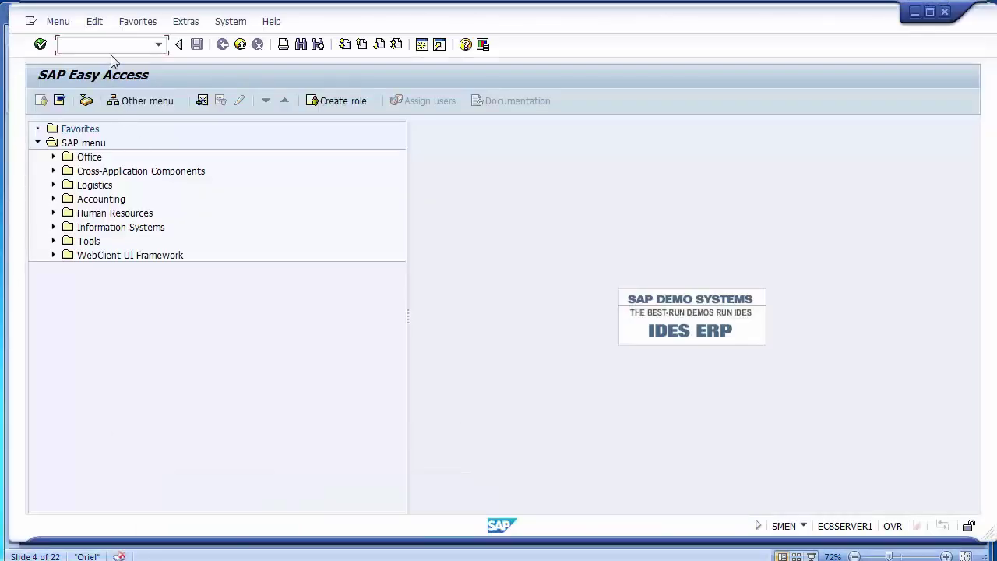
pyautogui.write('fv60')
pyautogui.press('Return')
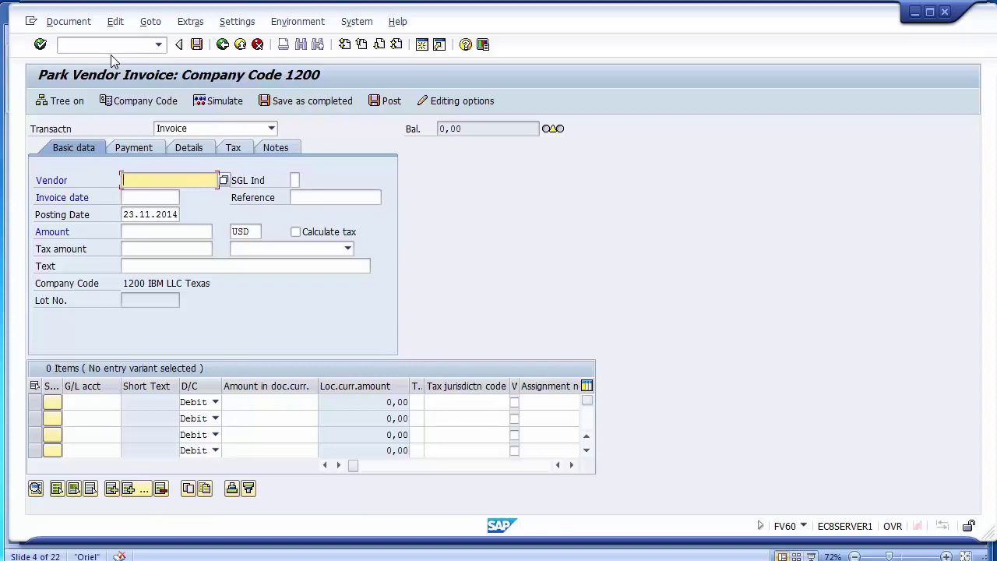
# Step: Enter the vendor number of ABB LLC on the invoice to park
pyautogui.press('BackSpace')
pyautogui.press('Down')
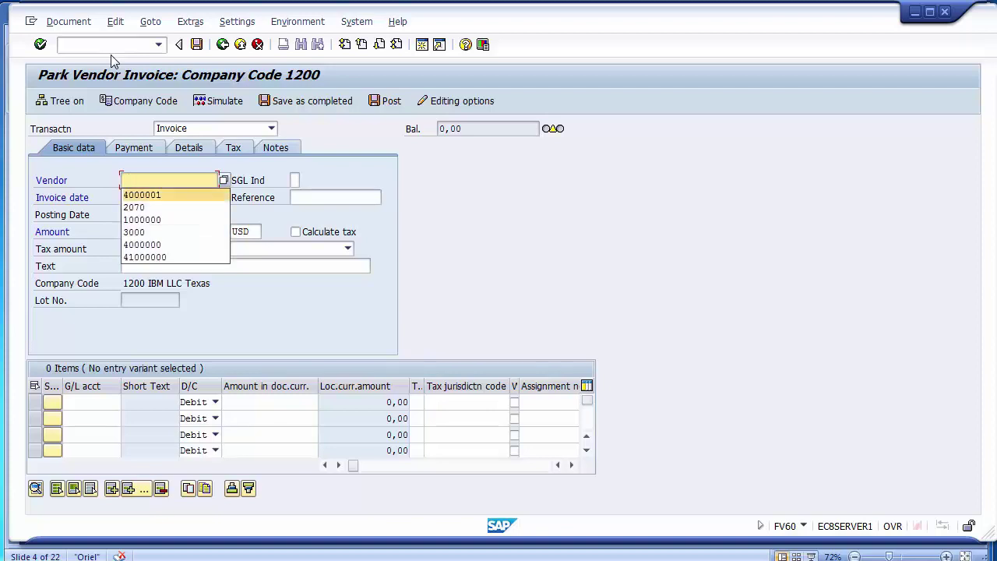
pyautogui.press('Return')
pyautogui.press('Tab')
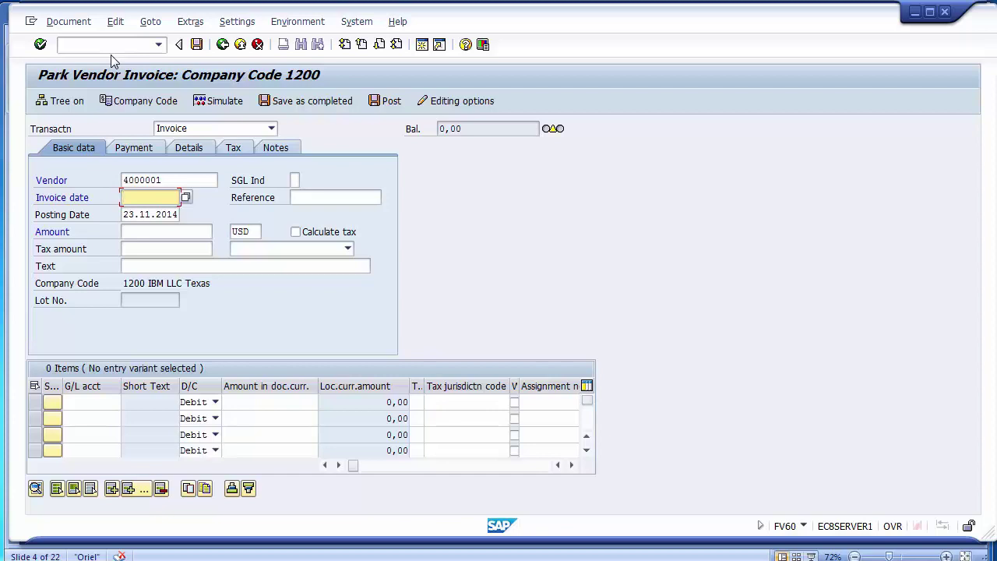
# Step: Set both the invoice date and the posting date of the vendor invoice to 18.11.2014
pyautogui.press('BackSpace')
pyautogui.press('Down')
pyautogui.press('Down')
pyautogui.press('Down')
pyautogui.press('Down')
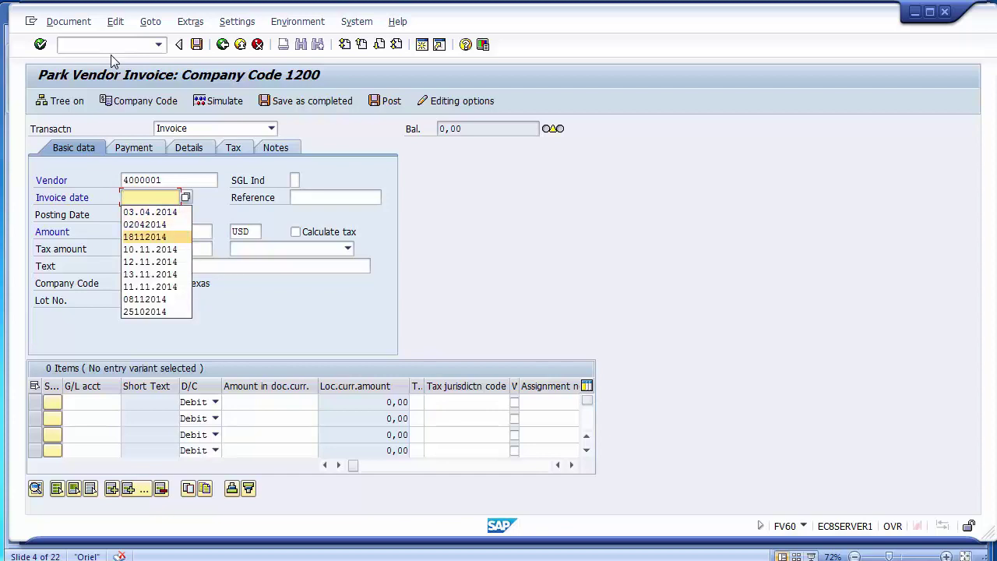
pyautogui.press('Up')
pyautogui.press('Return')
pyautogui.press('Tab')
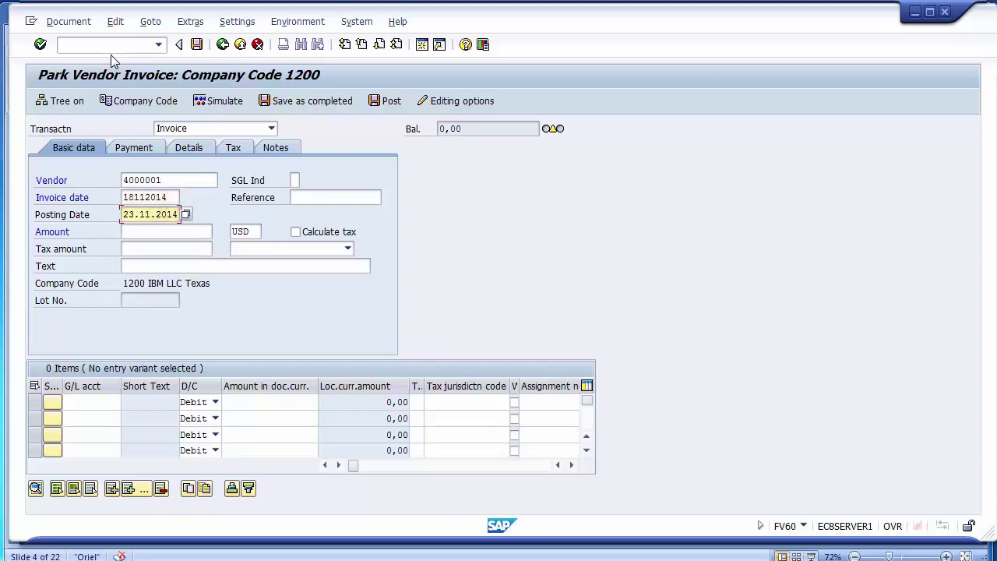
pyautogui.press('Home')
pyautogui.write('18')
pyautogui.press('Tab')
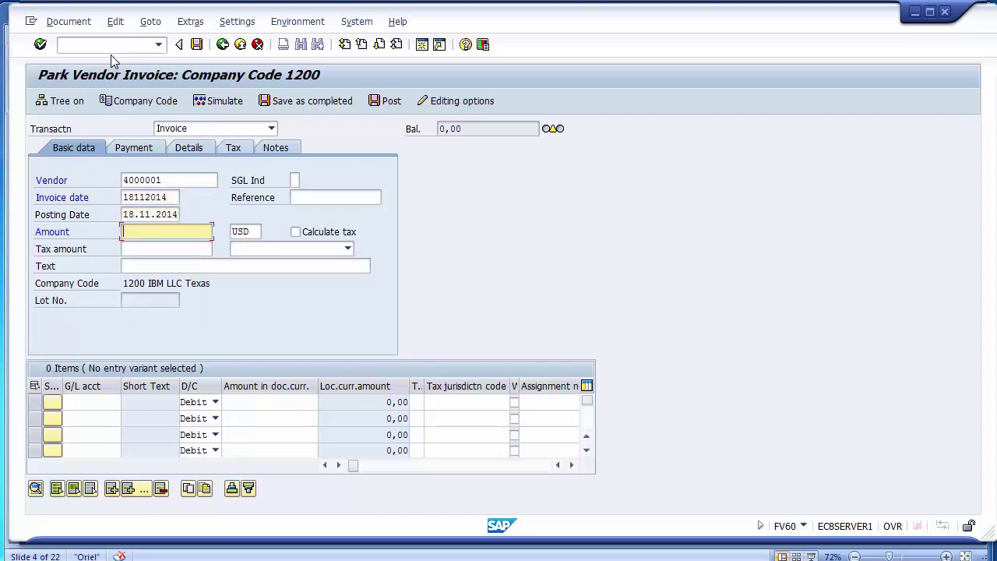
# Step: Enter an invoice amount of 25000 USD and the text "Vendor Invoice" in the basic data
pyautogui.press('BackSpace')
pyautogui.press('Down')
pyautogui.press('Down')
pyautogui.press('Down')
pyautogui.press('Down')
pyautogui.press('Return')
pyautogui.press('Tab')
pyautogui.press('Tab')
pyautogui.press('BackSpace')
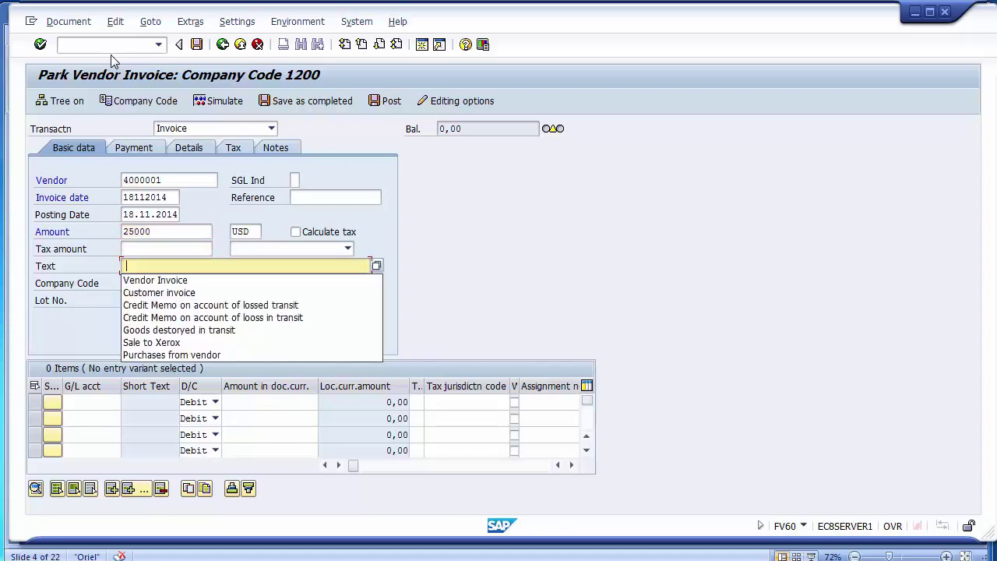
pyautogui.press('Down')
pyautogui.press('Return')
pyautogui.press('Tab')
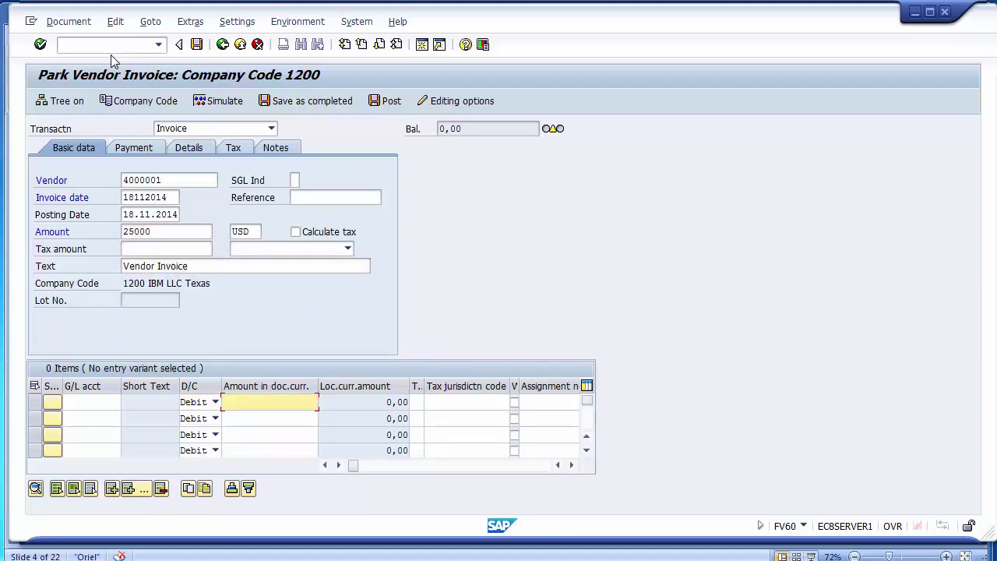
# Step: Add a debit line item for G/L account 400000 with * as its amount to take over the invoice total
pyautogui.click(95, 405)
pyautogui.press('Return')
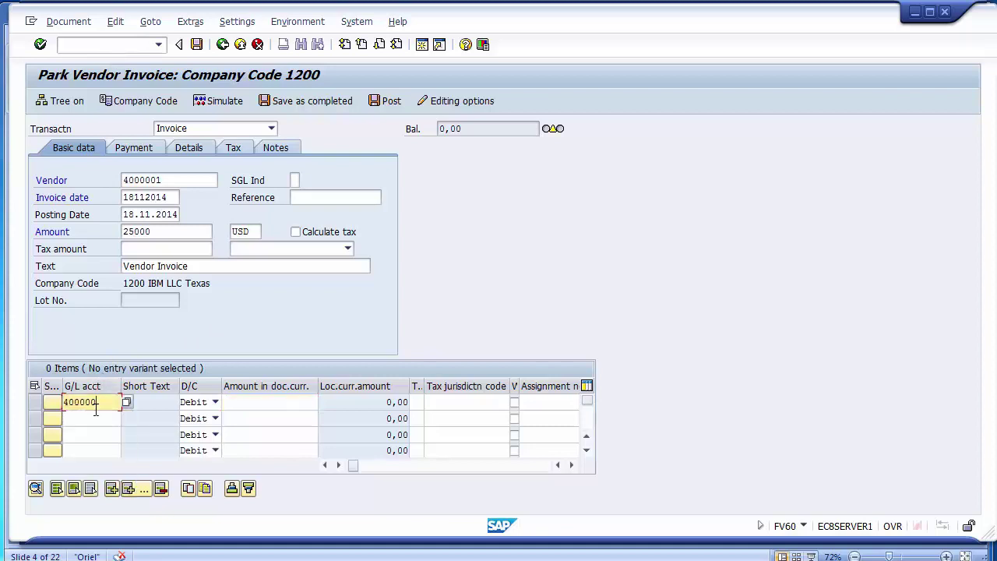
pyautogui.press('Tab')
pyautogui.press('Tab')
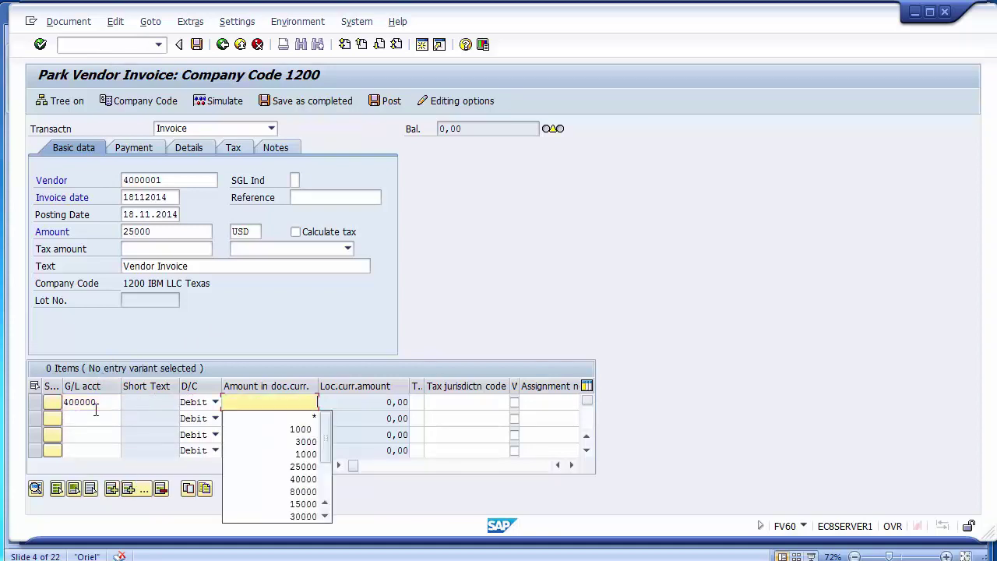
pyautogui.press('Down')
pyautogui.press('Return')
# Step: Assign business area 1210 to the purchase line item
pyautogui.press('Tab')
pyautogui.press('Tab')
pyautogui.press('Tab')
pyautogui.press('Tab')
pyautogui.press('Tab')
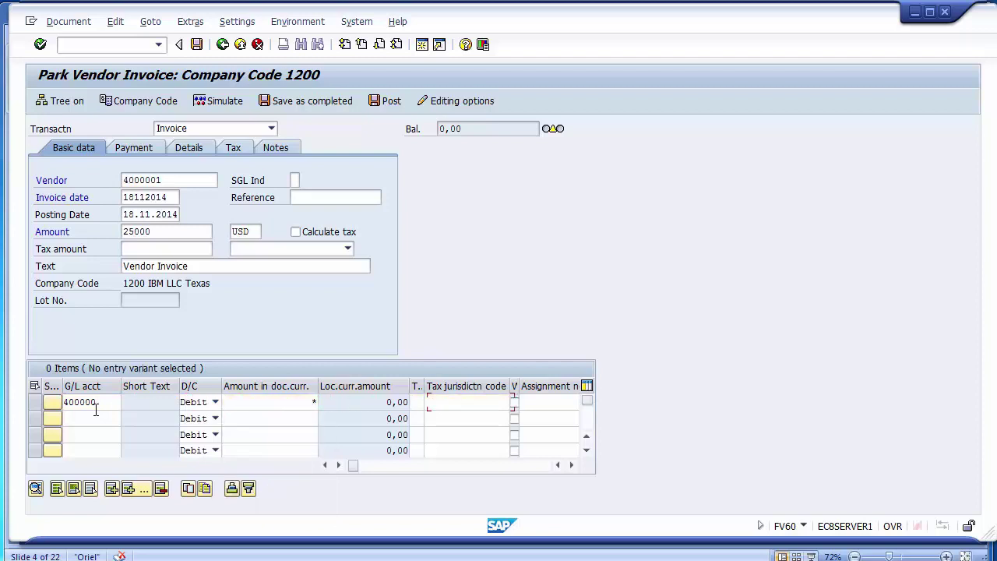
pyautogui.press('Tab')
pyautogui.press('Tab')
pyautogui.press('Tab')
pyautogui.press('Tab')
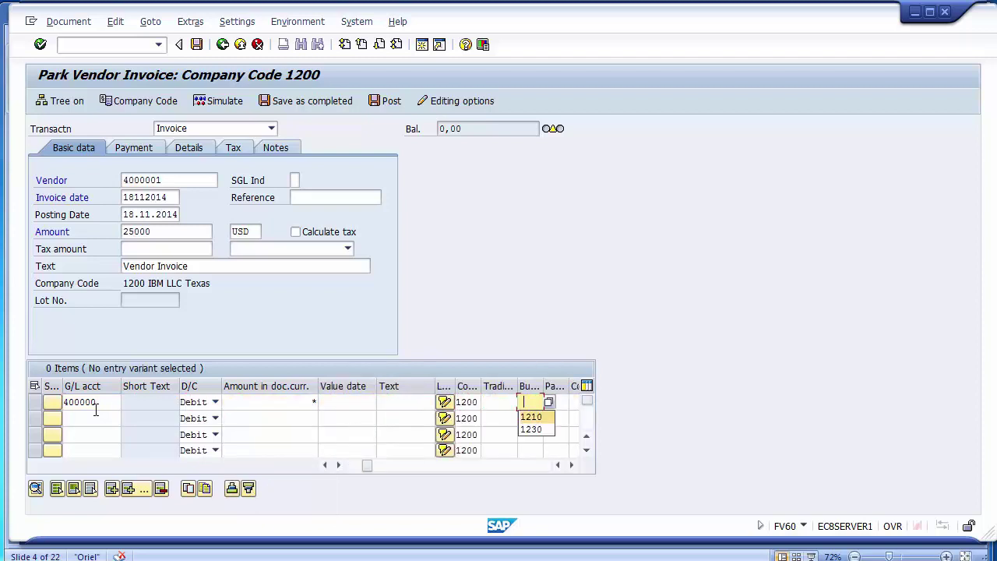
pyautogui.press('Down')
pyautogui.press('Return')
pyautogui.press('Return')
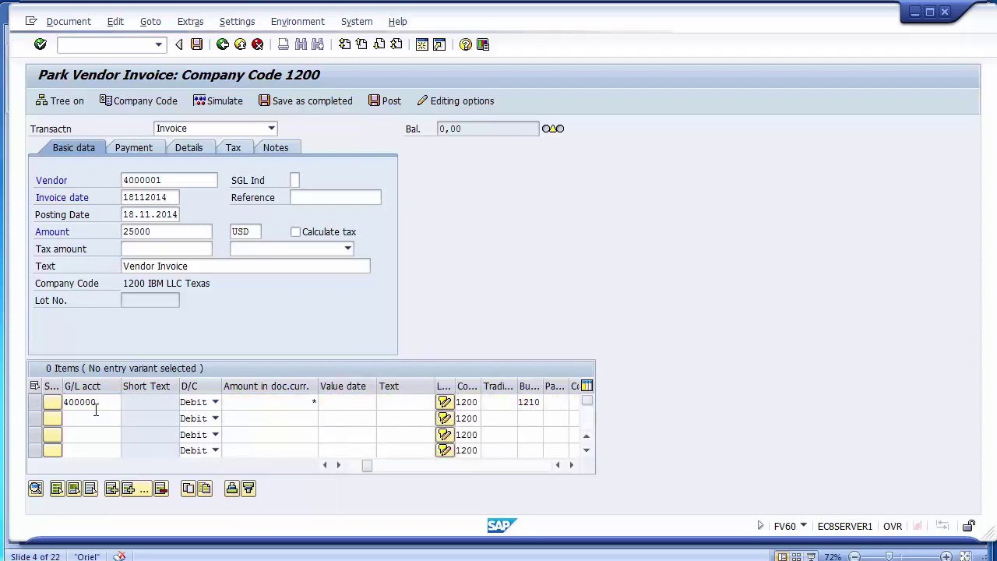
# Step: Simulate the vendor invoice to review its document overview
pyautogui.click(218, 107)
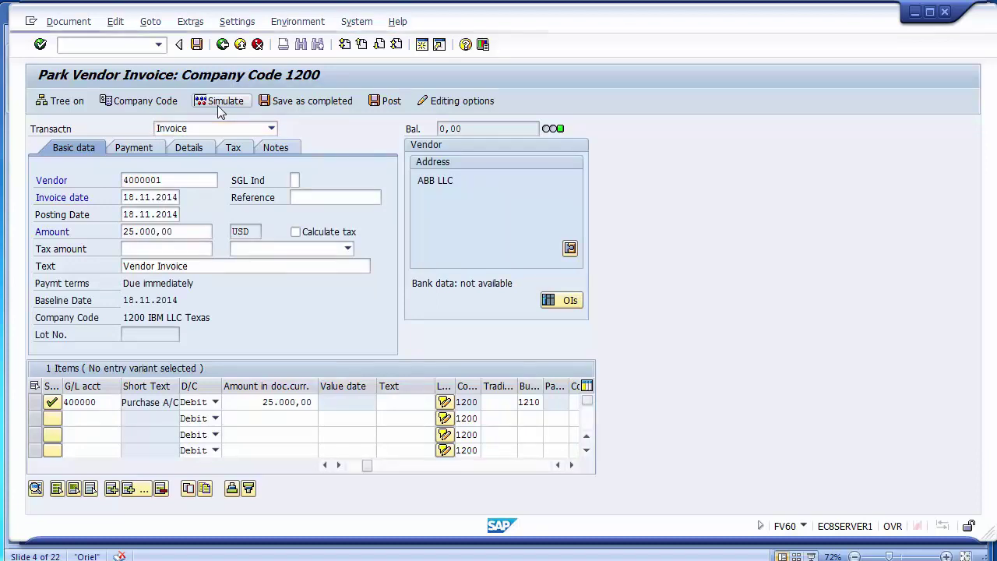
pyautogui.click(219, 111)
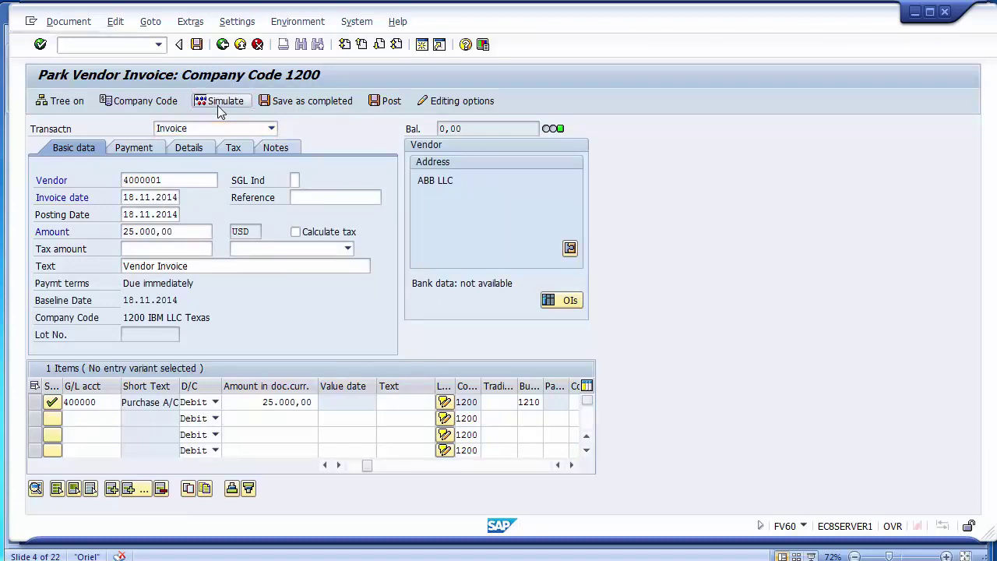
pyautogui.press('Return')
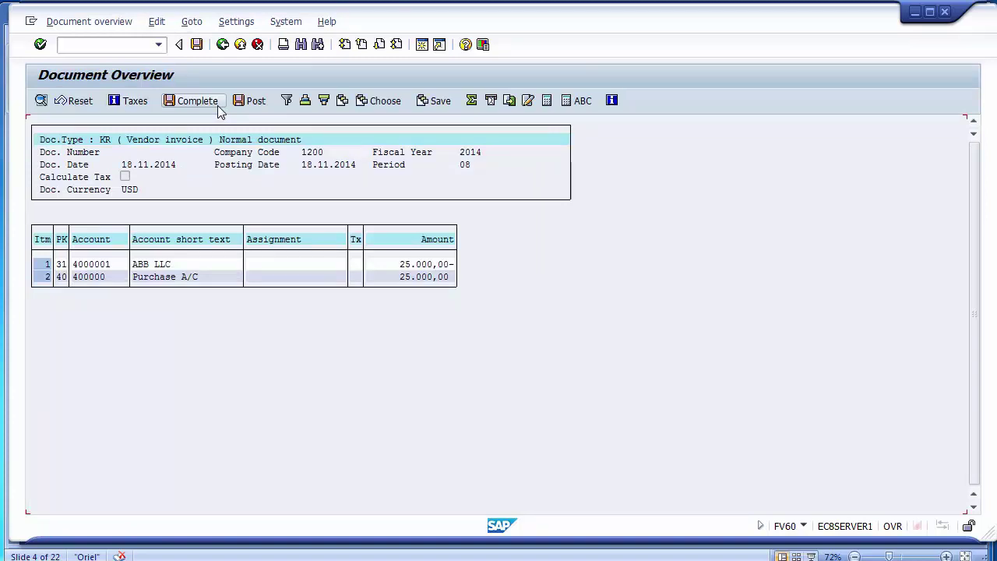
# Step: Park the simulated vendor invoice and highlight the Post Parked Document code FBV0 on the PowerPoint slide
pyautogui.click(197, 46)
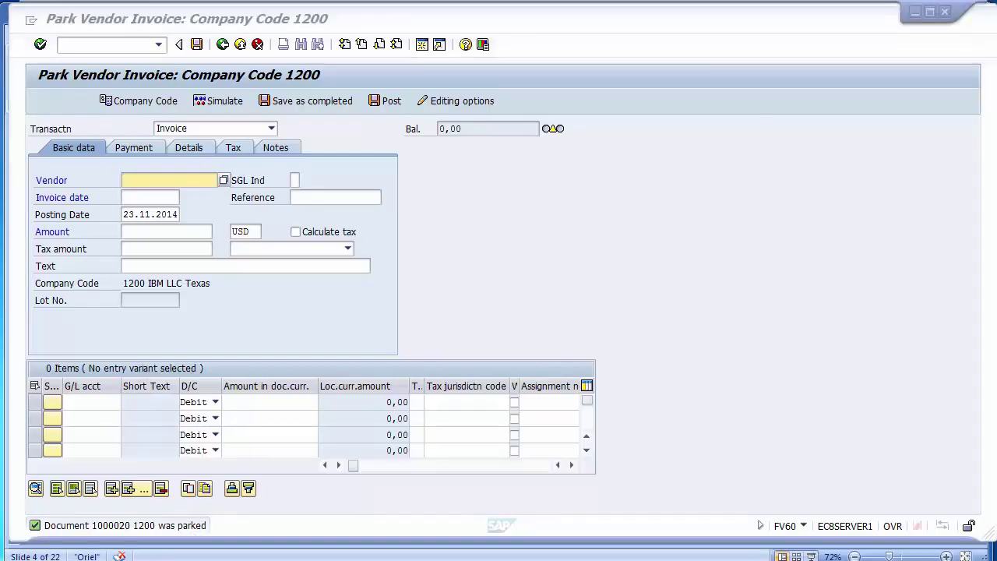
pyautogui.hotkey('alt', 'Tab')
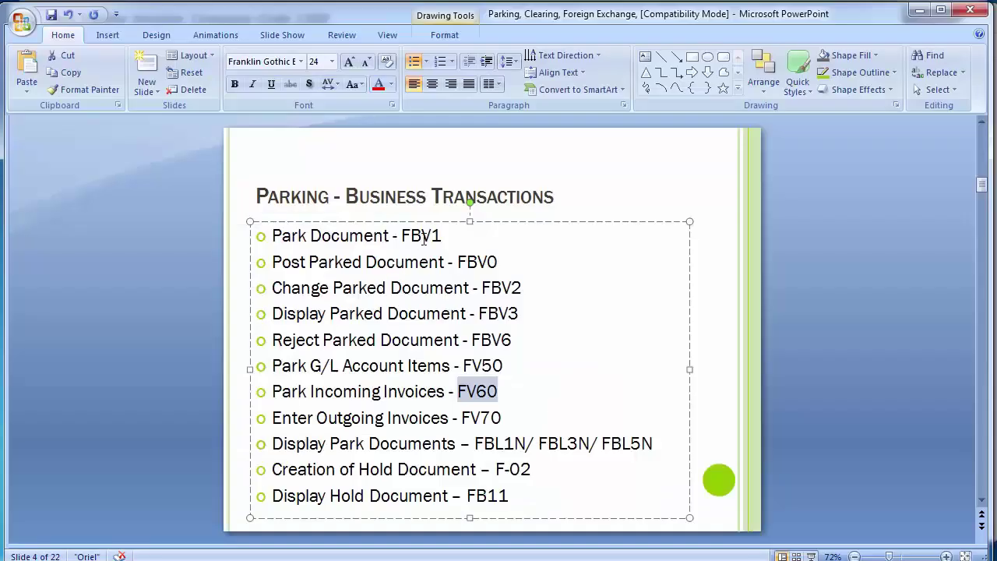
pyautogui.moveTo(501, 262); pyautogui.dragTo(459, 265)
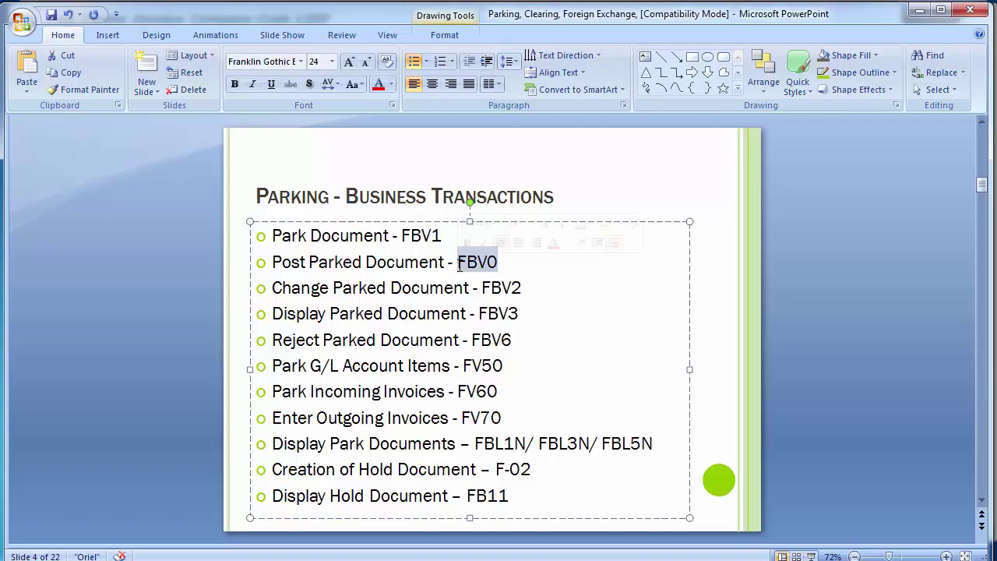
# Step: Switch back to SAP and open the parked vendor invoice with transaction FBV0 for company code 1200 and fiscal year 2014
pyautogui.hotkey('alt', 'Tab')
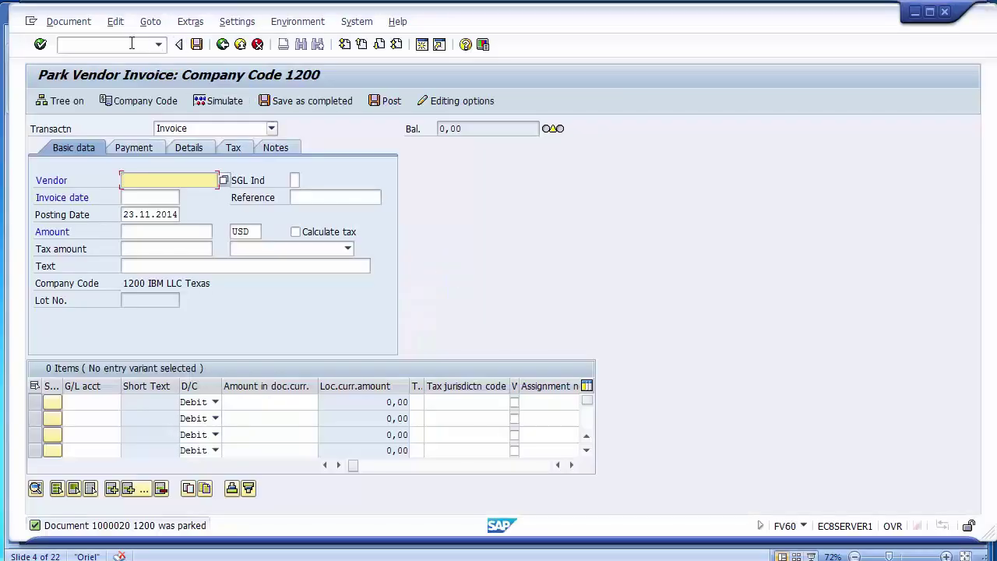
pyautogui.click(120, 45)
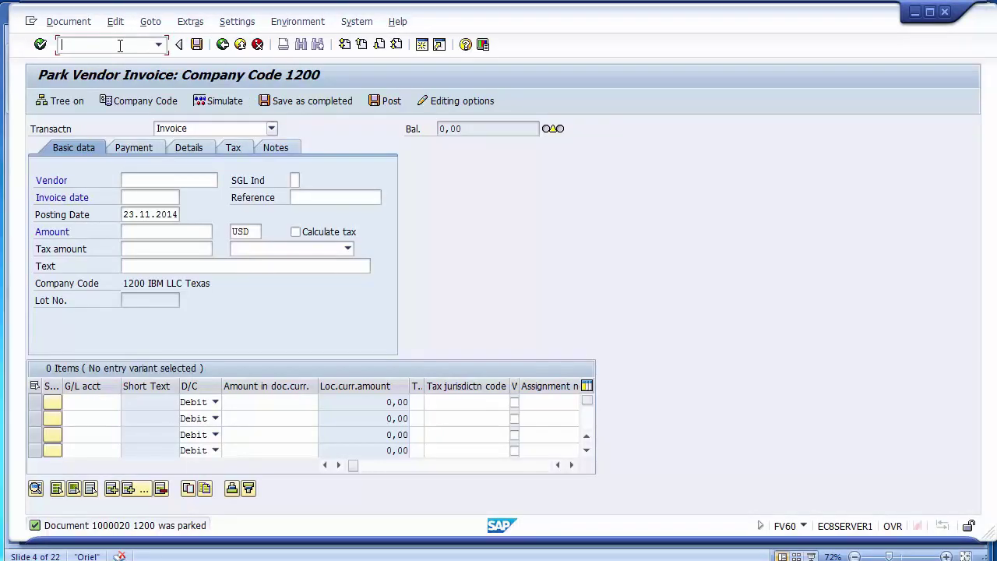
pyautogui.write('/nfbv0')
pyautogui.press('Return')
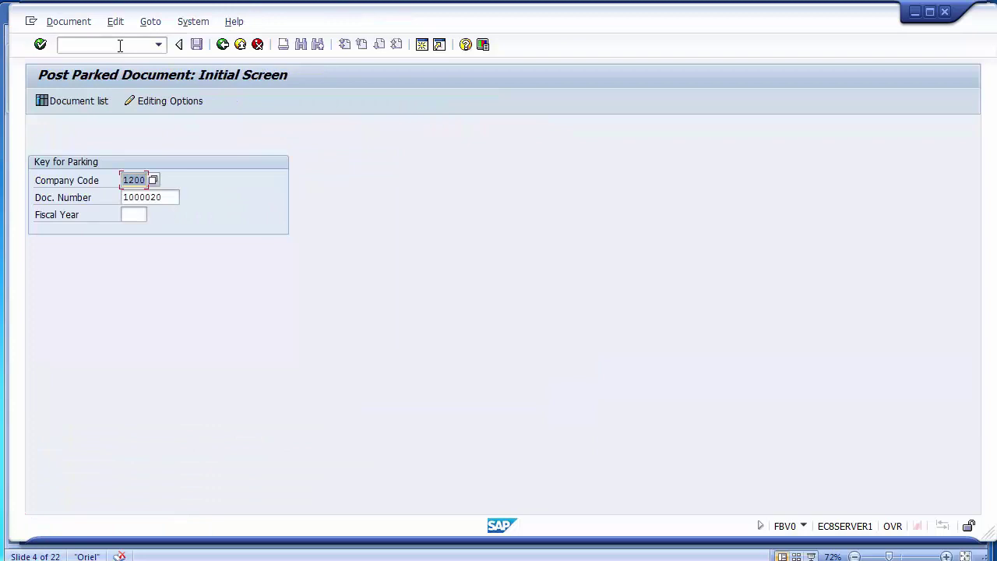
pyautogui.press('Tab')
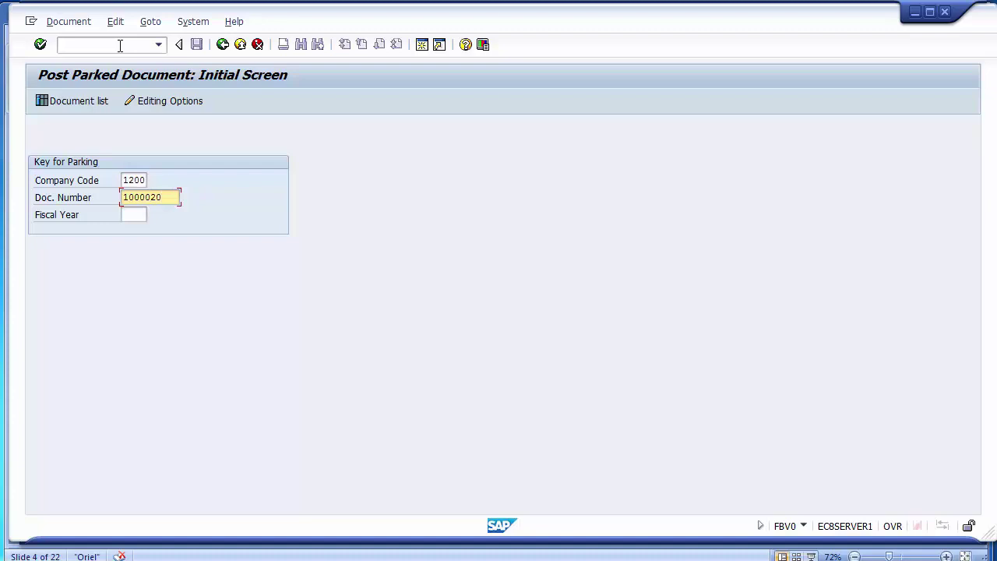
pyautogui.press('Tab')
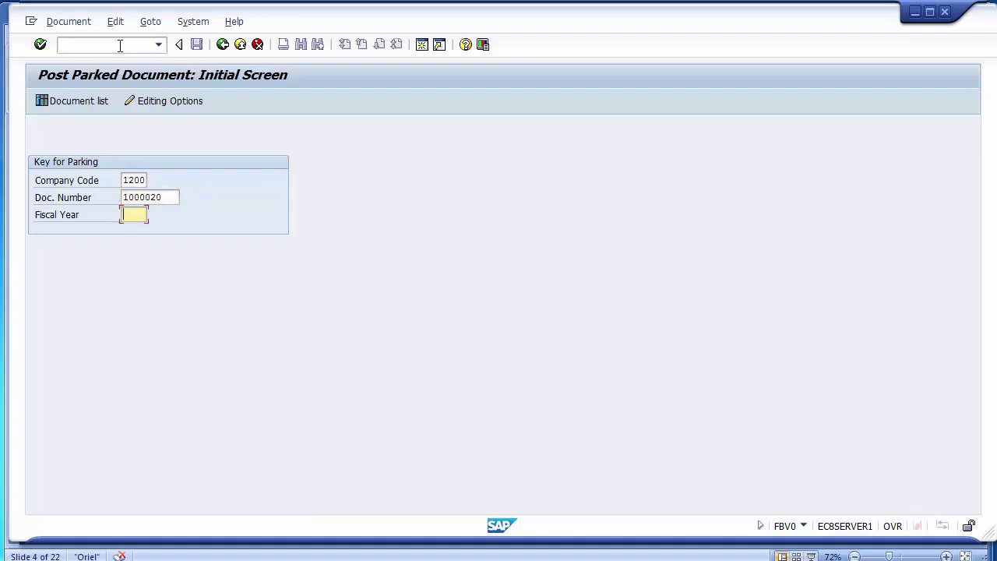
pyautogui.write('2014')
pyautogui.press('Return')
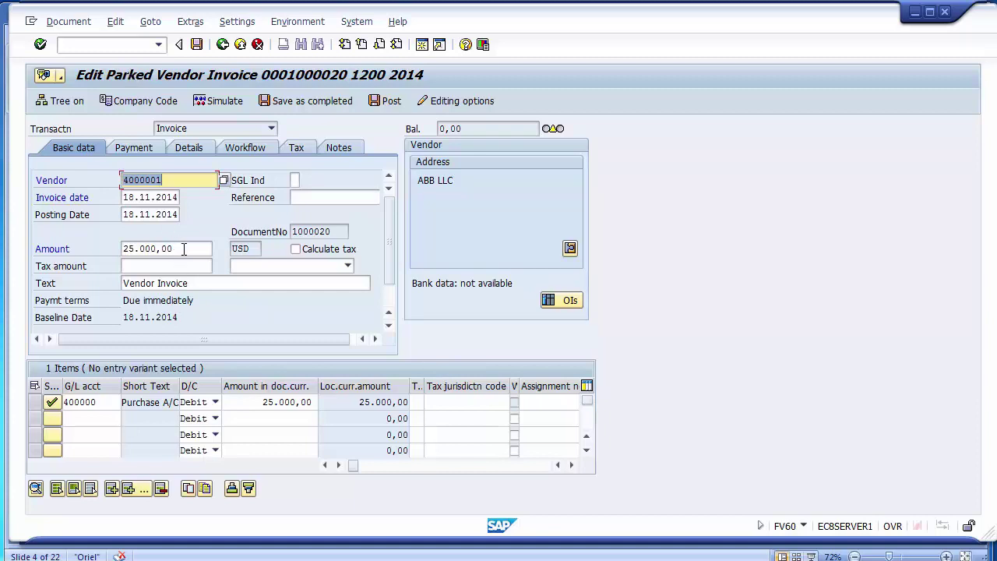
# Step: Enter 76565 as the reference of the parked vendor invoice and dismiss the Windows color scheme prompt
pyautogui.click(327, 197)
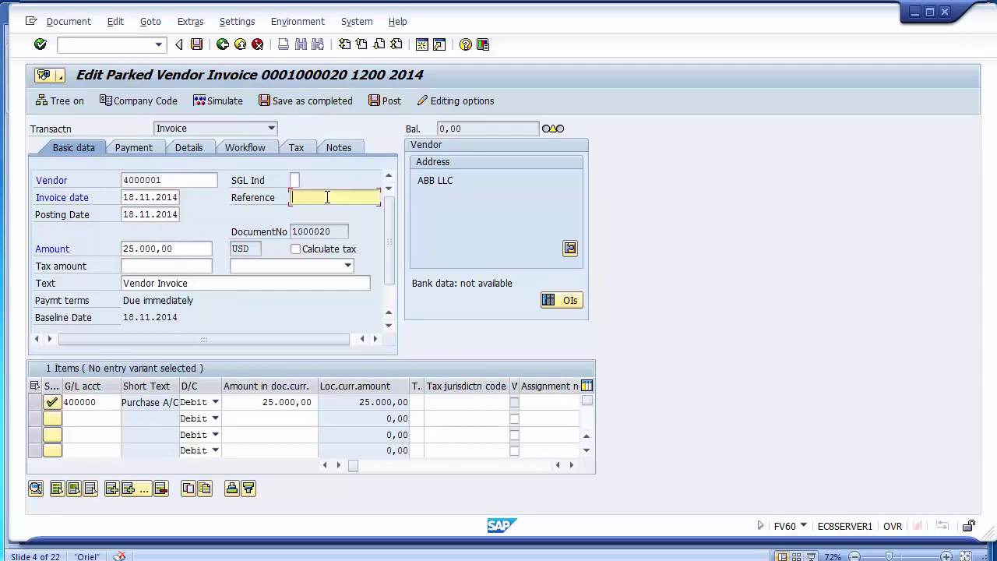
pyautogui.write('76565')
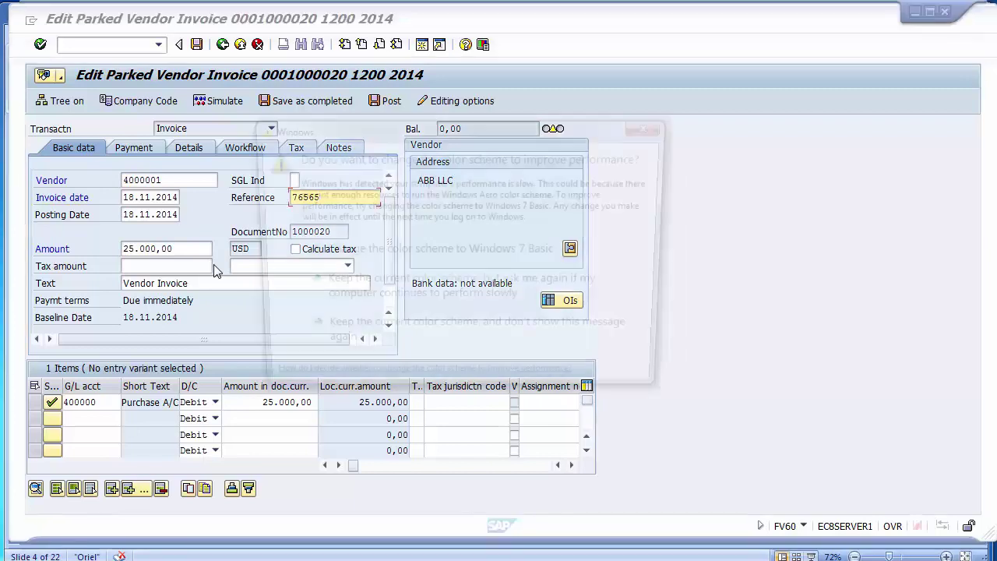
pyautogui.click(409, 339)
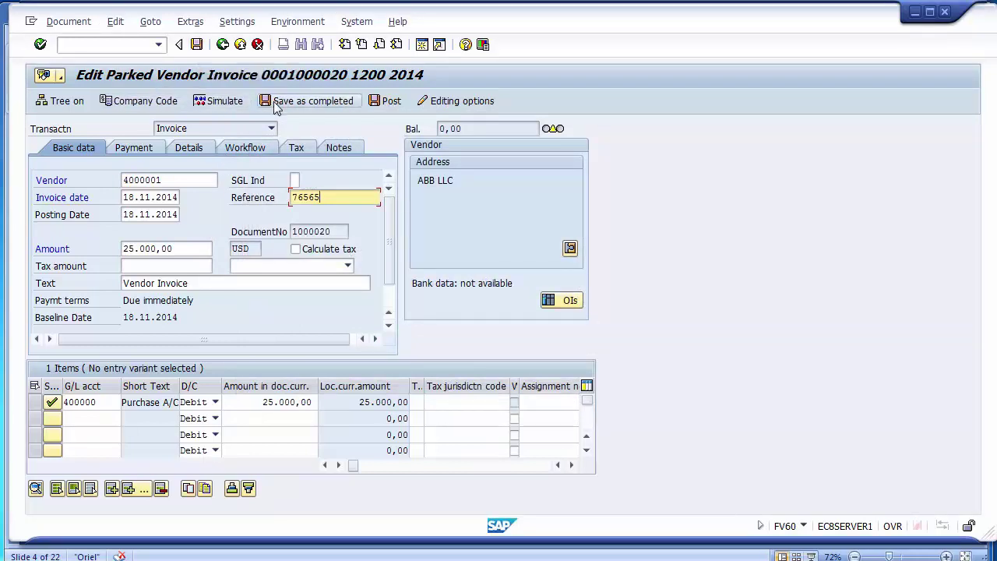
# Step: Save the parked vendor invoice with its changed reference, accepting the net due date warning
pyautogui.click(386, 101)
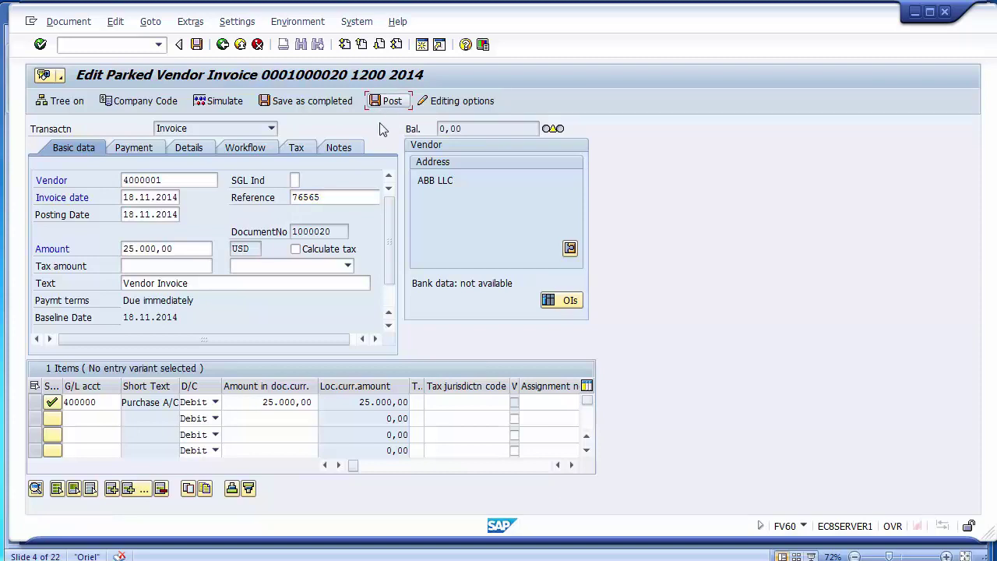
pyautogui.hotkey('alt', 'Tab')
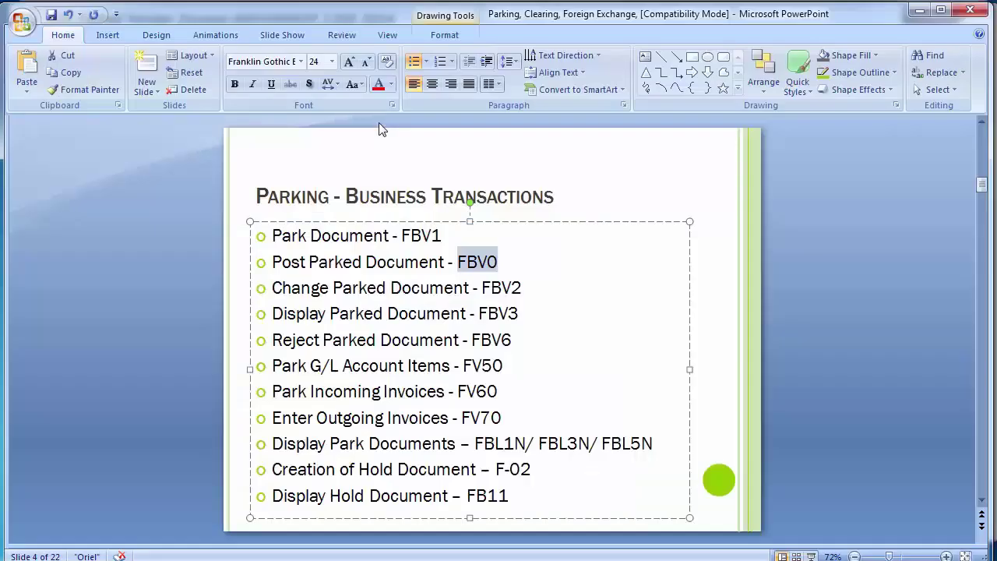
pyautogui.hotkey('alt', 'Tab')
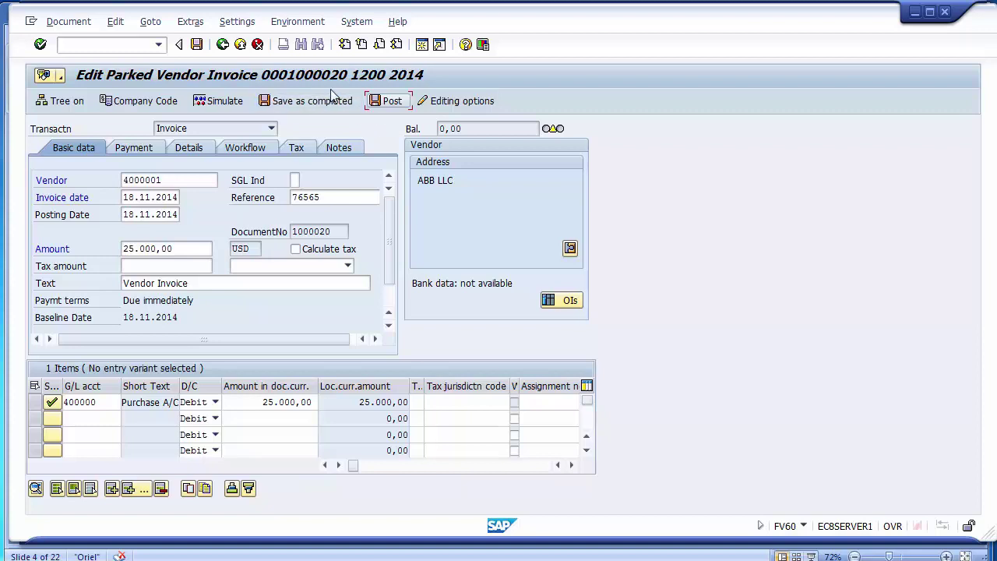
pyautogui.click(197, 45)
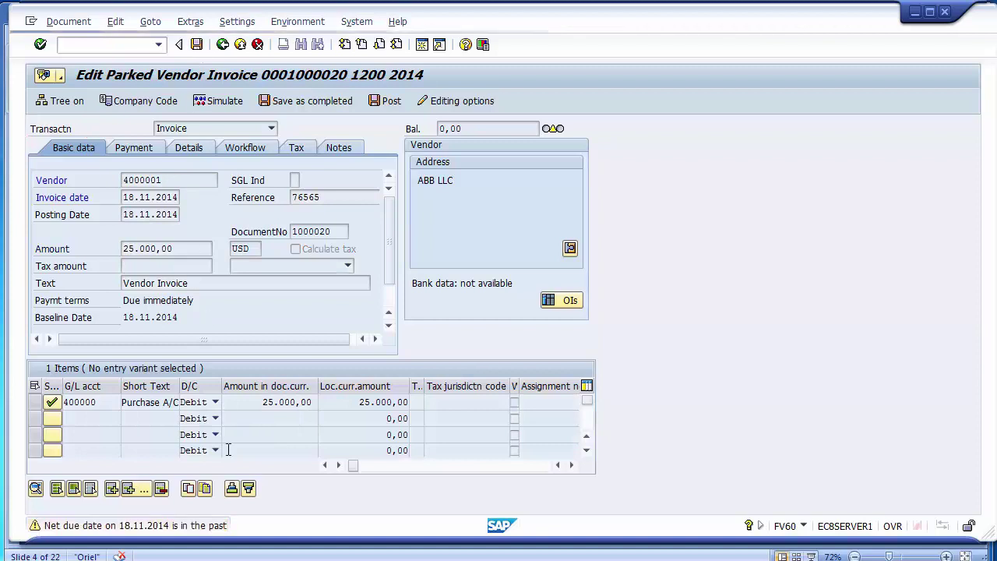
pyautogui.press('Return')
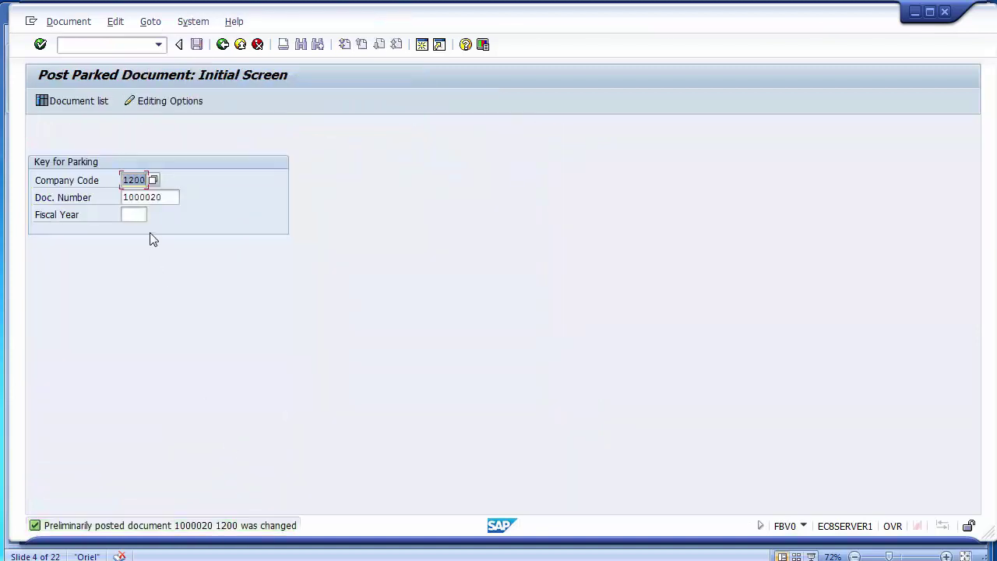
# Step: Reopen the same parked vendor invoice from the Post Parked Document screen with fiscal year 2014
pyautogui.click(68, 21)
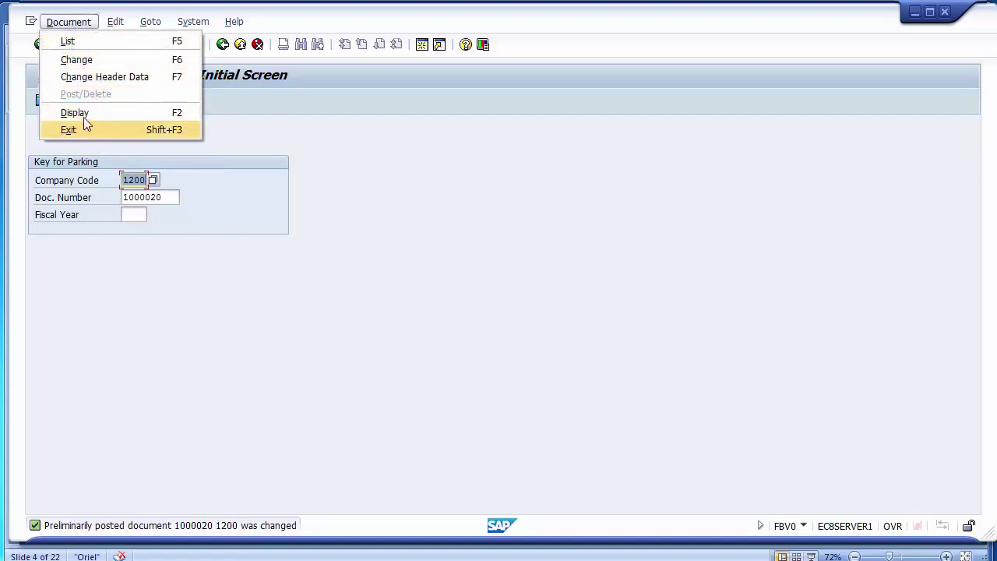
pyautogui.click(259, 318)
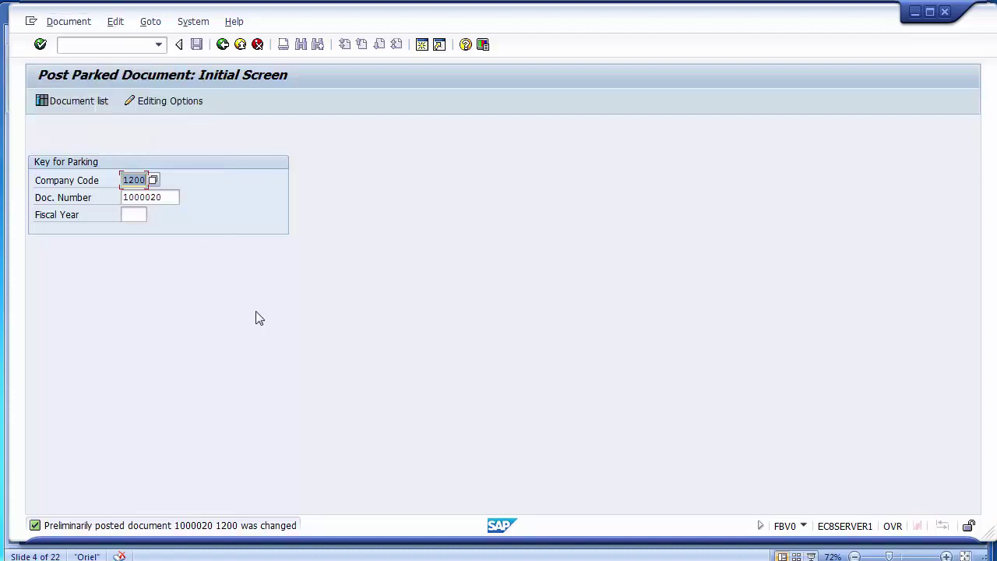
pyautogui.click(140, 215)
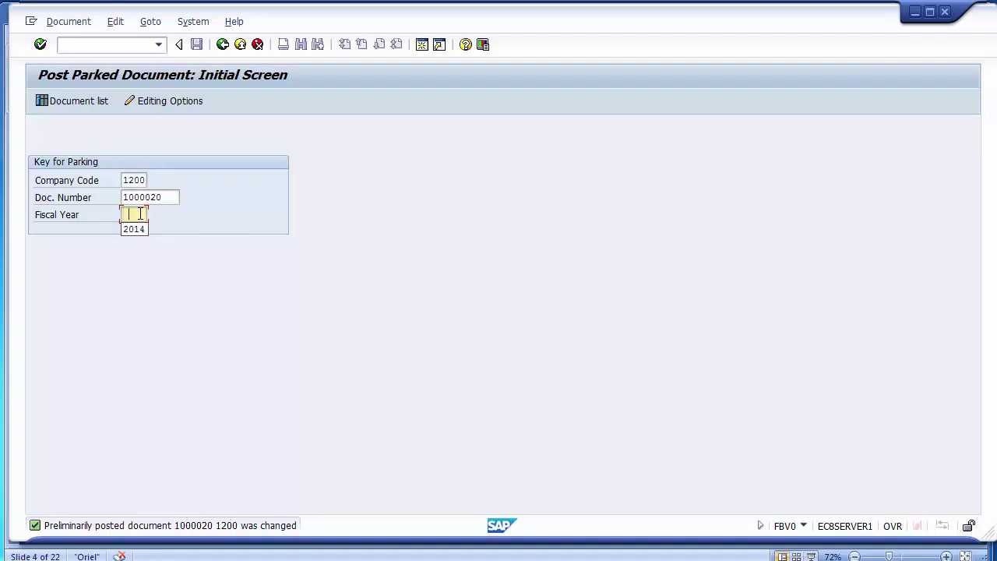
pyautogui.press('Down')
pyautogui.press('Return')
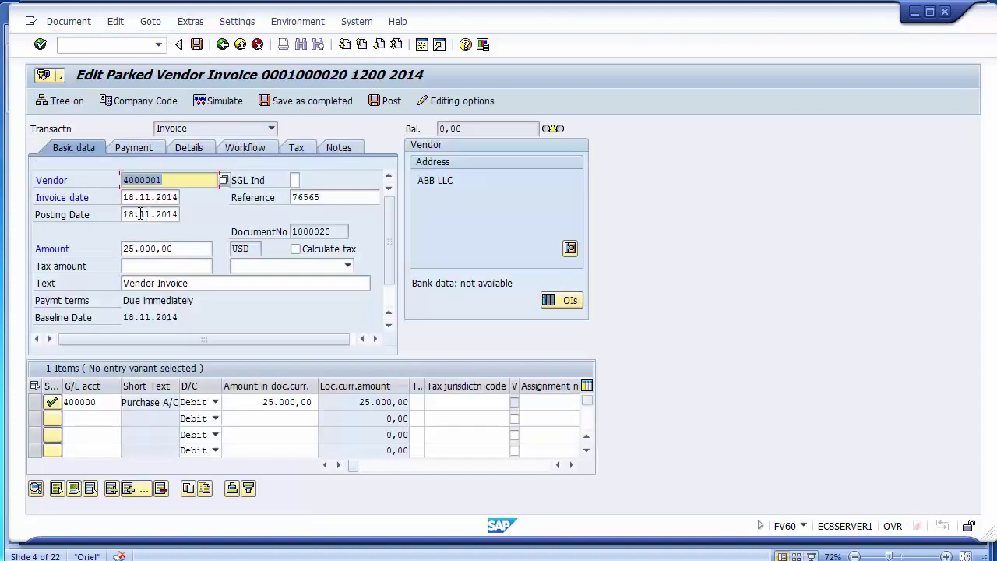
# Step: Post the parked vendor invoice, accepting the warnings and closing the posting information message
pyautogui.click(385, 102)
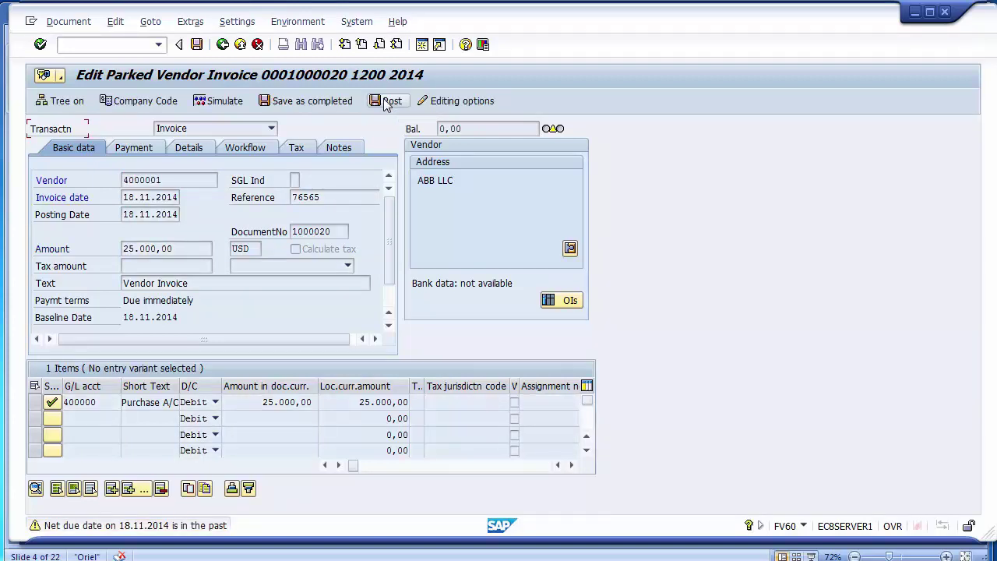
pyautogui.click(385, 102)
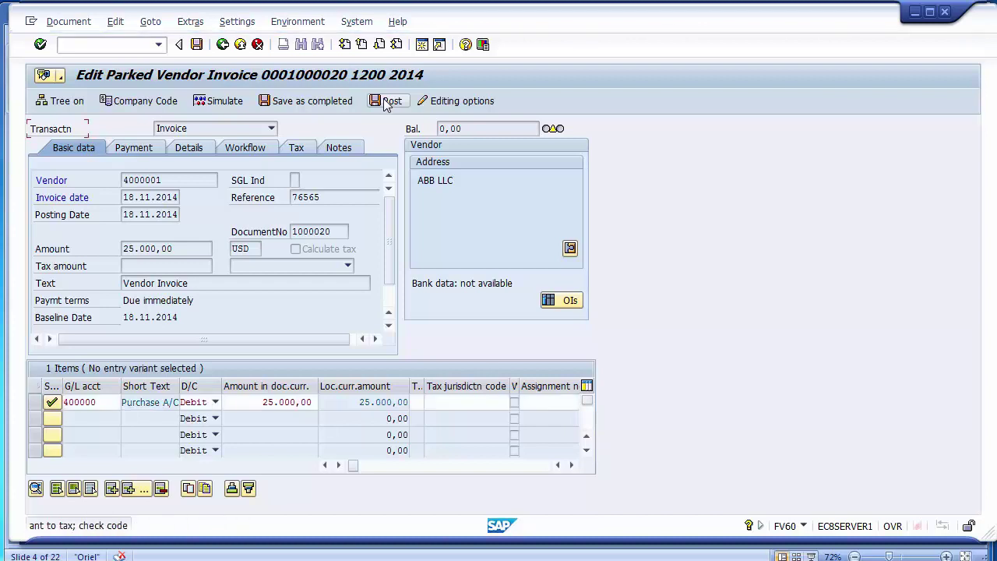
pyautogui.click(384, 102)
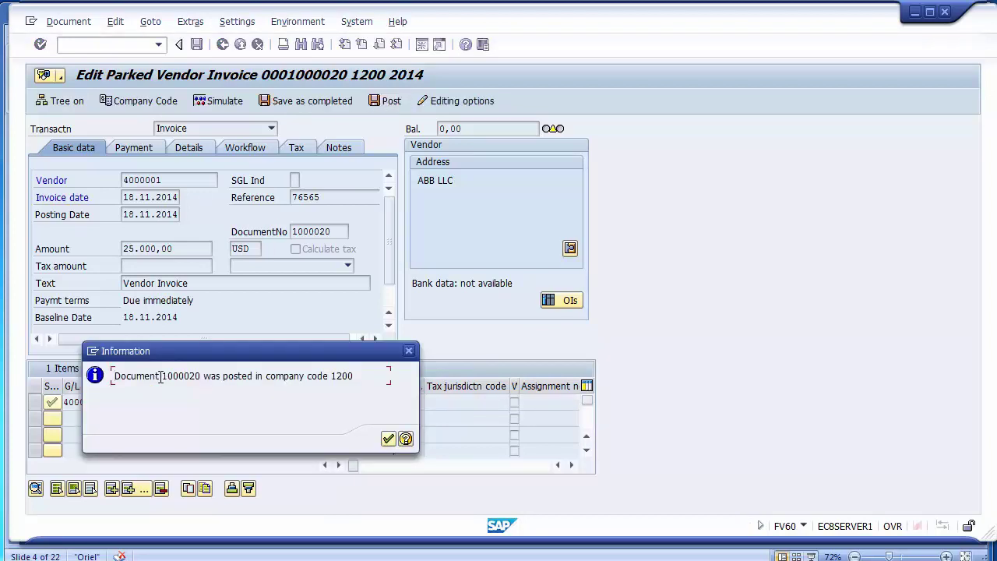
pyautogui.moveTo(161, 375); pyautogui.dragTo(254, 376)
pyautogui.moveTo(206, 354); pyautogui.dragTo(568, 242)
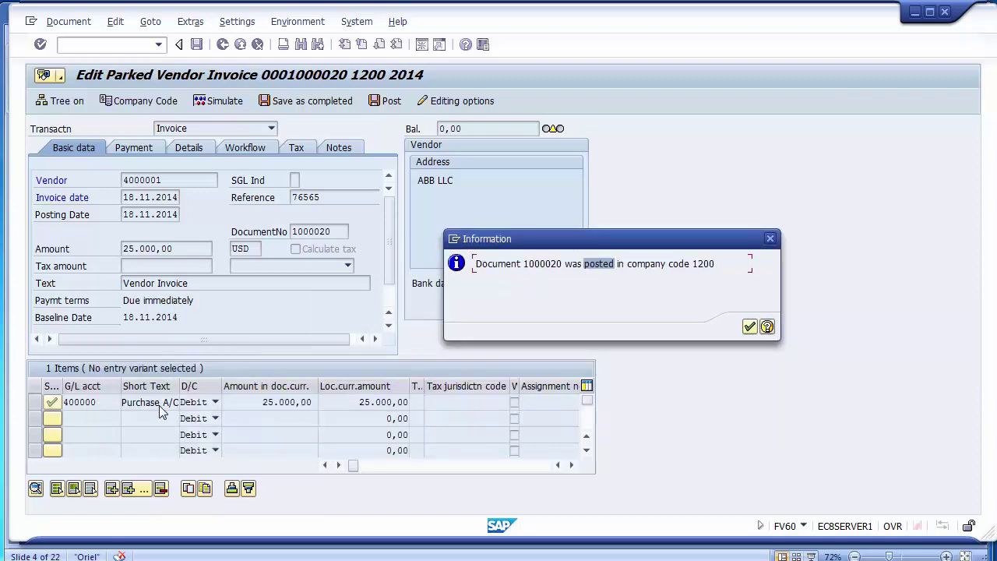
pyautogui.click(749, 326)
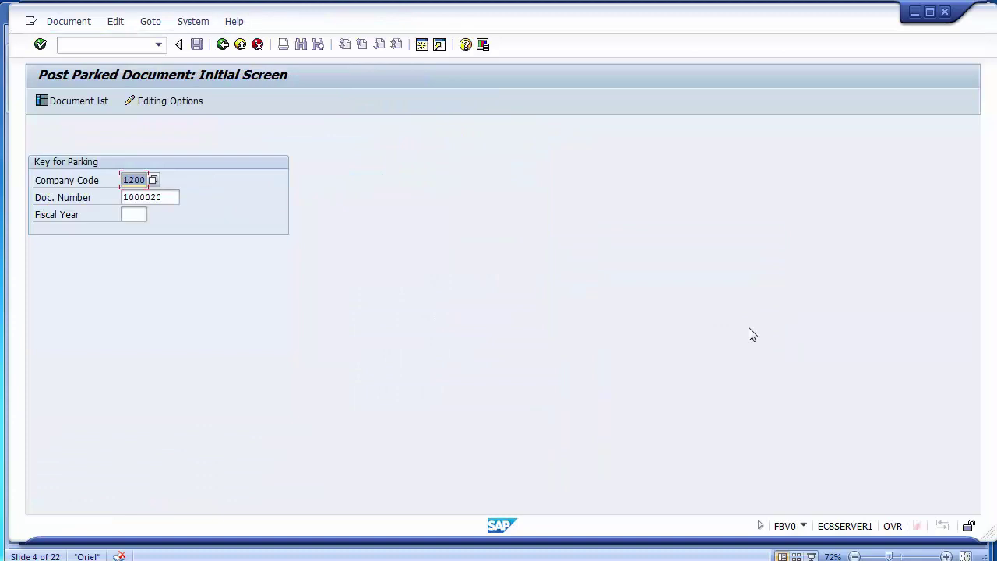
# Step: Switch to the PowerPoint slide and review the transaction codes FV60, FV70 and FBV0 in the parking list
pyautogui.hotkey('alt', 'Tab')
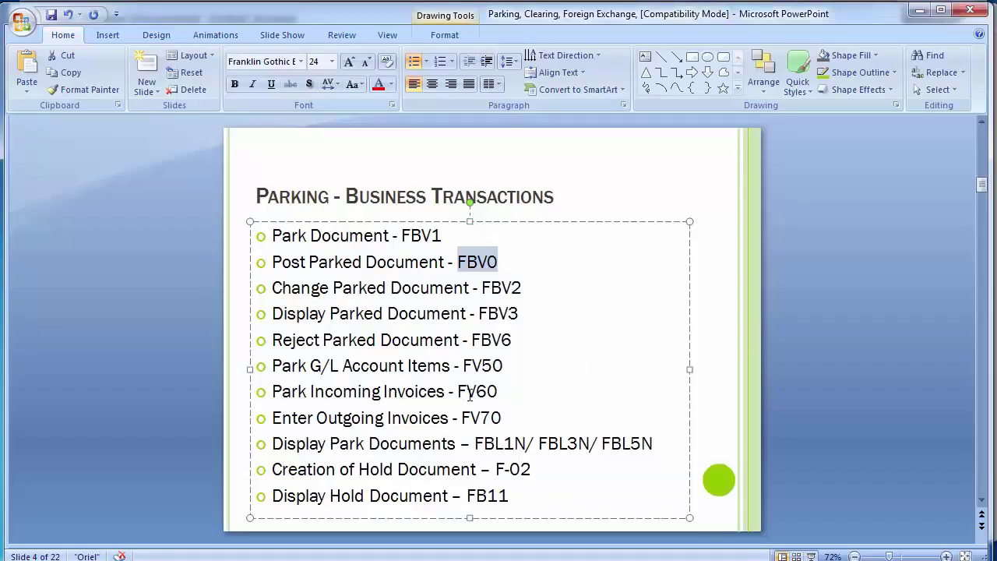
pyautogui.moveTo(457, 391); pyautogui.dragTo(500, 389)
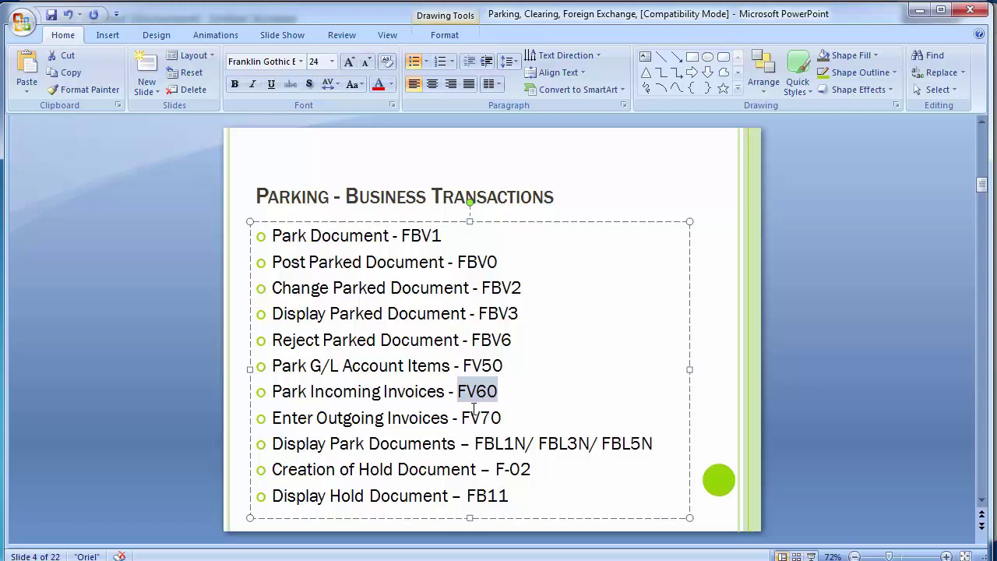
pyautogui.moveTo(462, 419); pyautogui.dragTo(511, 421)
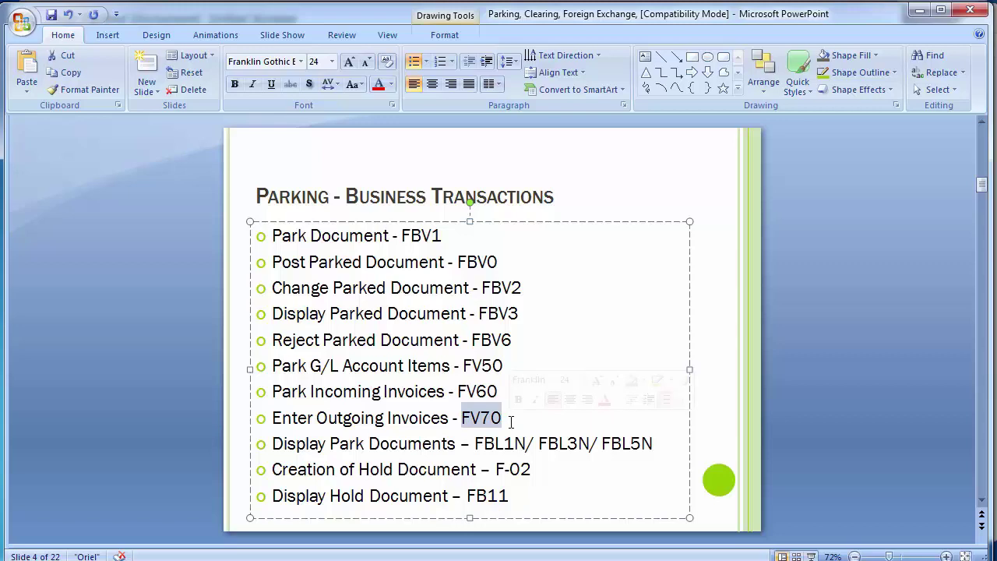
pyautogui.click(495, 420)
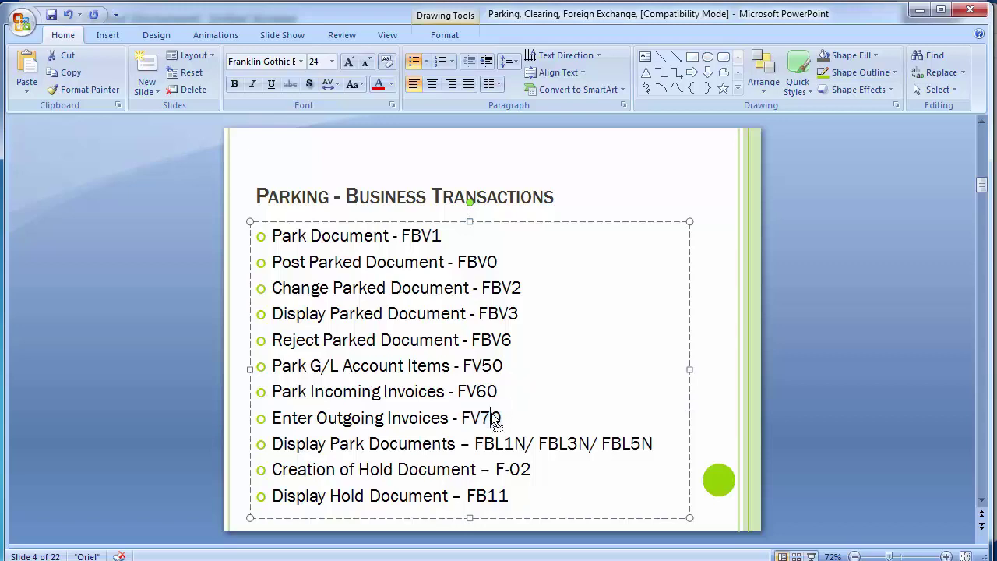
pyautogui.click(115, 267)
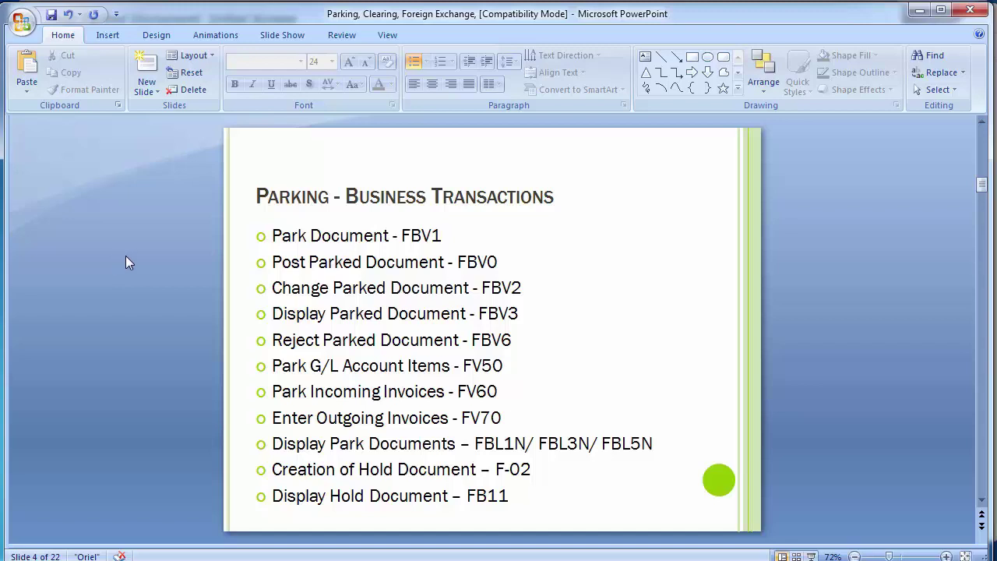
pyautogui.moveTo(457, 262); pyautogui.dragTo(504, 263)
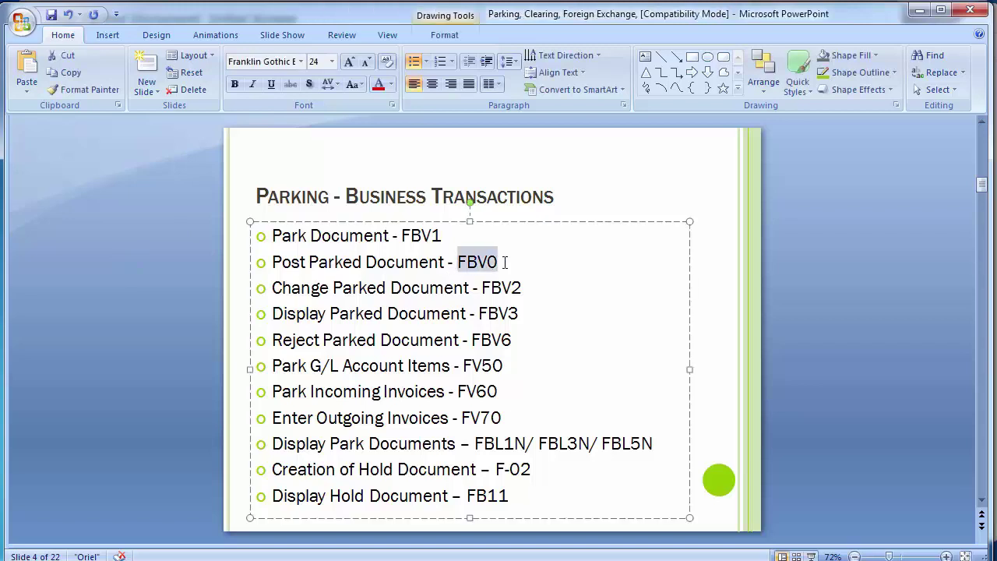
pyautogui.click(65, 347)
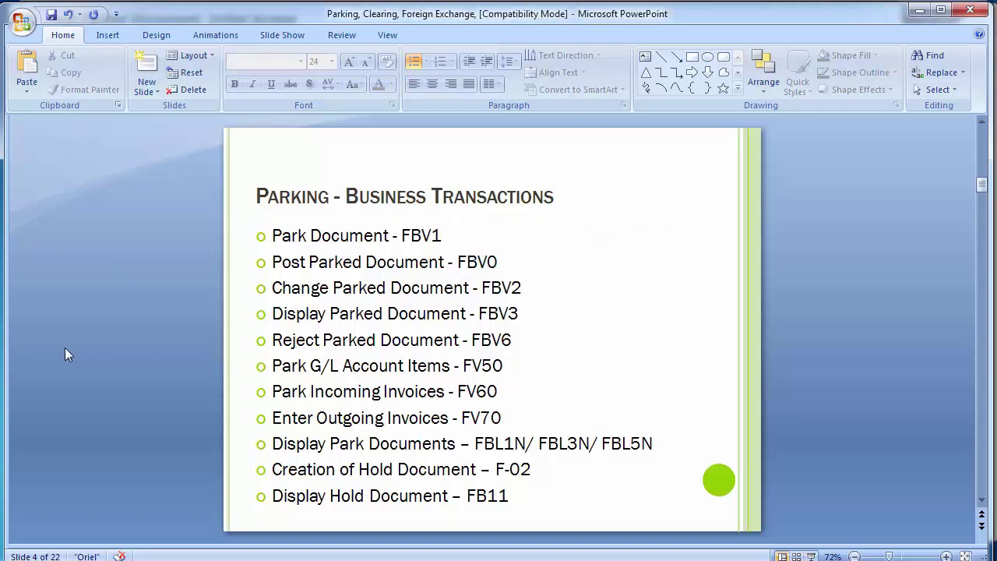
# Step: Switch back to SAP and start transaction FV70 to park a customer invoice
pyautogui.hotkey('alt', 'Tab')
pyautogui.click(92, 44)
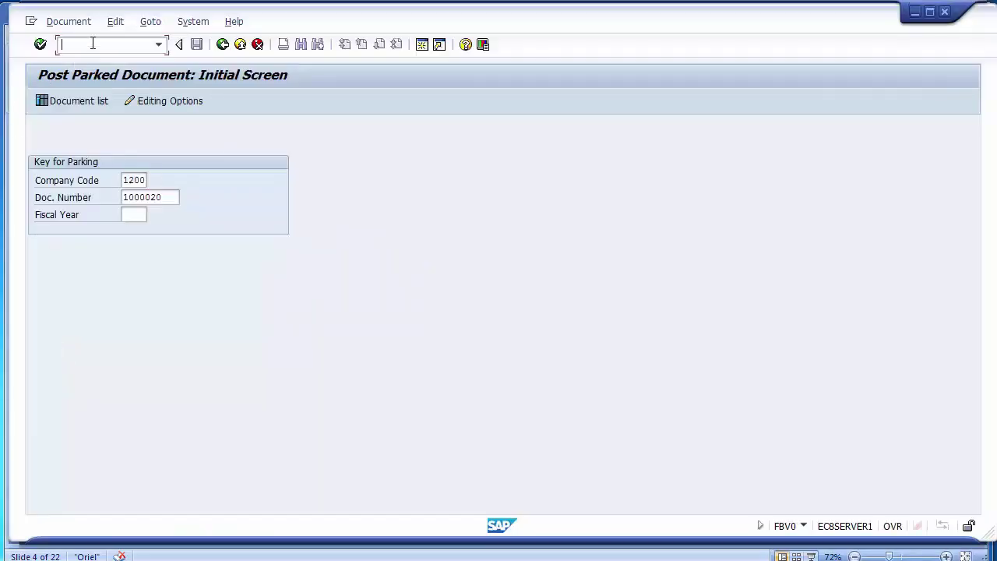
pyautogui.write('/nfv70')
pyautogui.press('Return')
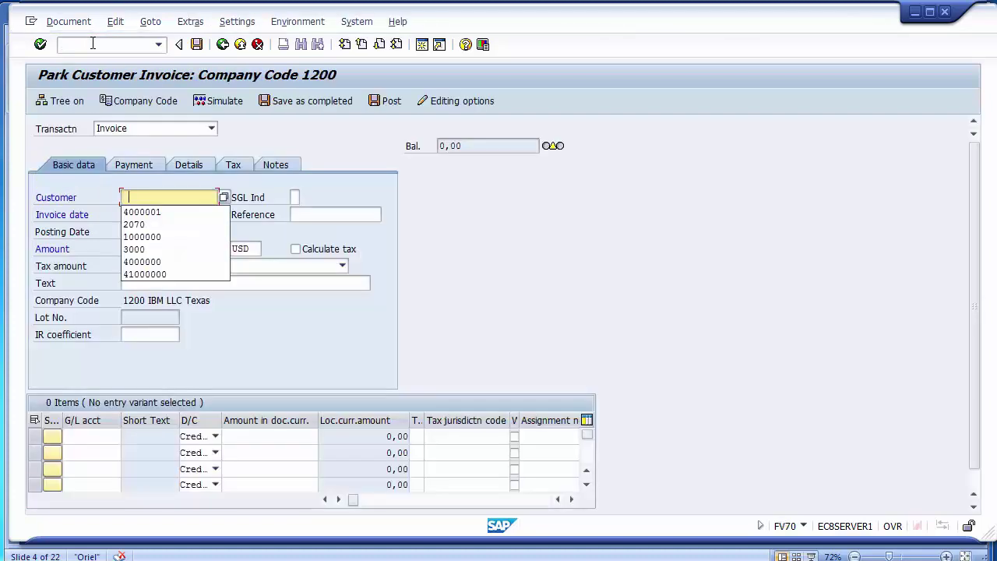
# Step: Search customers by company code 1200 and enter Xerox LLC as the invoice's customer
pyautogui.press('Down')
pyautogui.press('Down')
pyautogui.press('Down')
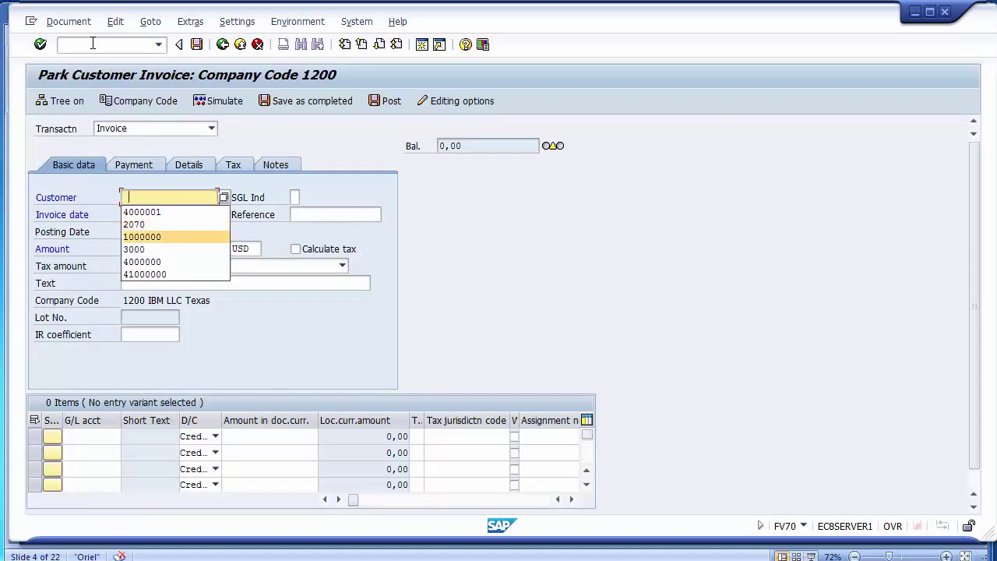
pyautogui.press('Escape')
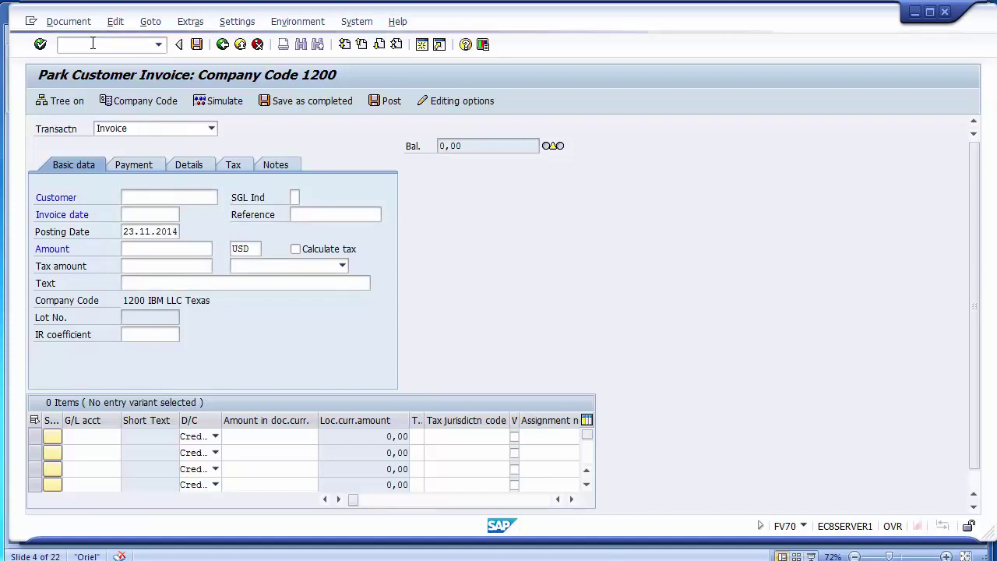
pyautogui.press('F4')
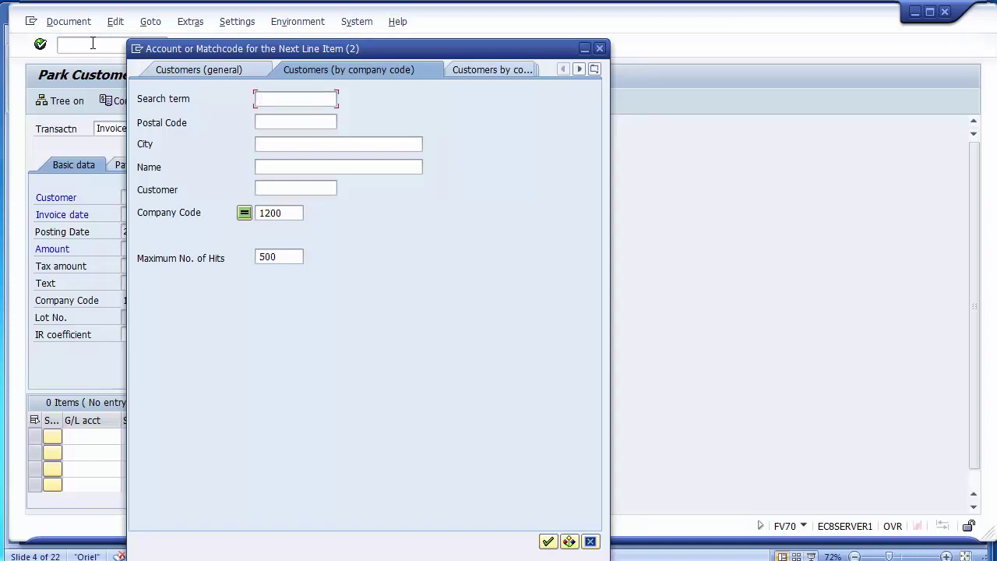
pyautogui.press('Return')
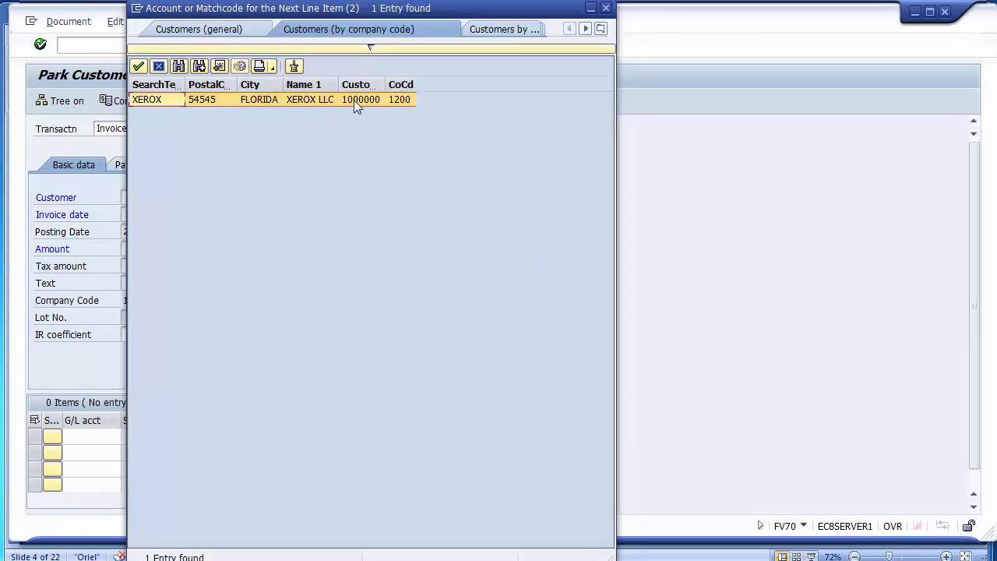
pyautogui.doubleClick(356, 101)
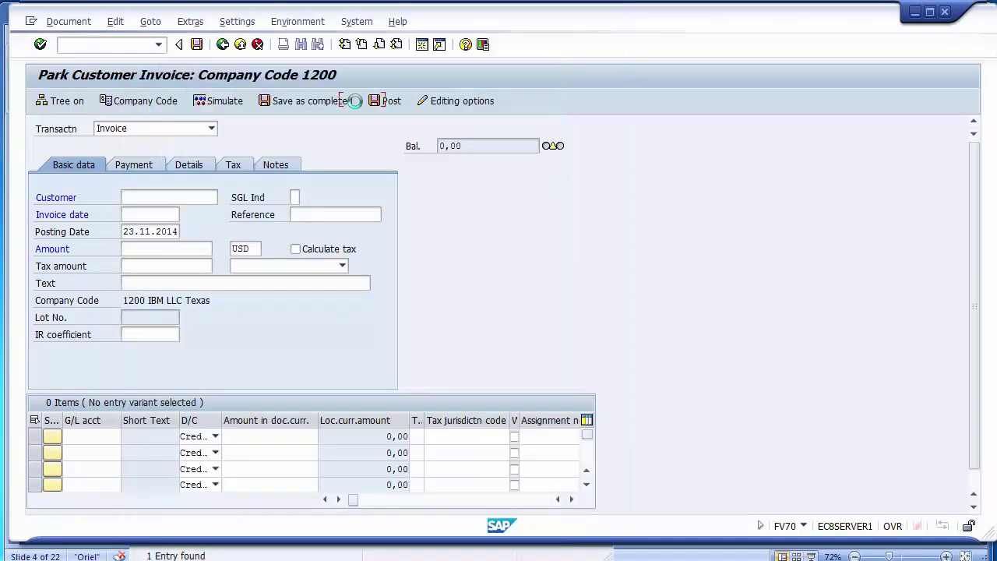
# Step: Set the customer invoice's date to 23.11.2014 and its reference to 342, clearing the stray text from the reference
pyautogui.click(136, 232)
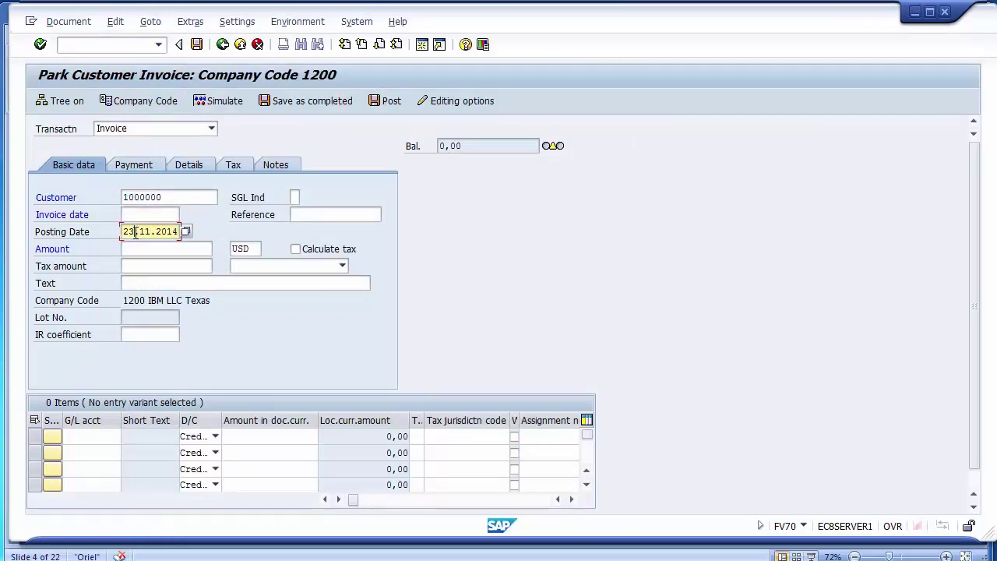
pyautogui.click(134, 214)
pyautogui.press('Tab')
pyautogui.write('unting Principle')
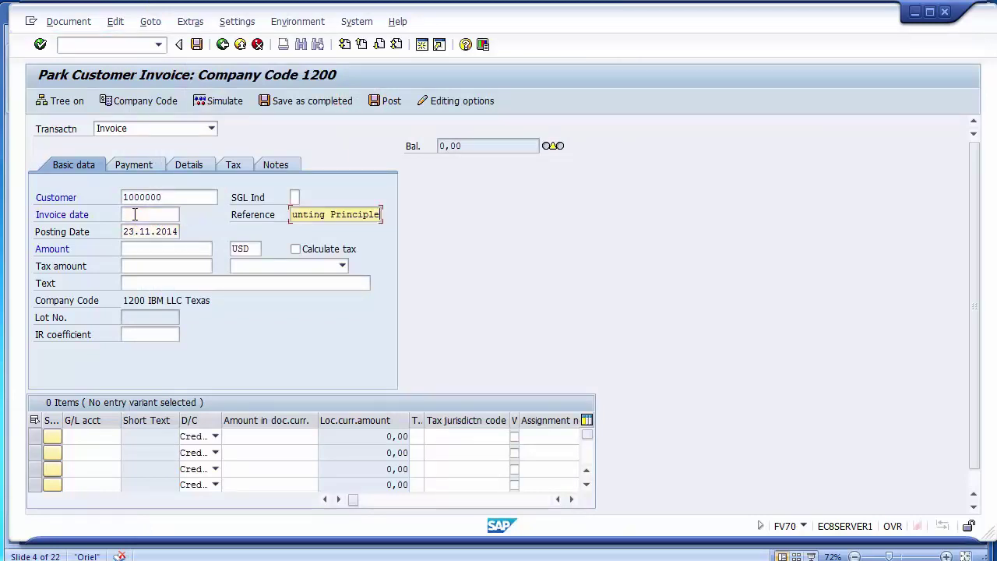
pyautogui.hotkey('shift', 'Home')
pyautogui.press('Delete')
pyautogui.click(134, 214)
pyautogui.write('18112014')
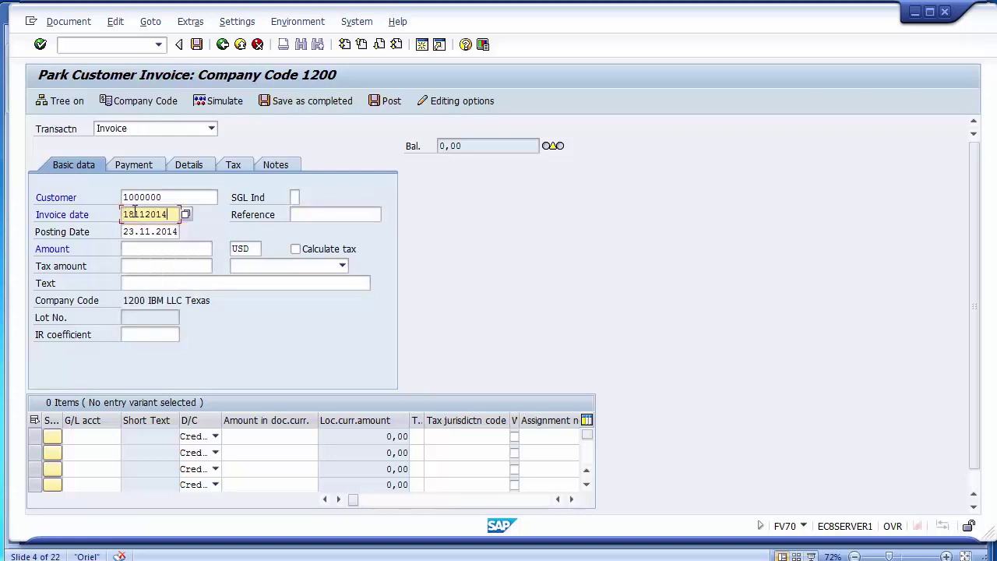
pyautogui.press('Home')
pyautogui.write('23')
pyautogui.press('Tab')
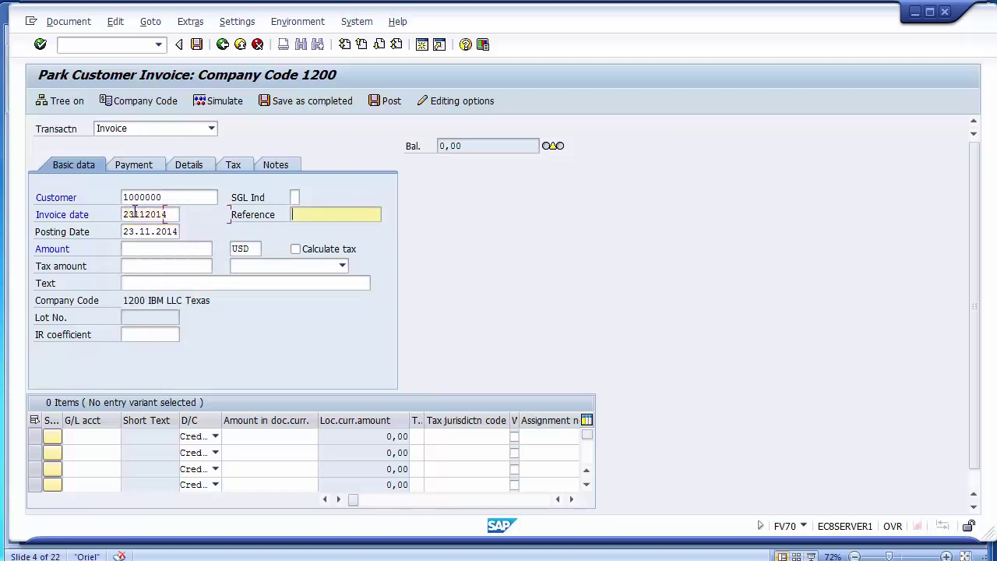
pyautogui.write('342')
# Step: Set the invoice amount to 2900 and assign G/L account 300000 to the first line item
pyautogui.click(142, 250)
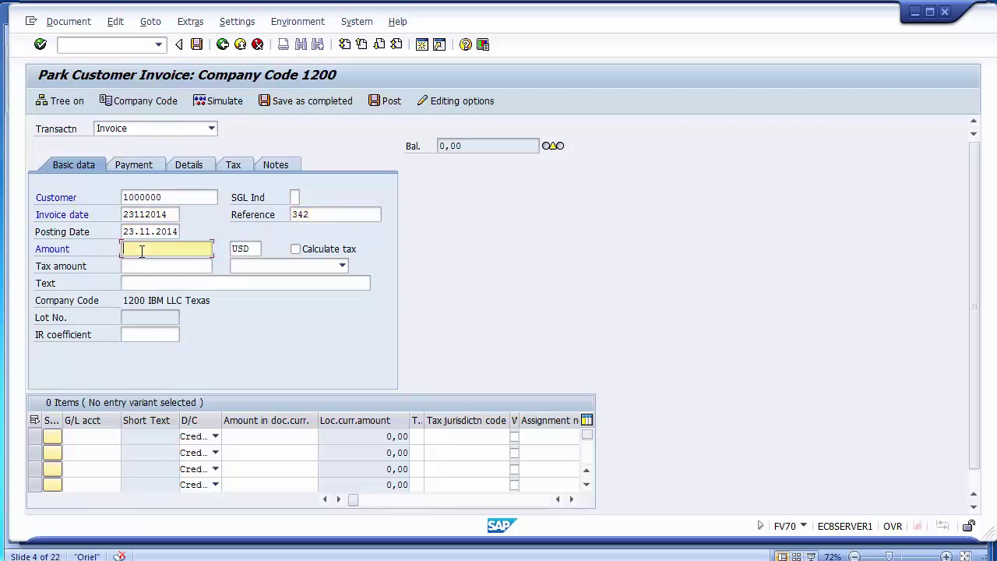
pyautogui.write('2900')
pyautogui.click(79, 443)
pyautogui.press('Down')
pyautogui.press('Down')
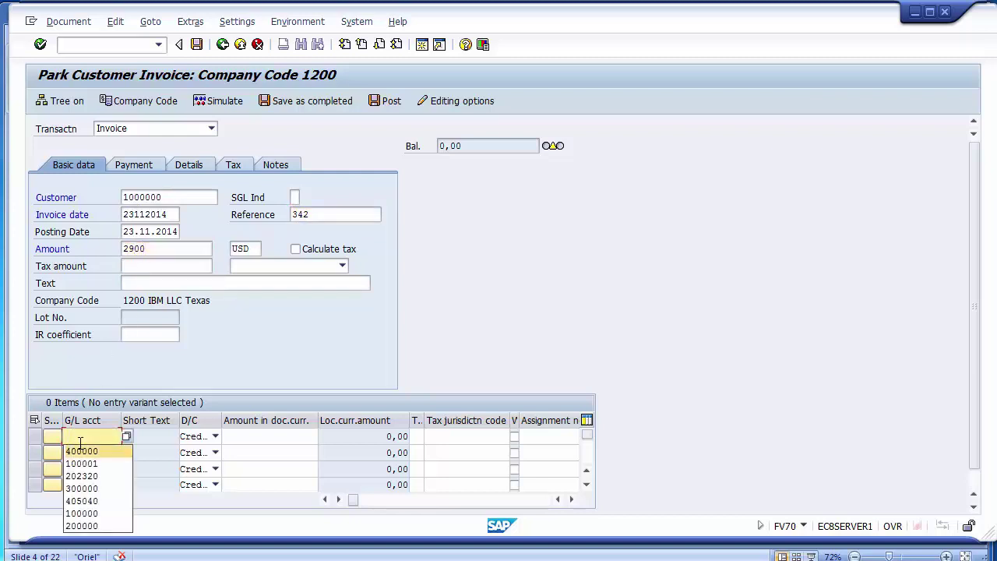
pyautogui.press('Down')
pyautogui.press('Down')
pyautogui.press('Down')
pyautogui.press('Return')
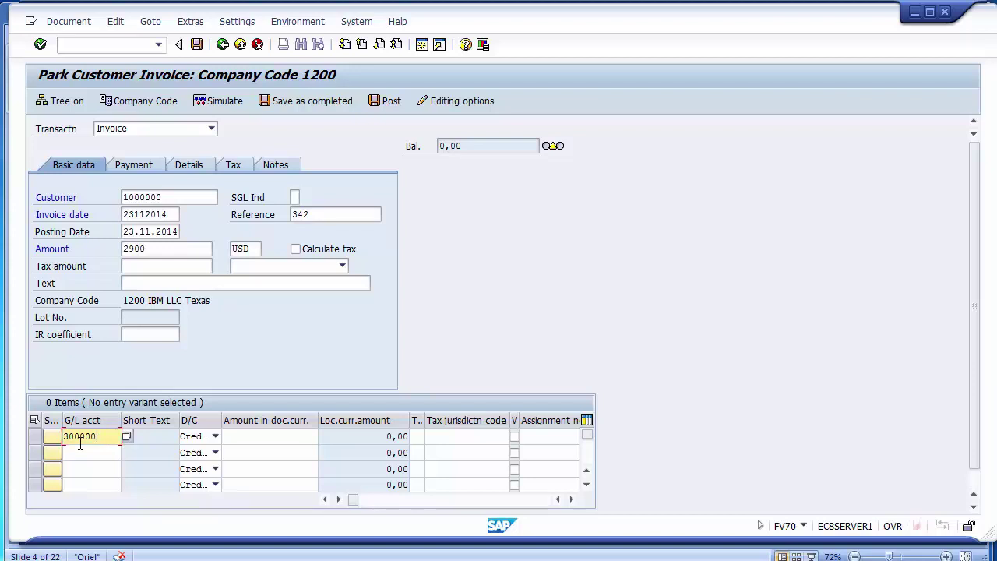
# Step: Keep the first line item as credit, enter * as its amount and set its business area to 1210
pyautogui.press('Tab')
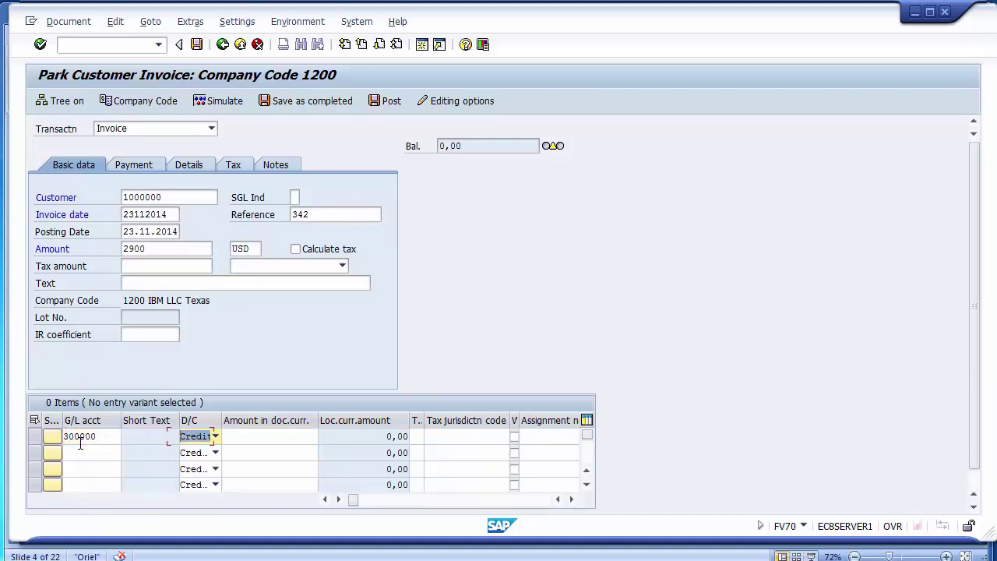
pyautogui.press('Tab')
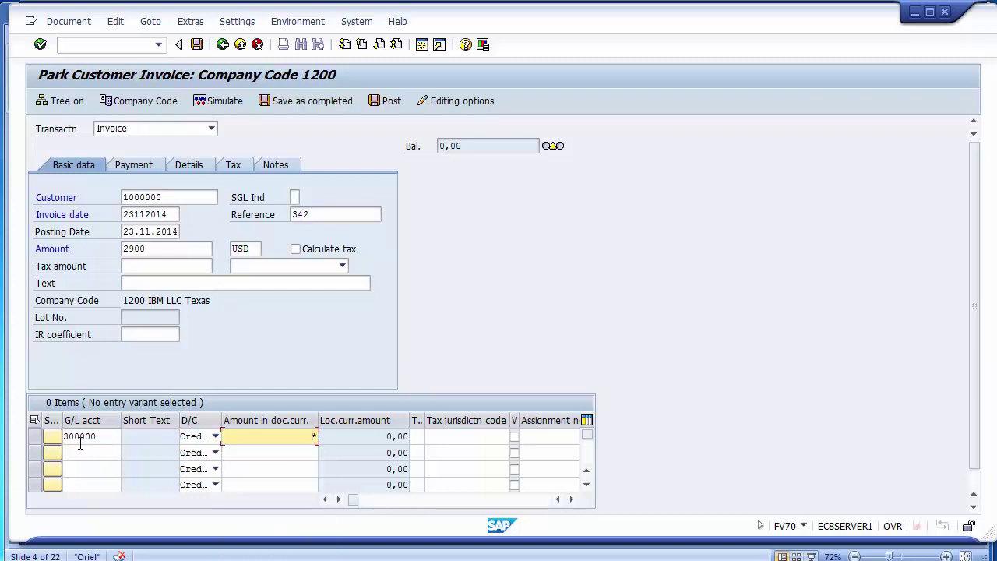
pyautogui.press('Tab')
pyautogui.press('Tab')
pyautogui.press('Tab')
pyautogui.press('Tab')
pyautogui.press('Tab')
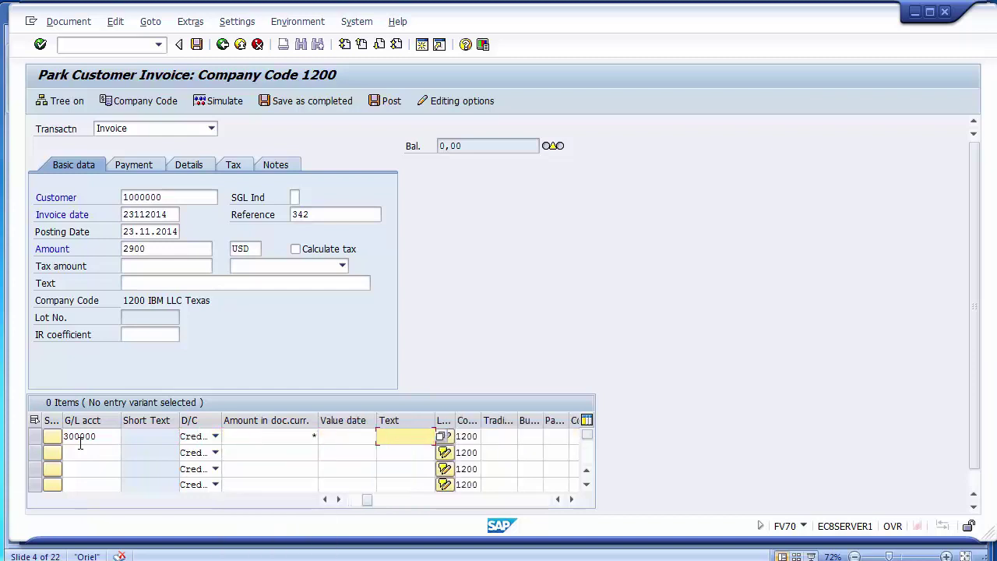
pyautogui.press('Tab')
pyautogui.press('Tab')
pyautogui.press('Tab')
pyautogui.press('Tab')
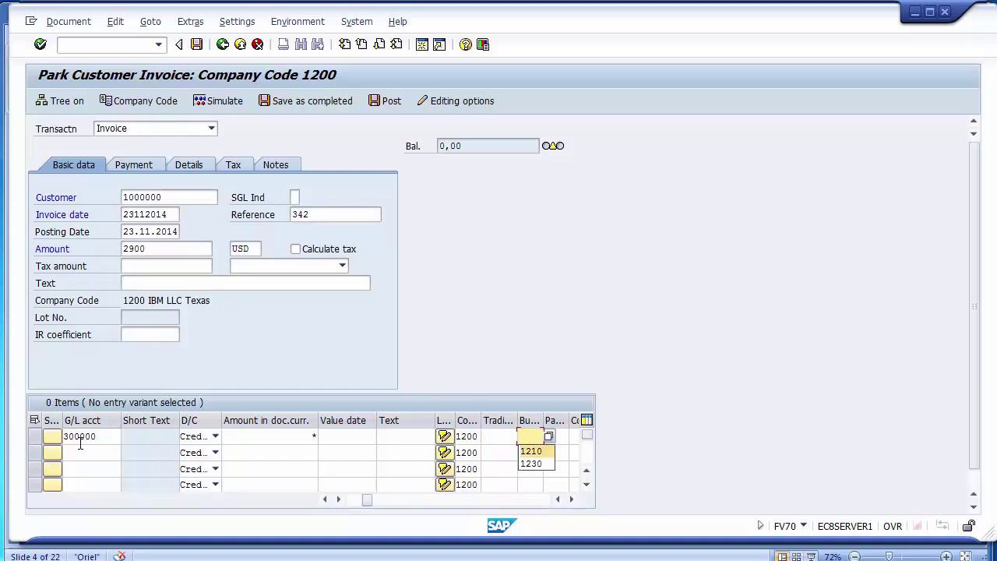
pyautogui.press('Return')
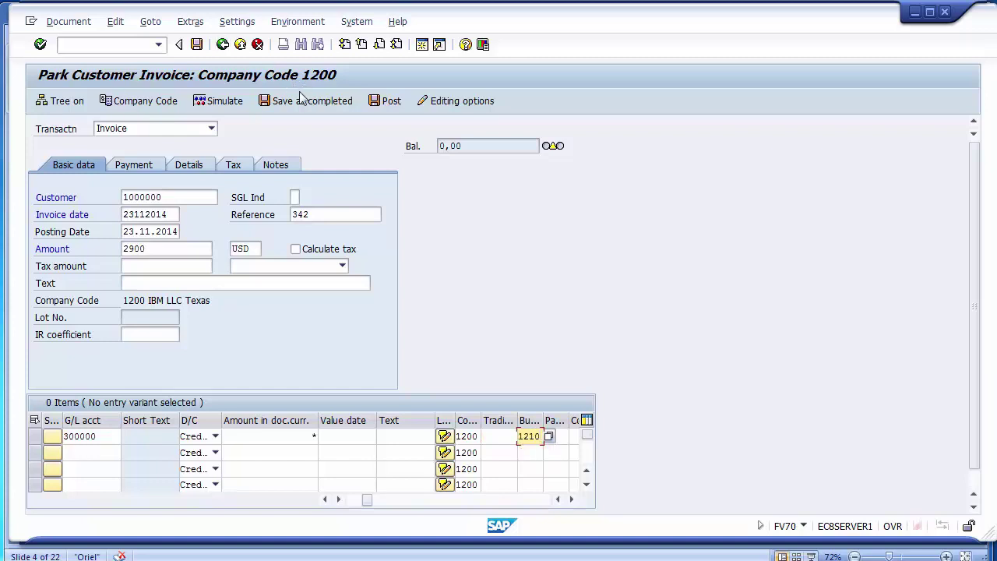
# Step: Simulate the customer invoice, accepting the down payment message, and park the document from the overview
pyautogui.click(218, 102)
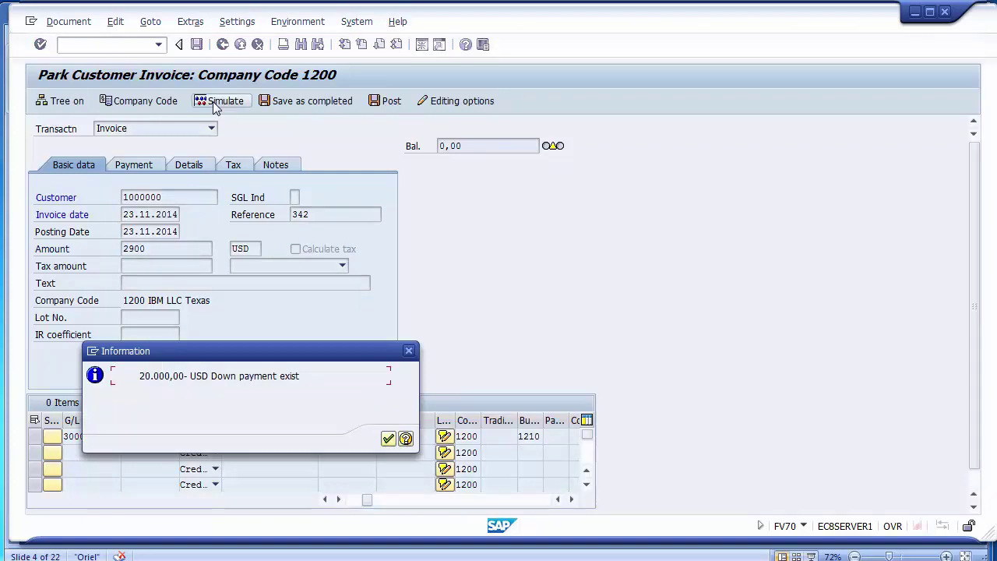
pyautogui.press('Return')
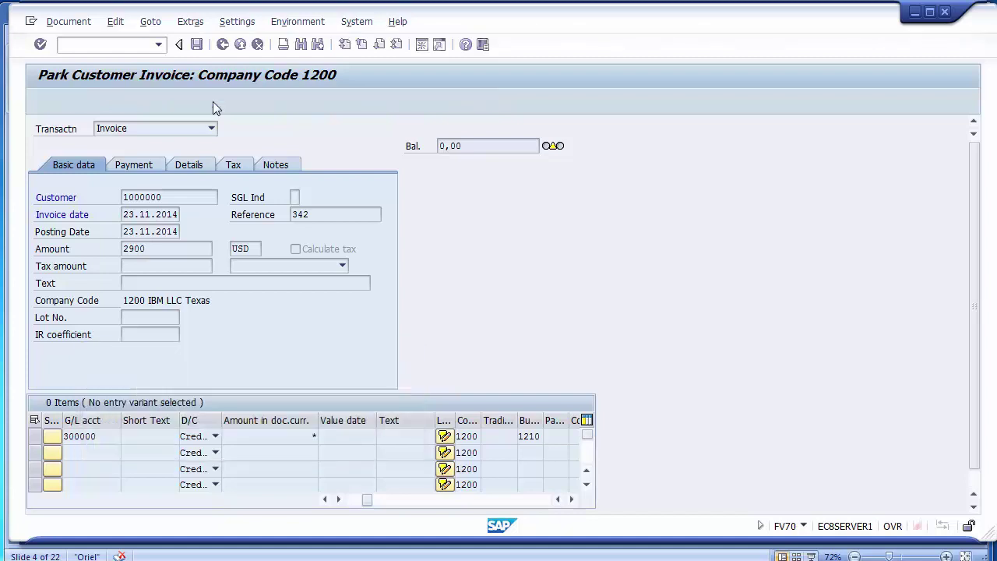
pyautogui.click(218, 101)
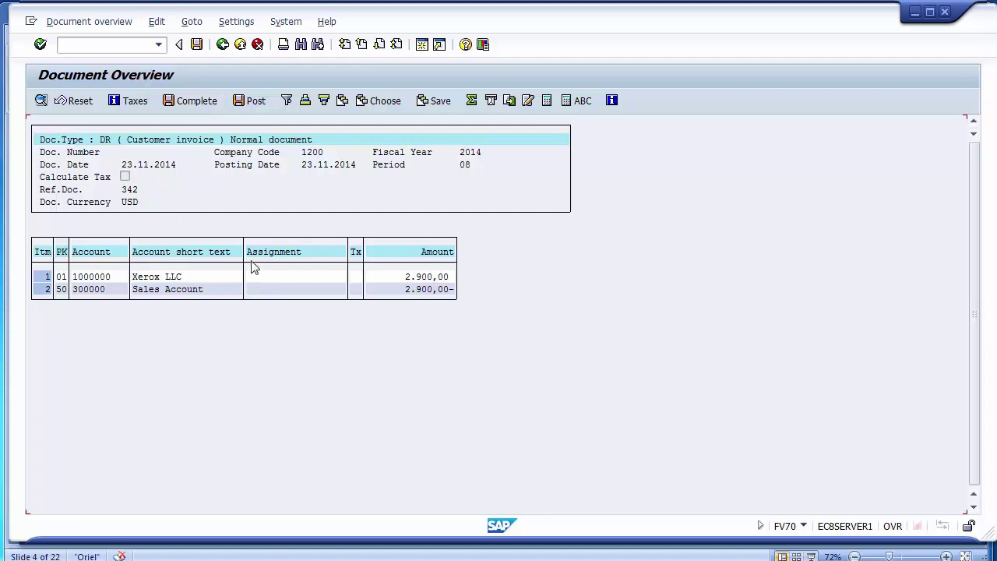
pyautogui.click(196, 44)
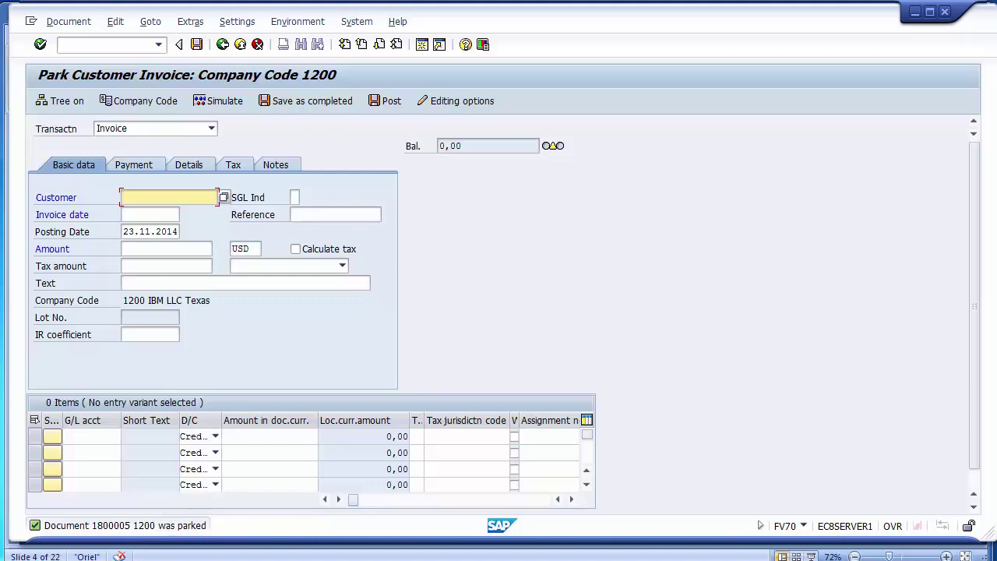
# Step: Check the transaction code for posting parked documents on the PowerPoint slide and return to SAP
pyautogui.moveTo(241, 554)
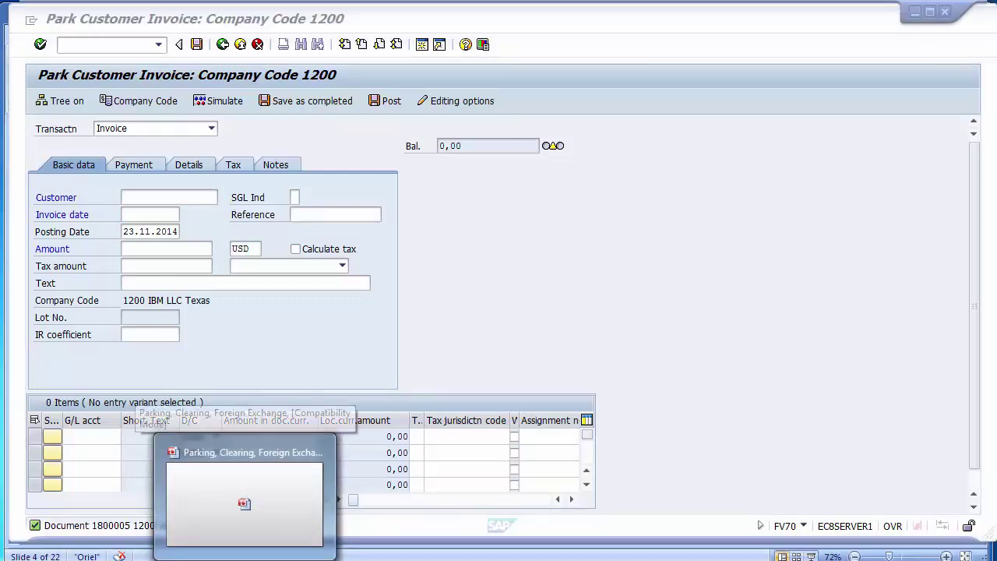
pyautogui.click(241, 479)
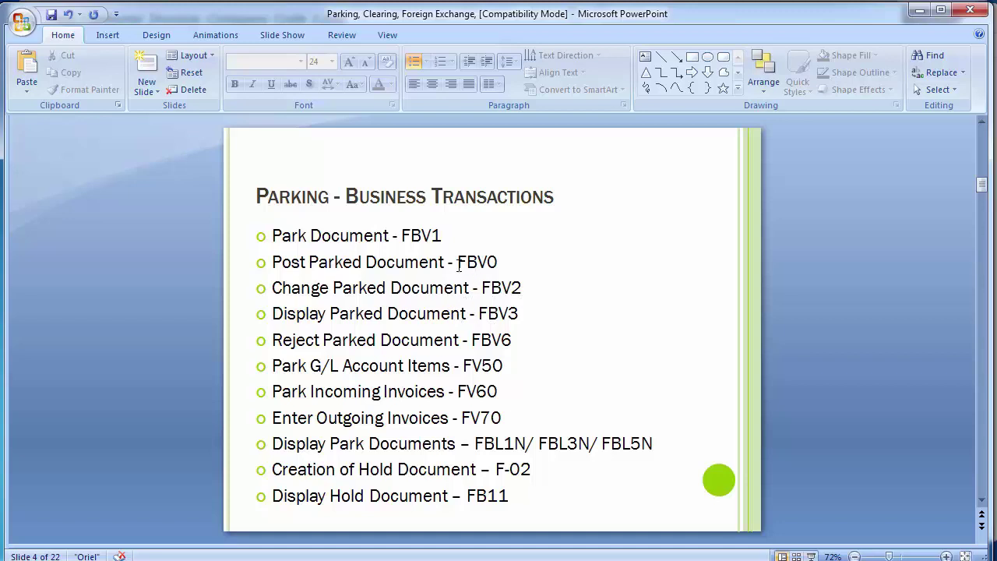
pyautogui.hotkey('alt', 'Tab')
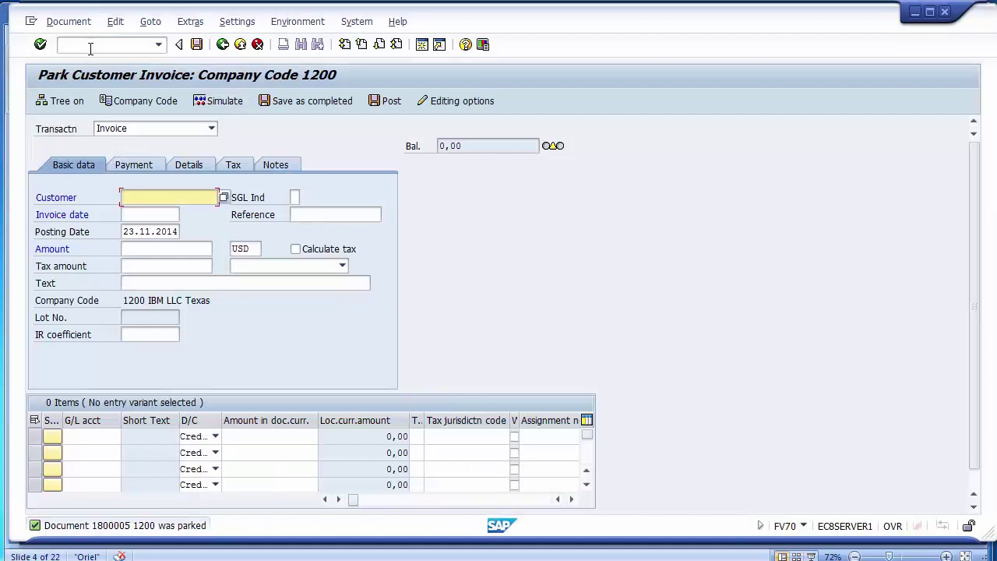
# Step: Start transaction FBV0 and open the parked customer invoice in company code 1200 for fiscal year 2014
pyautogui.click(90, 47)
pyautogui.write('/n')
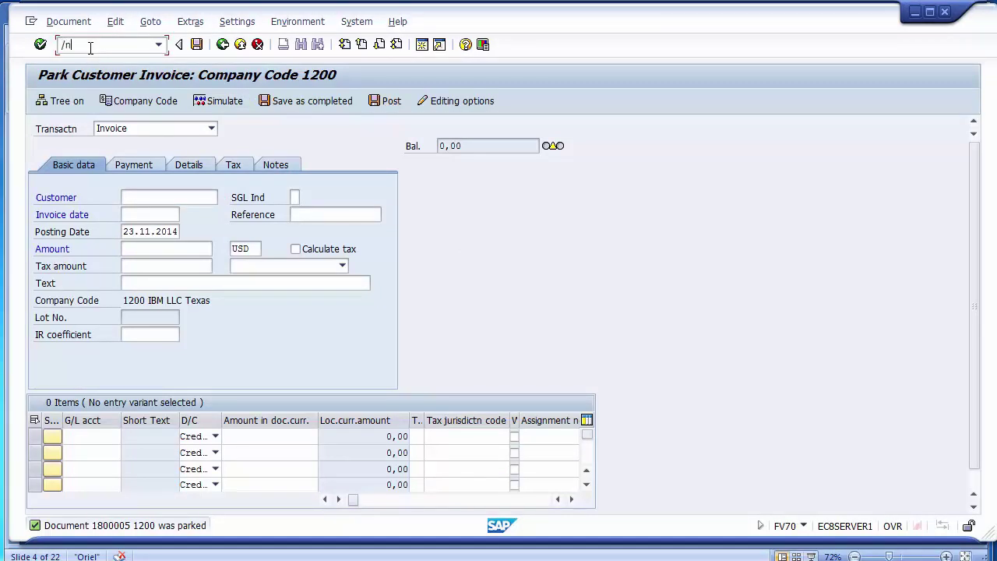
pyautogui.write('fbv0')
pyautogui.press('Return')
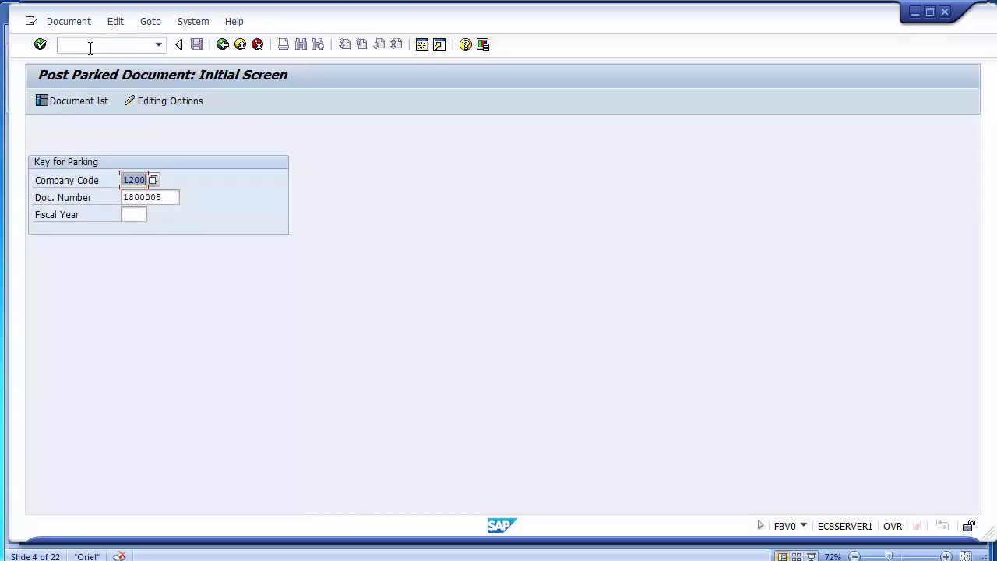
pyautogui.press('Tab')
pyautogui.press('Tab')
pyautogui.write('2014')
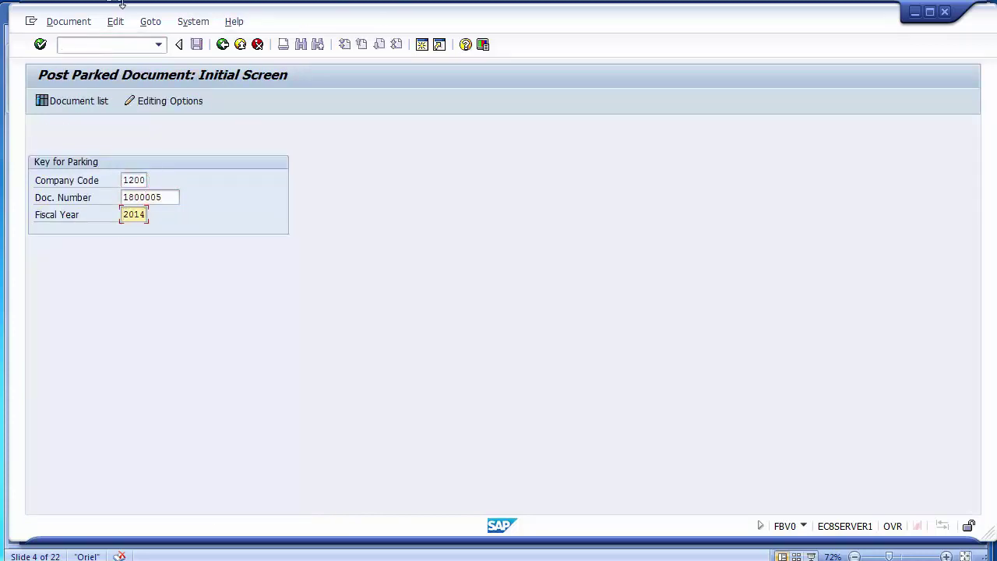
pyautogui.click(68, 21)
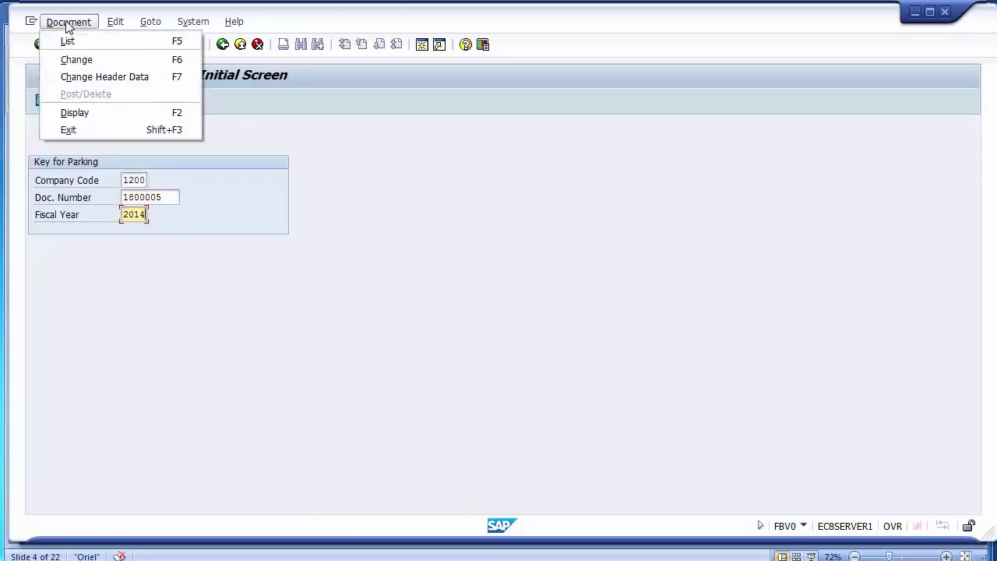
pyautogui.click(321, 263)
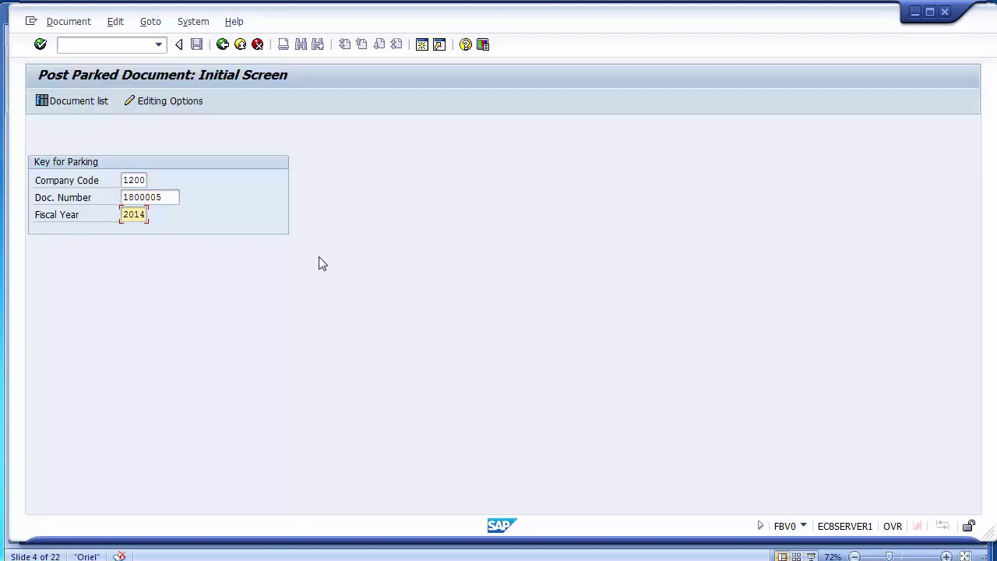
pyautogui.press('Return')
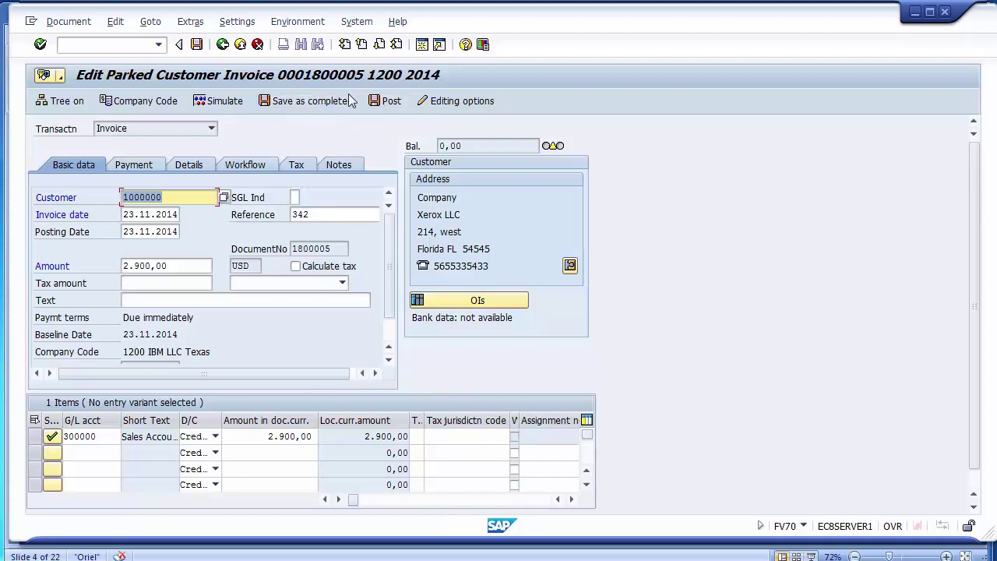
# Step: Post the parked customer invoice, accepting the down payment message and closing the posting information message
pyautogui.click(391, 102)
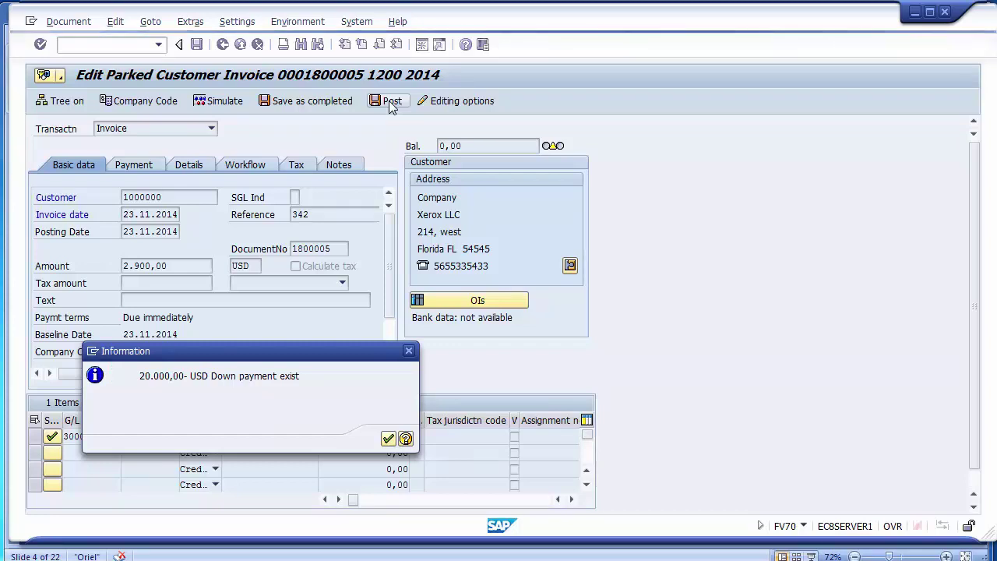
pyautogui.press('Return')
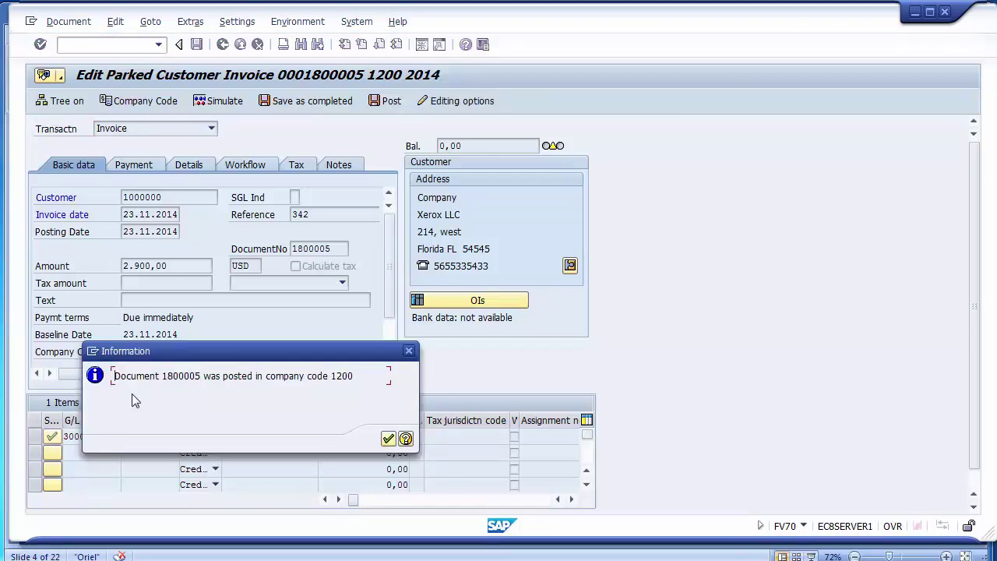
pyautogui.moveTo(162, 376); pyautogui.dragTo(366, 371)
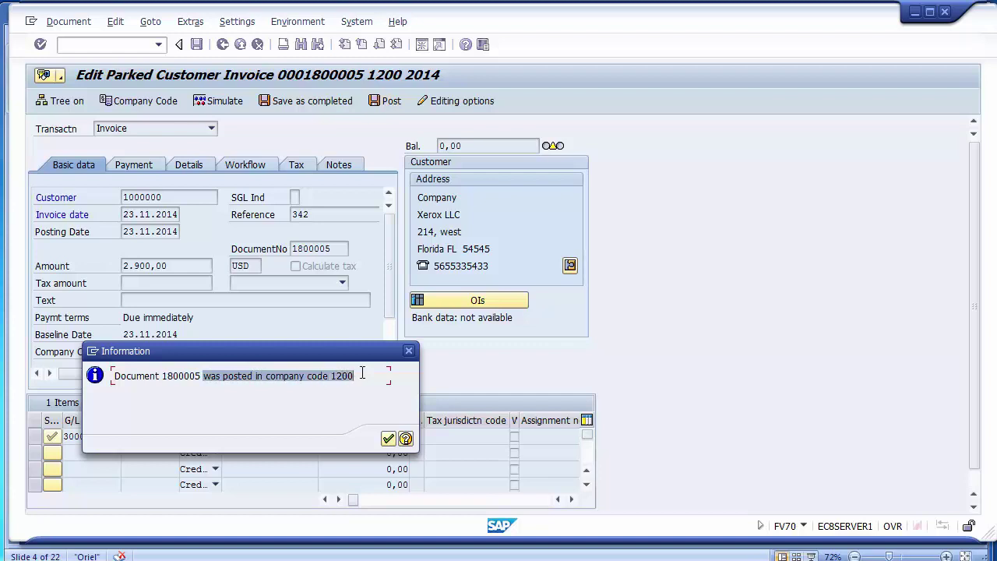
pyautogui.click(368, 373)
pyautogui.click(387, 440)
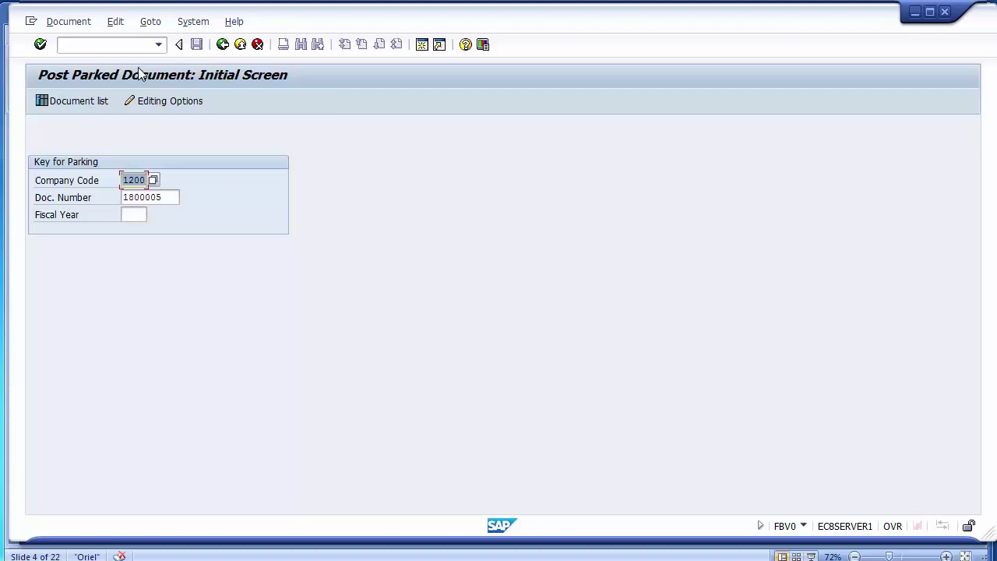
# Step: Leave the Post Parked Document transaction with /n and return to the SAP Easy Access screen
pyautogui.click(108, 45)
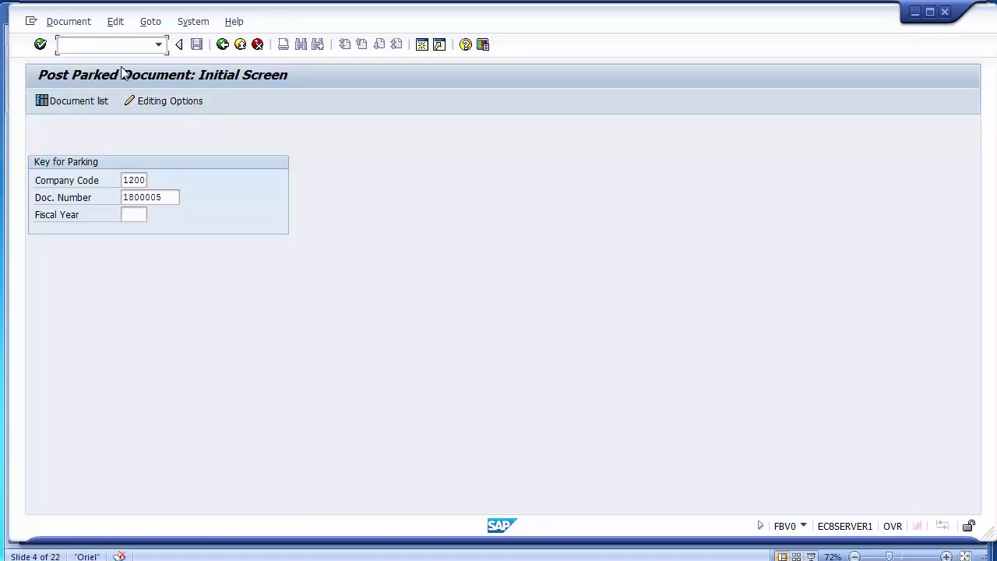
pyautogui.write('/n')
pyautogui.press('Return')
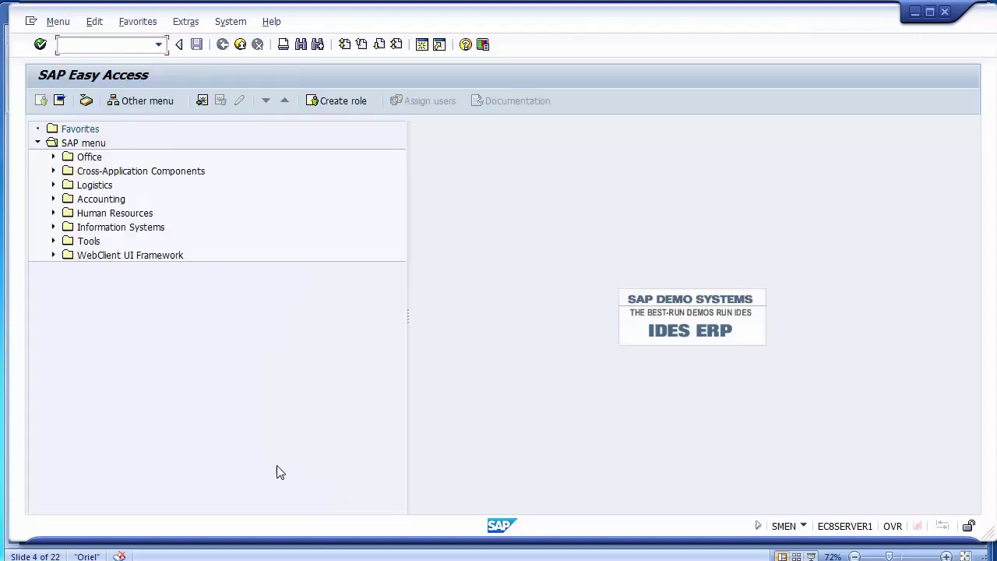
# Step: Switch to the PowerPoint presentation and review the slides comparing parked and held documents and listing the parking transaction codes
pyautogui.hotkey('alt', 'Tab')
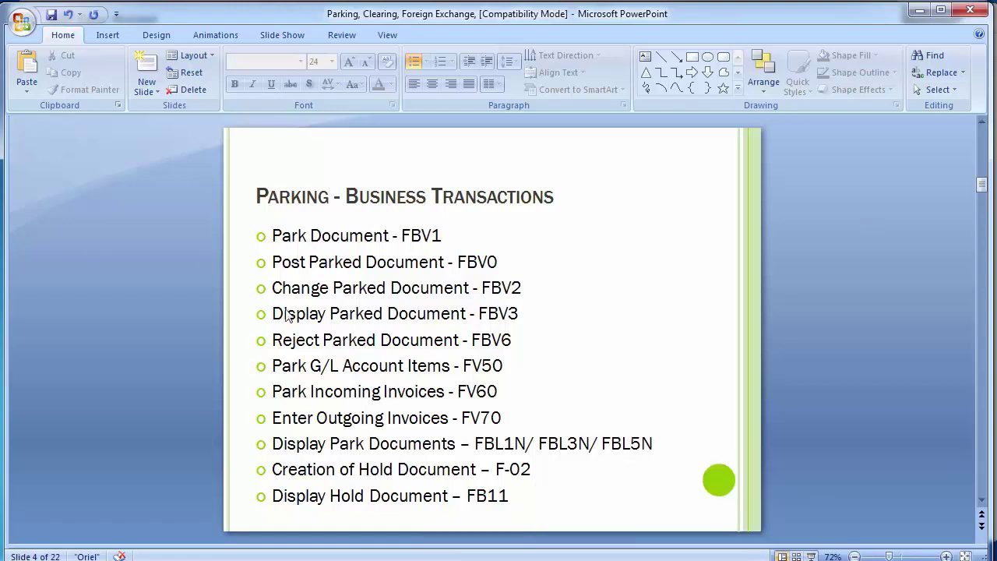
pyautogui.scroll(1, 848, 321)
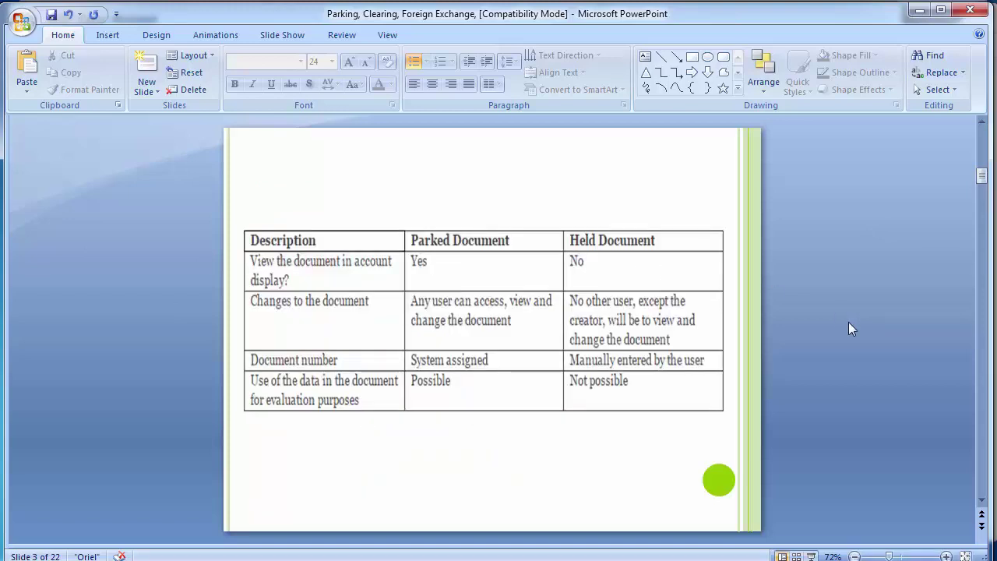
pyautogui.scroll(1, 848, 328)
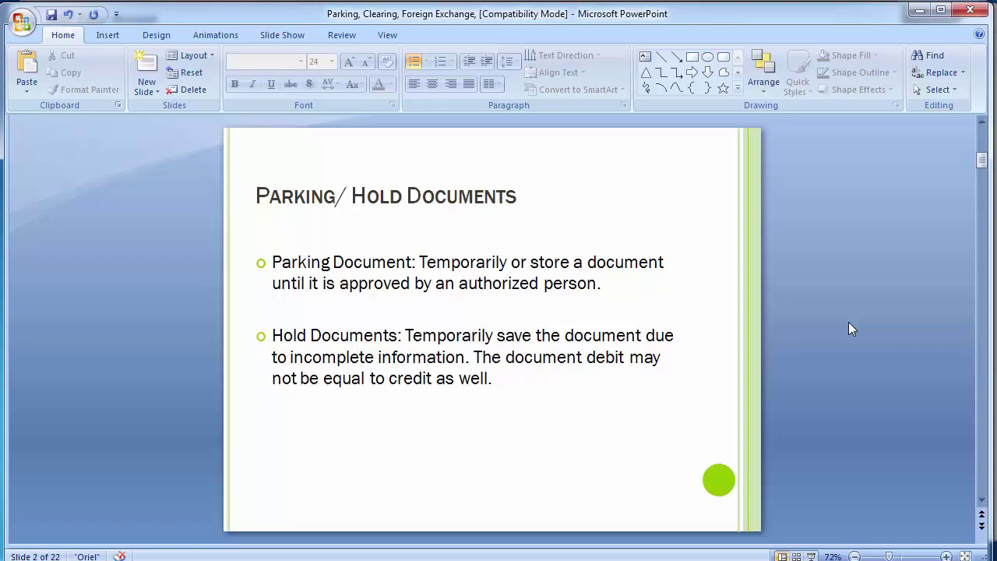
pyautogui.scroll(-2, 848, 321)
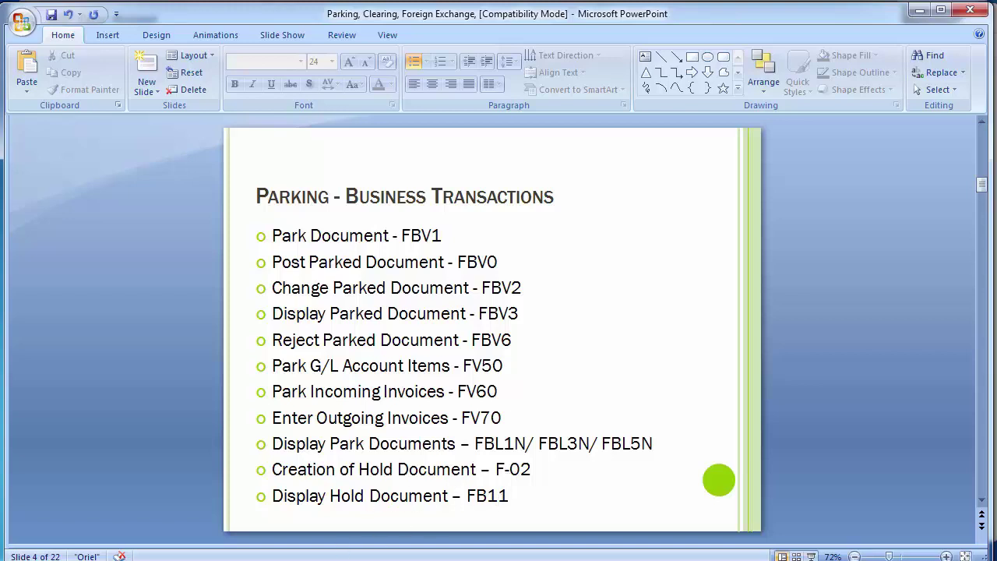
# Step: Switch back to SAP and start transaction F-02 for entering a G/L account posting
pyautogui.moveTo(351, 510)
pyautogui.click(379, 501)
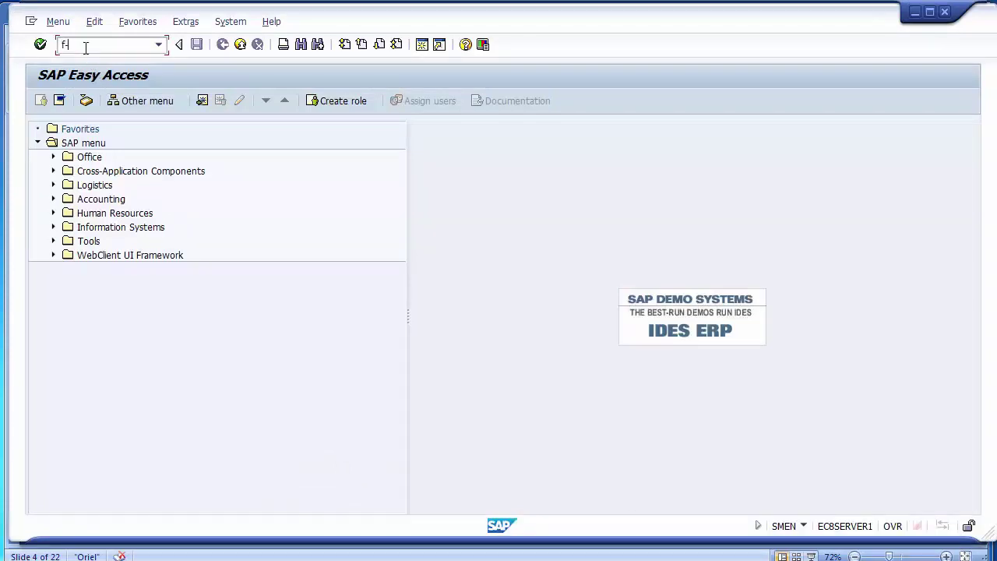
pyautogui.press('Return')
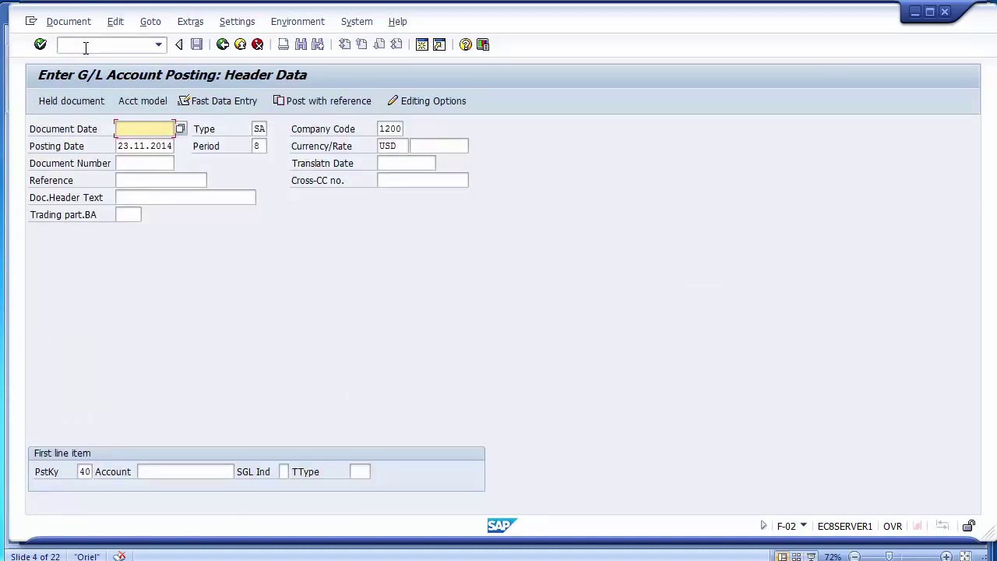
# Step: Set the document date to 22112014 and the posting date to 22.11.2014
pyautogui.press('Down')
pyautogui.press('Down')
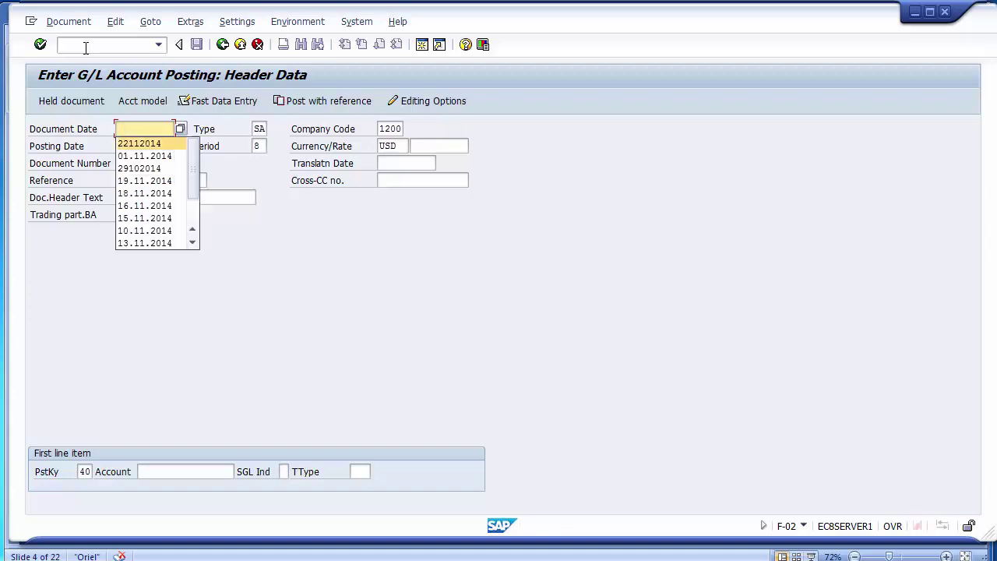
pyautogui.press('Return')
pyautogui.press('Tab')
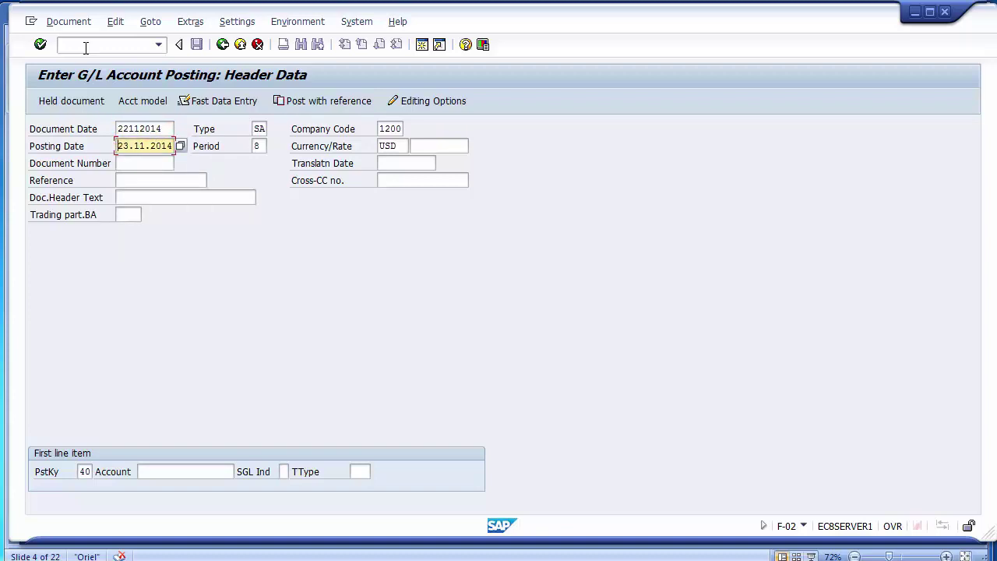
pyautogui.press('Tab')
# Step: Enter G/L account 400004 for the first line item with posting key 40 and proceed to its details
pyautogui.press('Tab')
pyautogui.press('Tab')
pyautogui.press('Tab')
pyautogui.press('Tab')
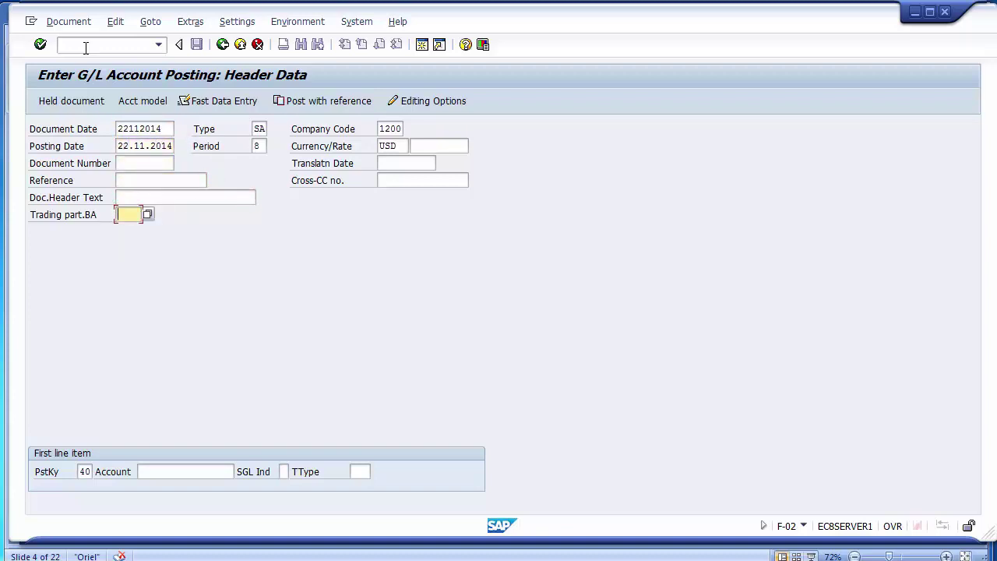
pyautogui.press('Down')
pyautogui.press('Down')
pyautogui.press('Down')
pyautogui.press('Down')
pyautogui.press('Down')
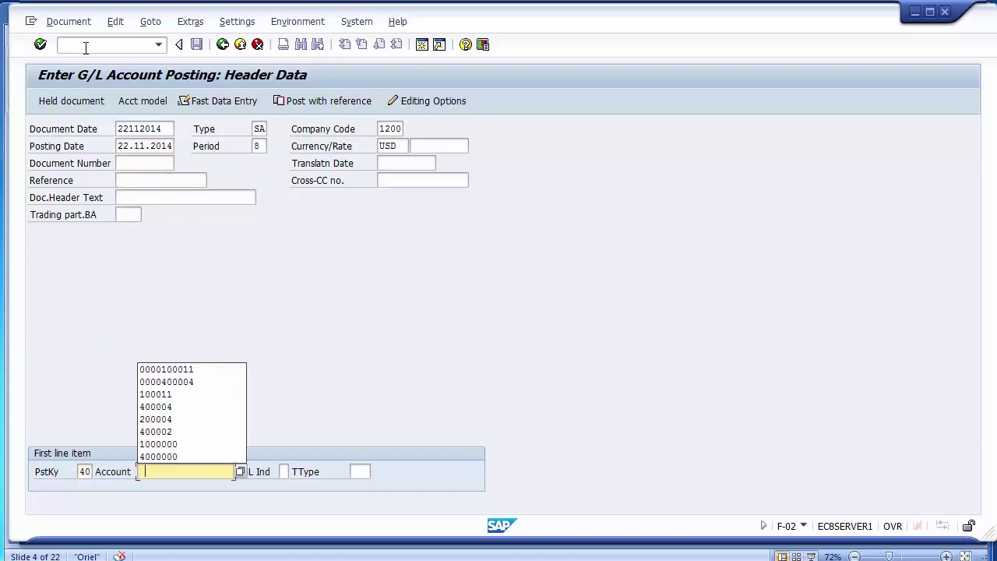
pyautogui.press('Return')
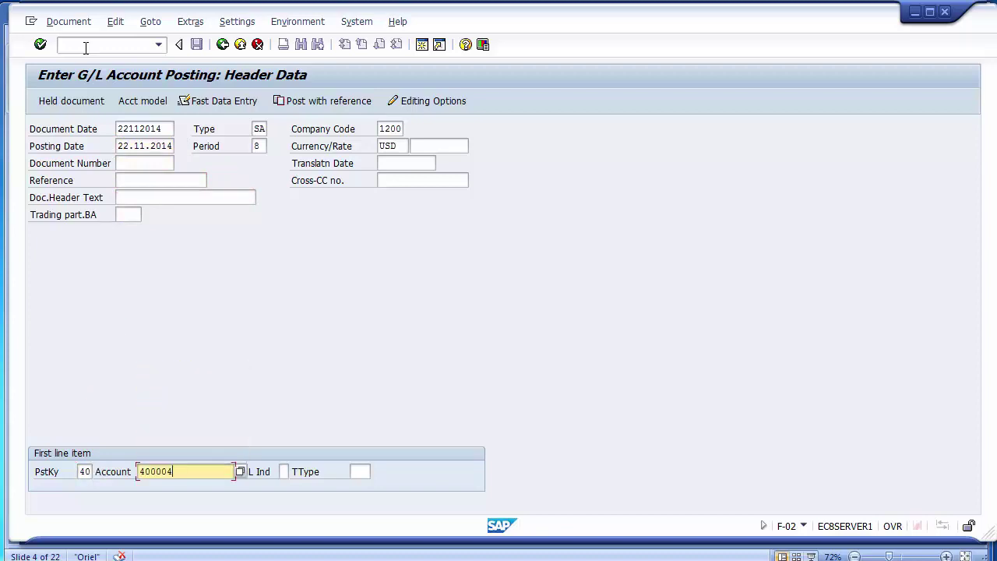
pyautogui.press('Return')
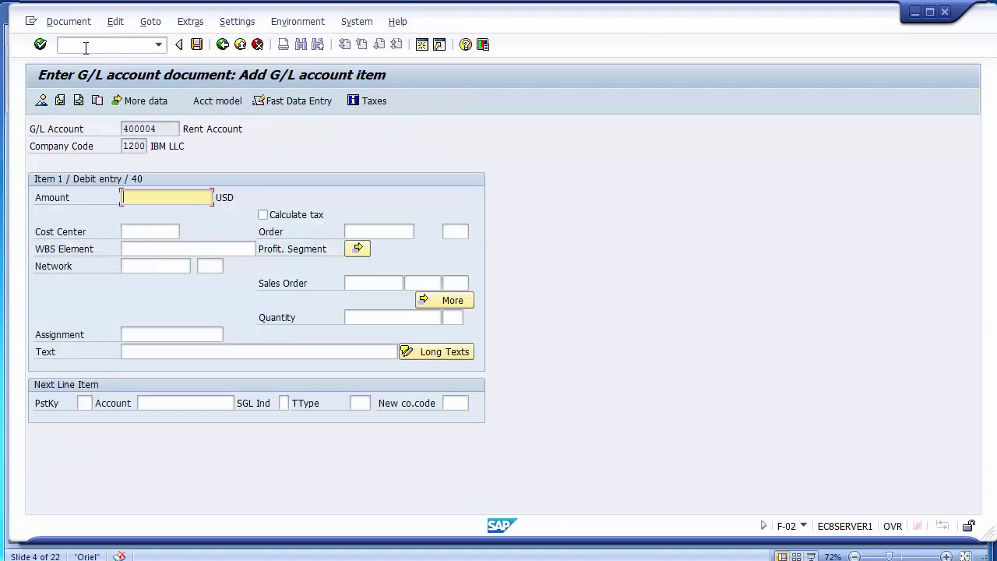
# Step: Set the debit item's amount to 1000 USD
pyautogui.press('Down')
pyautogui.press('Down')
pyautogui.press('Down')
pyautogui.press('Down')
pyautogui.press('Return')
pyautogui.press('Tab')
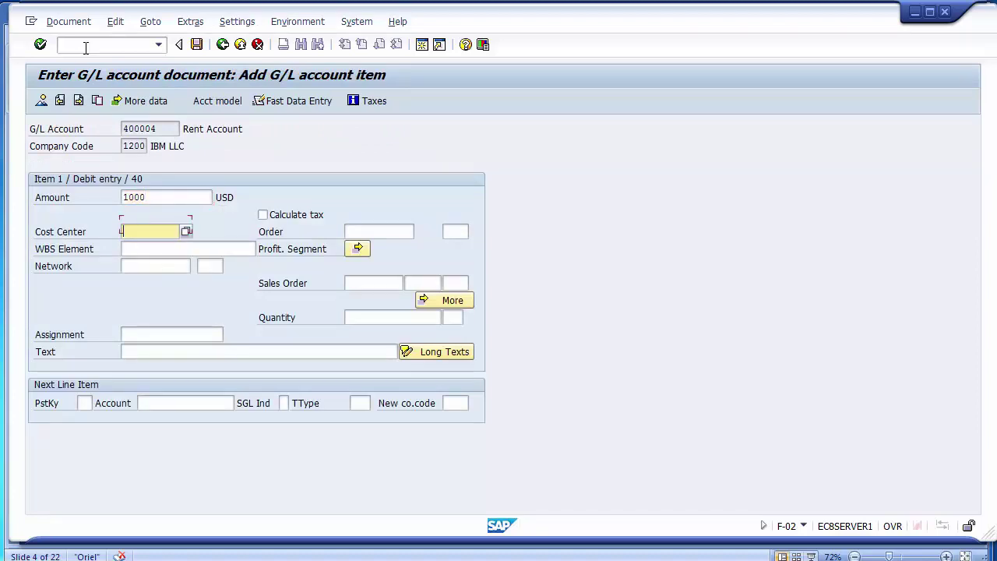
# Step: Assign business area 1210 to the debit item in its additional coding block and confirm
pyautogui.press('Tab')
pyautogui.press('Tab')
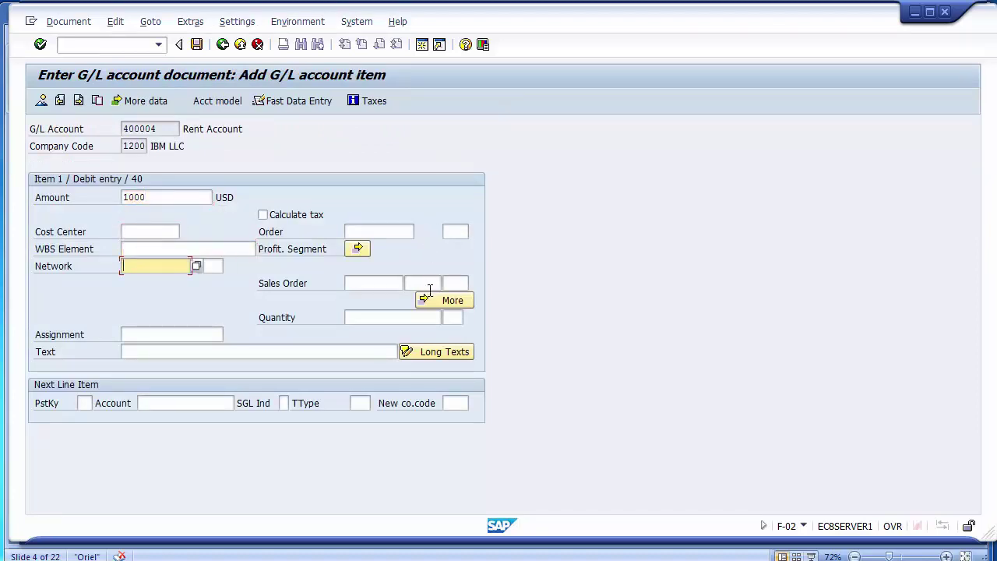
pyautogui.click(440, 300)
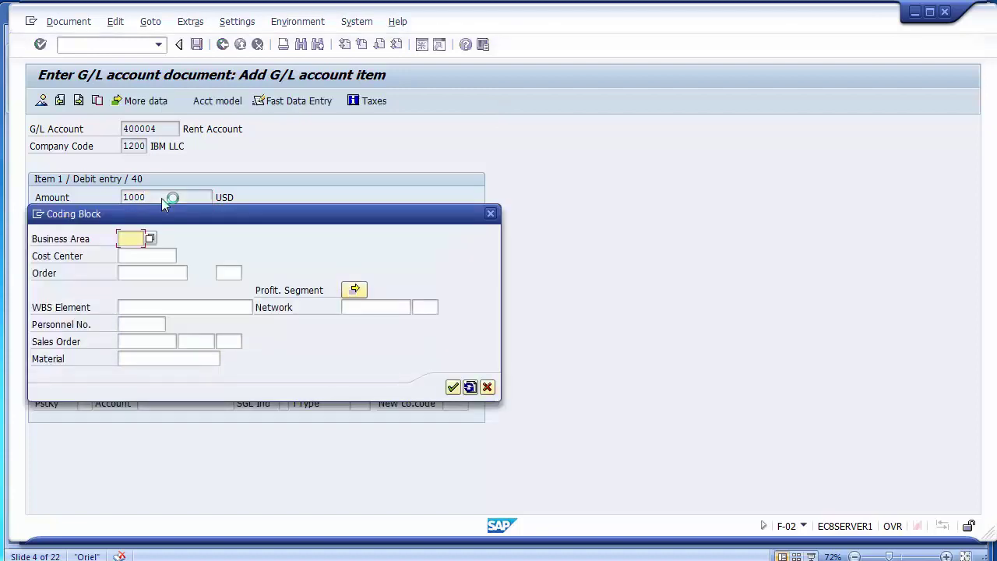
pyautogui.press('Down')
pyautogui.press('Return')
pyautogui.press('Return')
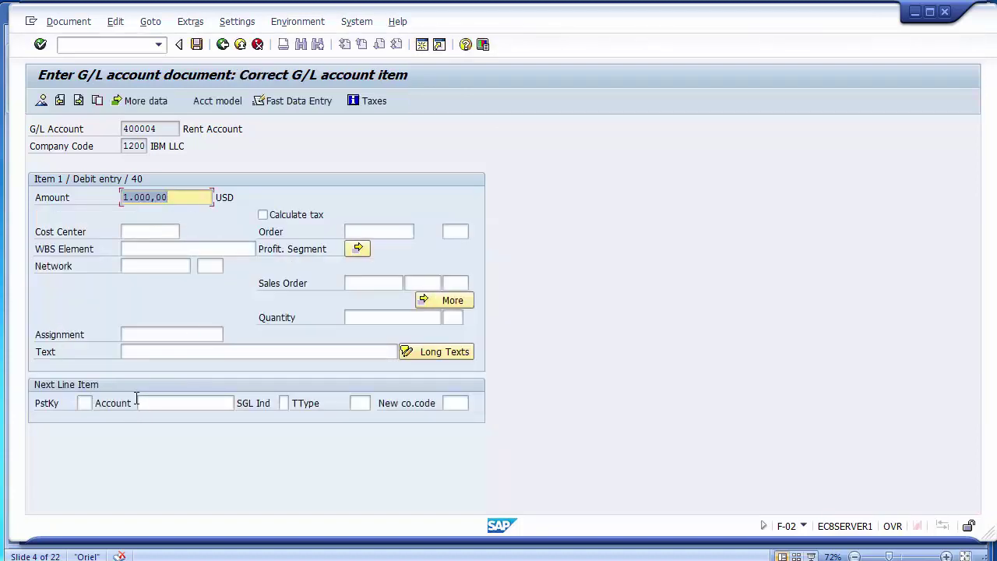
# Step: Enter the next line item with posting key 50 and account 100011, and proceed to its details
pyautogui.click(86, 403)
pyautogui.write('50')
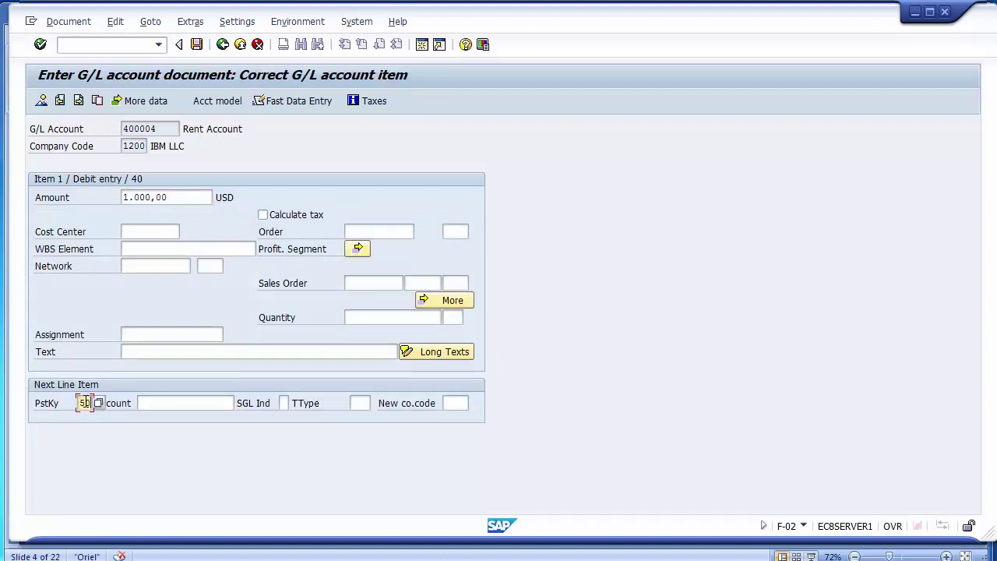
pyautogui.press('Tab')
pyautogui.press('Down')
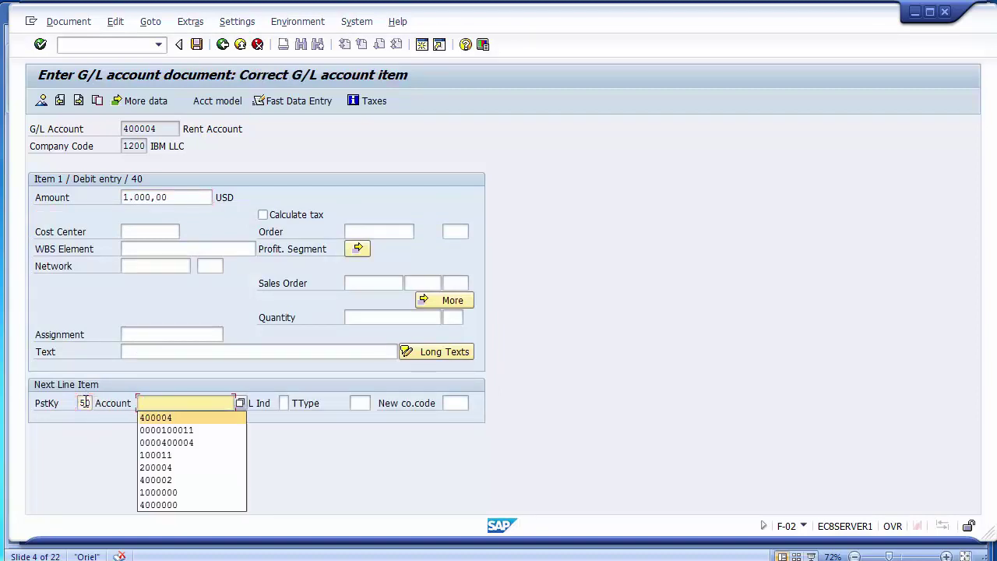
pyautogui.press('Down')
pyautogui.press('Down')
pyautogui.press('Down')
pyautogui.press('Return')
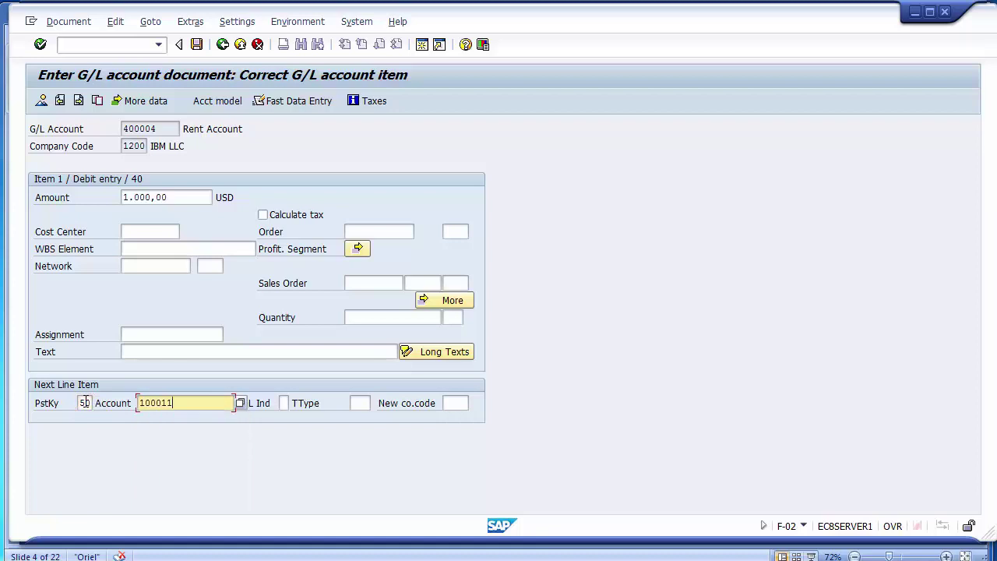
pyautogui.press('Return')
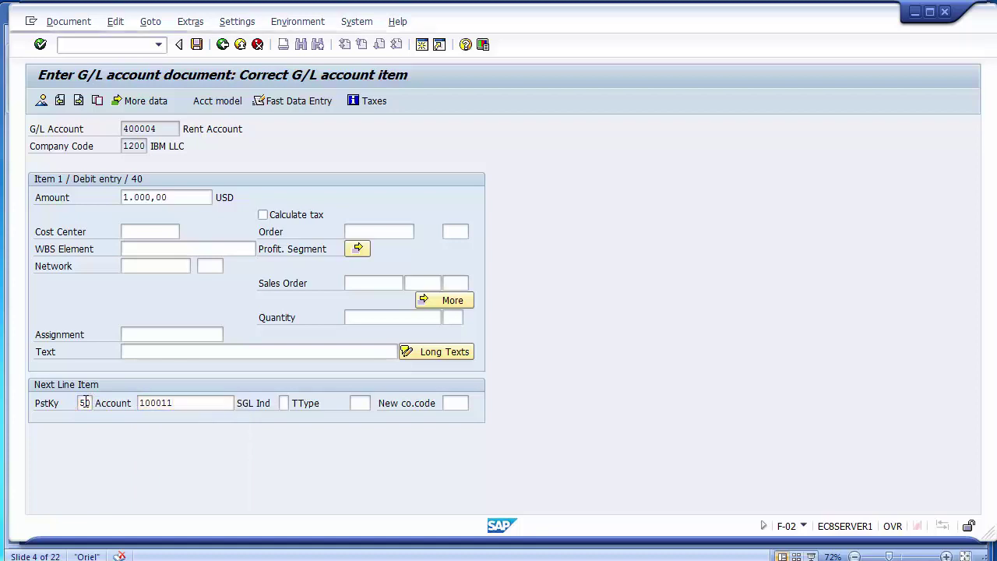
# Step: Fill in the credit item with amount 1000, business area 1210 and value date 22112014
pyautogui.press('Down')
pyautogui.press('Return')
pyautogui.press('Tab')
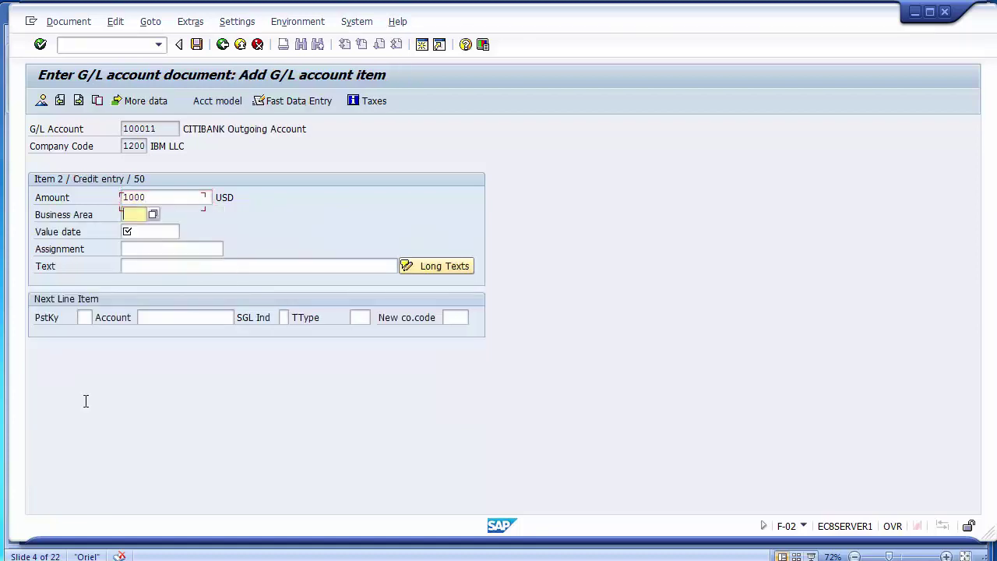
pyautogui.write('1210')
pyautogui.press('Tab')
pyautogui.press('Down')
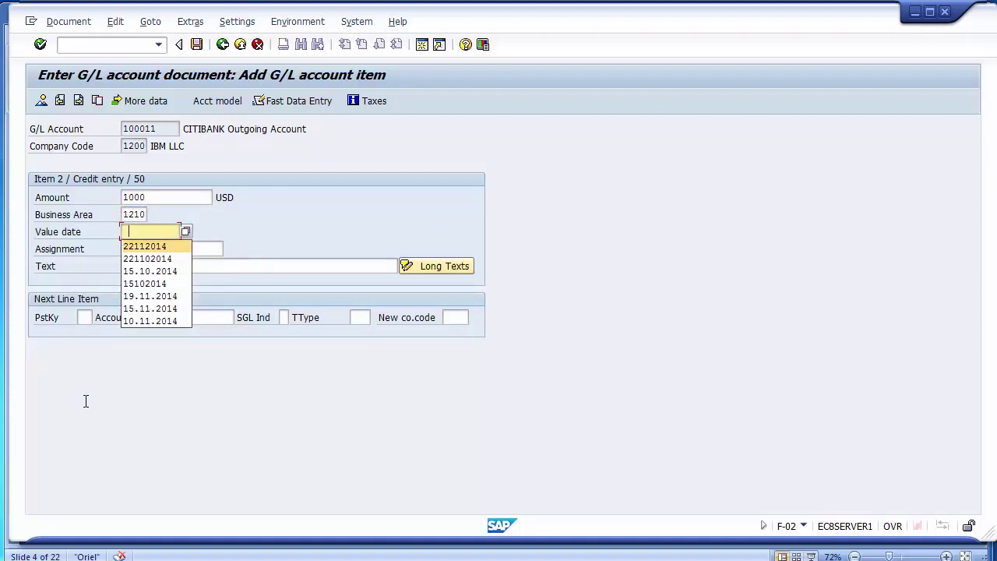
pyautogui.press('Return')
pyautogui.press('Tab')
# Step: Enter "Rent paid Hold" as the credit item's text, adapting the stored entry "Rent paid for Oct."
pyautogui.press('Tab')
pyautogui.press('Down')
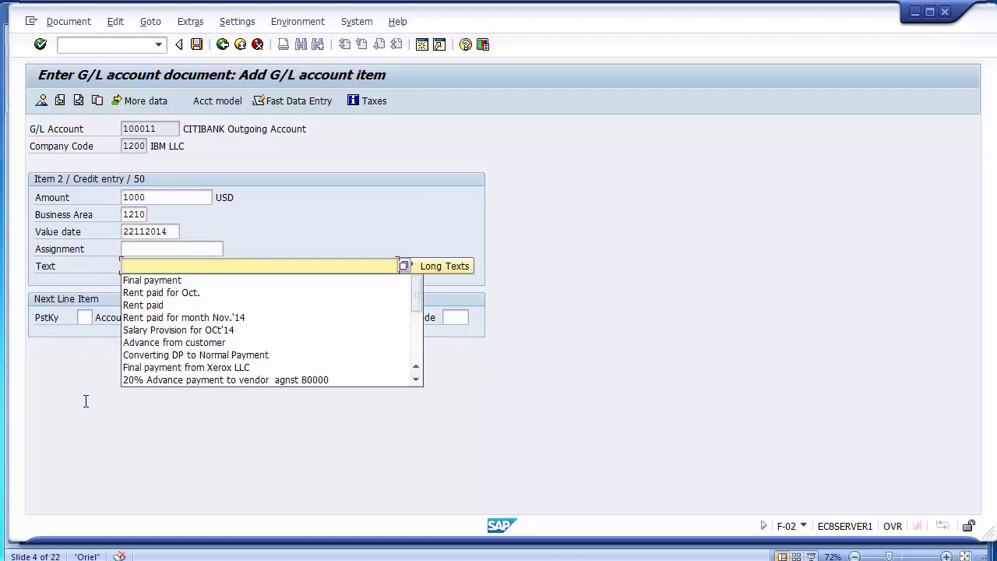
pyautogui.click(229, 294)
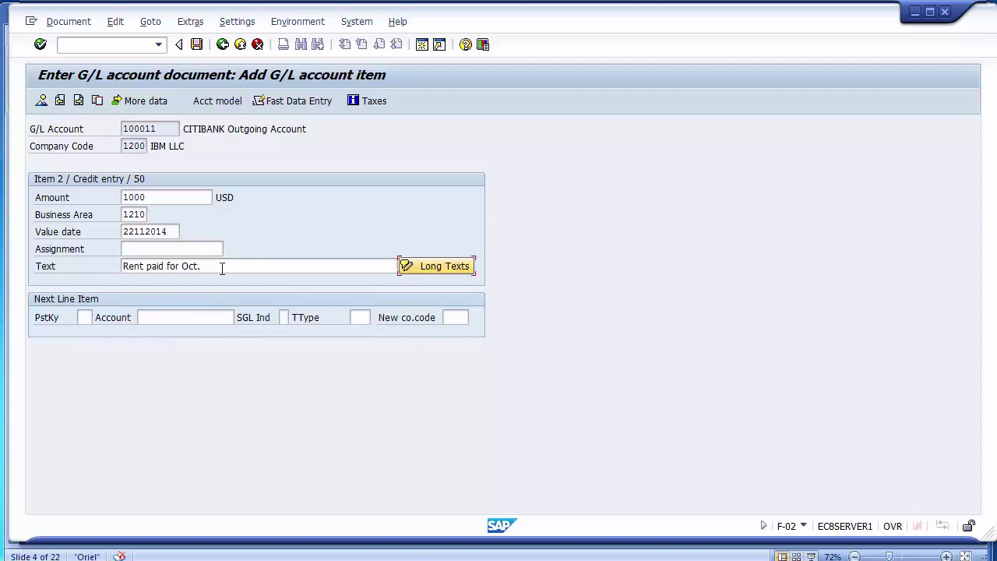
pyautogui.click(222, 268)
pyautogui.press('BackSpace')
pyautogui.press('BackSpace')
pyautogui.press('BackSpace')
pyautogui.press('BackSpace')
pyautogui.press('BackSpace')
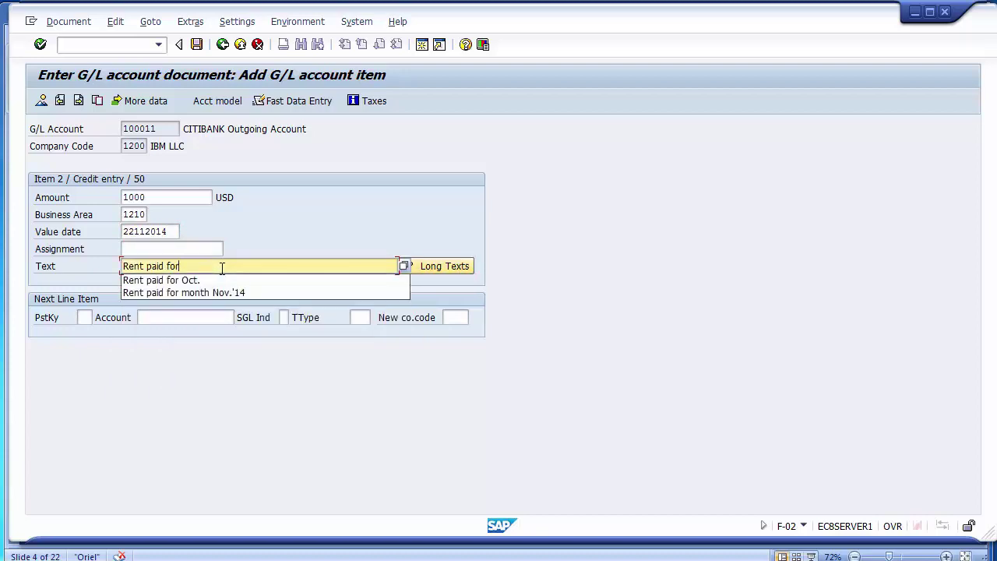
pyautogui.press('BackSpace')
pyautogui.press('BackSpace')
pyautogui.press('BackSpace')
pyautogui.write('Hold')
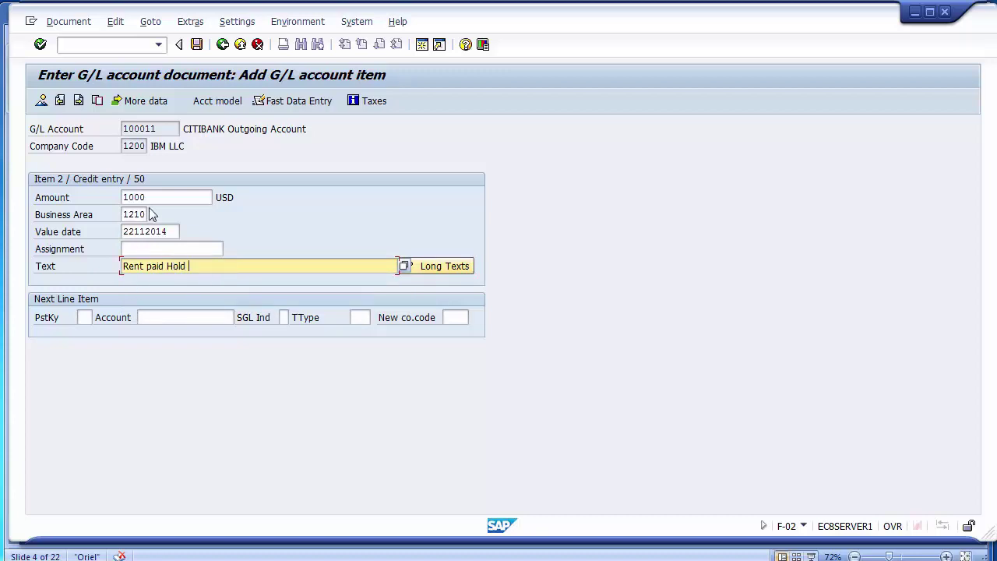
# Step: Simulate the document and check which document actions are available in the overview
pyautogui.click(69, 21)
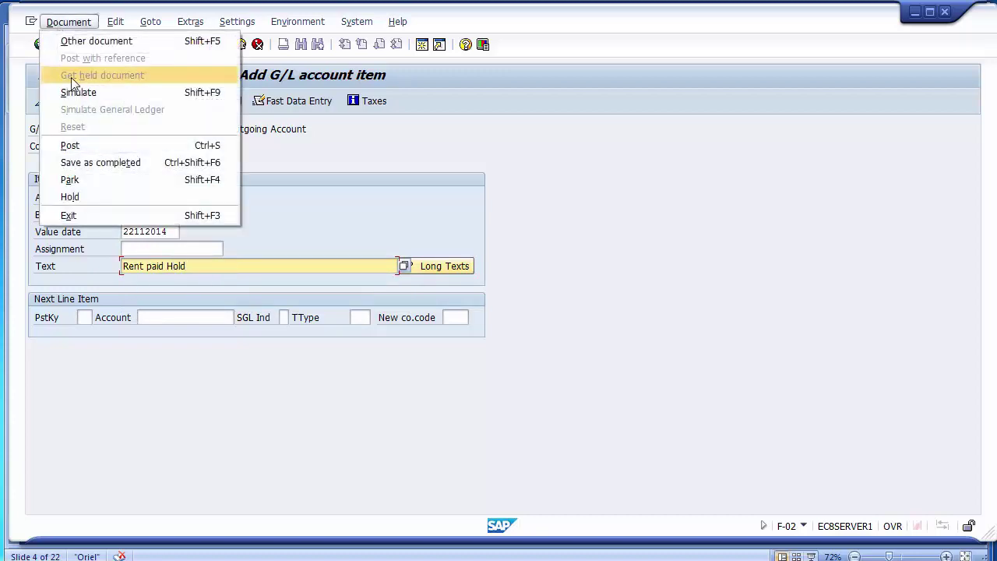
pyautogui.click(78, 97)
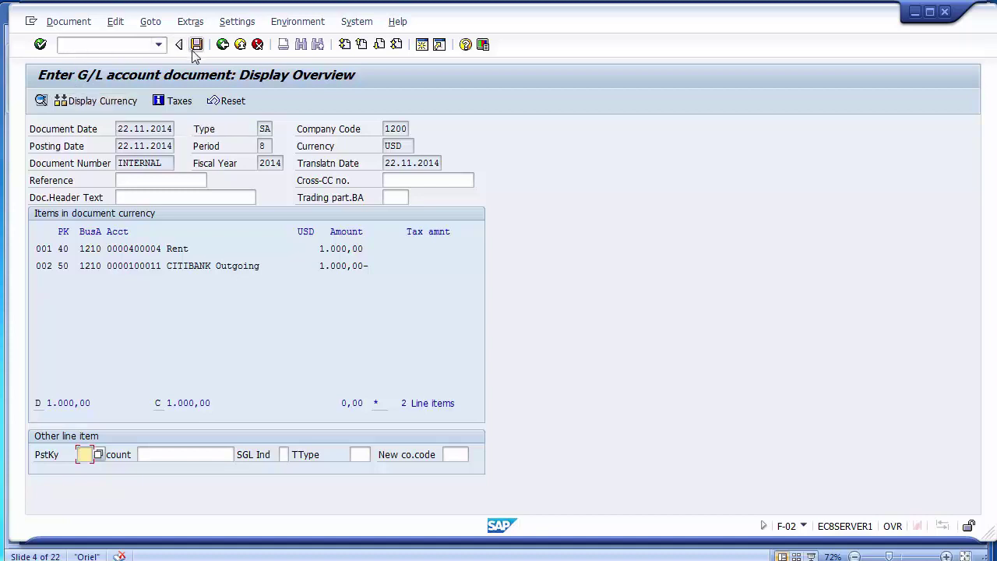
pyautogui.click(69, 21)
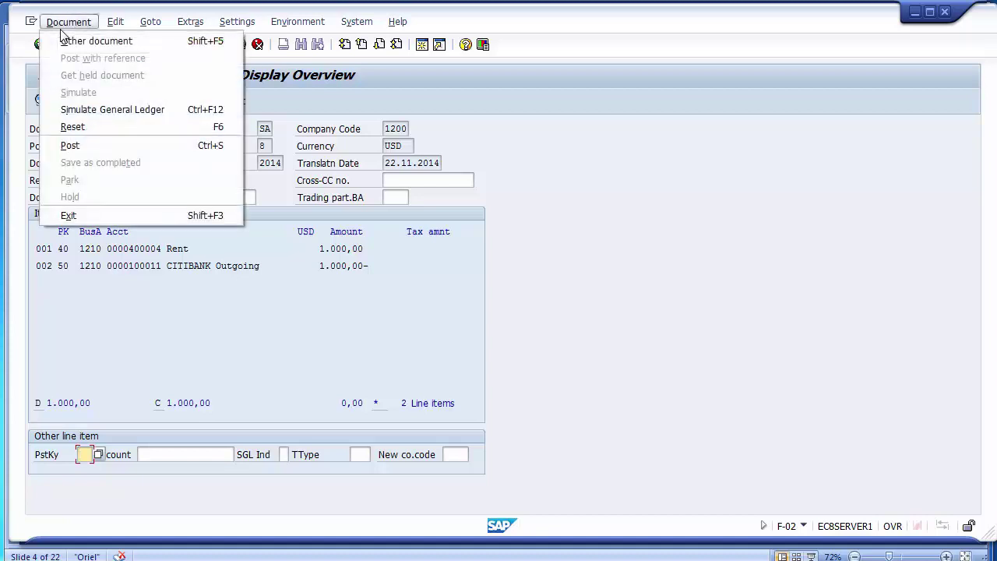
pyautogui.click(217, 335)
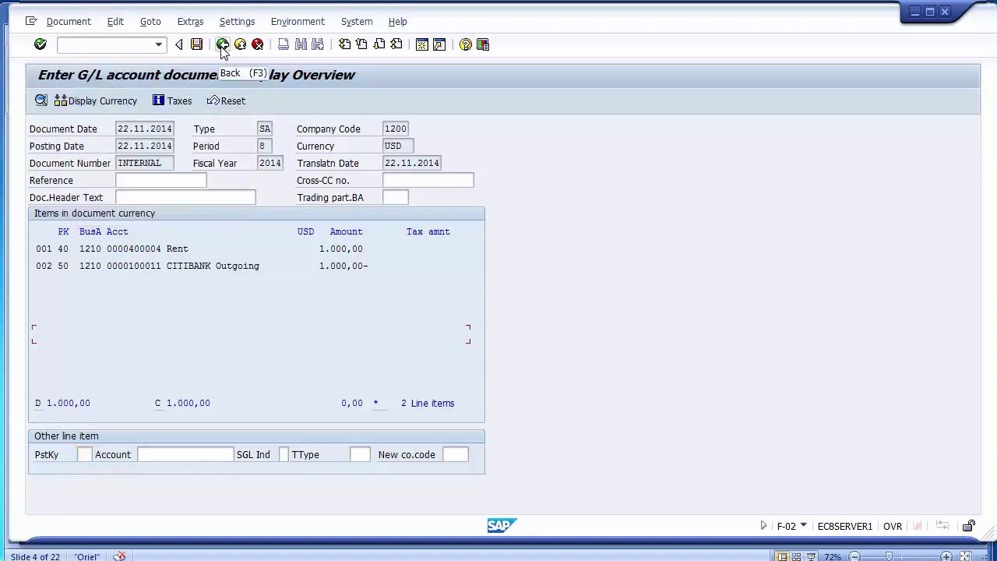
# Step: Try to leave the simulated overview without discarding the data, and open the Rent line item before returning to the overview
pyautogui.click(222, 45)
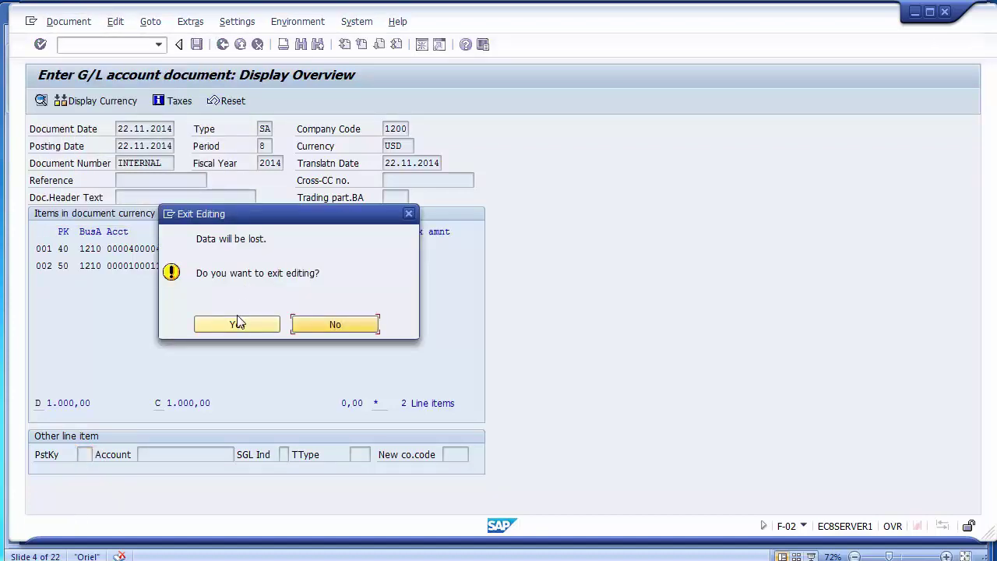
pyautogui.click(262, 327)
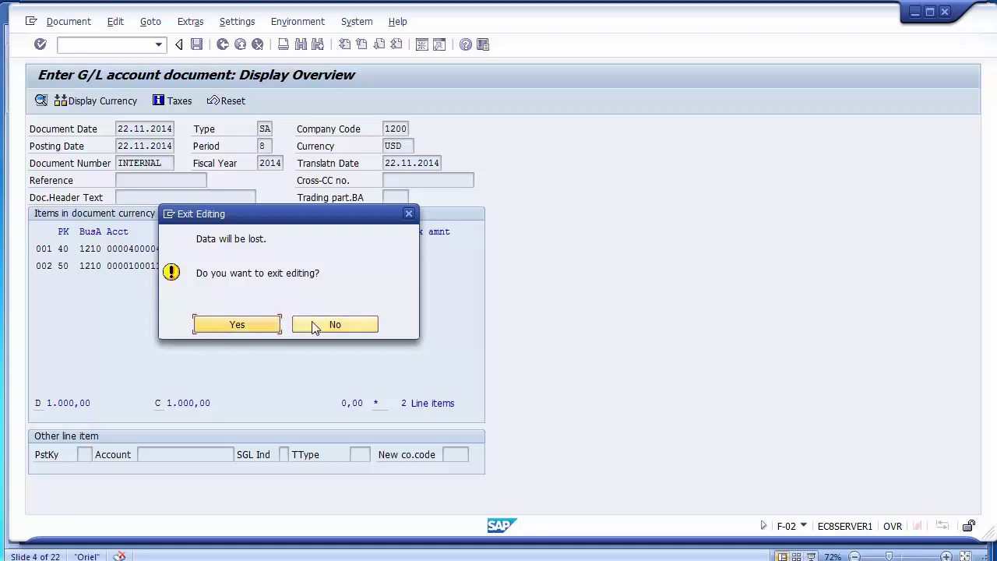
pyautogui.click(117, 250)
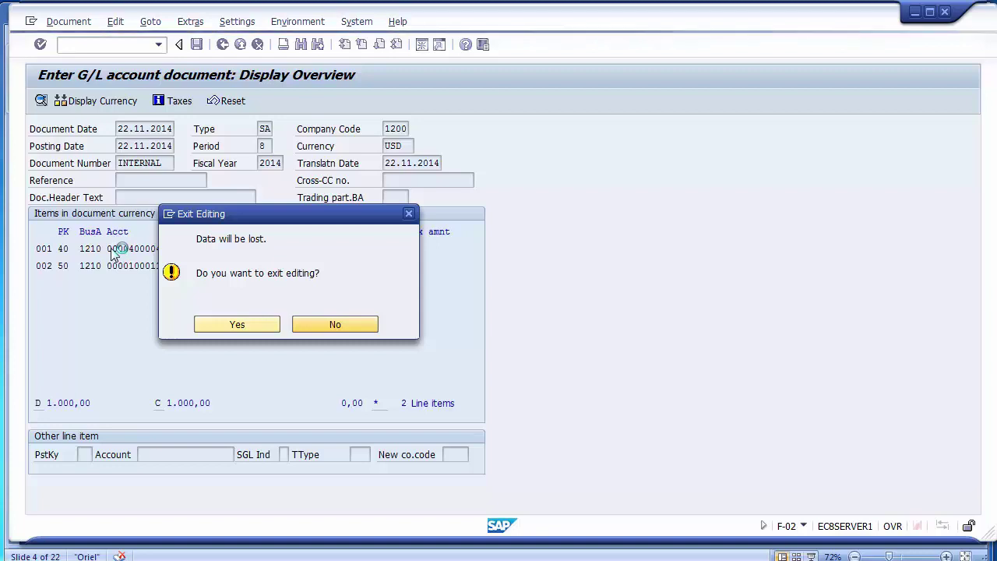
pyautogui.click(235, 326)
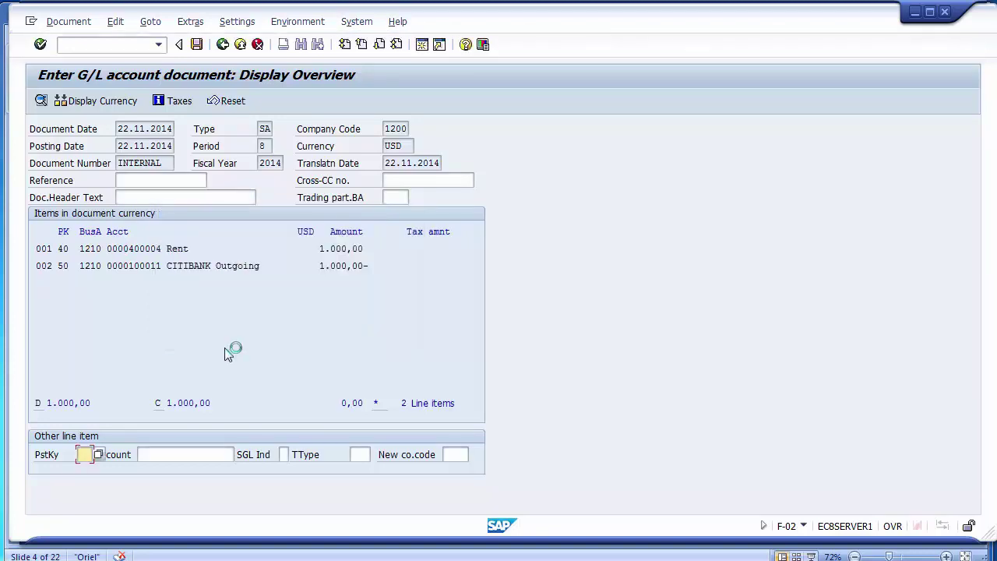
pyautogui.doubleClick(160, 248)
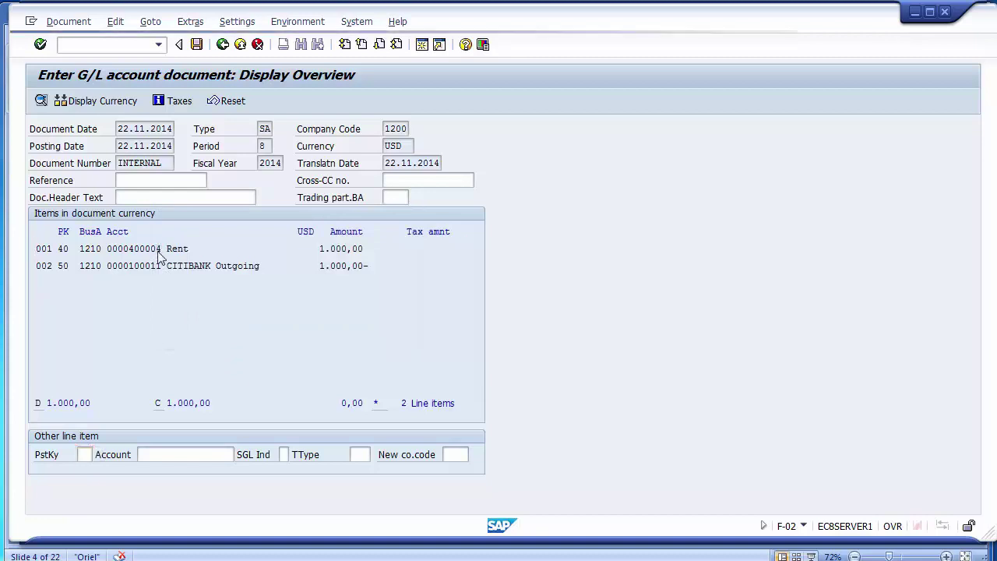
pyautogui.click(222, 46)
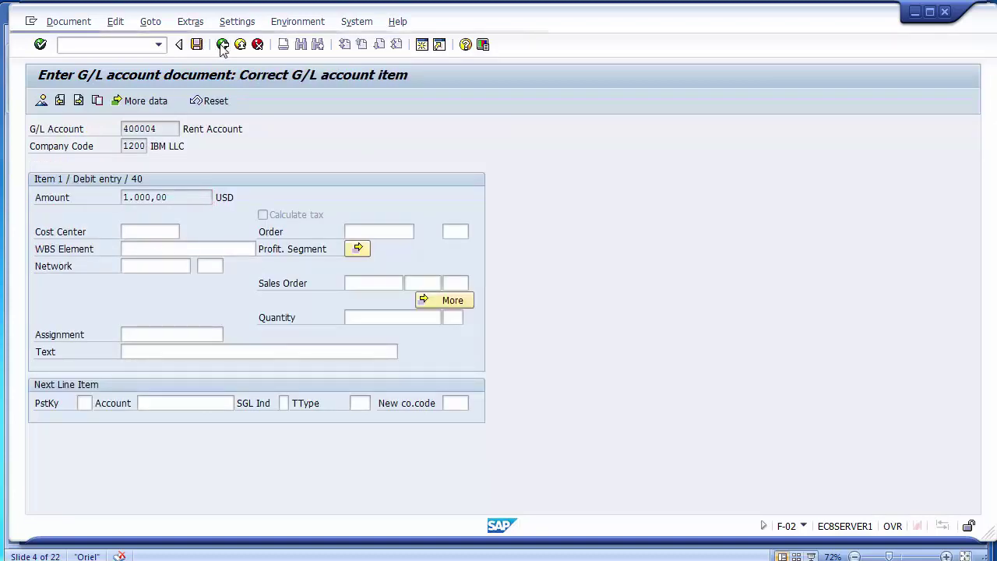
# Step: Abandon the simulated document and restart the G/L posting transaction with /nf-02
pyautogui.click(107, 44)
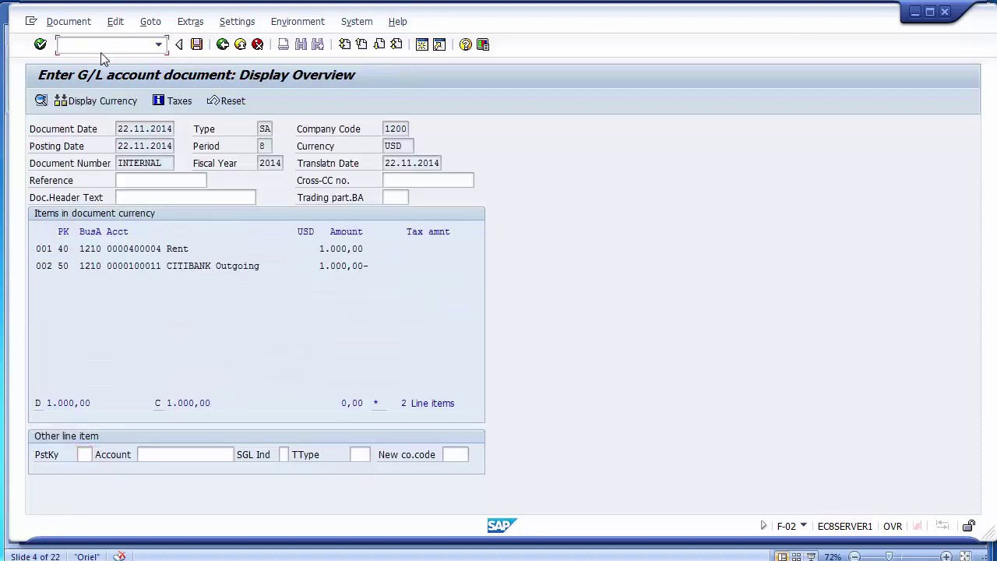
pyautogui.write('/nf-02')
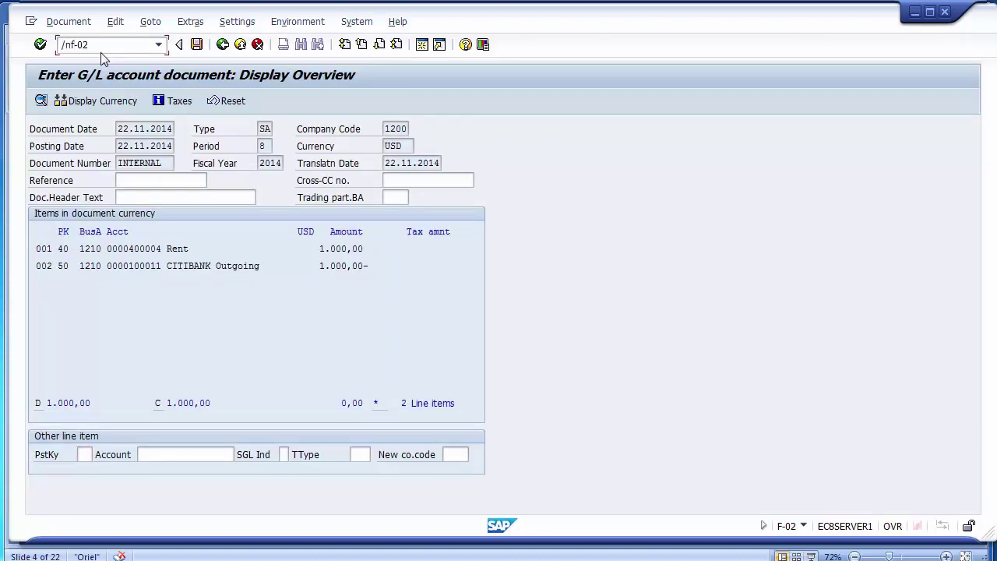
pyautogui.press('Return')
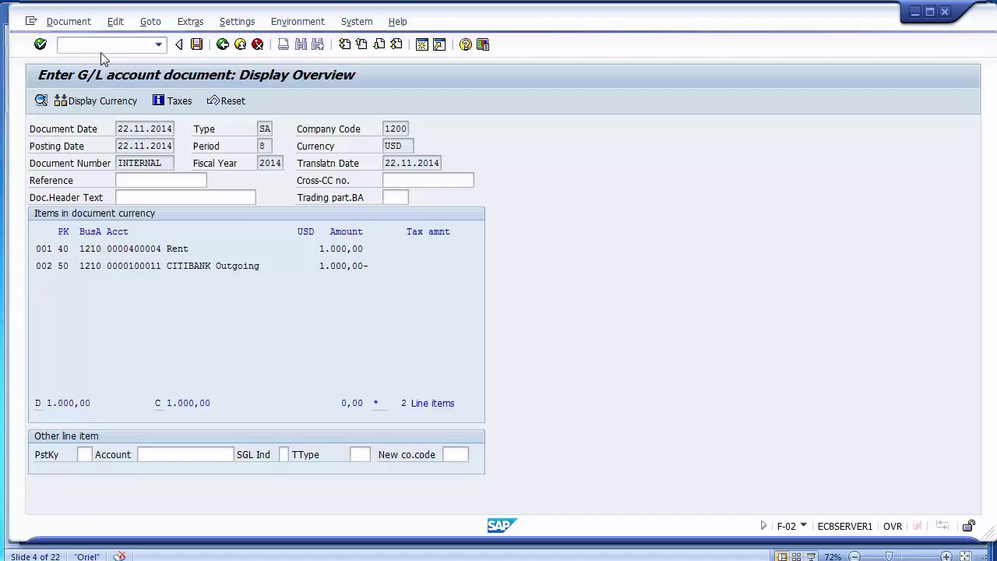
# Step: Set the new document's document date to 22112014 and the day of its posting date to 22
pyautogui.write('22112014')
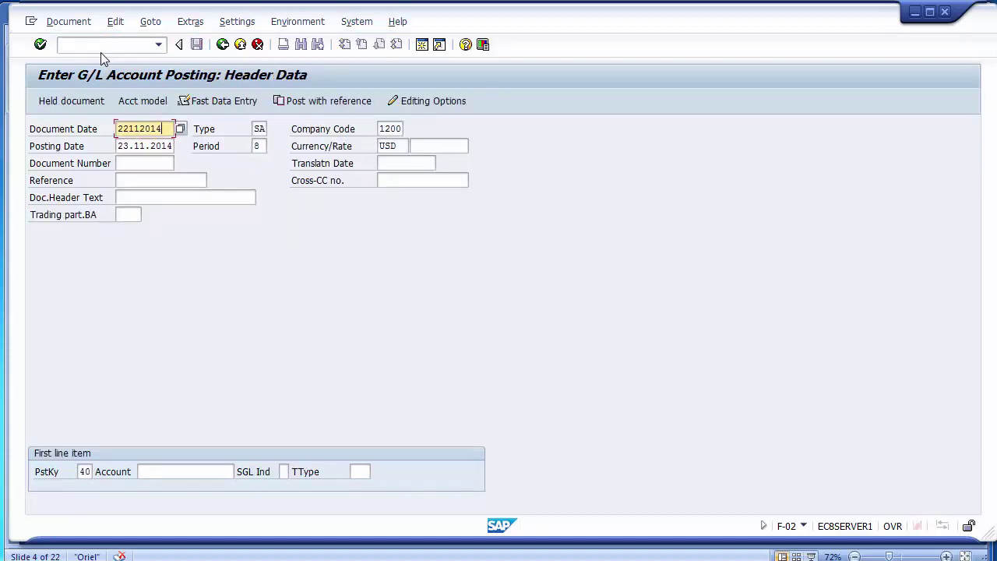
pyautogui.press('Tab')
pyautogui.press('Home')
pyautogui.write('22')
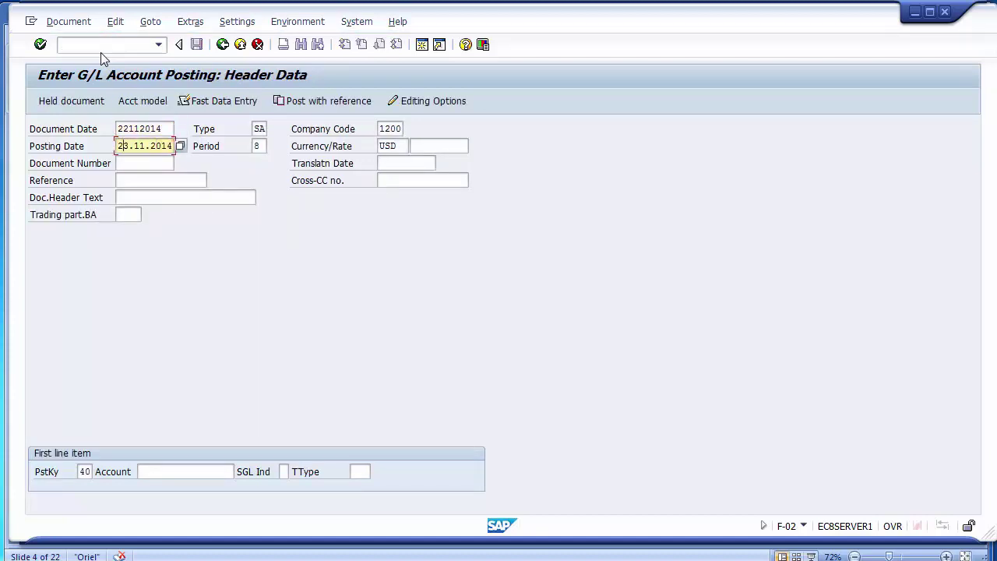
# Step: Choose G/L account 400004 for the first line item with posting key 40 and proceed to its item entry
pyautogui.press('Tab')
pyautogui.press('Tab')
pyautogui.press('Tab')
pyautogui.press('Tab')
pyautogui.press('Tab')
pyautogui.press('Tab')
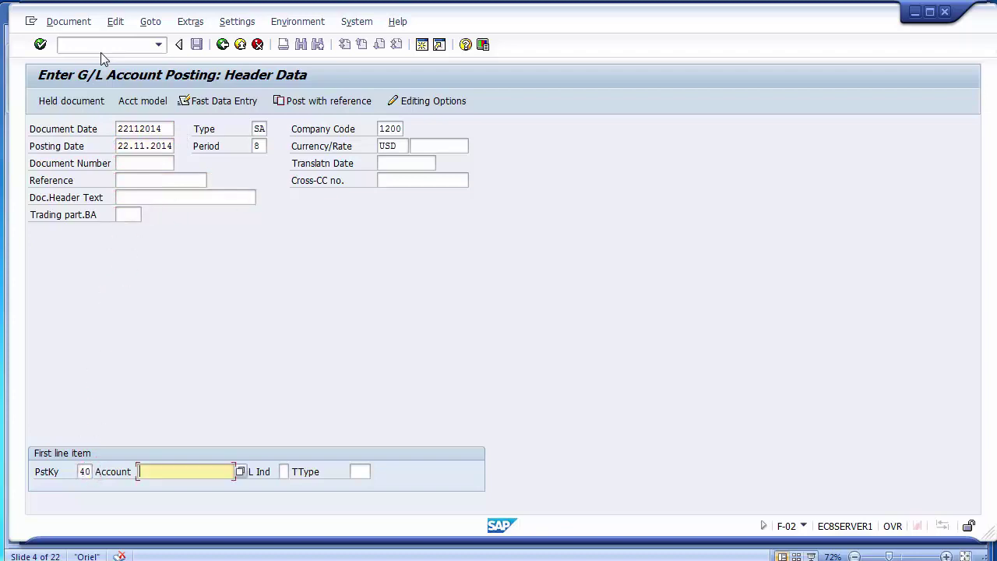
pyautogui.press('Down')
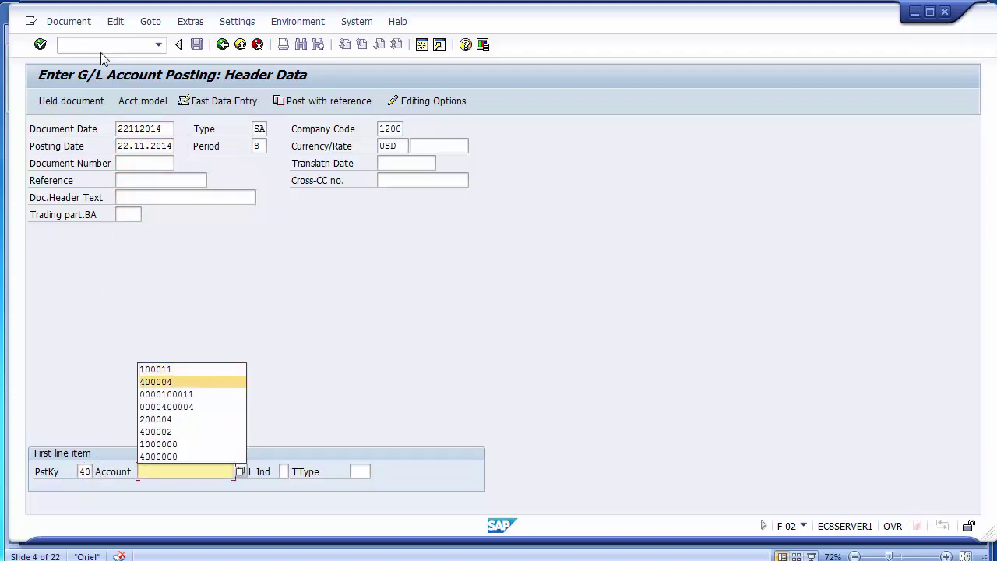
pyautogui.press('Return')
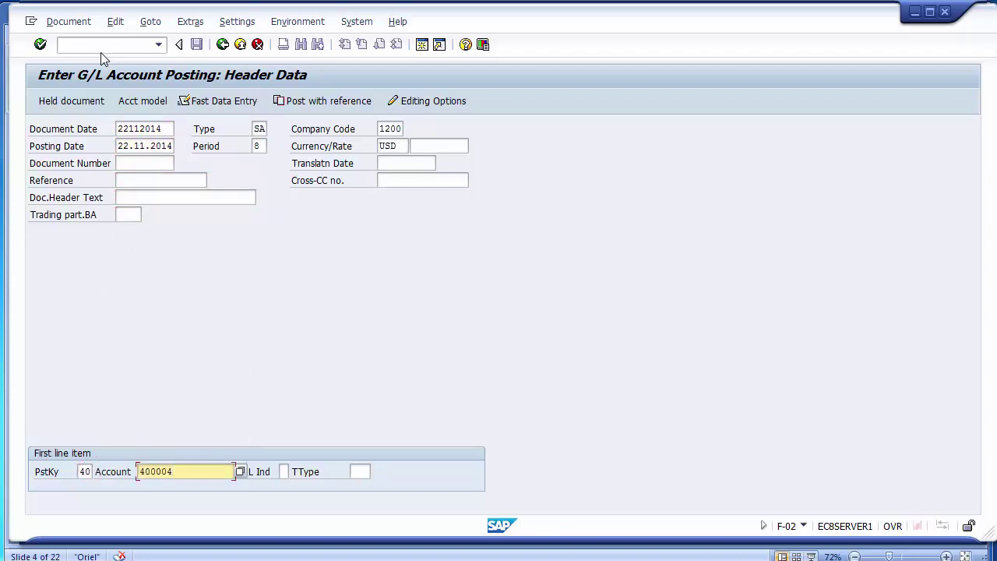
pyautogui.press('Return')
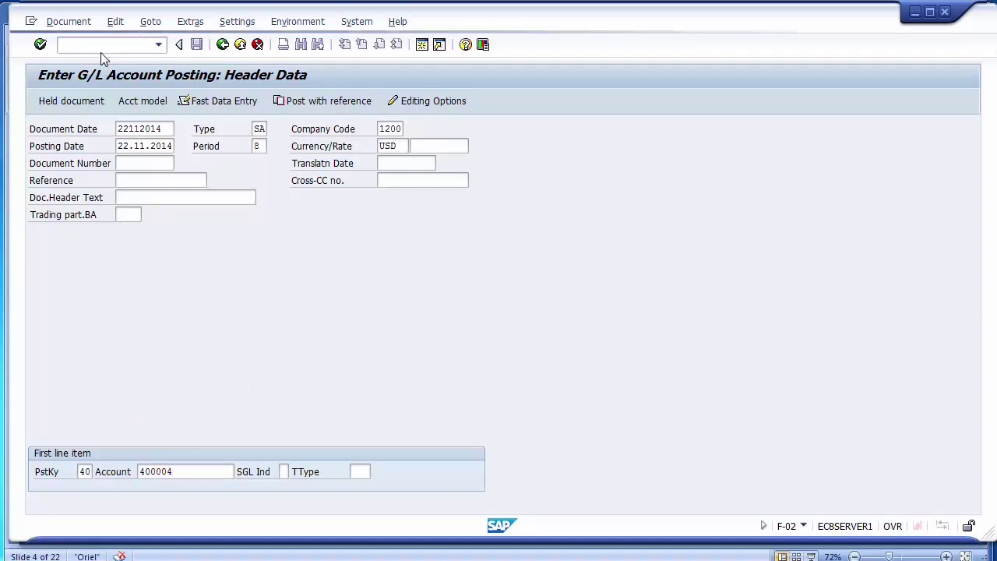
# Step: Set the rent debit item's amount to 1000 USD and accept its additional coding block without entering any assignments
pyautogui.write('1000')
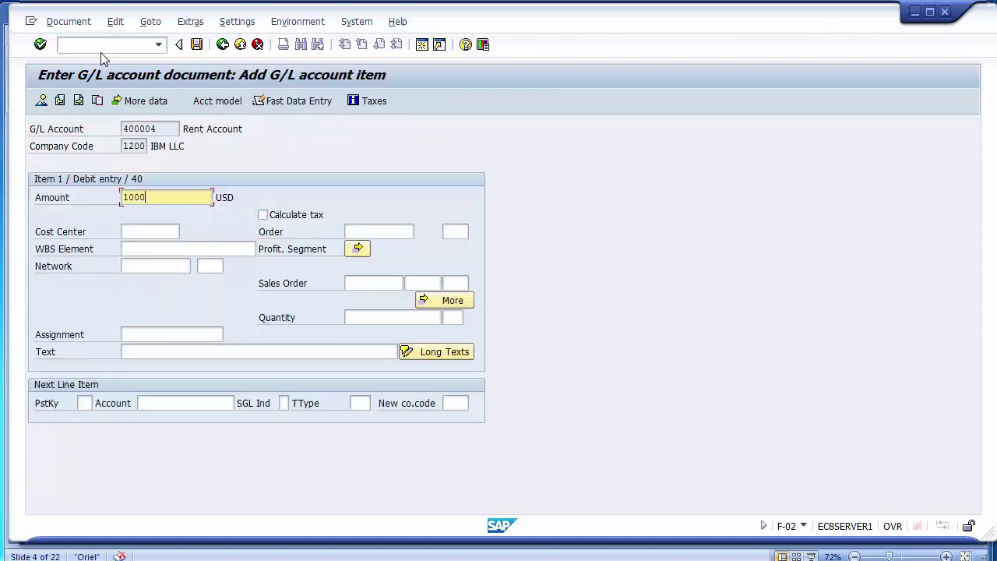
pyautogui.press('Tab')
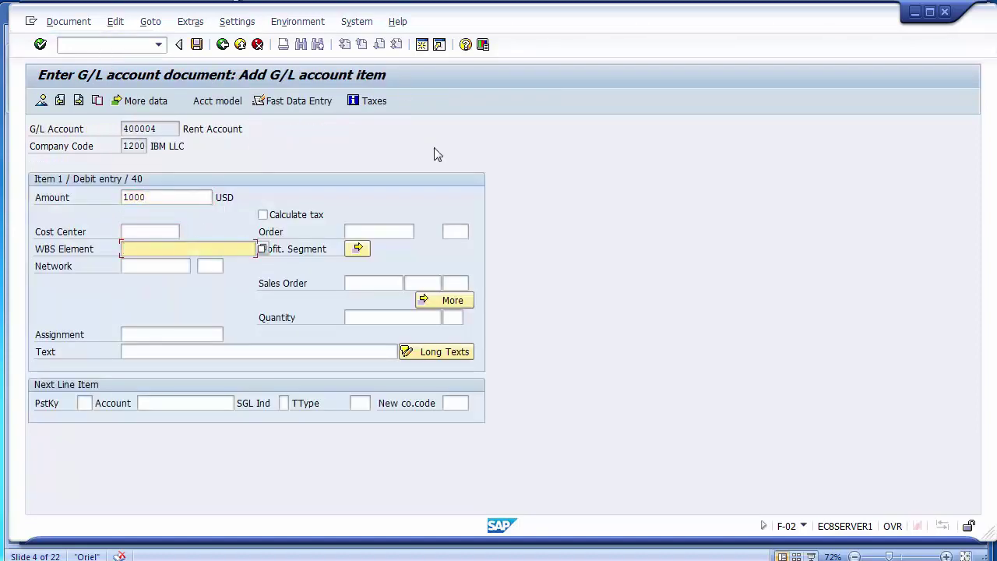
pyautogui.click(440, 306)
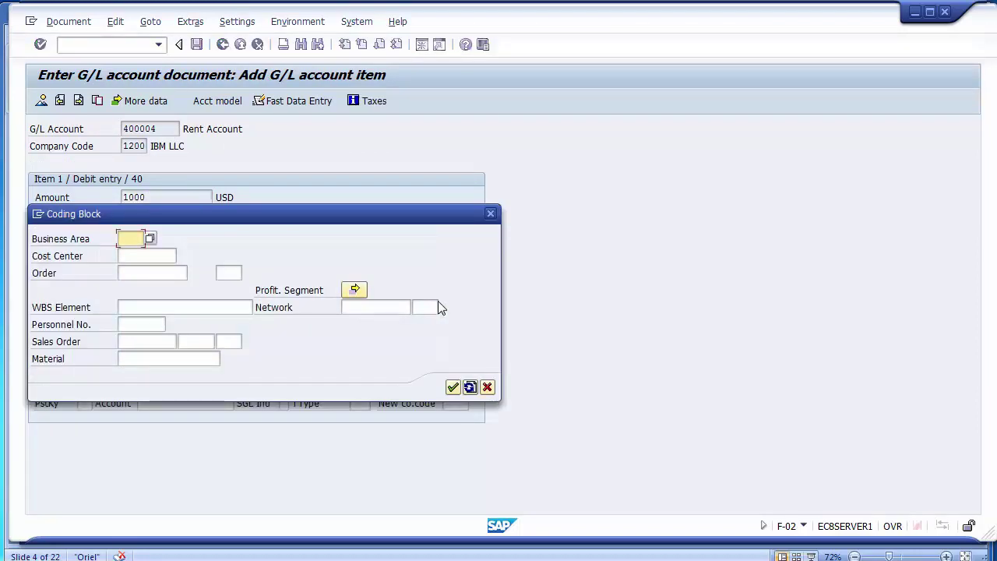
pyautogui.press('Return')
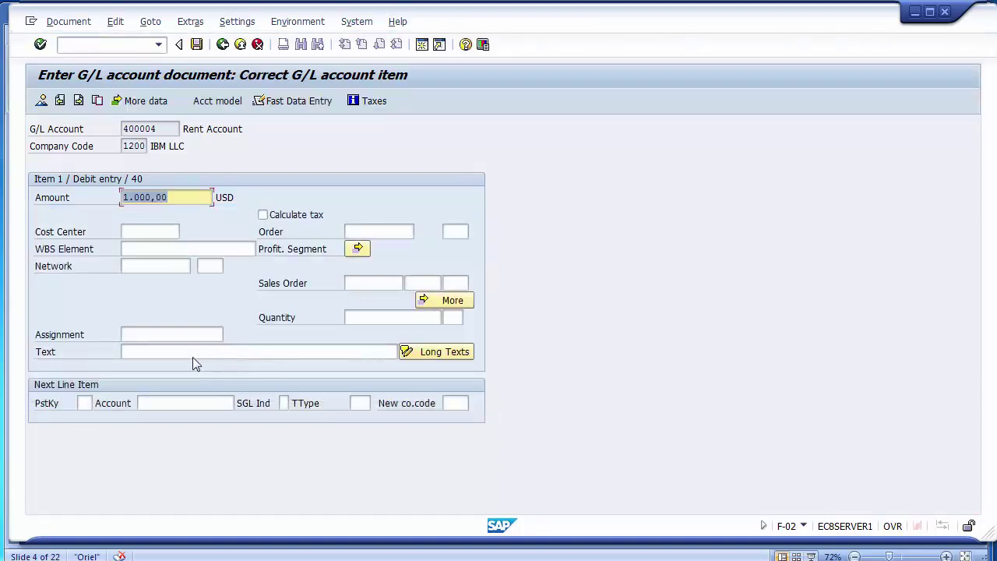
# Step: Add a next line item with posting key 50 and G/L account 100011
pyautogui.click(86, 403)
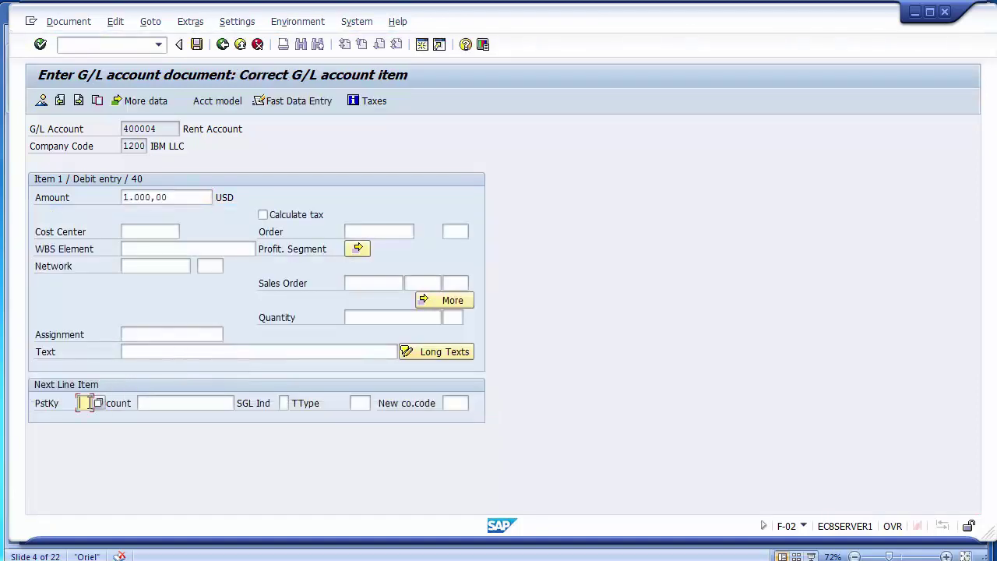
pyautogui.write('50')
pyautogui.press('Tab')
pyautogui.press('Down')
pyautogui.press('Down')
pyautogui.press('Return')
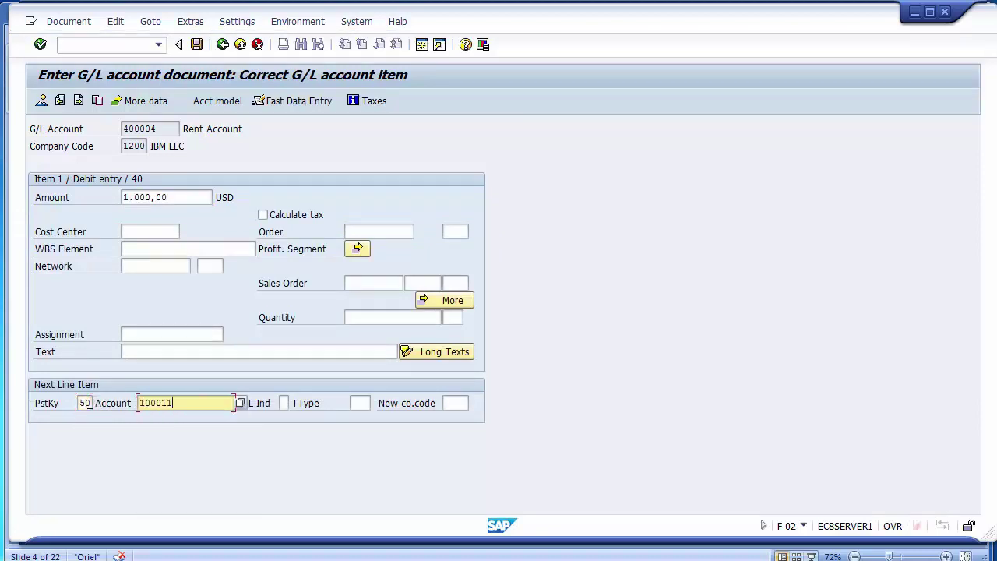
pyautogui.press('Return')
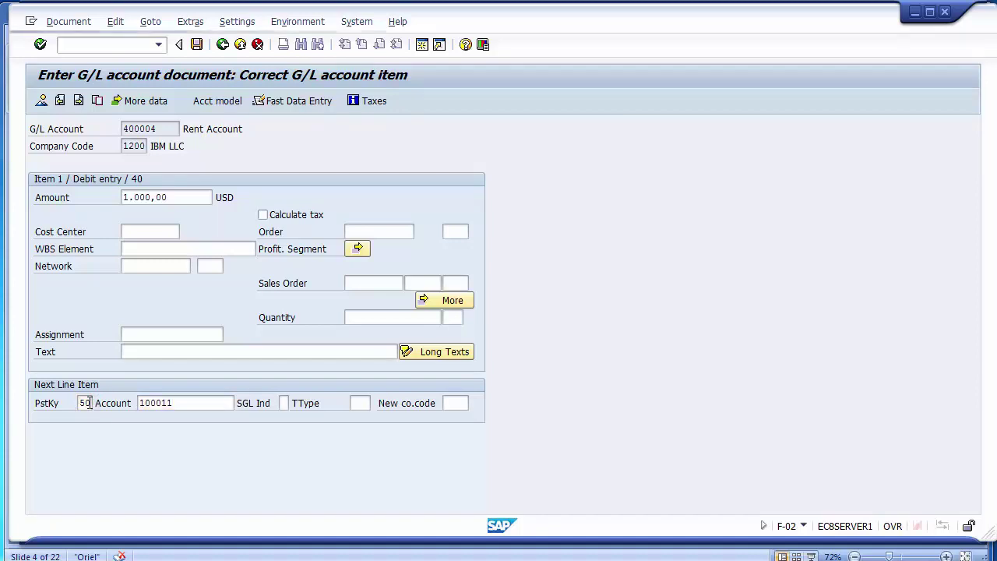
# Step: Fill the credit item with amount 1000, business area 1210 and value date 22112014, and save the document
pyautogui.press('Down')
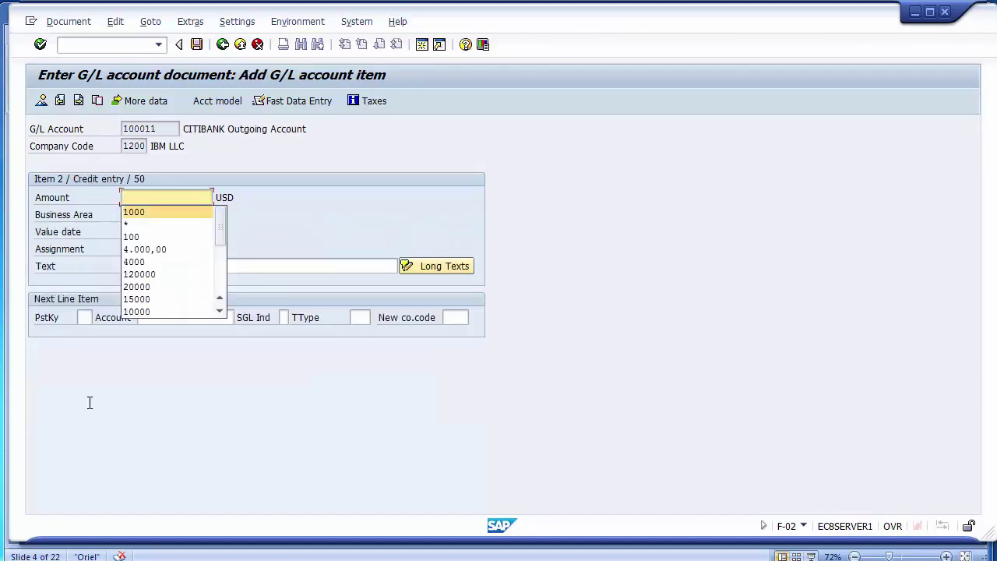
pyautogui.press('Return')
pyautogui.press('Tab')
pyautogui.press('Down')
pyautogui.press('Return')
pyautogui.press('Tab')
pyautogui.press('Down')
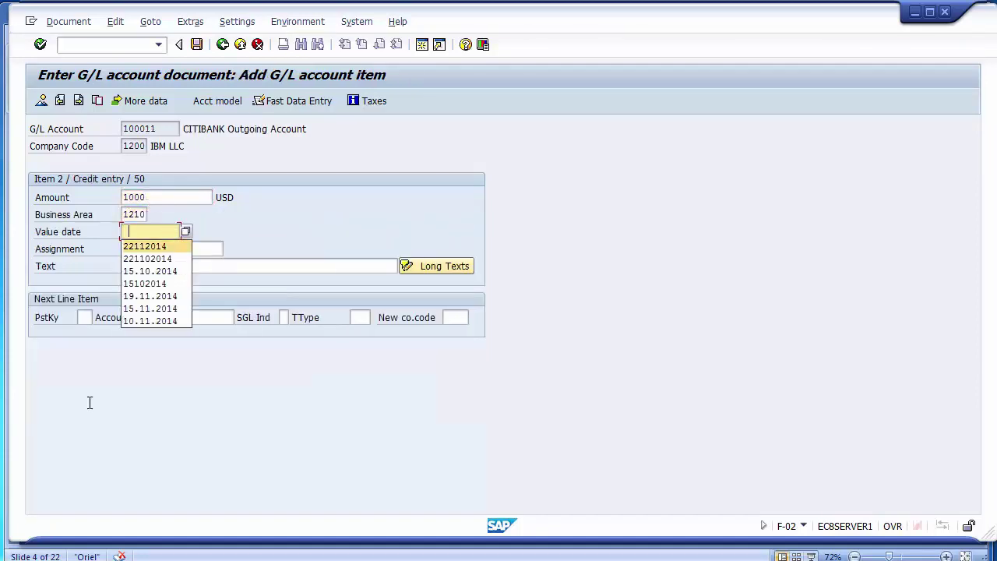
pyautogui.press('Down')
pyautogui.press('Return')
pyautogui.press('Tab')
pyautogui.press('Tab')
pyautogui.press('Tab')
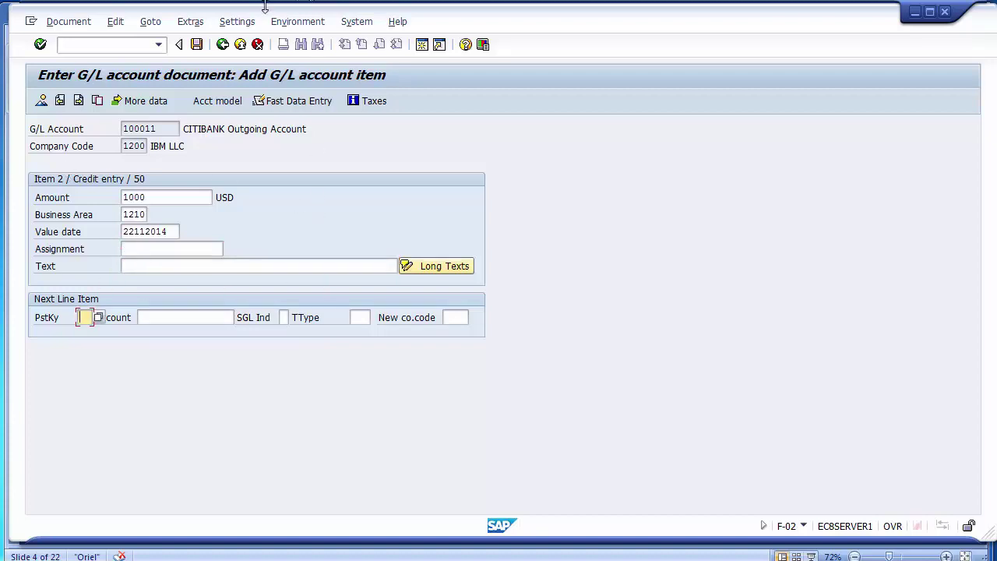
pyautogui.click(197, 45)
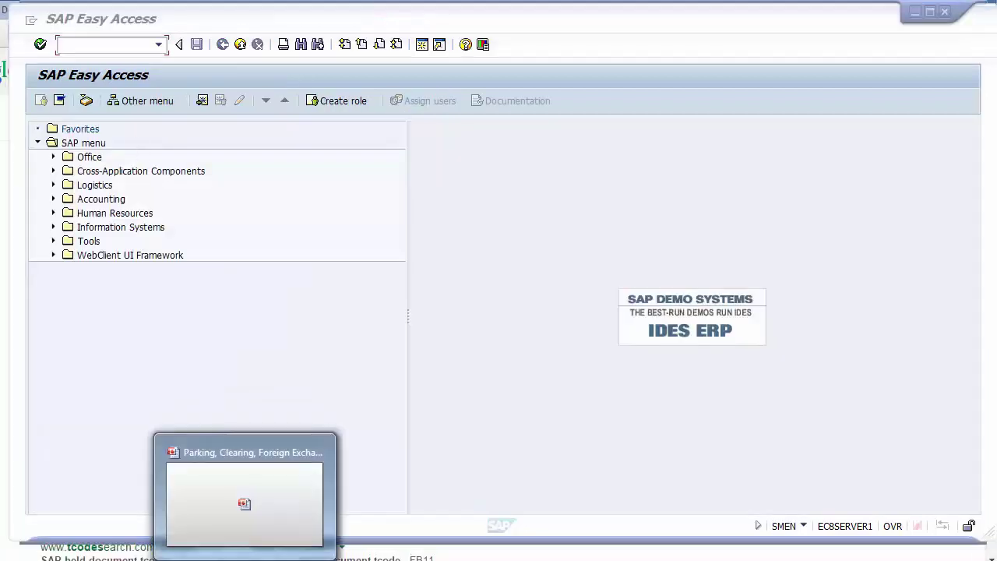
# Step: Switch to the PowerPoint presentation and append "/ FB50" to the "Creation of Hold Document – F-02" bullet
pyautogui.click(244, 482)
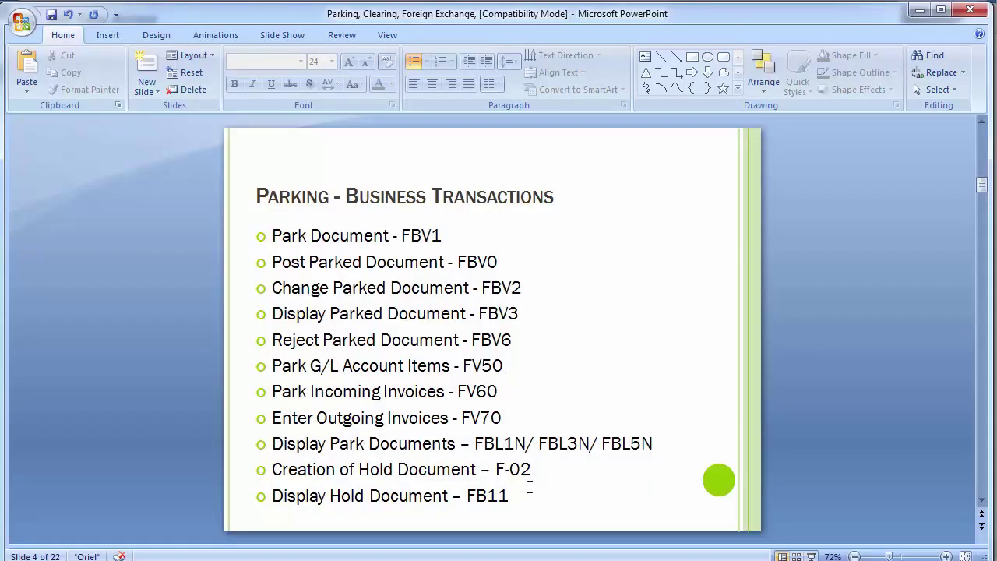
pyautogui.click(536, 466)
pyautogui.write('/')
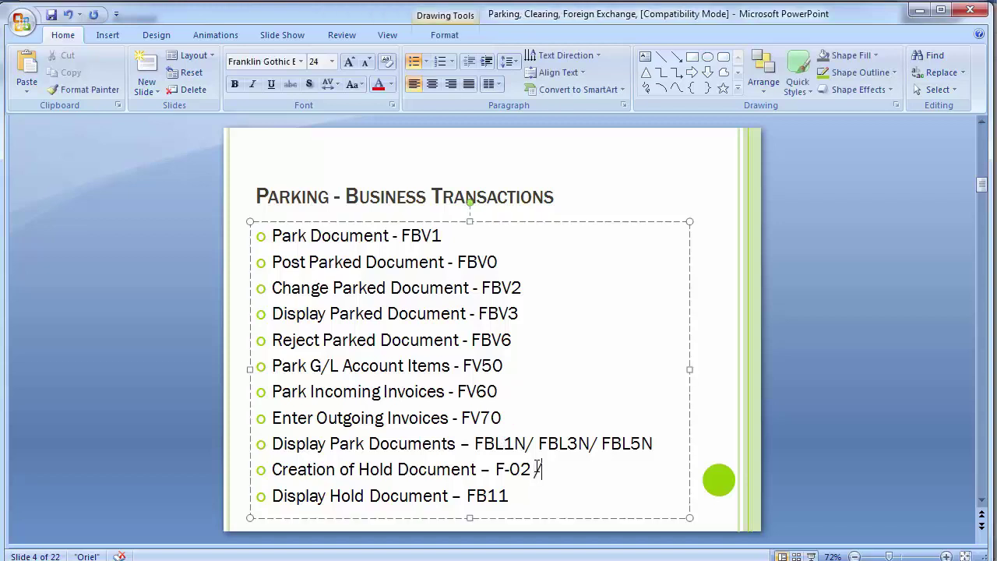
pyautogui.write(' FB50')
pyautogui.click(838, 377)
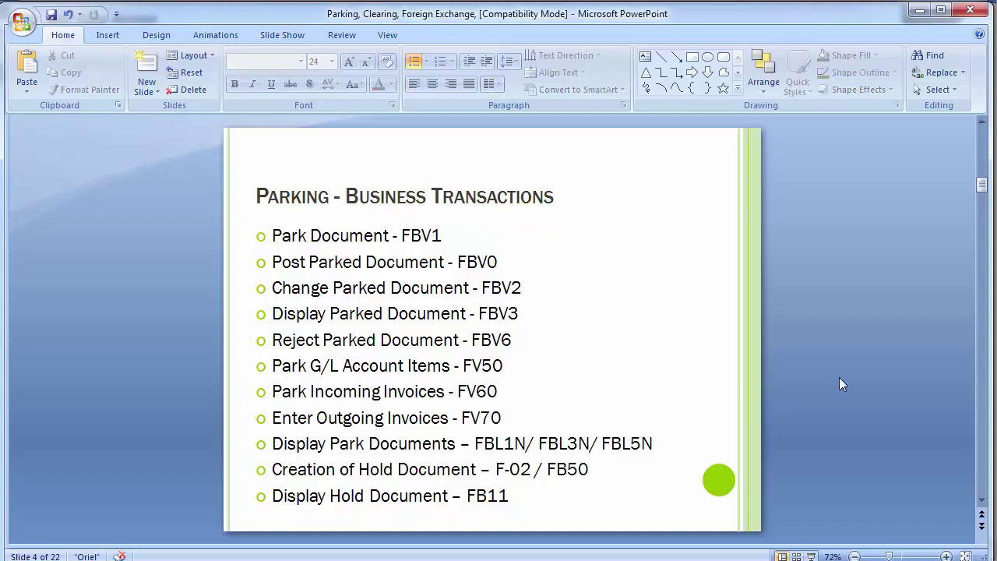
# Step: Switch back to SAP and start transaction FB50
pyautogui.hotkey('alt', 'Tab')
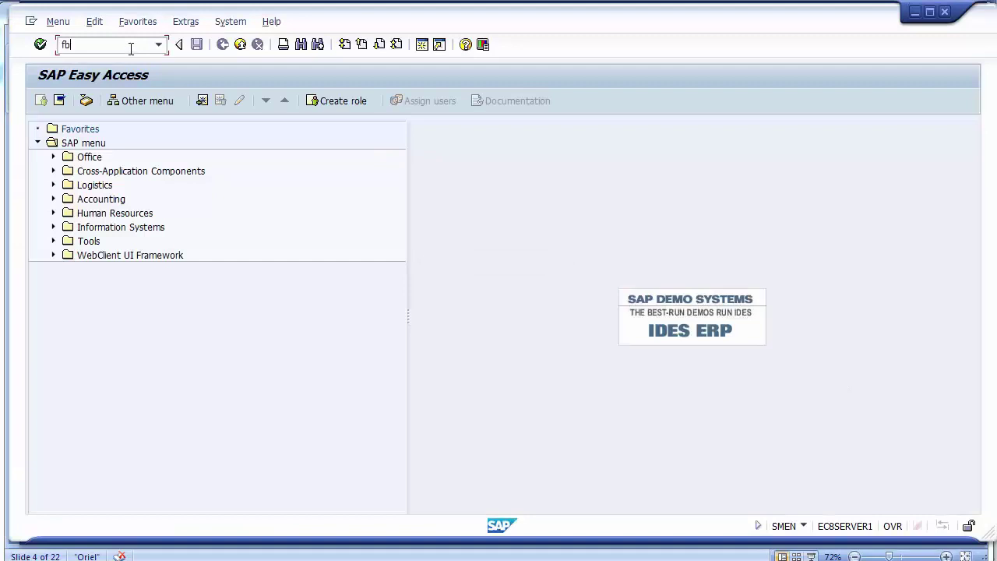
pyautogui.write('fb50')
pyautogui.press('Return')
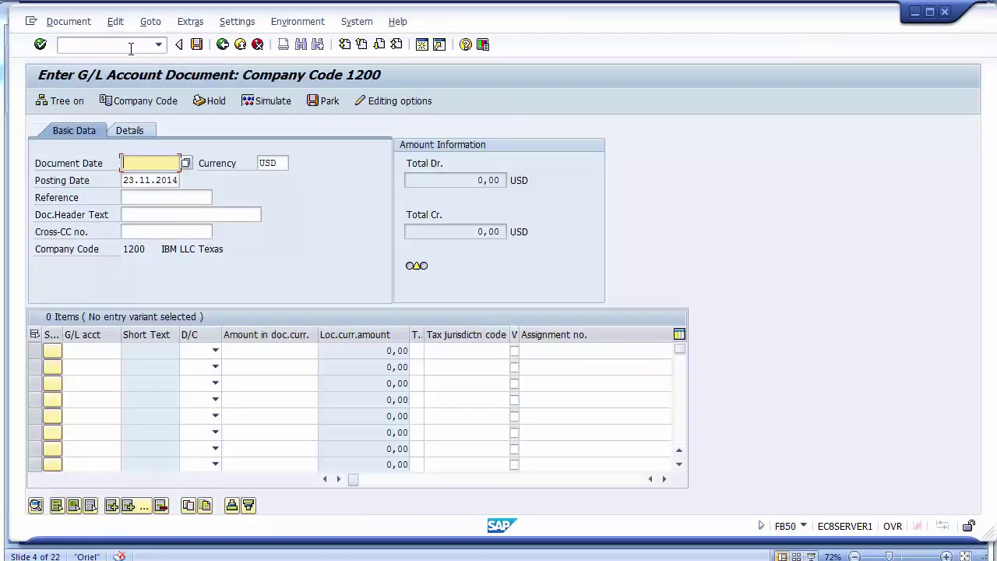
# Step: Set the G/L document's document date to 23.10.2014
pyautogui.write('2')
pyautogui.press('Down')
pyautogui.press('Return')
pyautogui.write('3')
pyautogui.press('Down')
pyautogui.press('Down')
pyautogui.press('Down')
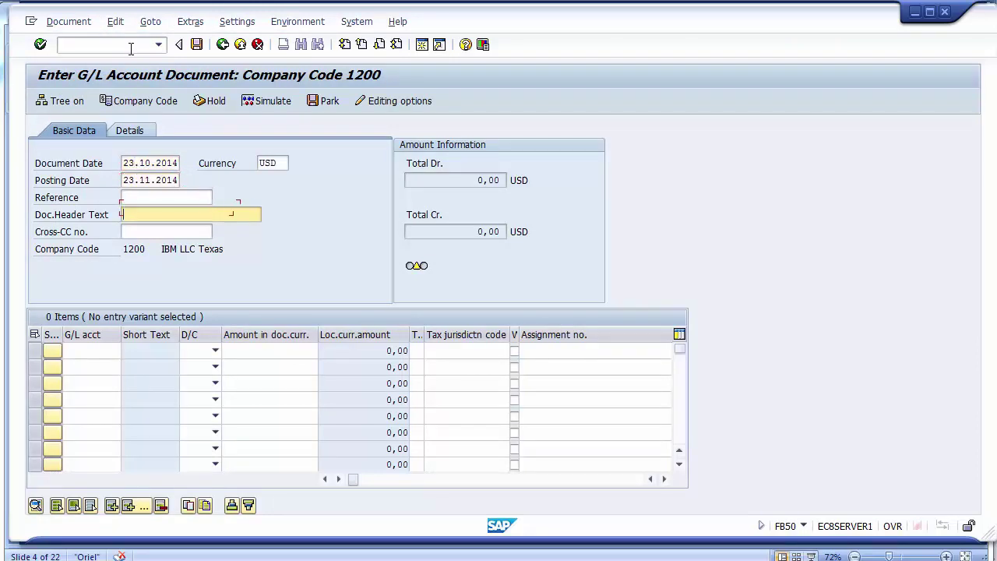
pyautogui.press('Up')
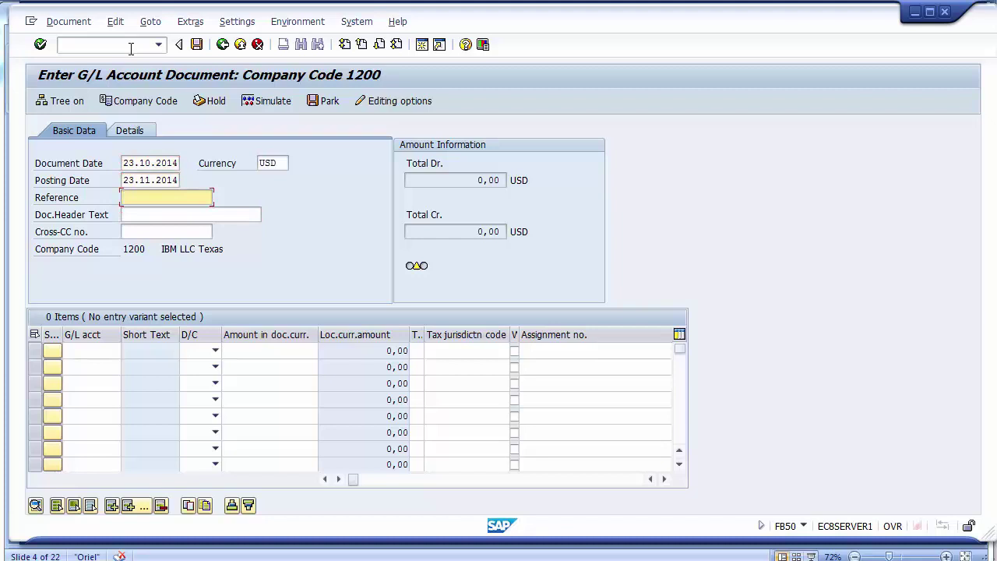
pyautogui.write('342')
pyautogui.press('BackSpace')
pyautogui.press('BackSpace')
pyautogui.press('BackSpace')
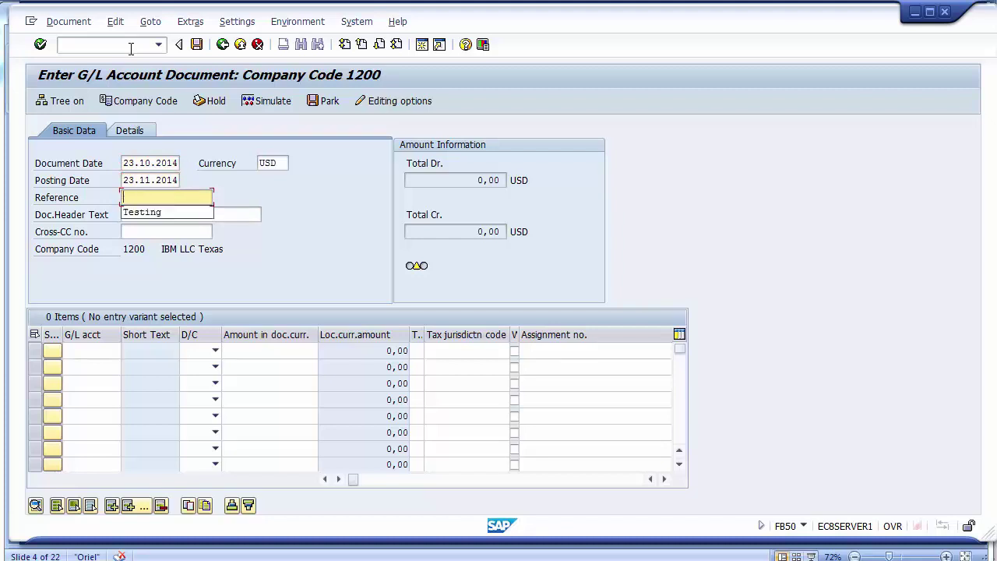
# Step: Enter G/L account 400004 in the first item row and 100011 in the second
pyautogui.click(93, 351)
pyautogui.press('Down')
pyautogui.press('Down')
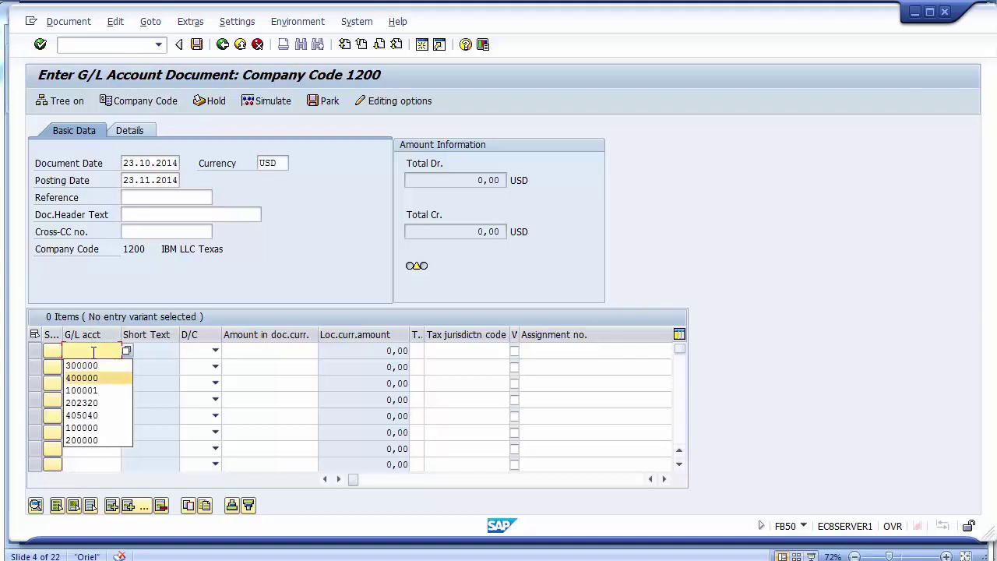
pyautogui.press('Return')
pyautogui.press('Down')
pyautogui.press('Down')
pyautogui.press('Return')
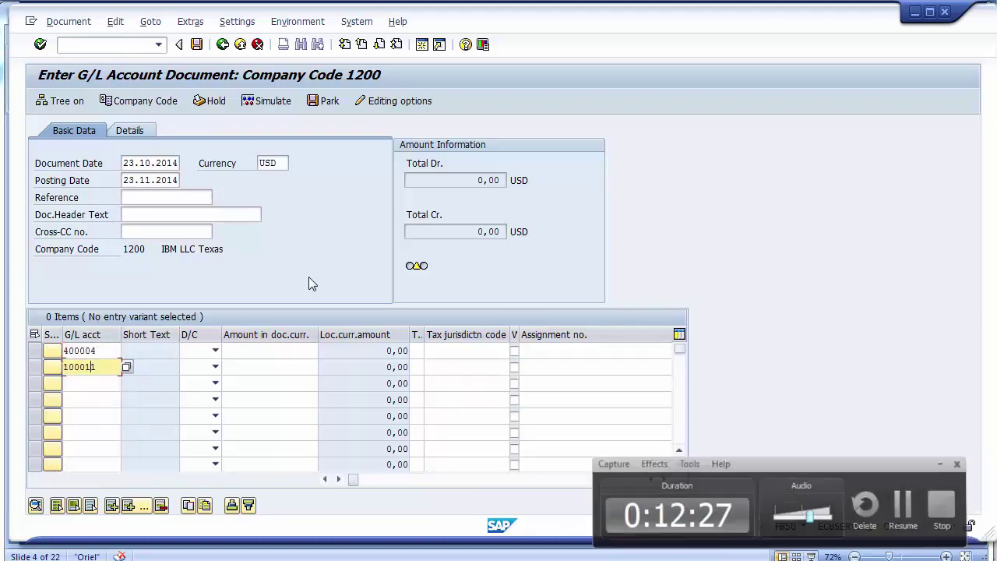
pyautogui.write('100011')
# Step: Make the item for account 400004 a debit of 1000 in document currency
pyautogui.click(109, 351)
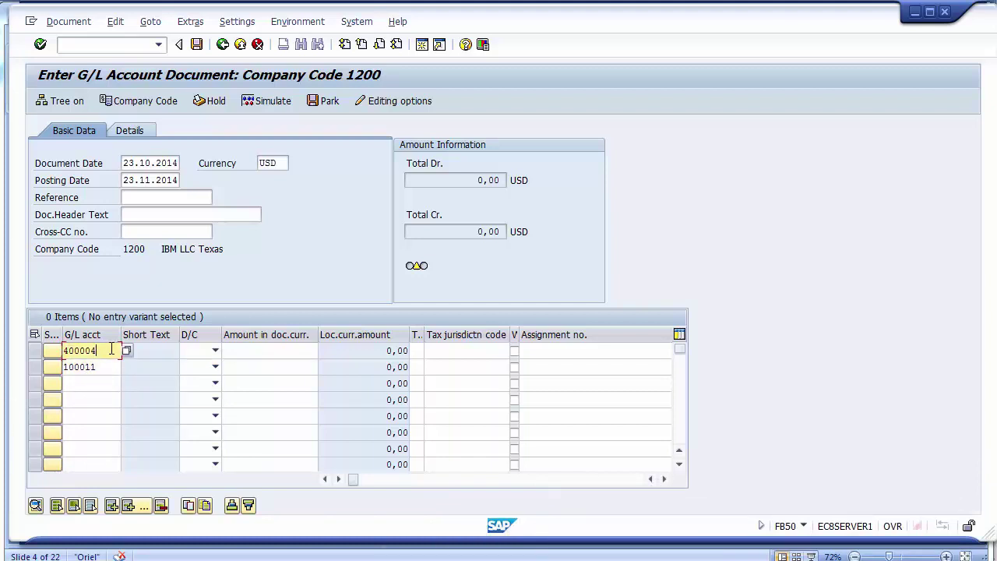
pyautogui.click(215, 350)
pyautogui.click(189, 380)
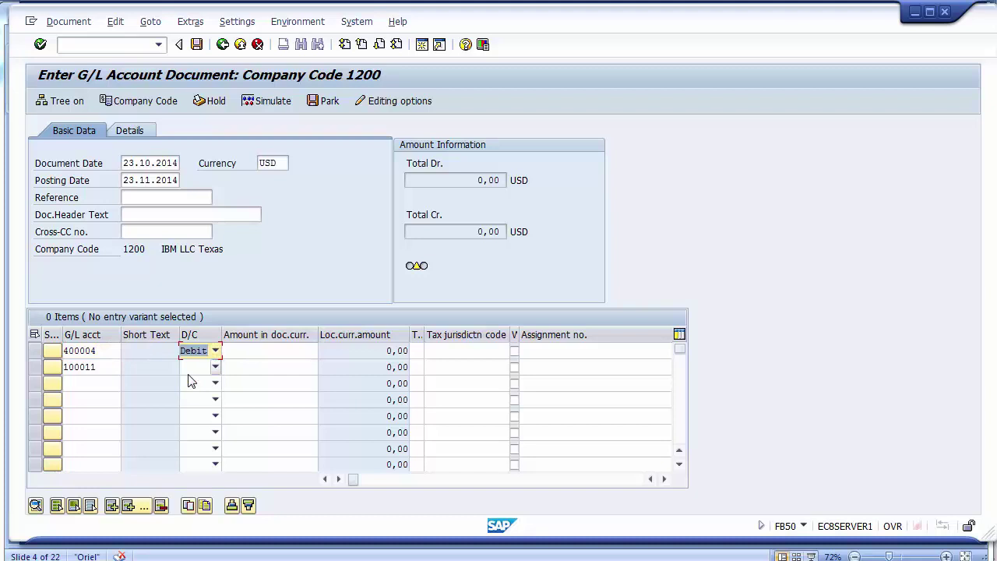
pyautogui.click(263, 351)
pyautogui.write('1000')
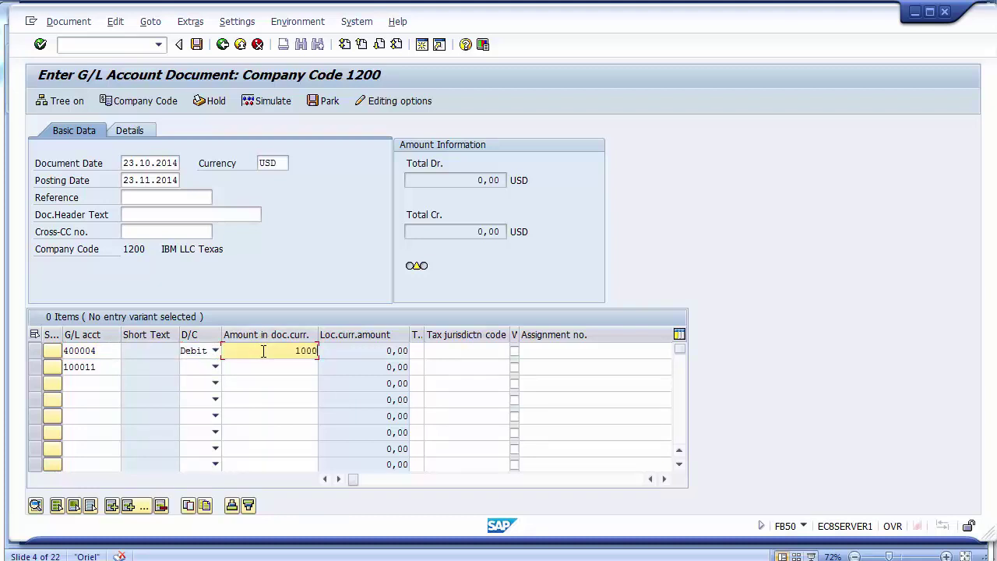
# Step: Make the item for account 100011 a credit of 1000 in document currency
pyautogui.moveTo(103, 368); pyautogui.dragTo(68, 372)
pyautogui.click(203, 369)
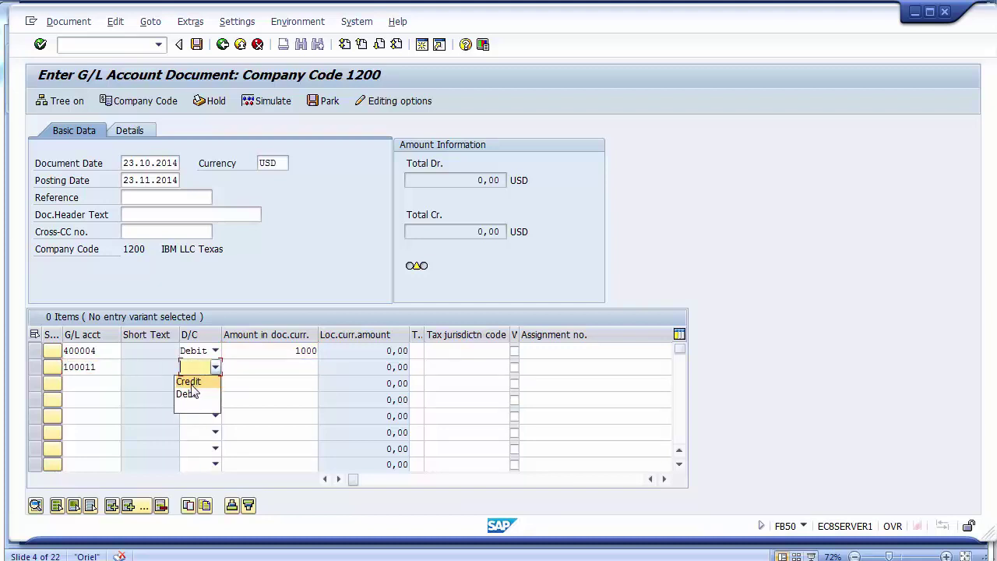
pyautogui.click(188, 384)
pyautogui.click(252, 366)
pyautogui.write('1')
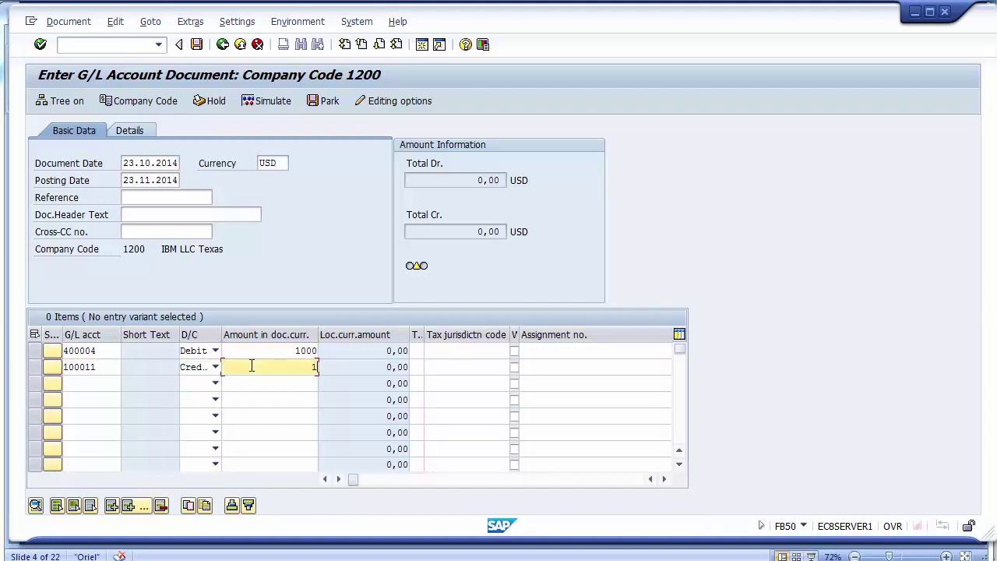
pyautogui.write('000')
# Step: Assign business area 1210 to both line items and try to put the document on hold
pyautogui.click(440, 349)
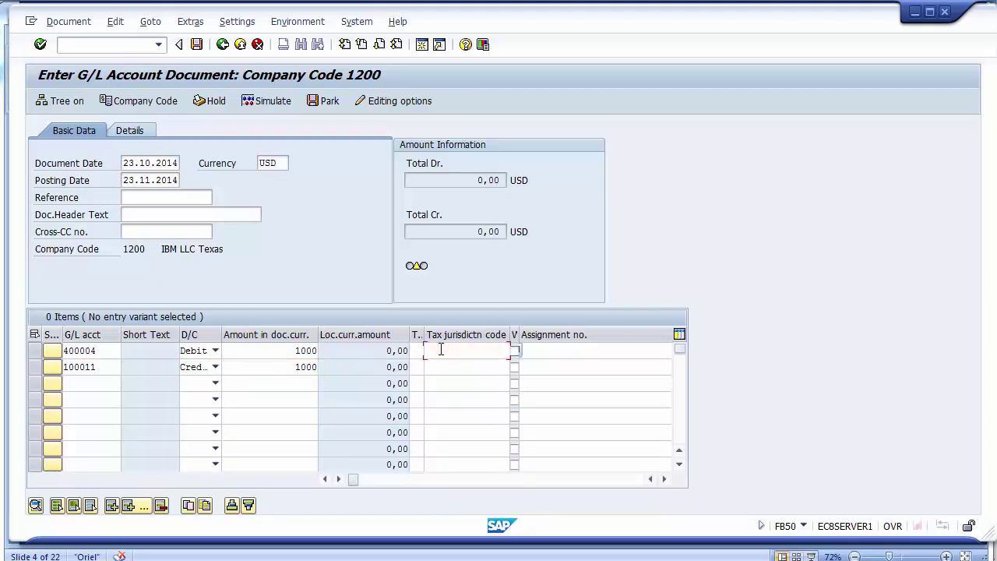
pyautogui.press('Tab')
pyautogui.press('Tab')
pyautogui.press('Tab')
pyautogui.press('Tab')
pyautogui.press('Tab')
pyautogui.press('Tab')
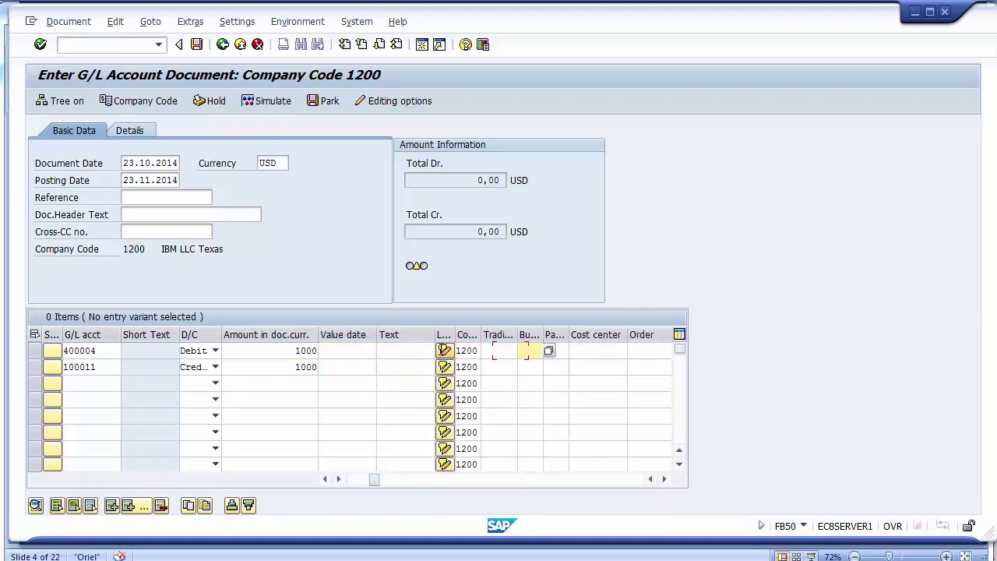
pyautogui.write('1')
pyautogui.press('Down')
pyautogui.press('Return')
pyautogui.press('Down')
pyautogui.write('1')
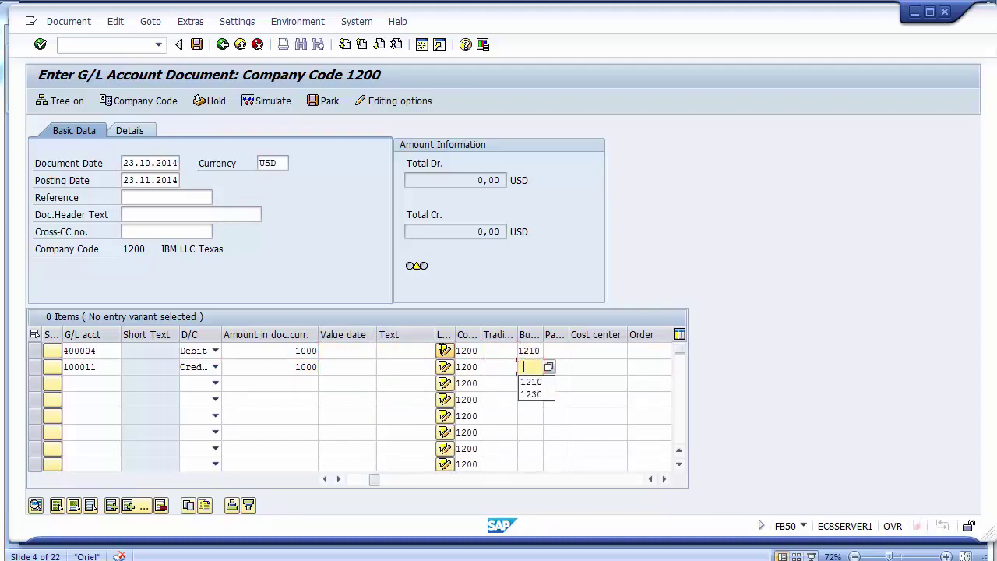
pyautogui.press('Down')
pyautogui.press('Return')
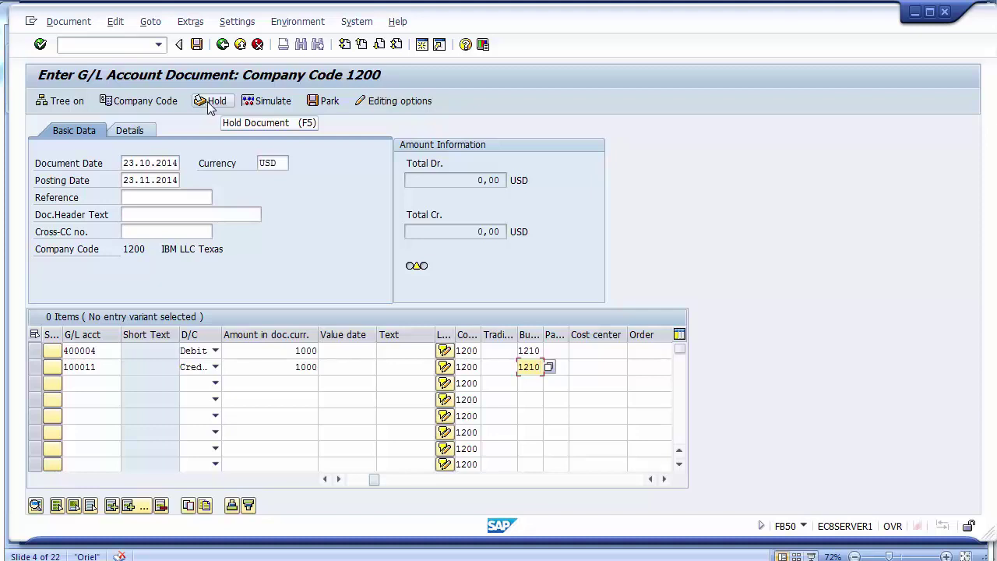
pyautogui.click(209, 103)
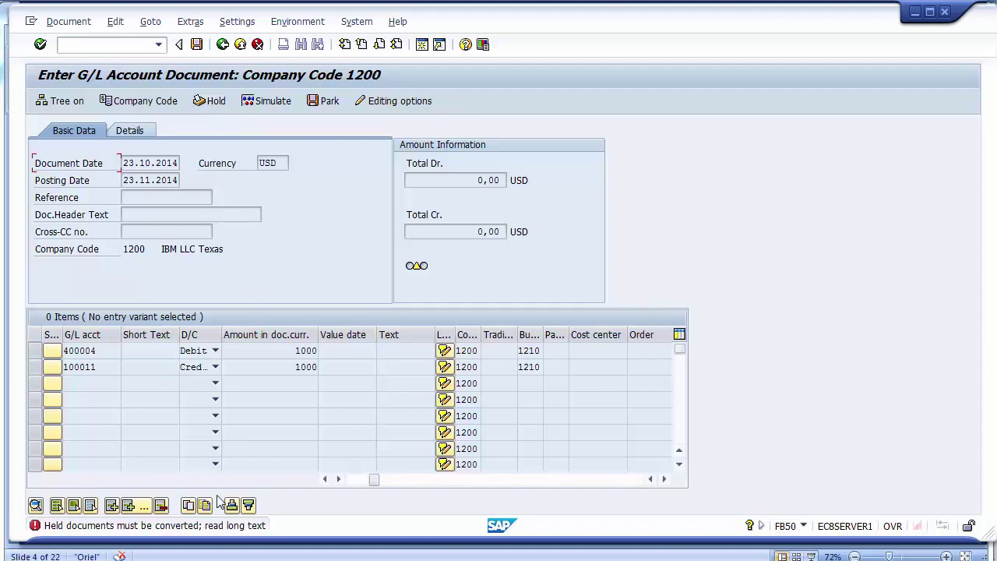
# Step: Read the long text of the held-documents error, and leave the G/L document entry for the SAP Easy Access screen
pyautogui.click(179, 526)
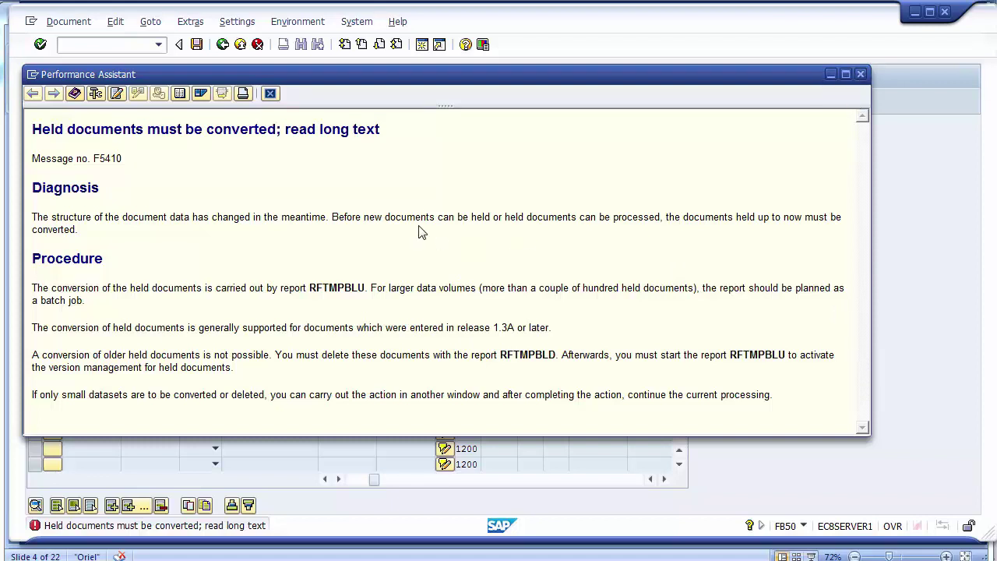
pyautogui.click(271, 94)
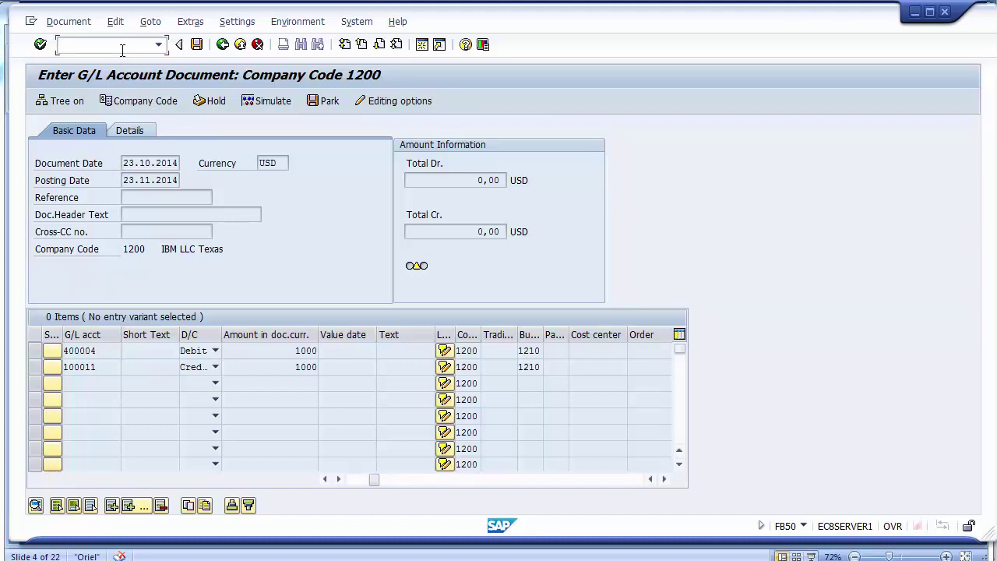
pyautogui.write('/n')
pyautogui.press('Return')
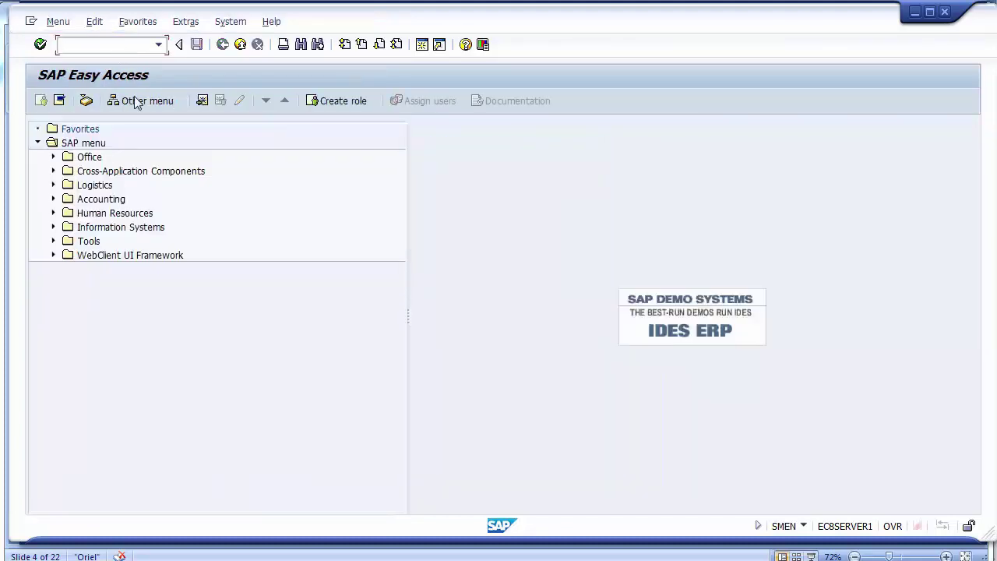
# Step: Switch to the PowerPoint presentation and show the Automatic Clearing slide
pyautogui.moveTo(244, 557)
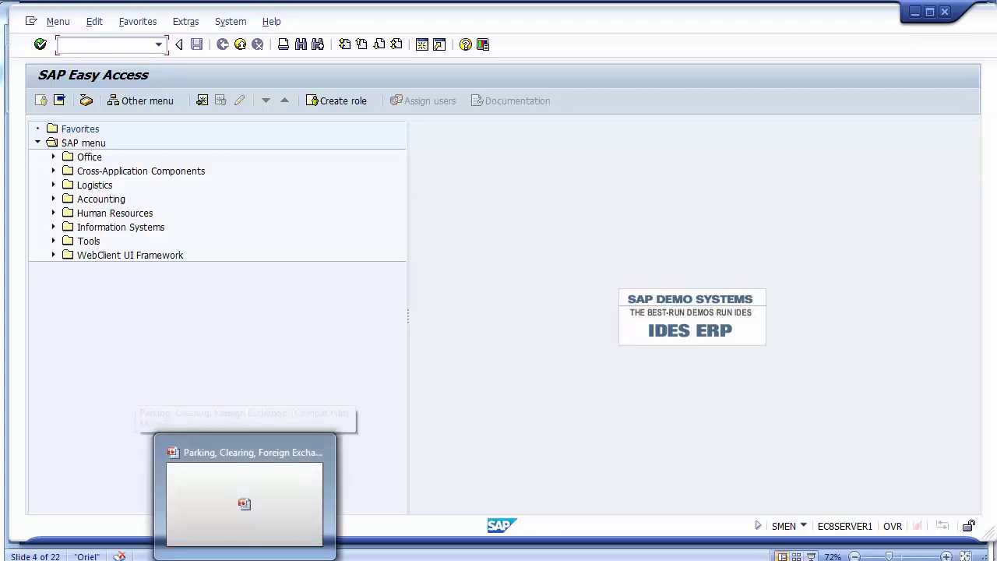
pyautogui.click(244, 503)
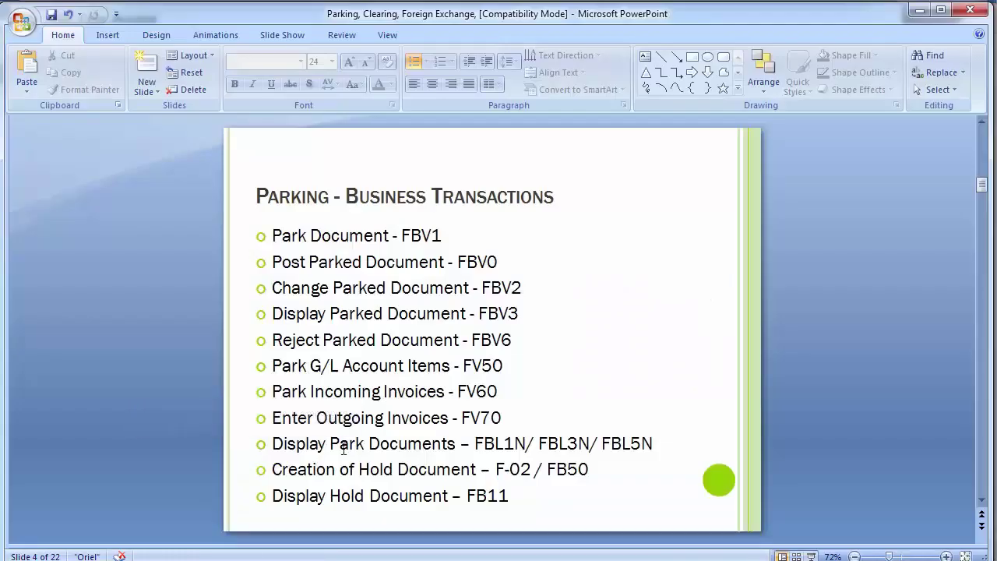
pyautogui.scroll(-2, 936, 507)
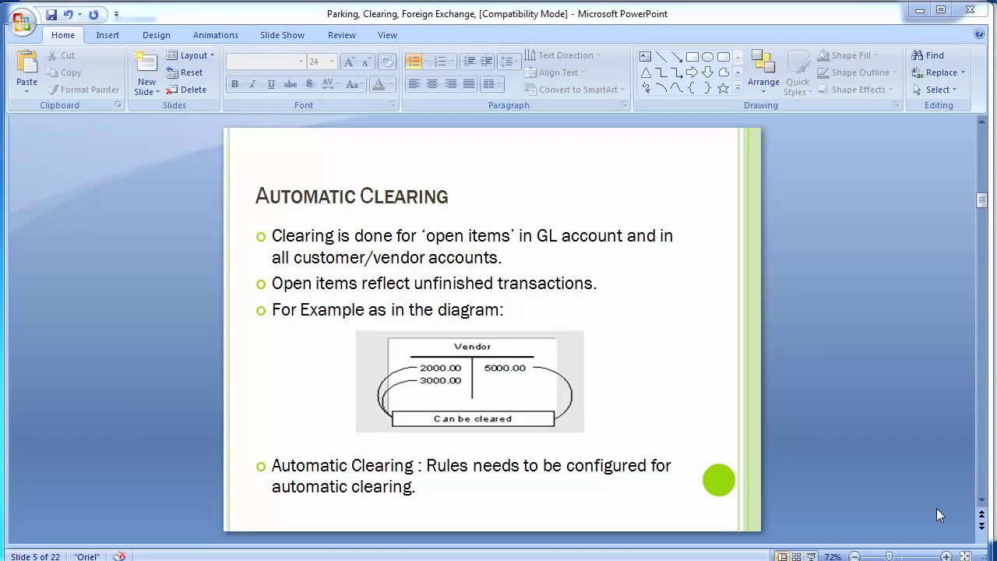
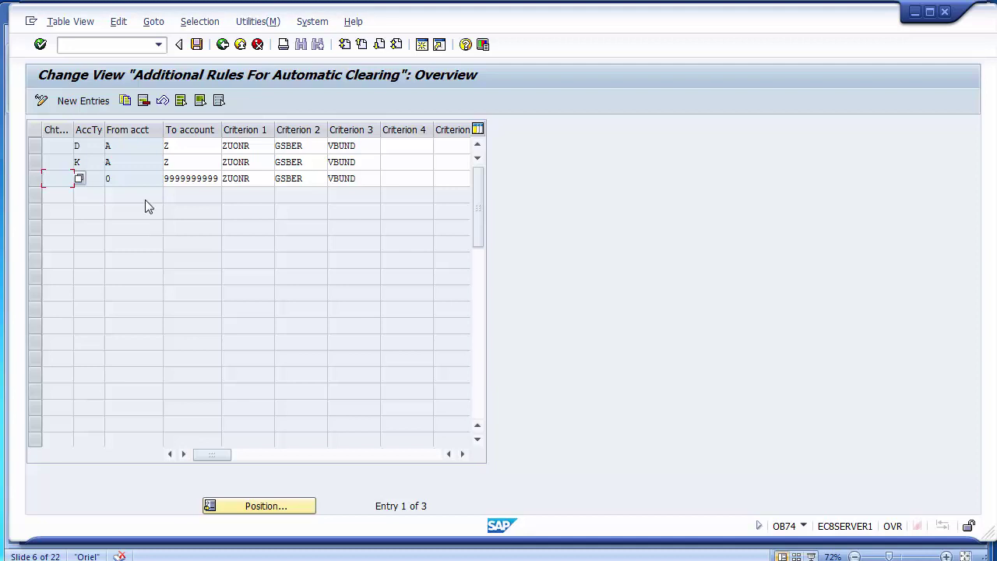
# Step: Examine the chart of accounts, account type and account range of the clearing rule for account type D
pyautogui.click(92, 148)
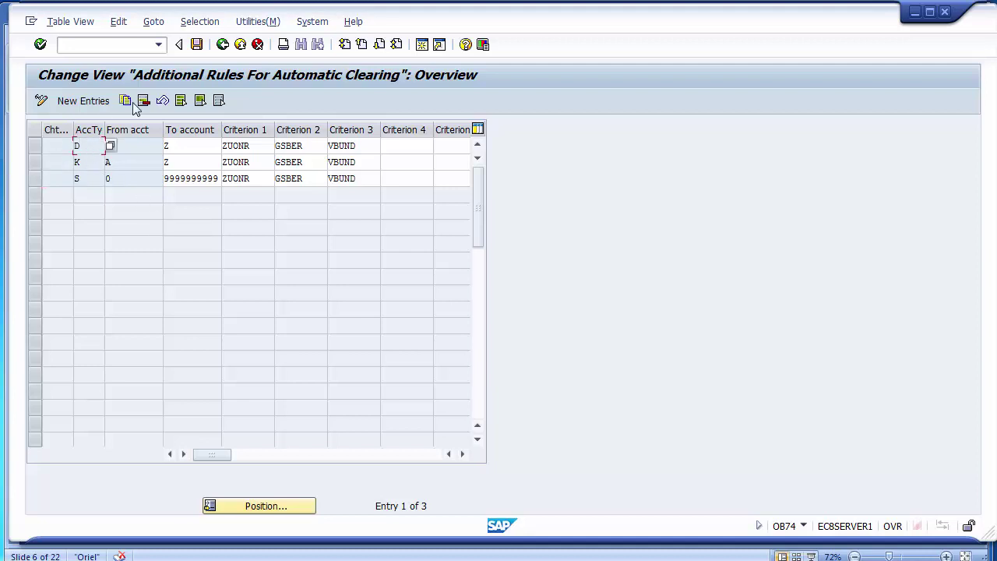
pyautogui.click(145, 150)
pyautogui.write('A')
pyautogui.click(90, 144)
pyautogui.click(54, 147)
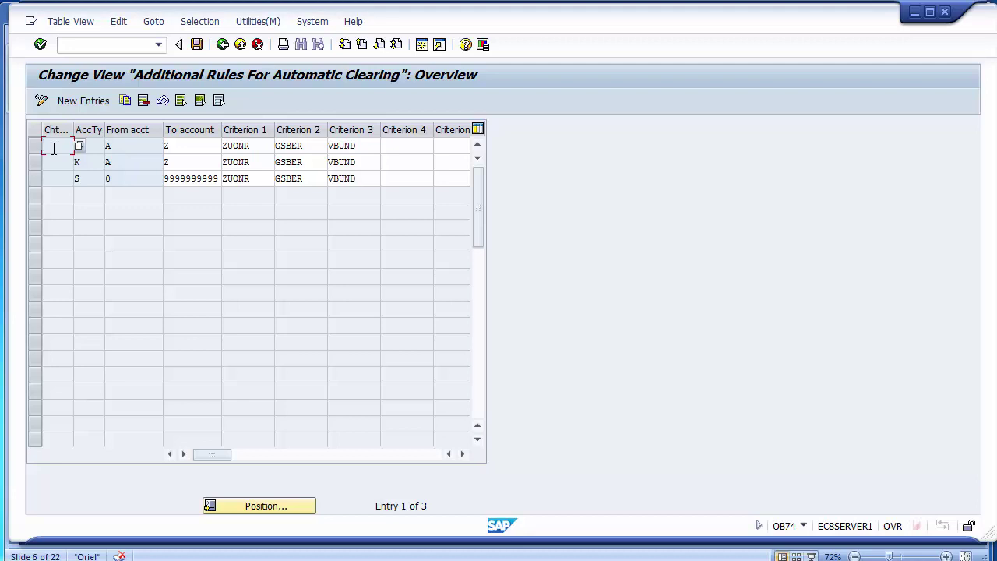
pyautogui.click(101, 148)
pyautogui.click(138, 146)
pyautogui.write('A')
pyautogui.click(183, 145)
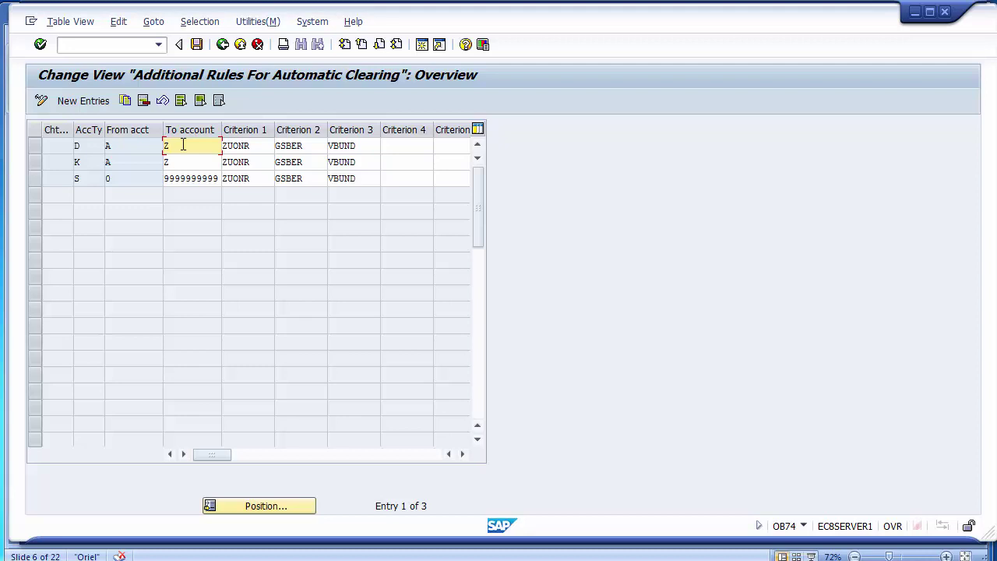
# Step: Examine the clearing criteria columns of the rule for account type D
pyautogui.click(252, 146)
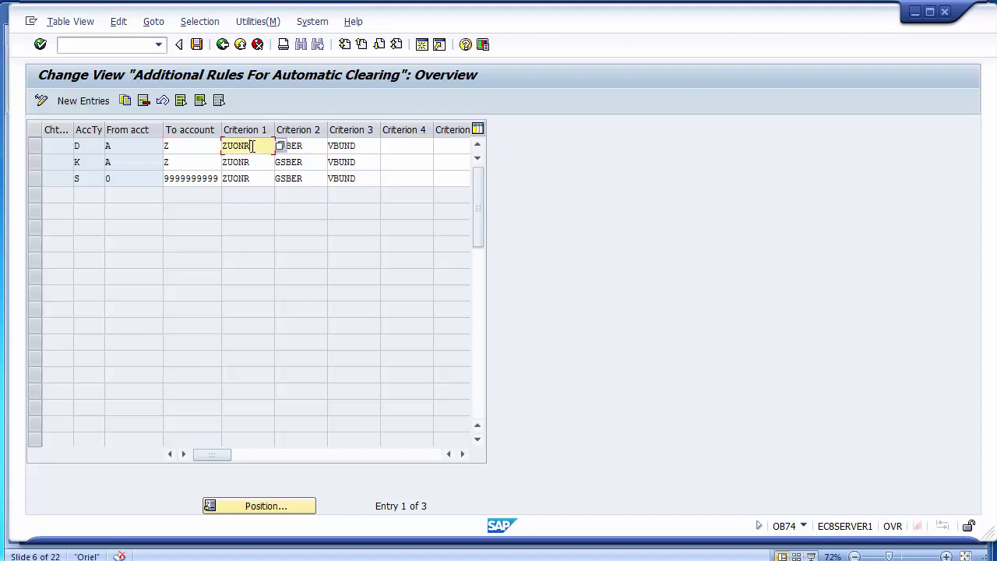
pyautogui.click(295, 146)
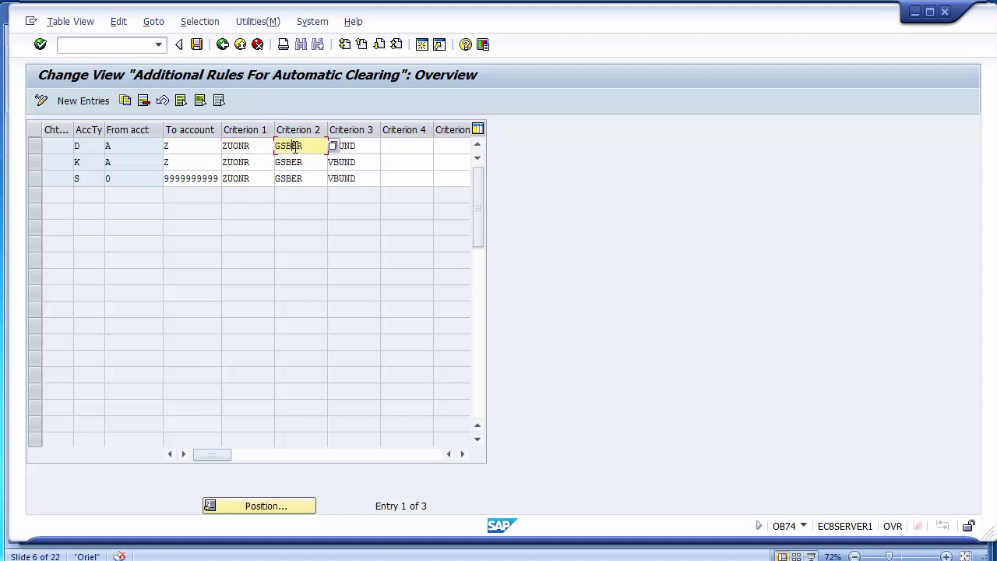
pyautogui.click(343, 146)
pyautogui.click(405, 145)
pyautogui.click(444, 146)
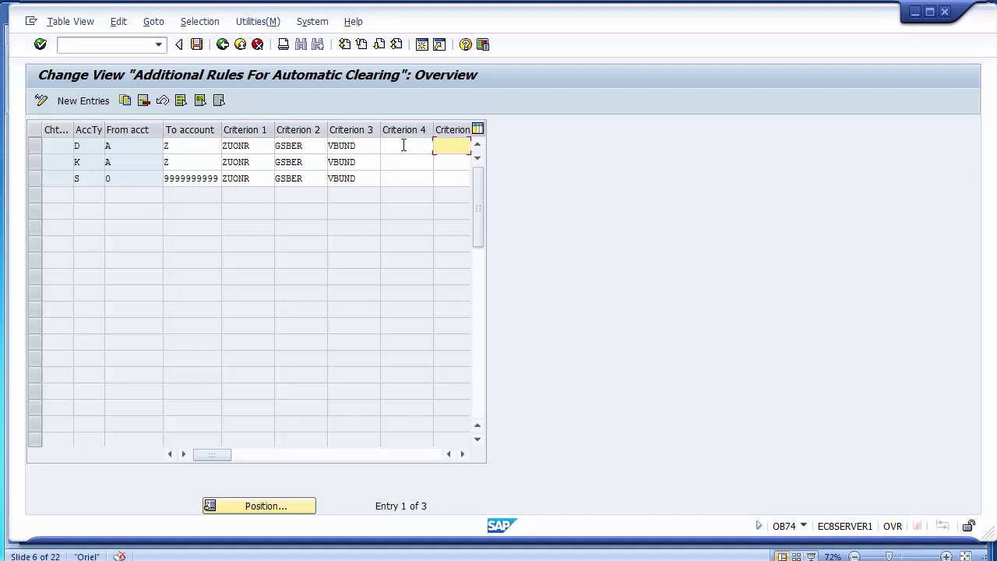
pyautogui.click(242, 145)
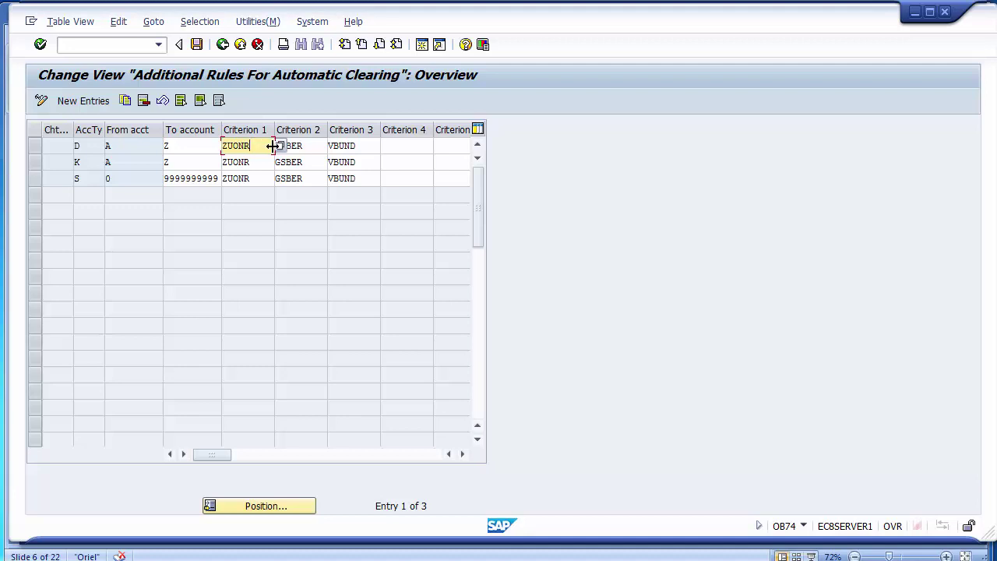
# Step: Open the list of possible fields for Criterion 1 of the account type D rule and try to find field ZOUNR
pyautogui.moveTo(271, 146)
pyautogui.mouseDown()
pyautogui.moveTo(259, 147)
pyautogui.moveTo(274, 147)
pyautogui.mouseUp()
pyautogui.doubleClick(222, 148)
pyautogui.click(221, 147)
pyautogui.press('Return')
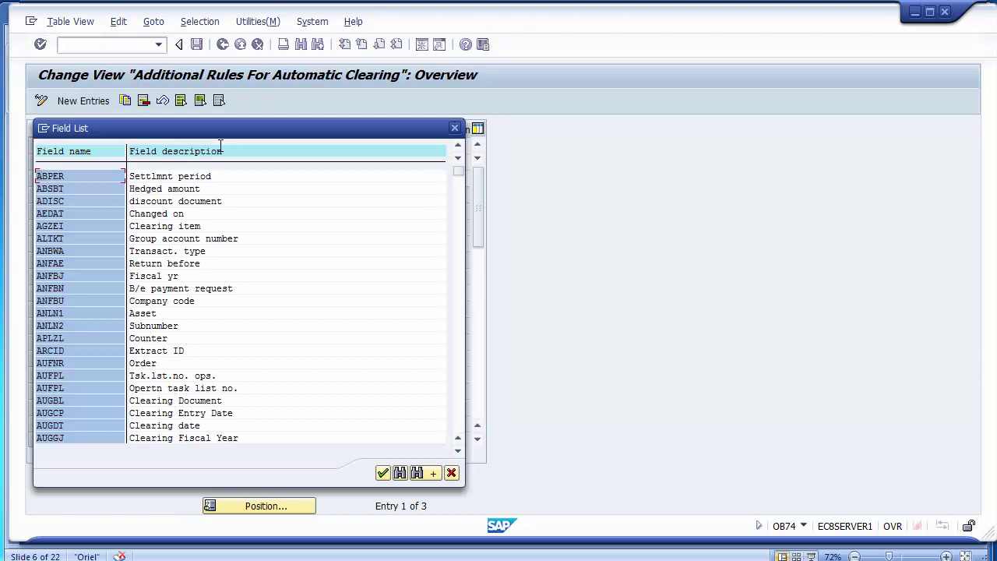
pyautogui.click(66, 154)
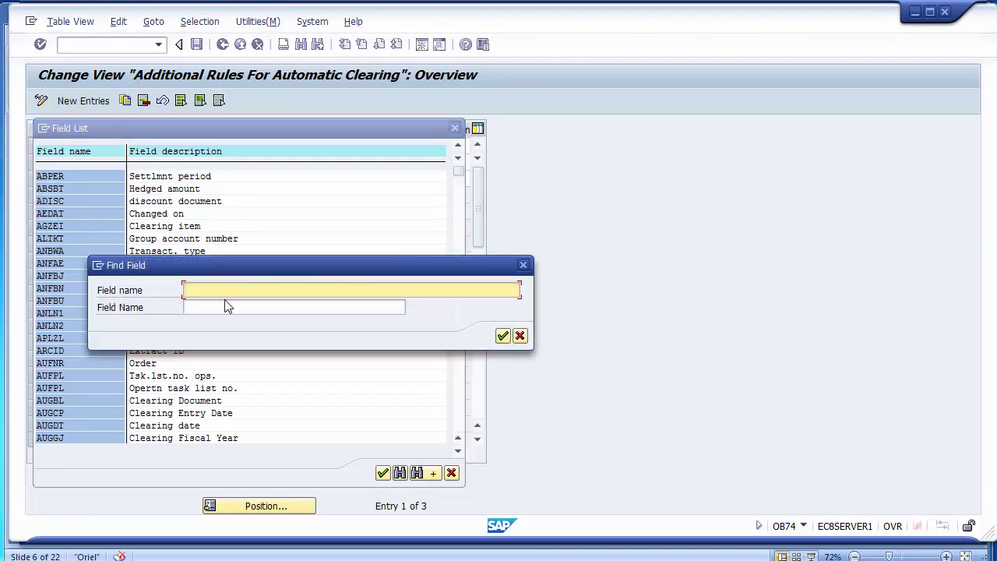
pyautogui.write('ZOUNR')
pyautogui.press('Return')
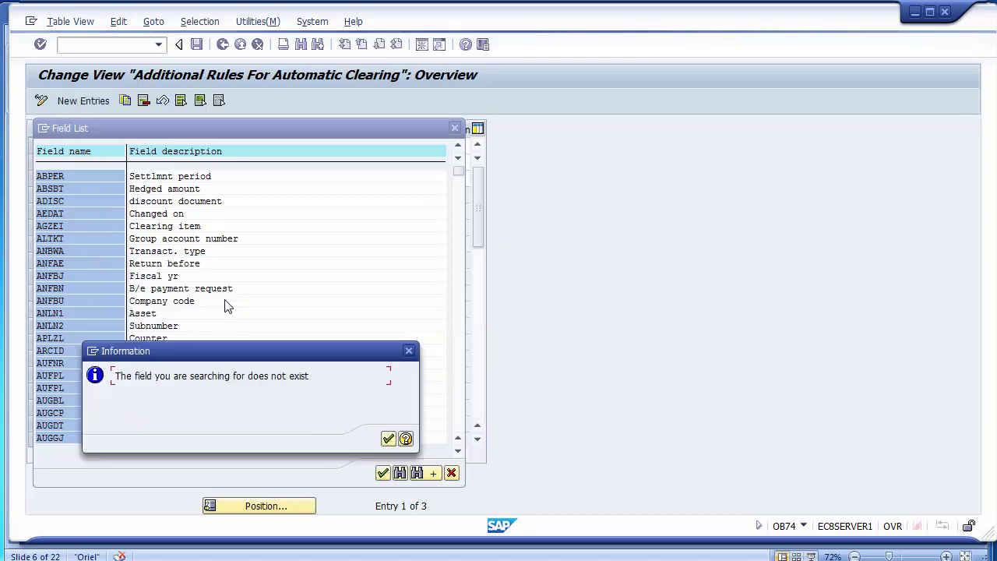
pyautogui.click(388, 438)
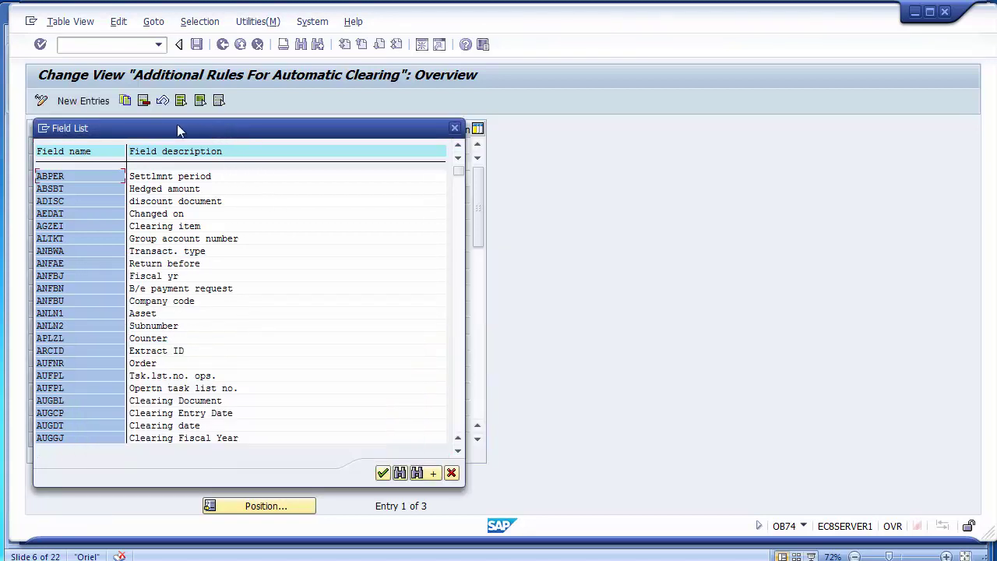
# Step: Find field ZUONR in the field list to read its description, and close the list without changing Criterion 1
pyautogui.moveTo(177, 124); pyautogui.dragTo(324, 184)
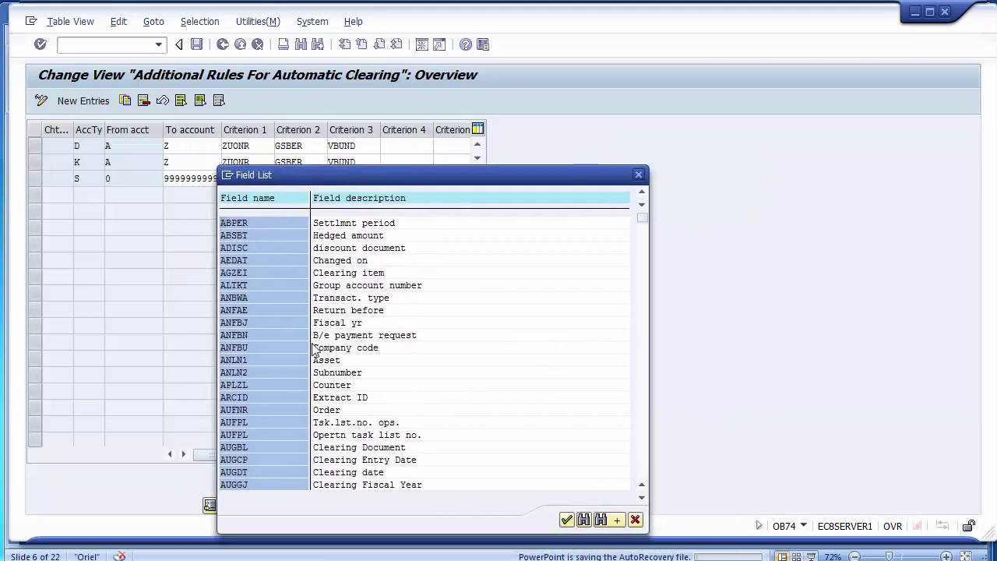
pyautogui.click(244, 371)
pyautogui.hotkey('ctrl', 'f')
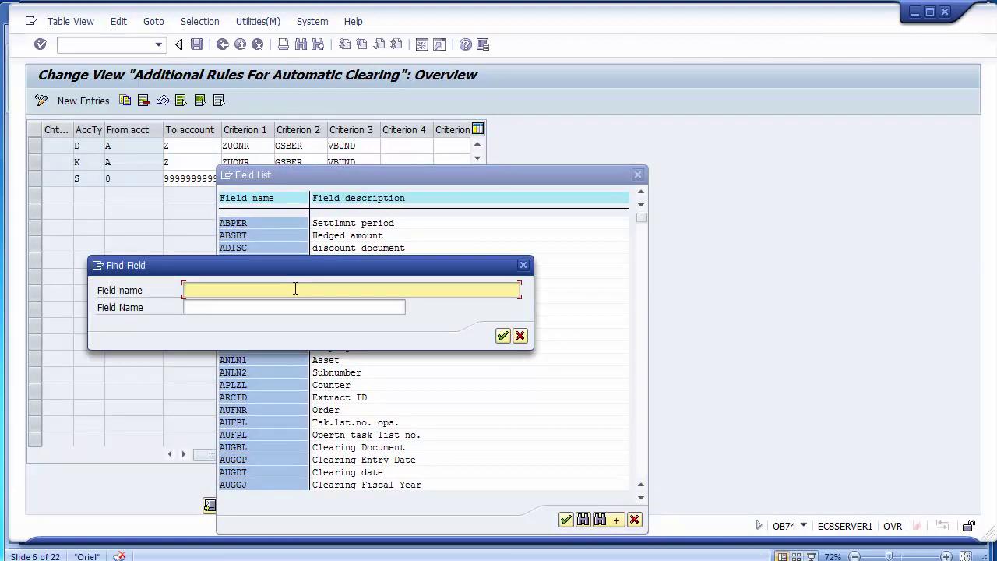
pyautogui.write('ZUONR')
pyautogui.press('Return')
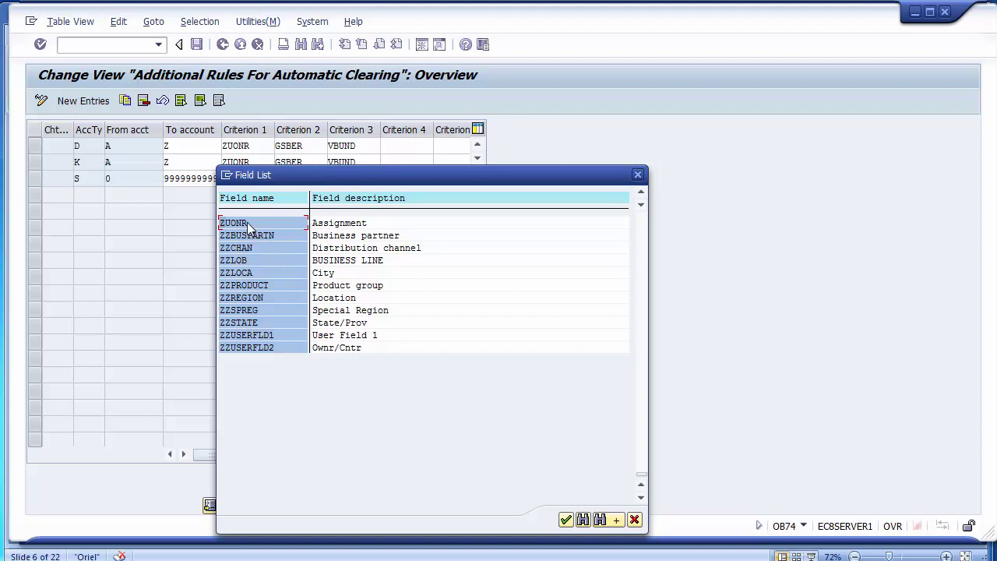
pyautogui.click(336, 223)
pyautogui.moveTo(304, 179); pyautogui.dragTo(306, 295)
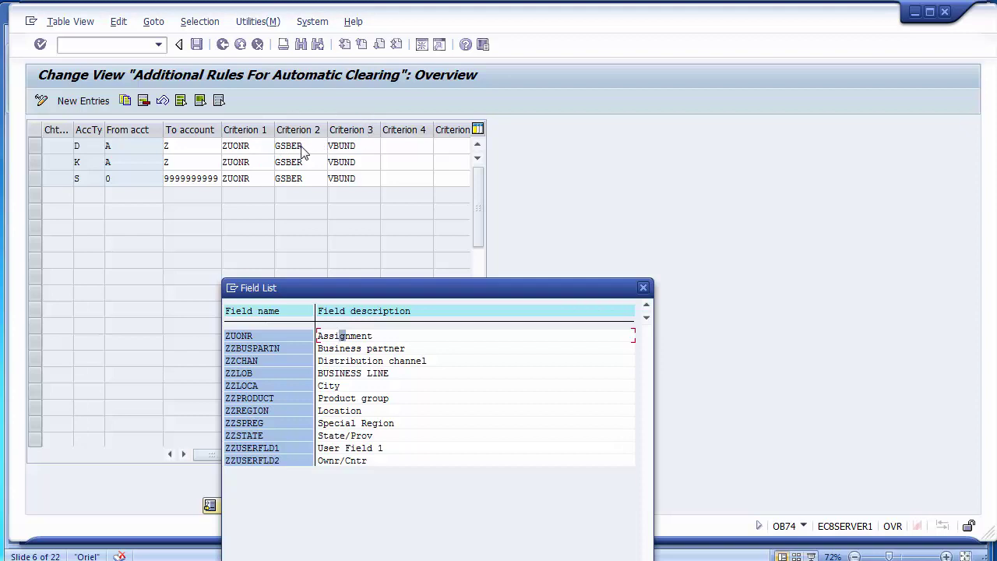
pyautogui.click(643, 289)
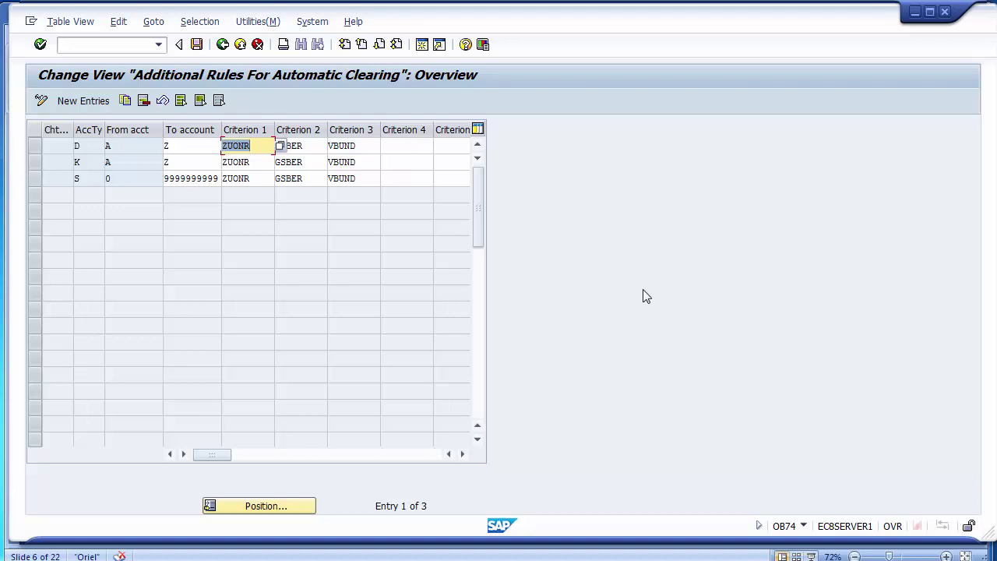
# Step: Look up field VBUND in the field list for Criterion 3 to read its description, and close the list
pyautogui.press('Tab')
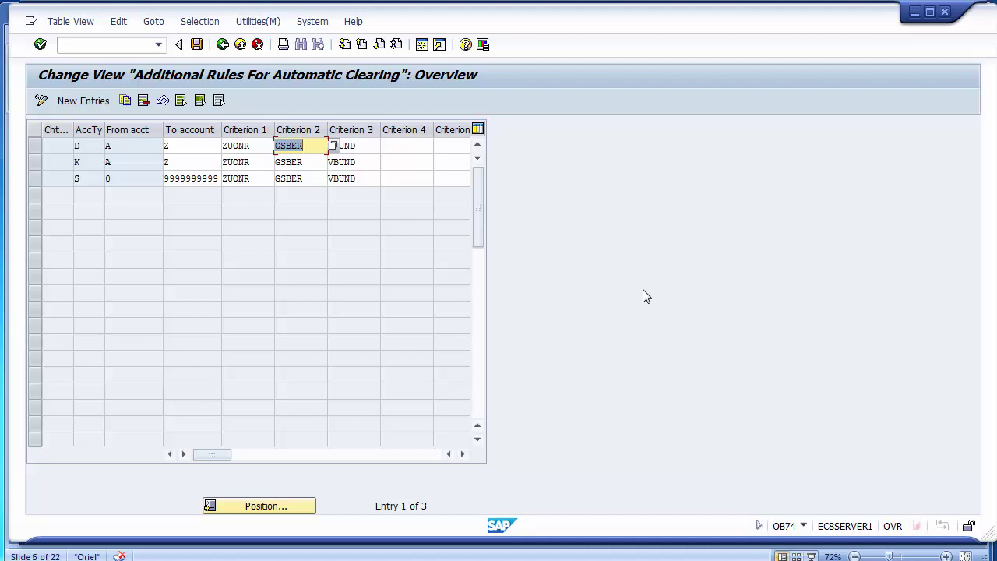
pyautogui.press('Tab')
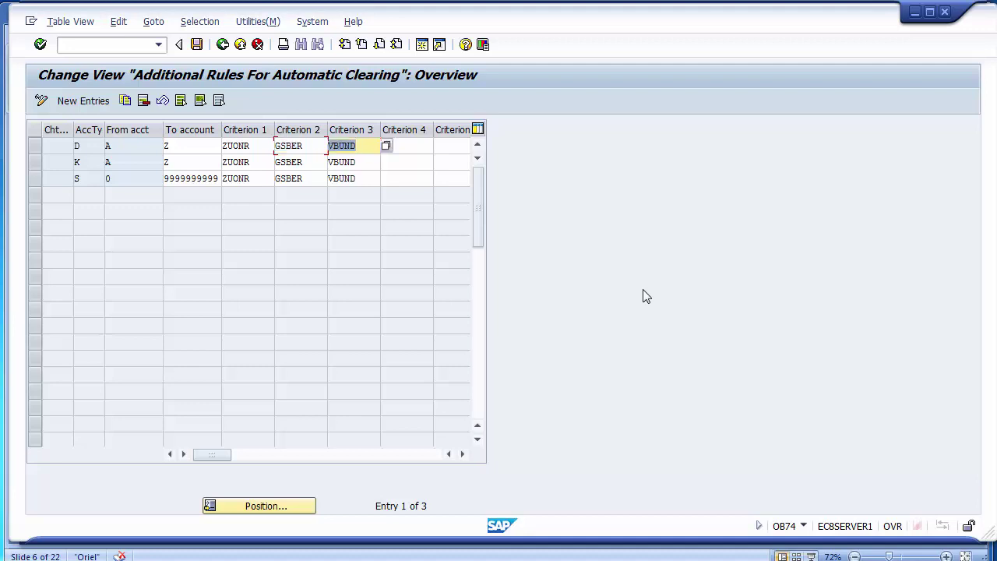
pyautogui.press('End')
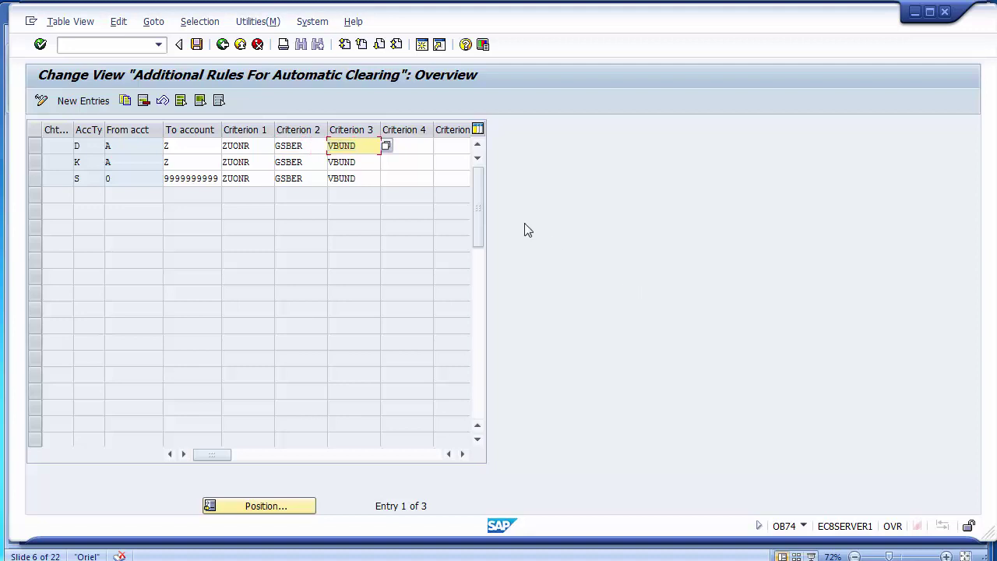
pyautogui.press('Return')
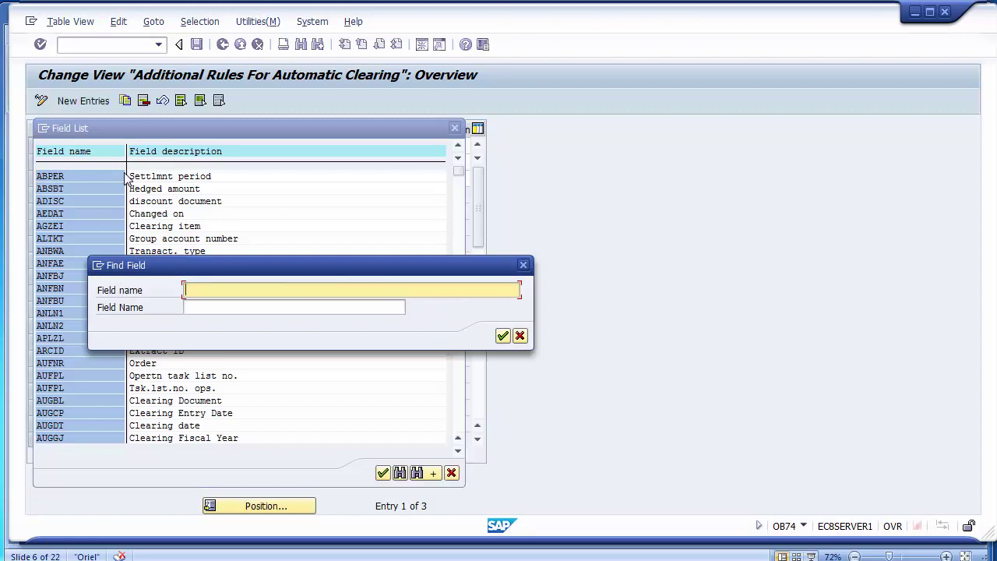
pyautogui.write('VBUND')
pyautogui.press('Return')
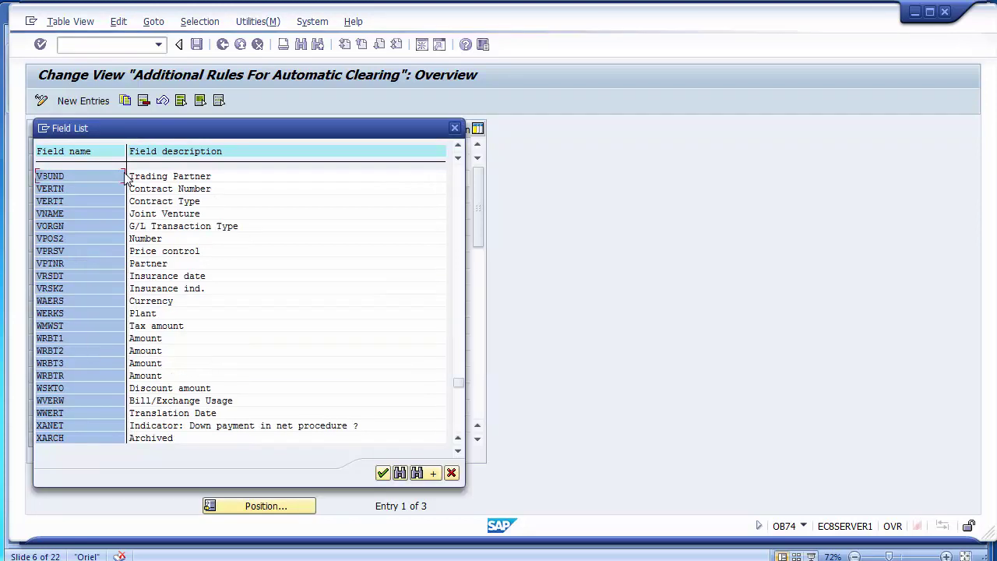
pyautogui.click(167, 180)
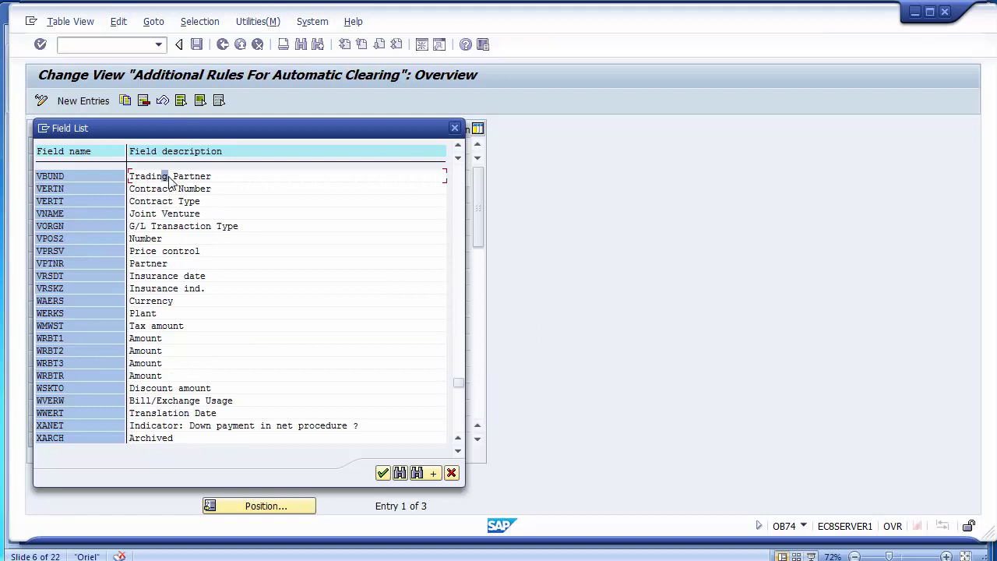
pyautogui.click(186, 177)
pyautogui.click(455, 127)
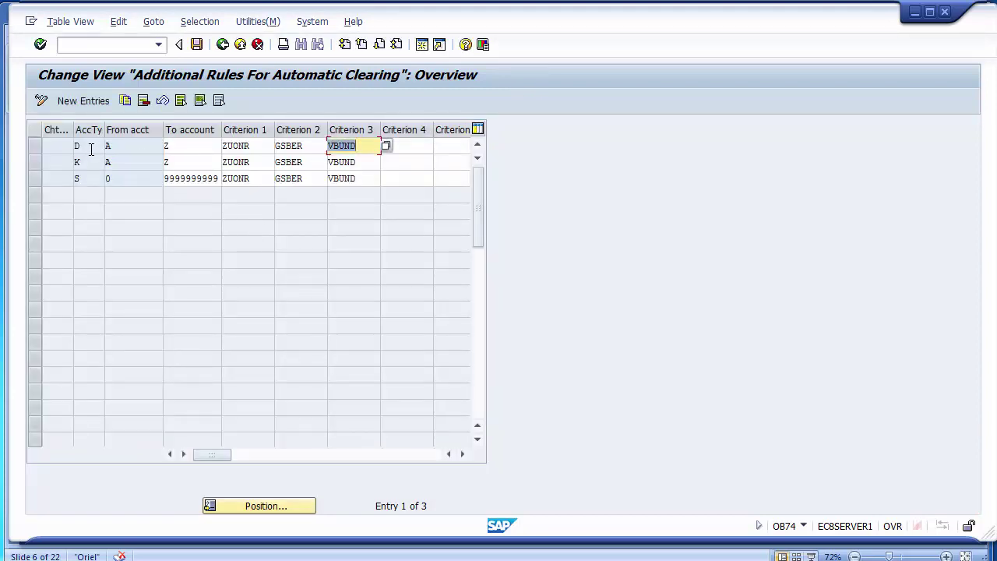
pyautogui.click(91, 147)
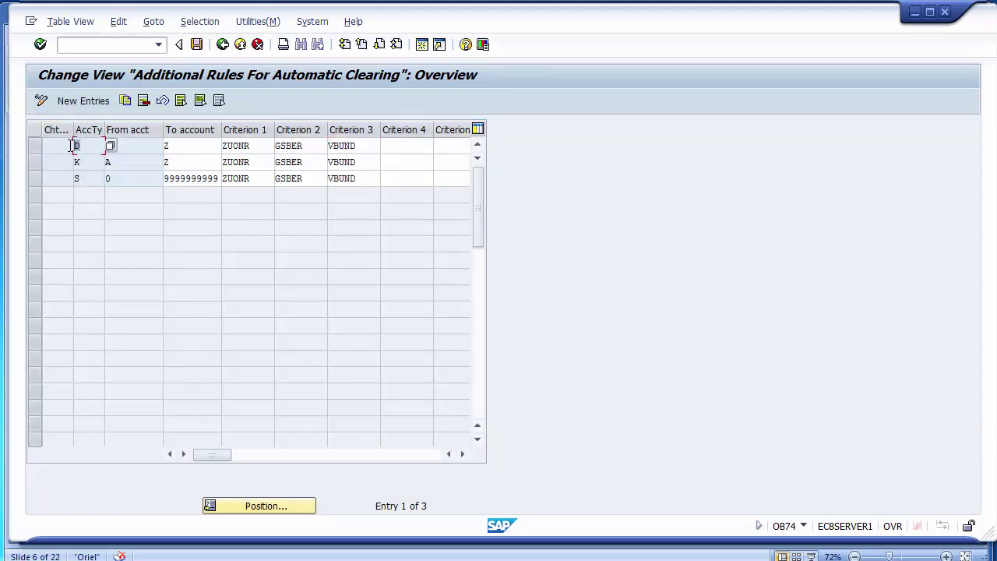
pyautogui.click(357, 150)
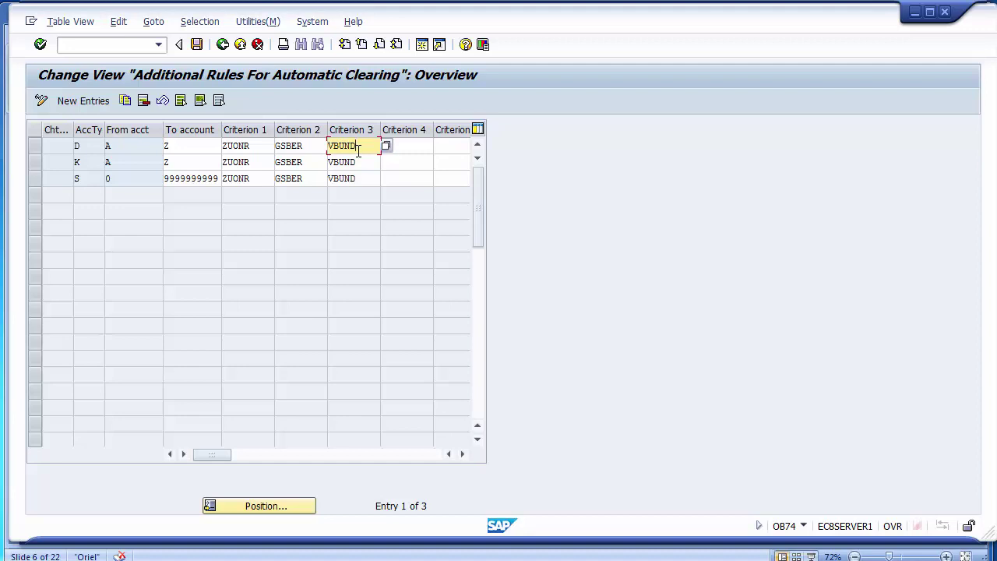
pyautogui.click(95, 162)
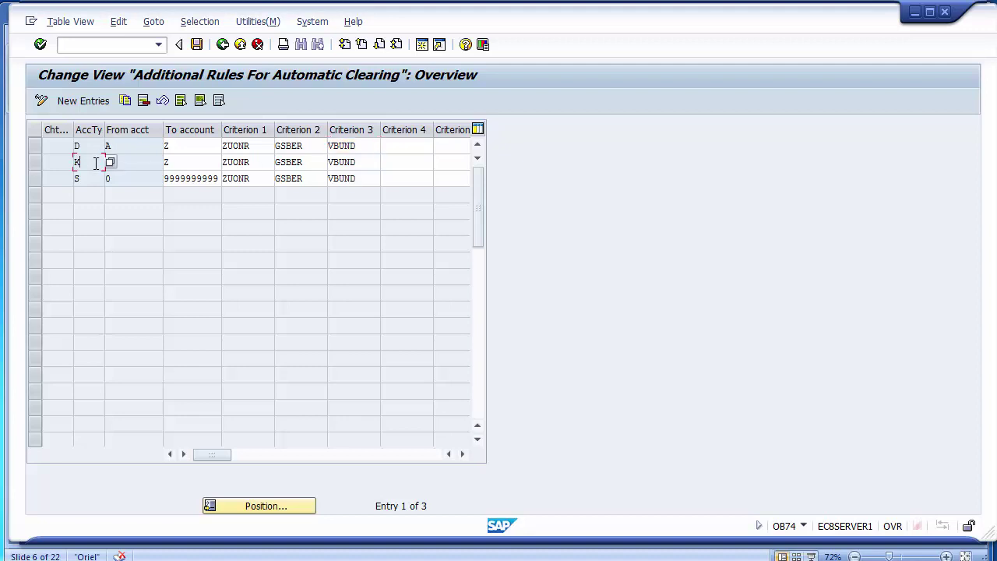
pyautogui.click(93, 179)
# Step: Create a new clearing rule for chart of accounts 1000, account type K, covering accounts A to Z
pyautogui.click(84, 102)
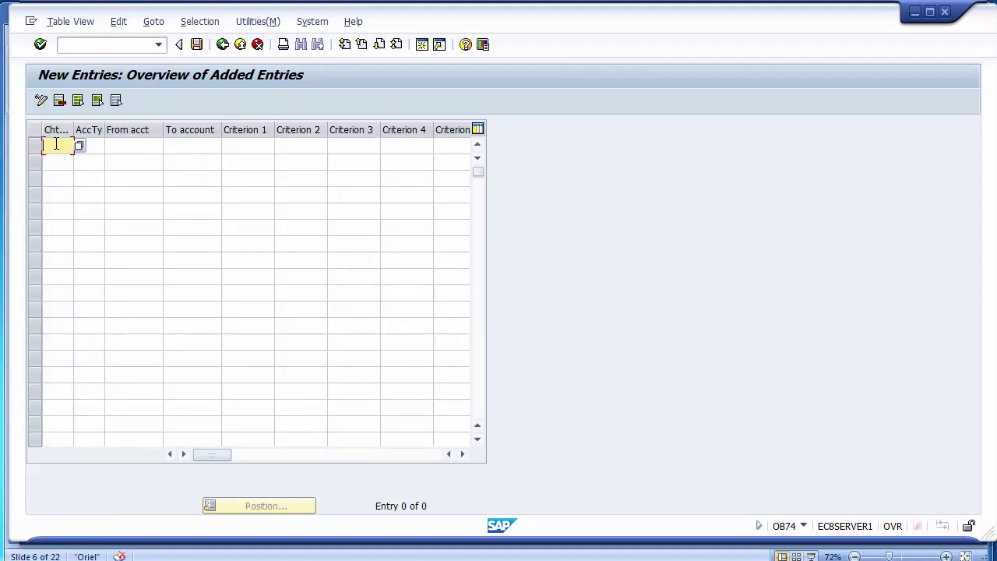
pyautogui.write('1010')
pyautogui.press('Tab')
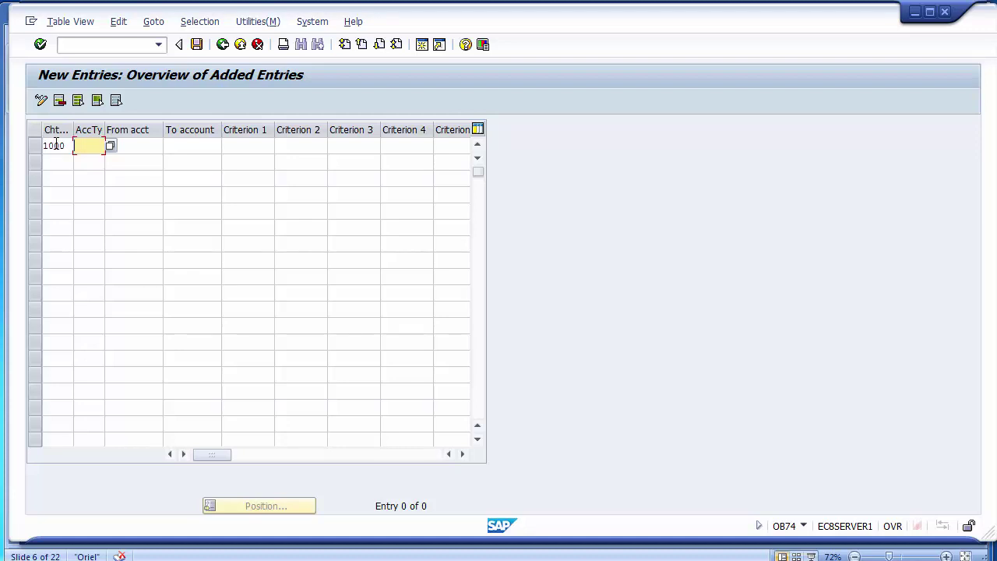
pyautogui.write('K')
pyautogui.press('Tab')
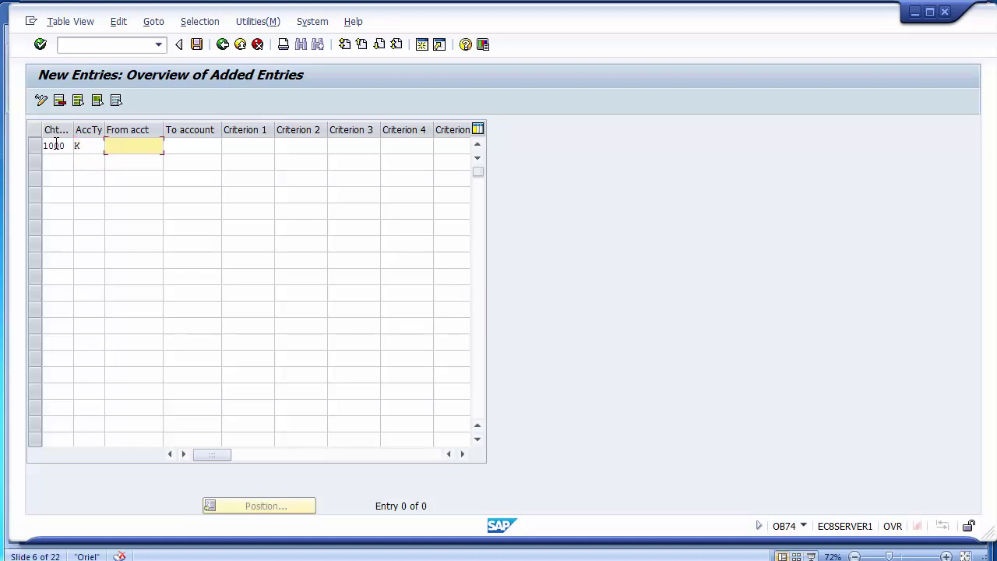
pyautogui.write('A')
pyautogui.press('Tab')
pyautogui.write('Z')
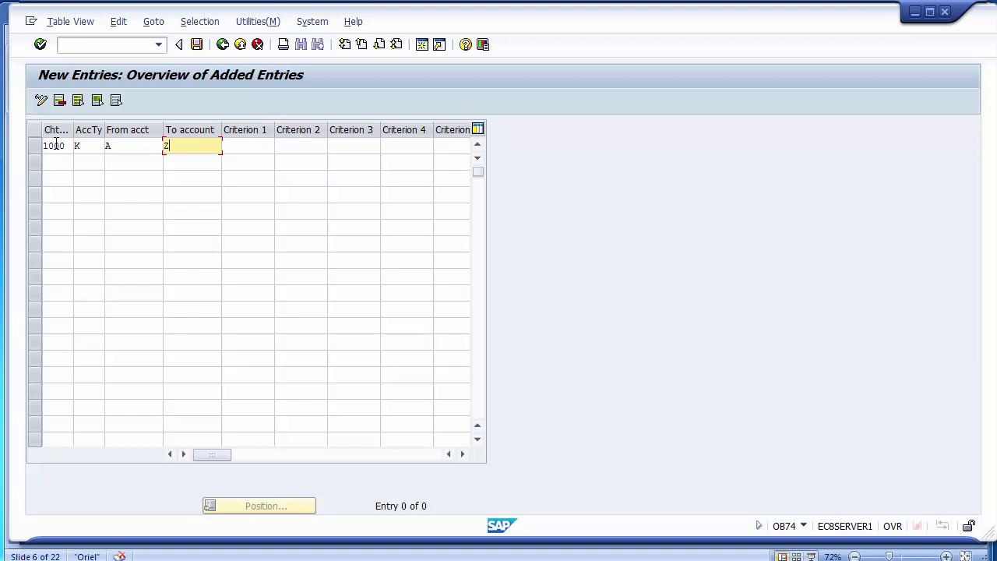
# Step: Open the list of possible fields for Criterion 1 of the account type K rule and search for field name Amount
pyautogui.click(238, 149)
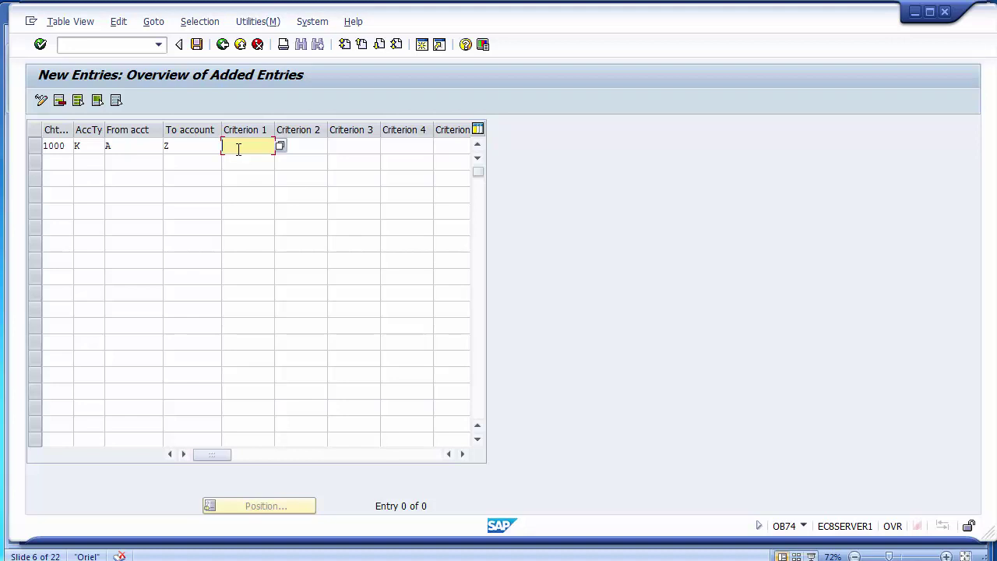
pyautogui.press('F4')
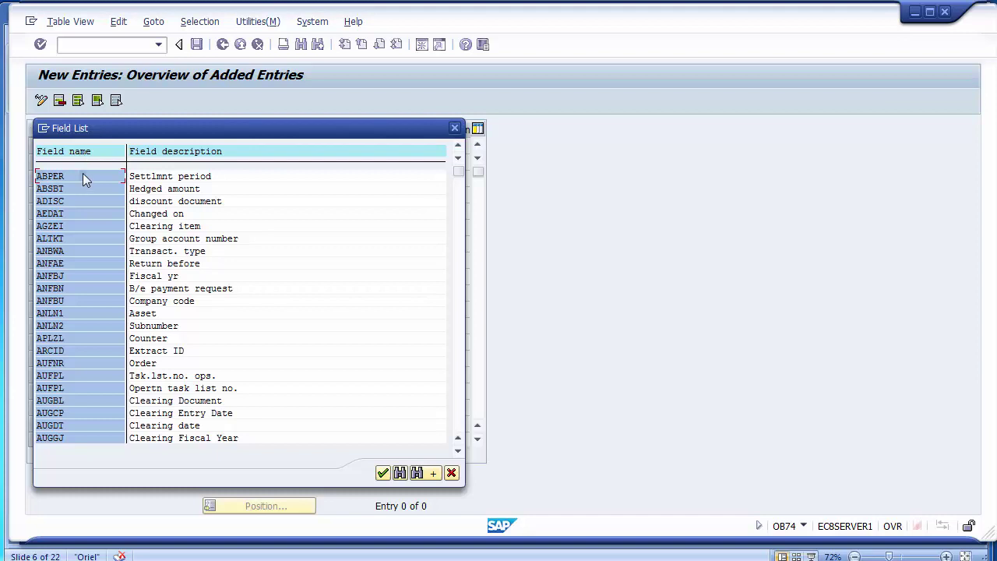
pyautogui.hotkey('ctrl', 'f')
pyautogui.write('A')
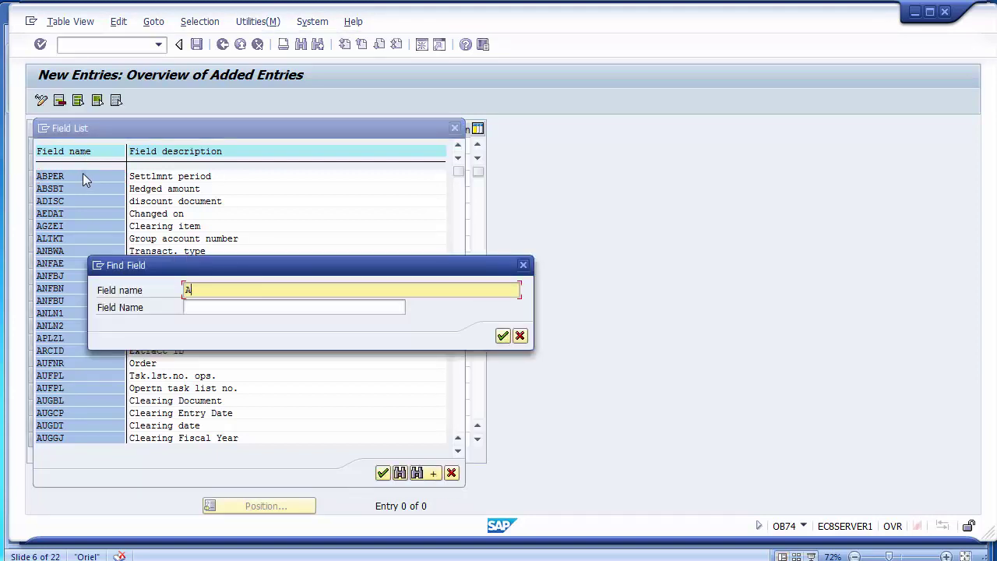
pyautogui.write('mount')
pyautogui.press('Return')
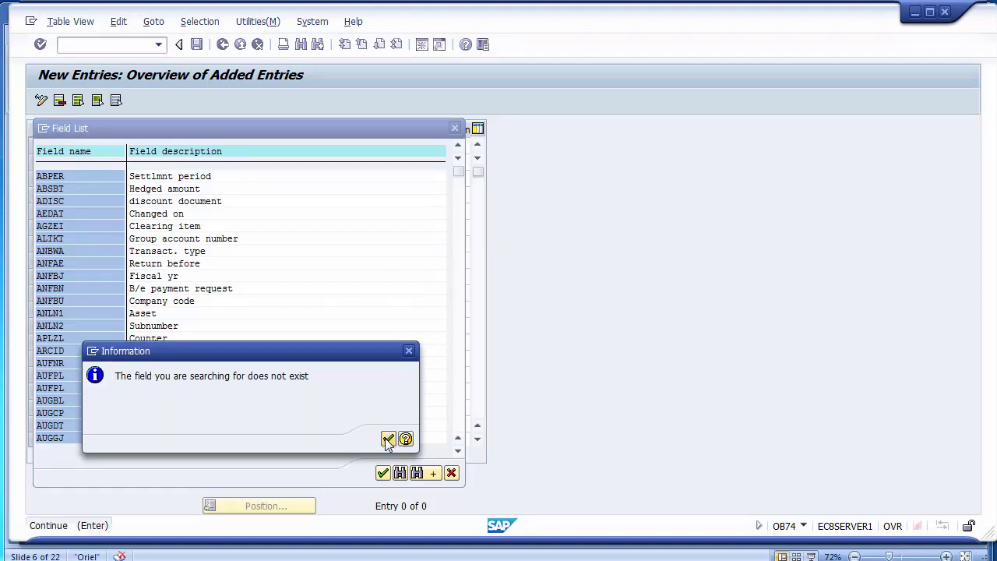
pyautogui.click(388, 440)
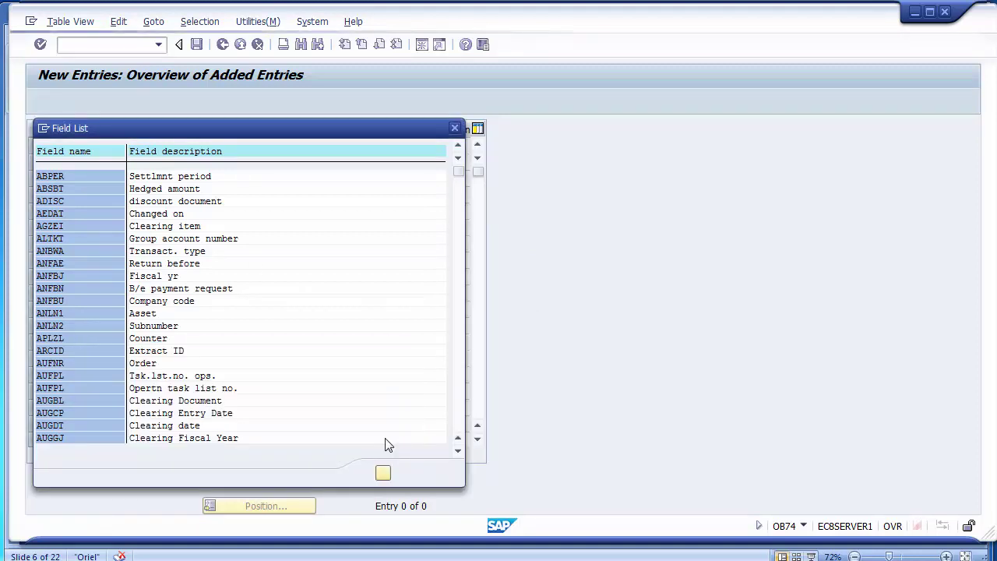
# Step: Set Criterion 1 of the account type K rule to the amount field WRBT1 from the field list
pyautogui.click(460, 431)
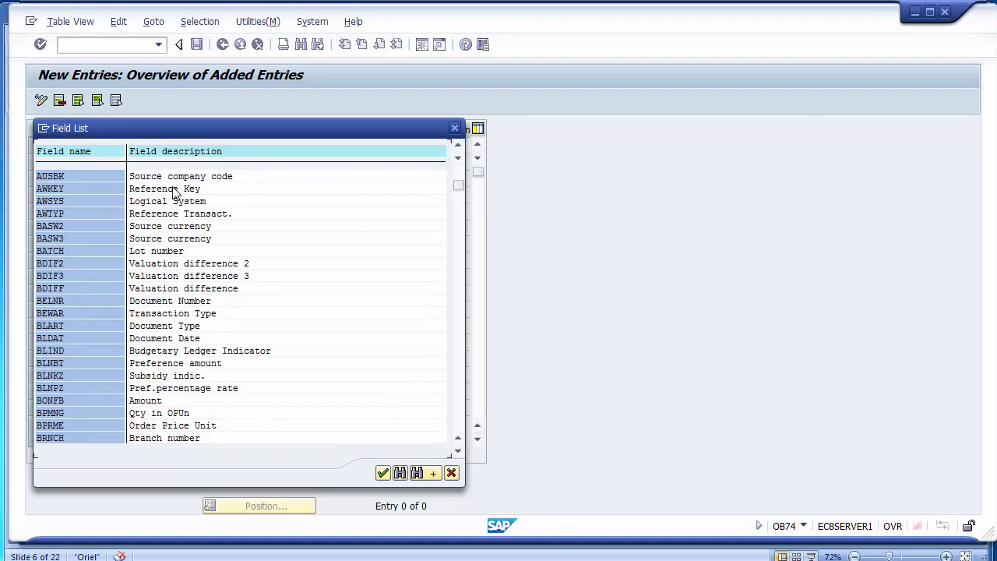
pyautogui.click(144, 400)
pyautogui.moveTo(459, 194); pyautogui.dragTo(458, 268)
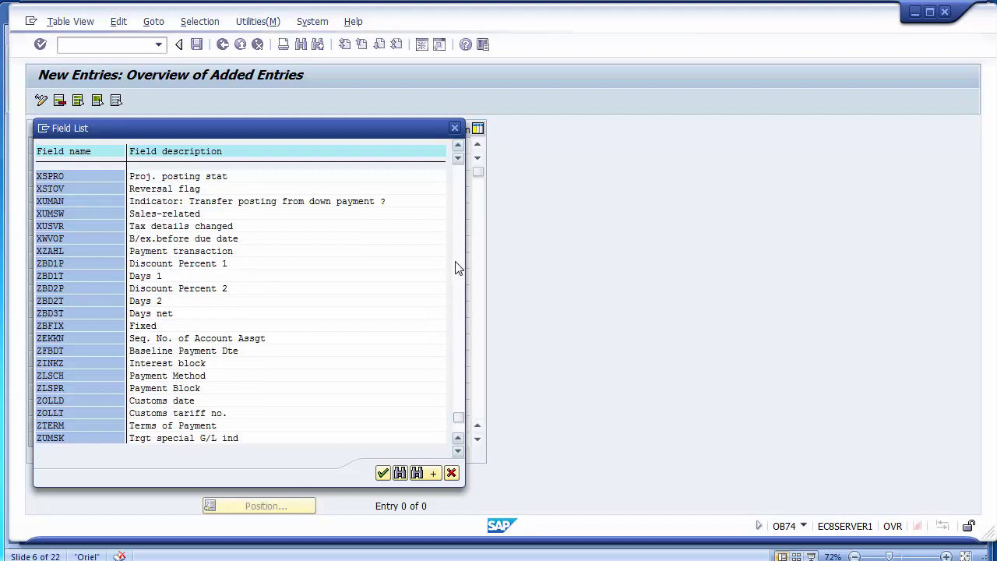
pyautogui.click(458, 268)
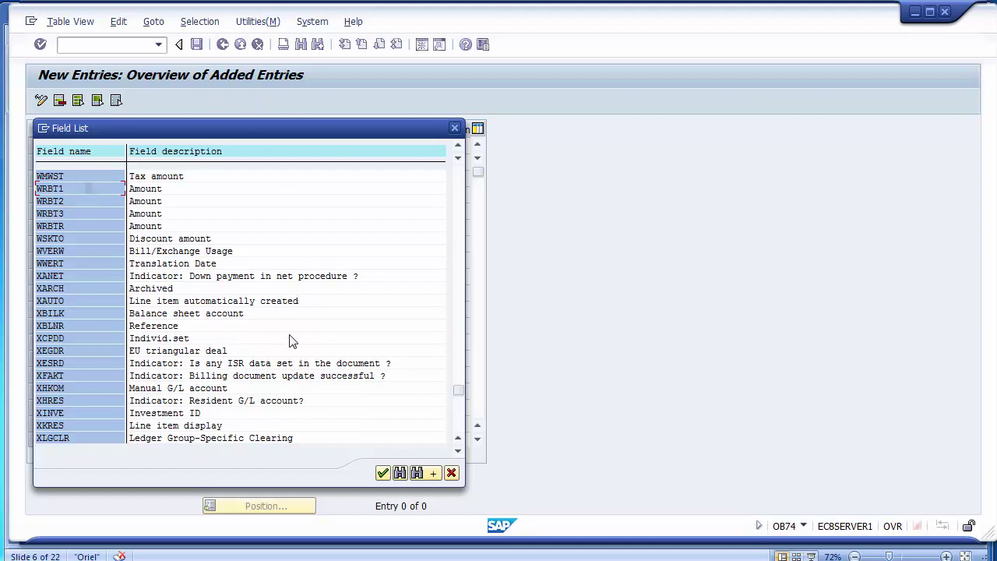
pyautogui.doubleClick(45, 190)
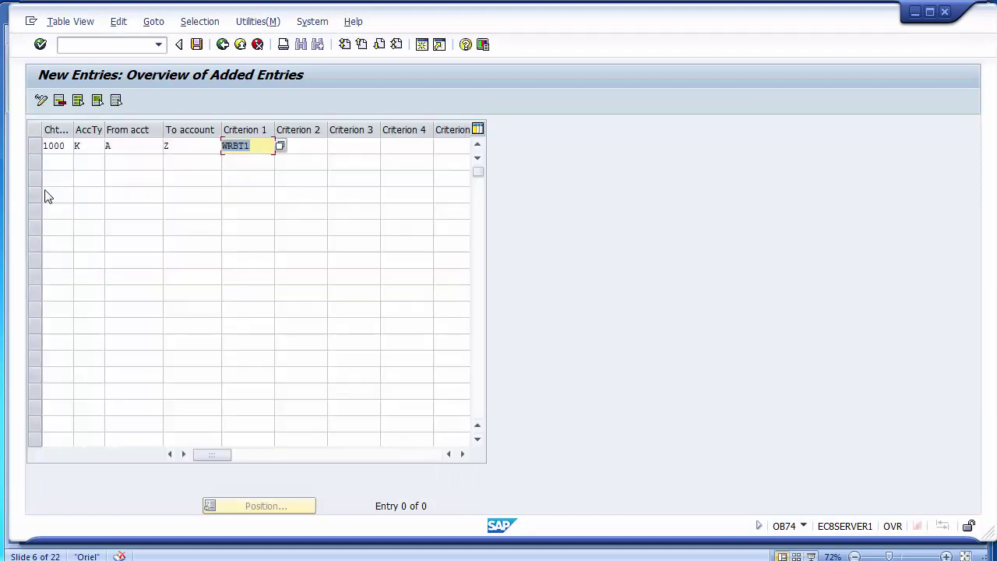
# Step: Set Criterion 2 of the account type K rule to the vendor field LIFNR from the field list
pyautogui.click(310, 147)
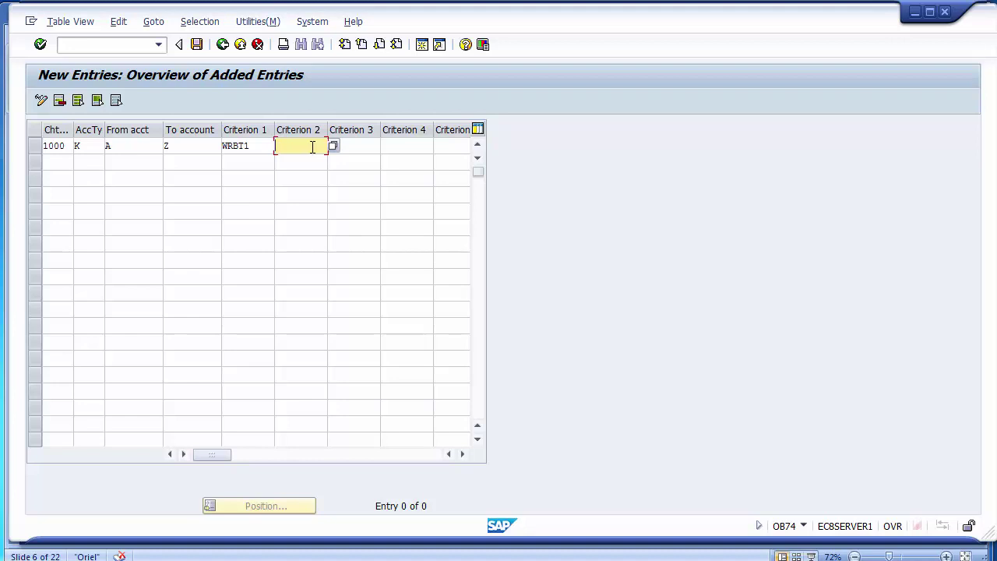
pyautogui.press('F4')
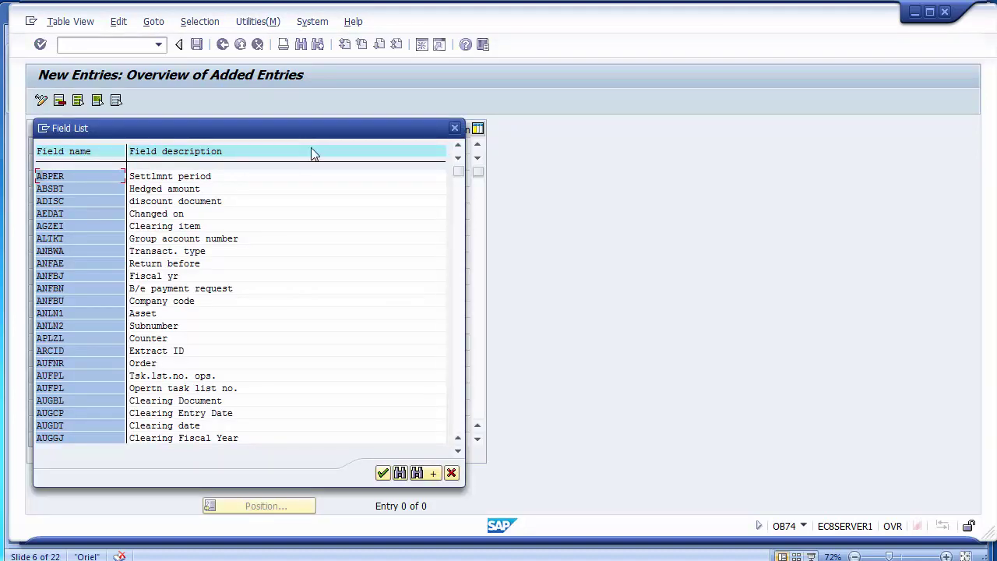
pyautogui.click(459, 434)
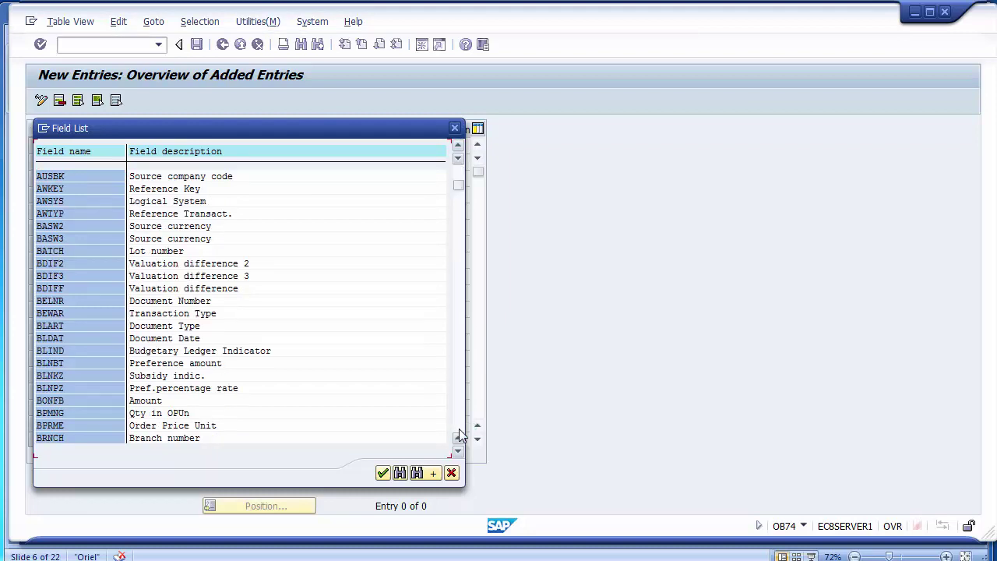
pyautogui.click(459, 437)
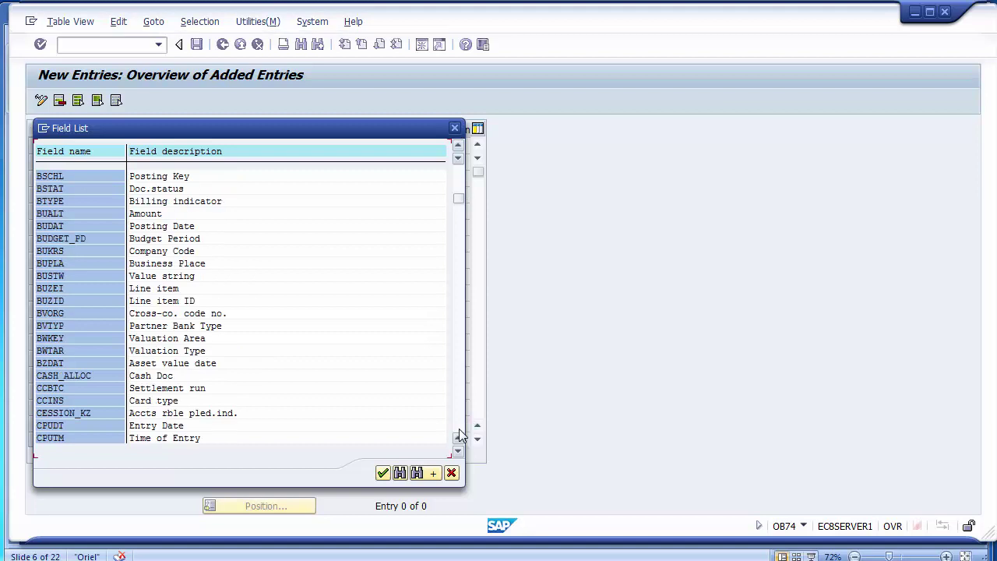
pyautogui.click(459, 437)
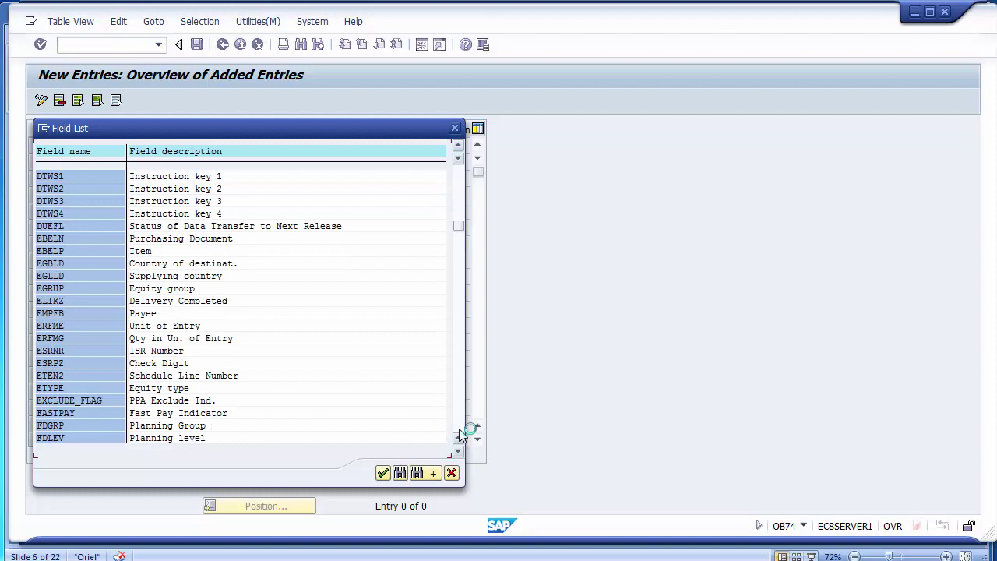
pyautogui.click(458, 437)
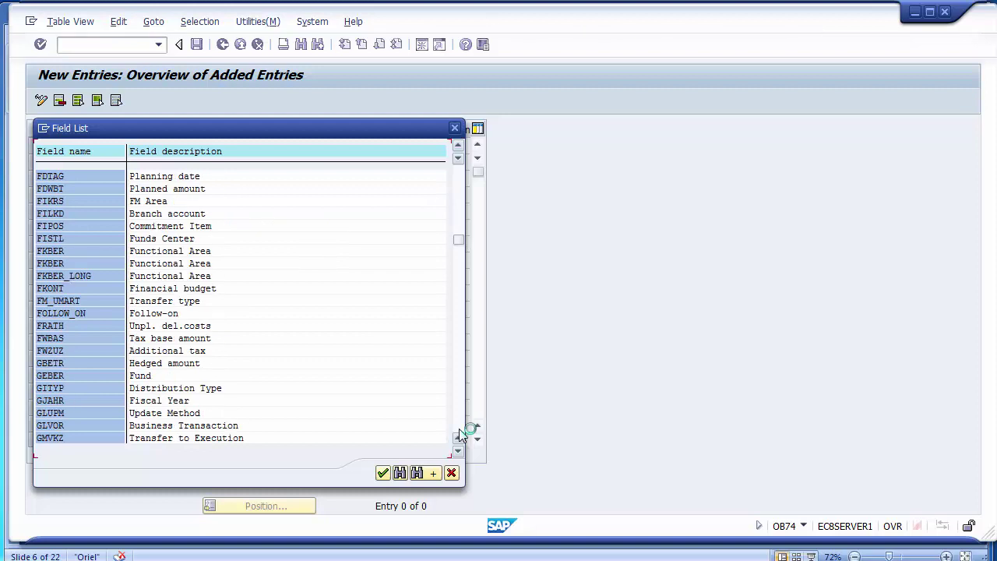
pyautogui.click(458, 437)
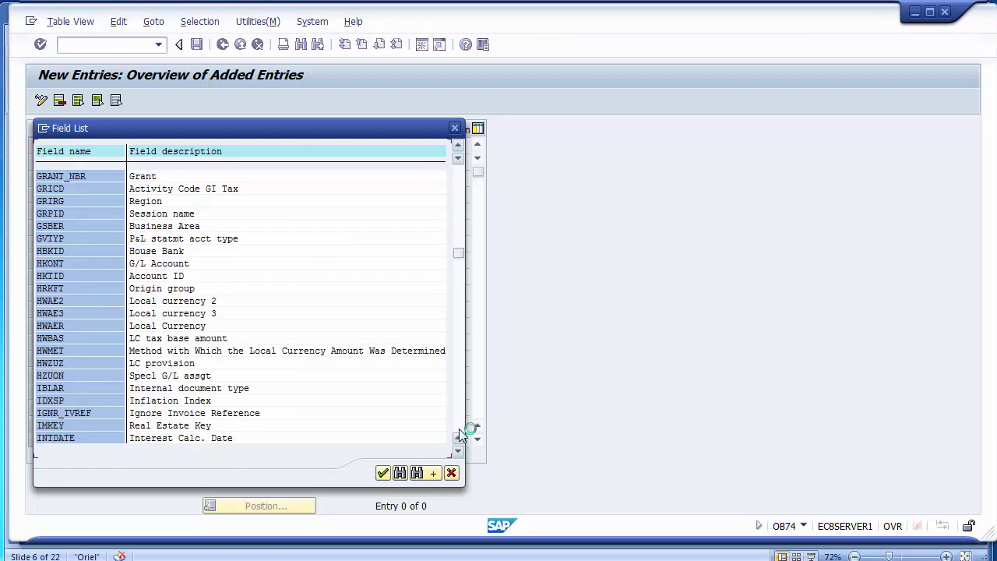
pyautogui.click(458, 438)
pyautogui.click(458, 438)
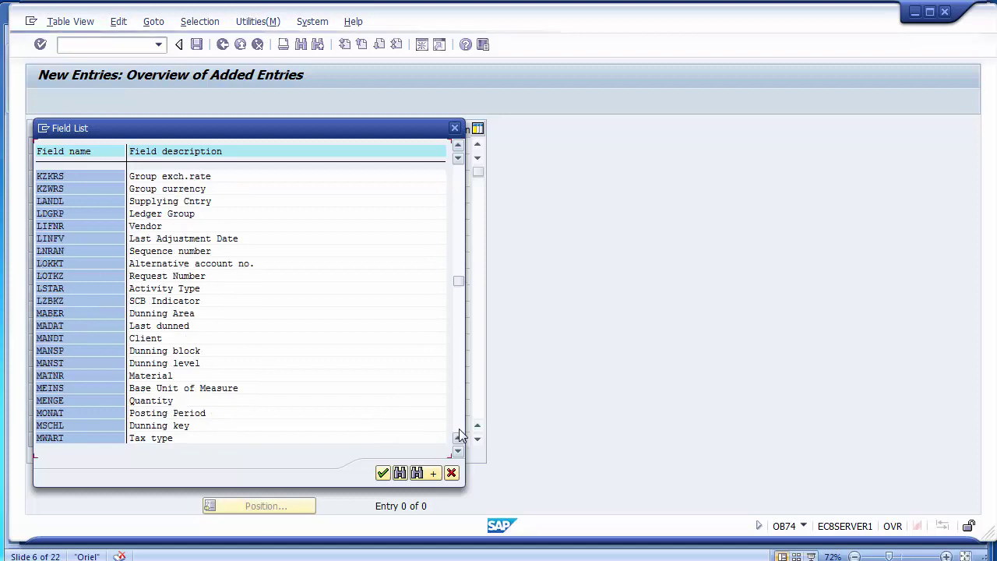
pyautogui.click(144, 228)
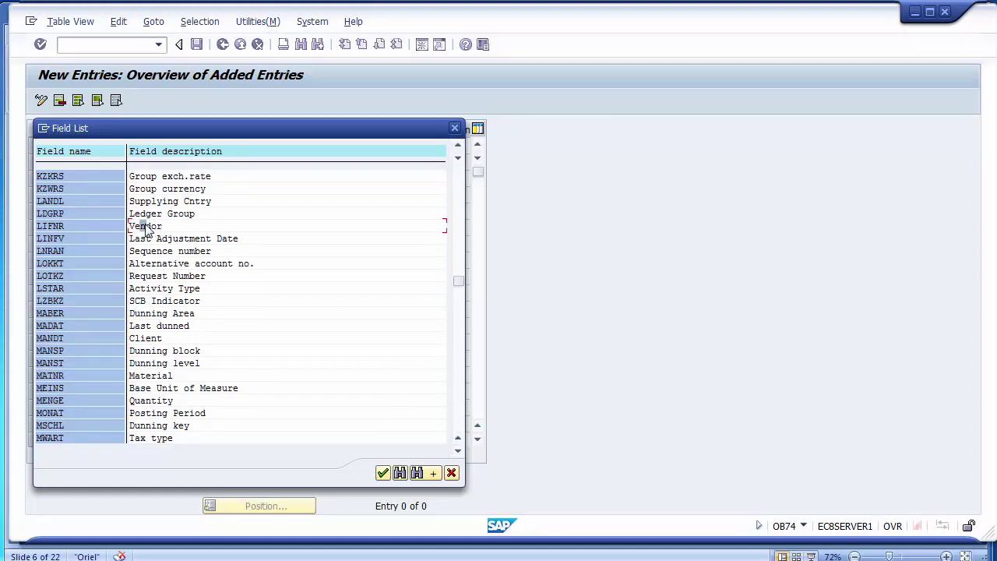
pyautogui.doubleClick(53, 226)
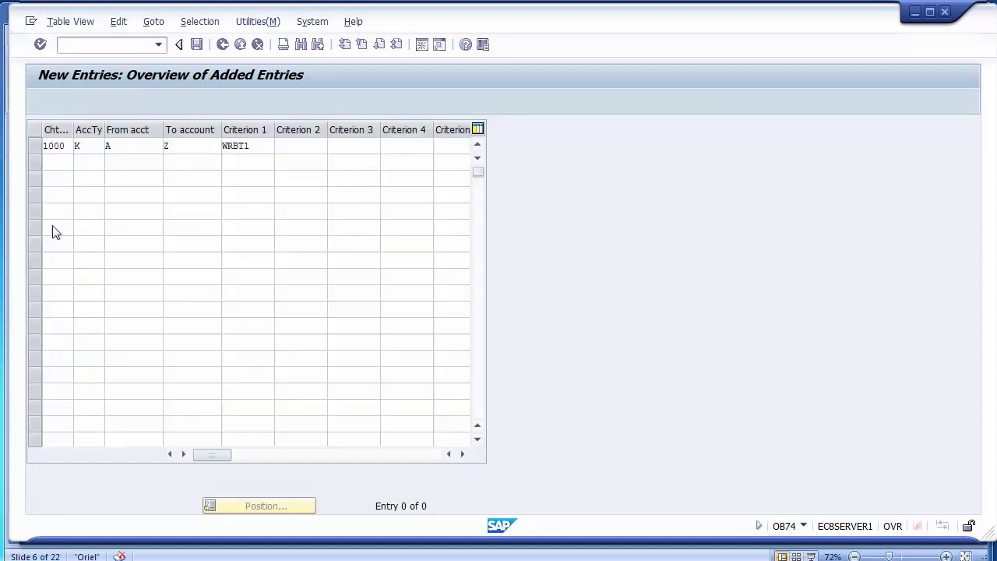
pyautogui.click(277, 146)
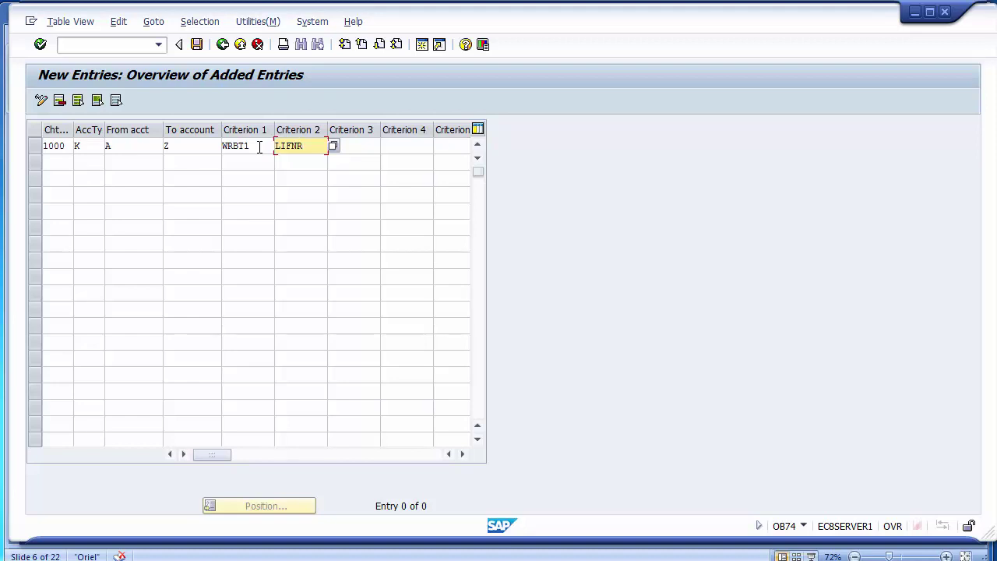
# Step: Enter a second rule for chart of accounts 1000, account type D, covering accounts A to Z
pyautogui.click(68, 163)
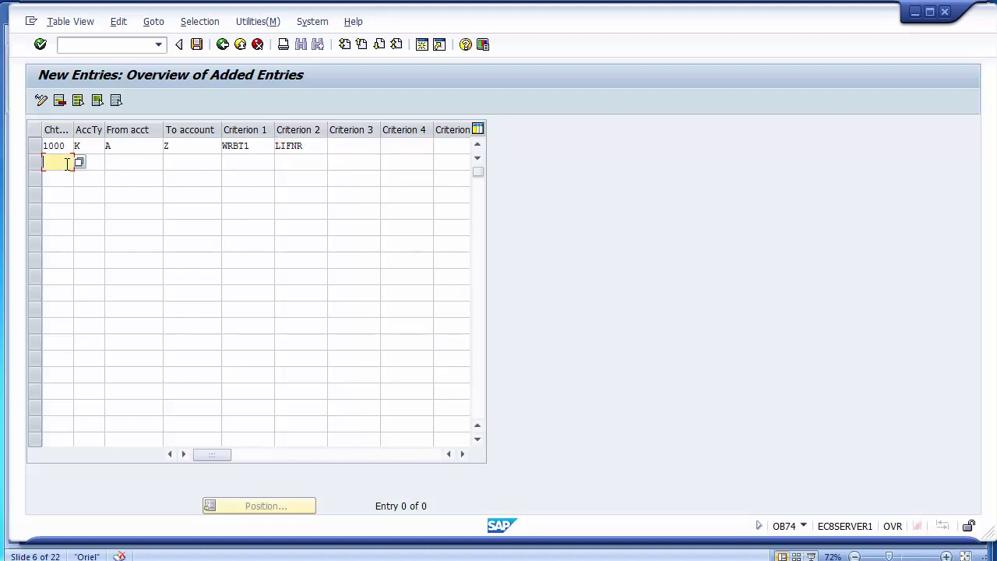
pyautogui.write('1000')
pyautogui.click(92, 161)
pyautogui.write('D')
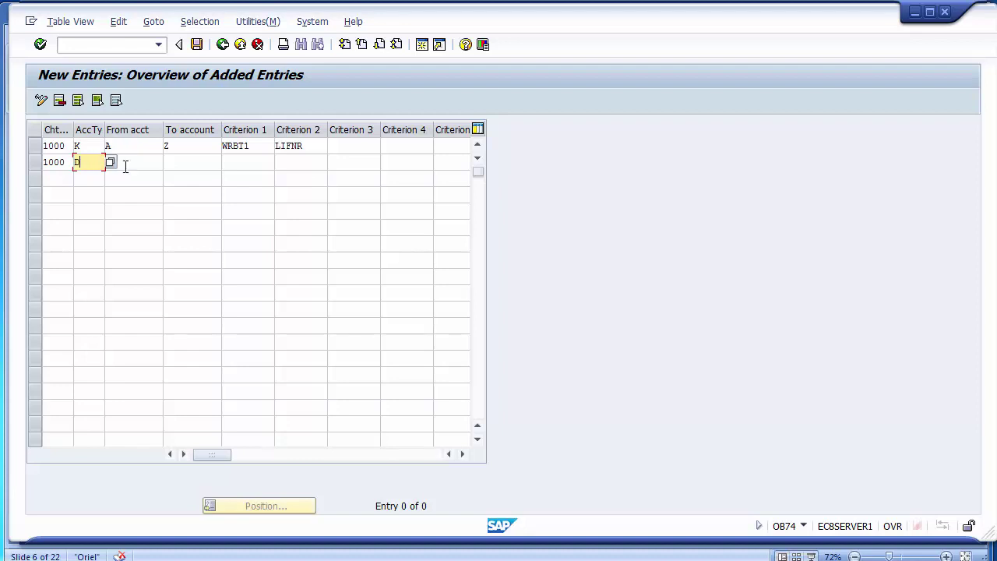
pyautogui.click(138, 163)
pyautogui.write('A')
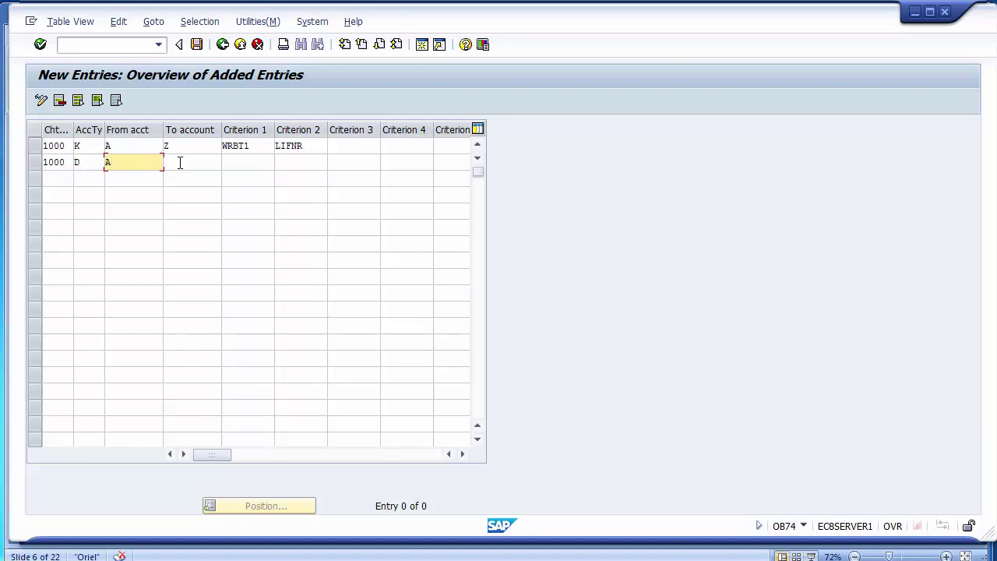
pyautogui.click(180, 163)
pyautogui.write('Z')
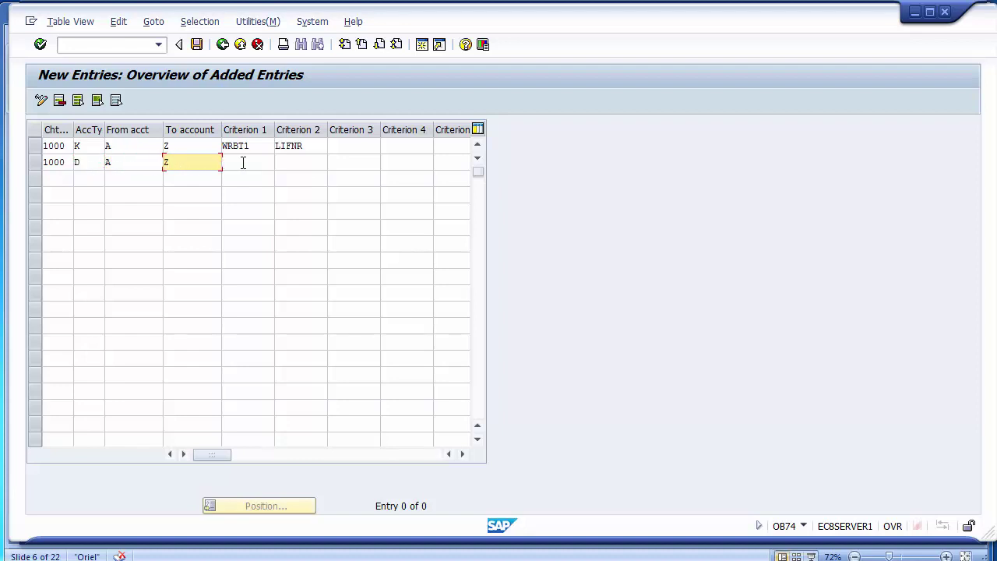
# Step: Copy WRBT1 from the account type K rule into Criterion 1 of the account type D rule
pyautogui.click(242, 162)
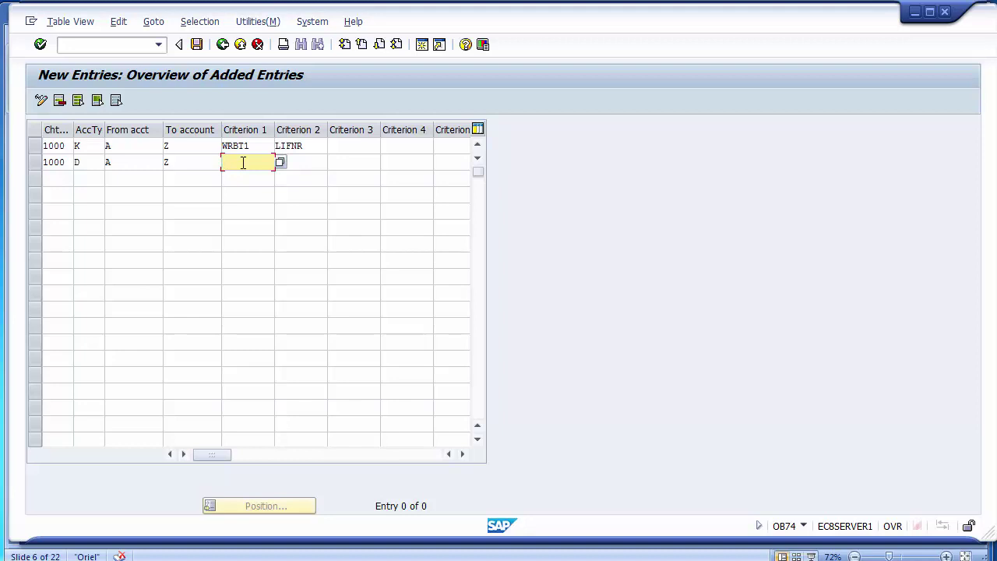
pyautogui.moveTo(255, 146); pyautogui.dragTo(221, 148)
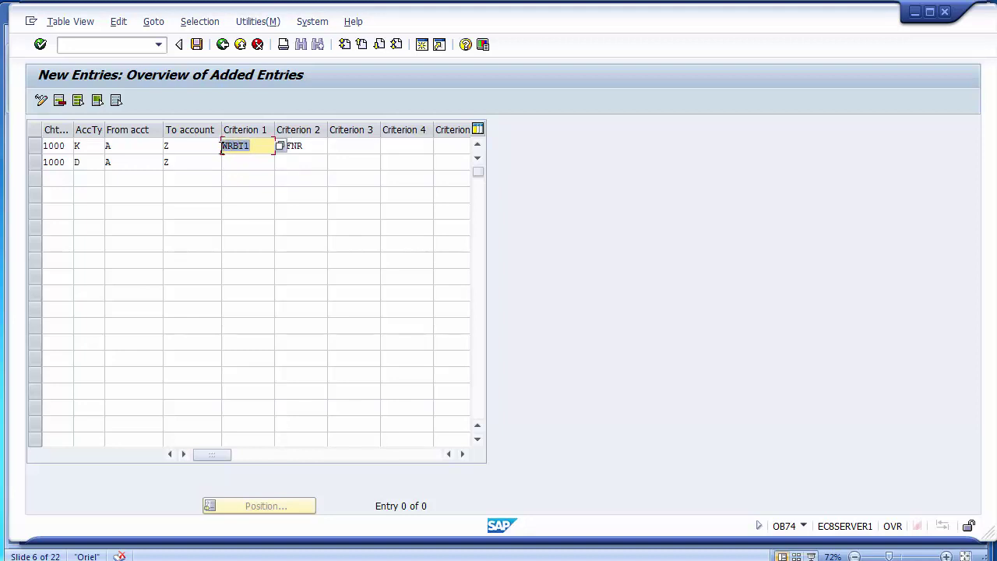
pyautogui.hotkey('ctrl', 'c')
pyautogui.click(225, 162)
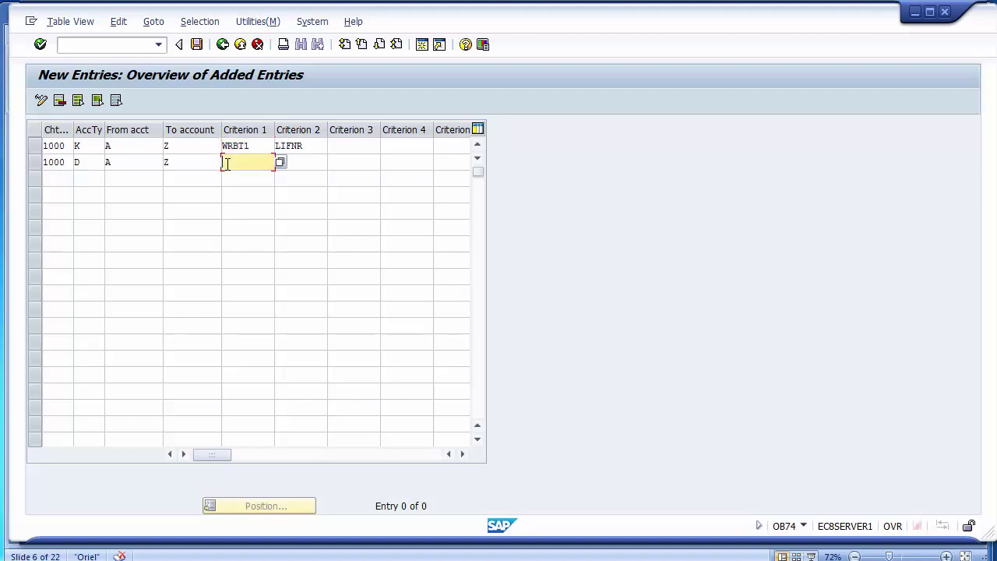
pyautogui.hotkey('ctrl', 'v')
# Step: Enter a third rule for chart of accounts 1000, account type S, covering accounts 0 to 9999999
pyautogui.click(52, 178)
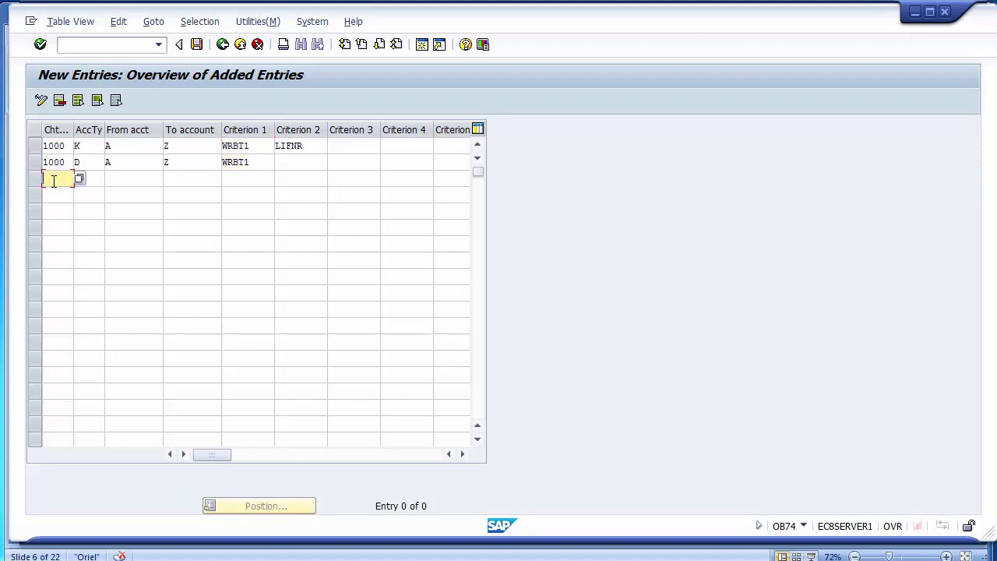
pyautogui.write('1000')
pyautogui.click(94, 178)
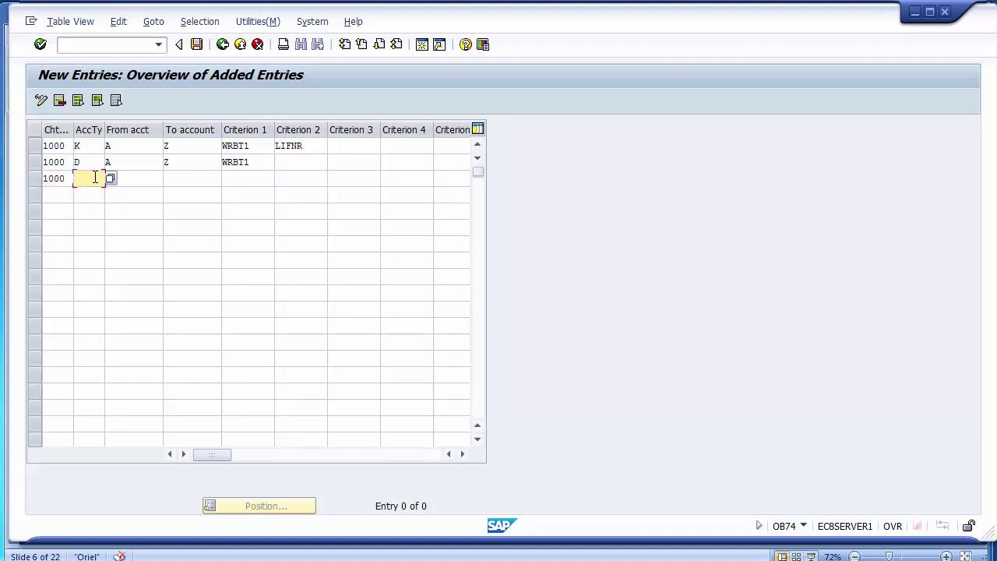
pyautogui.write('S')
pyautogui.click(136, 177)
pyautogui.write('A')
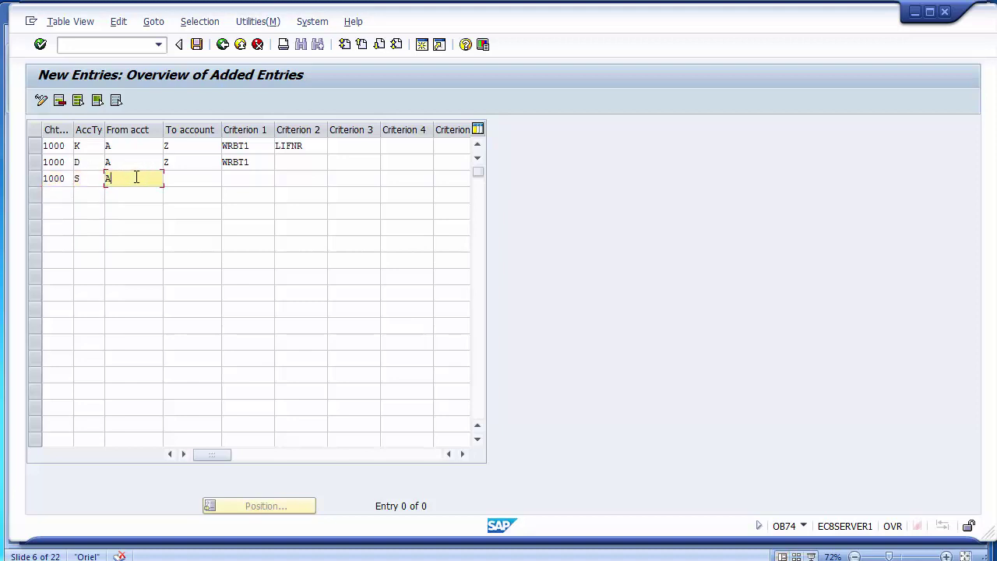
pyautogui.click(192, 179)
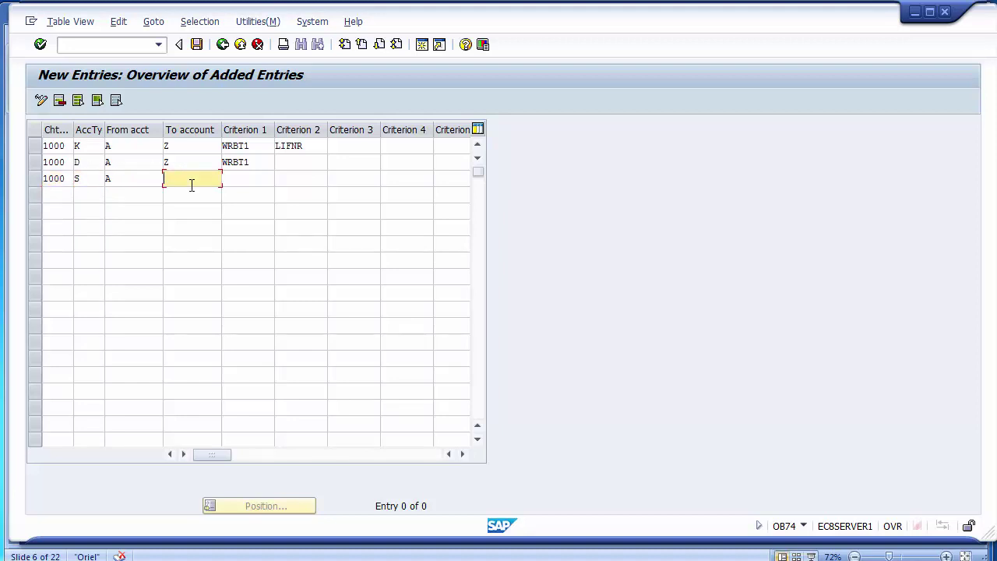
pyautogui.click(144, 181)
pyautogui.press('BackSpace')
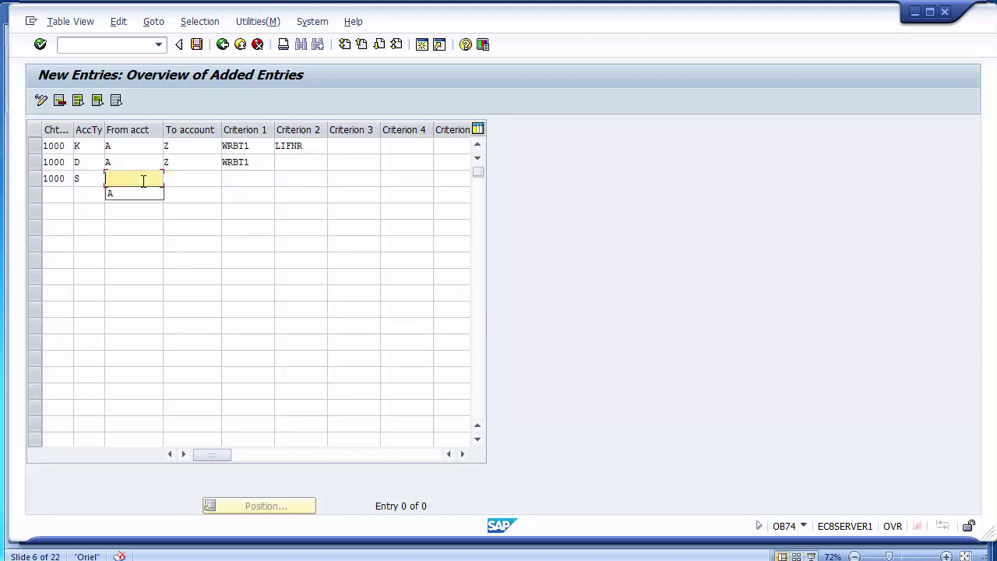
pyautogui.write('0')
pyautogui.press('Tab')
pyautogui.write('9999999')
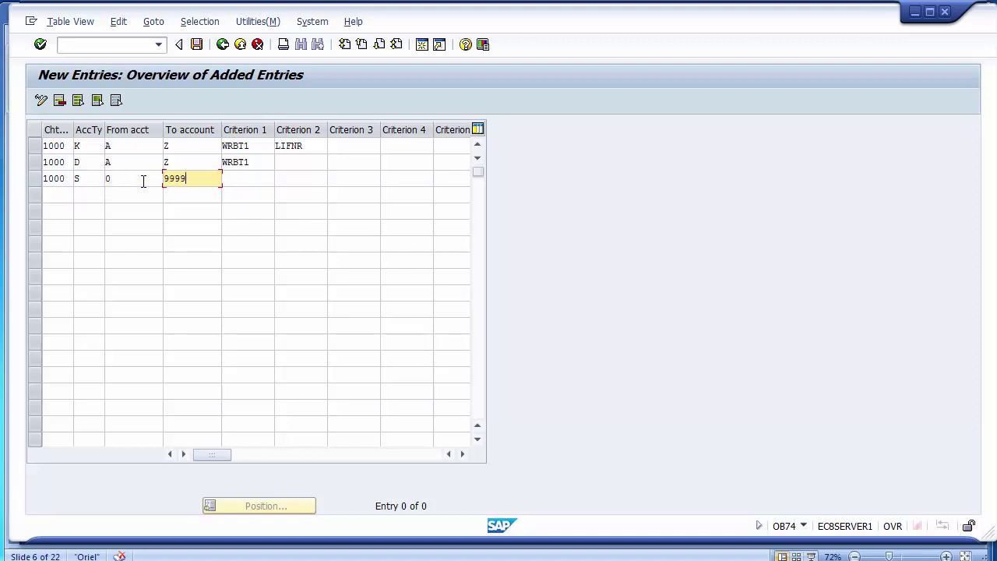
# Step: Set Criterion 1 of the account type S rule to WRBT1 and save the rules in the FICO Configurations customizing request
pyautogui.click(254, 179)
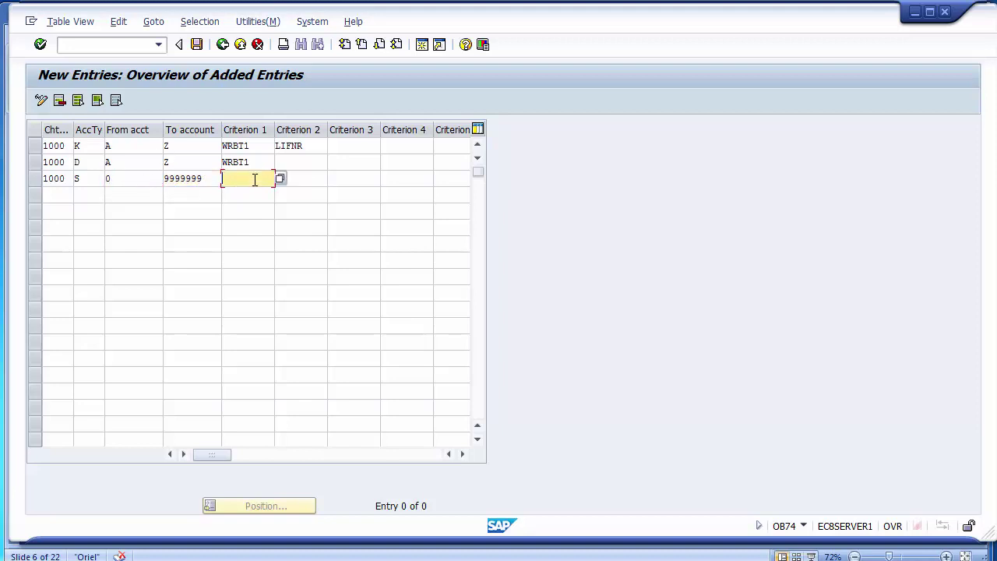
pyautogui.write('WRBT1')
pyautogui.click(304, 164)
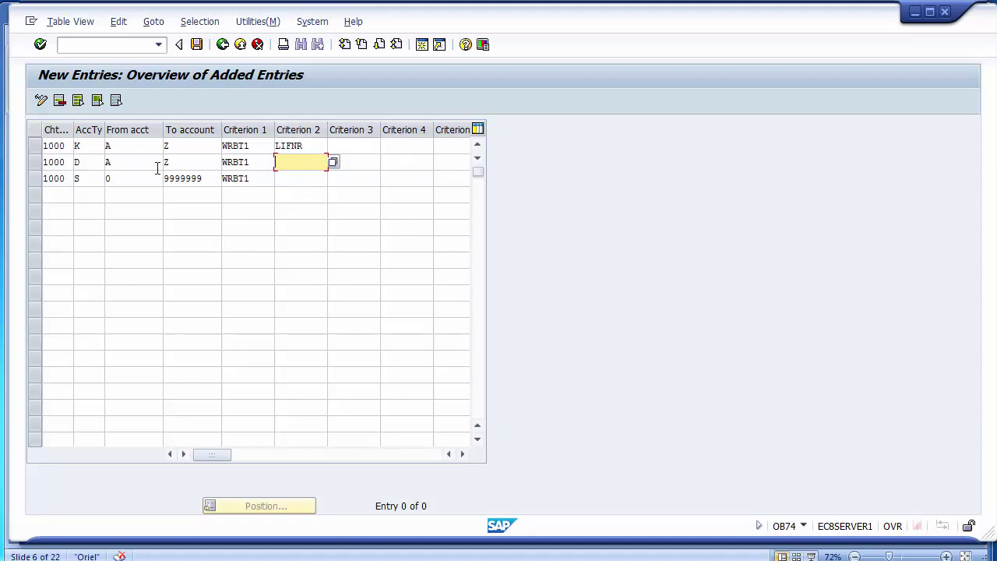
pyautogui.click(194, 48)
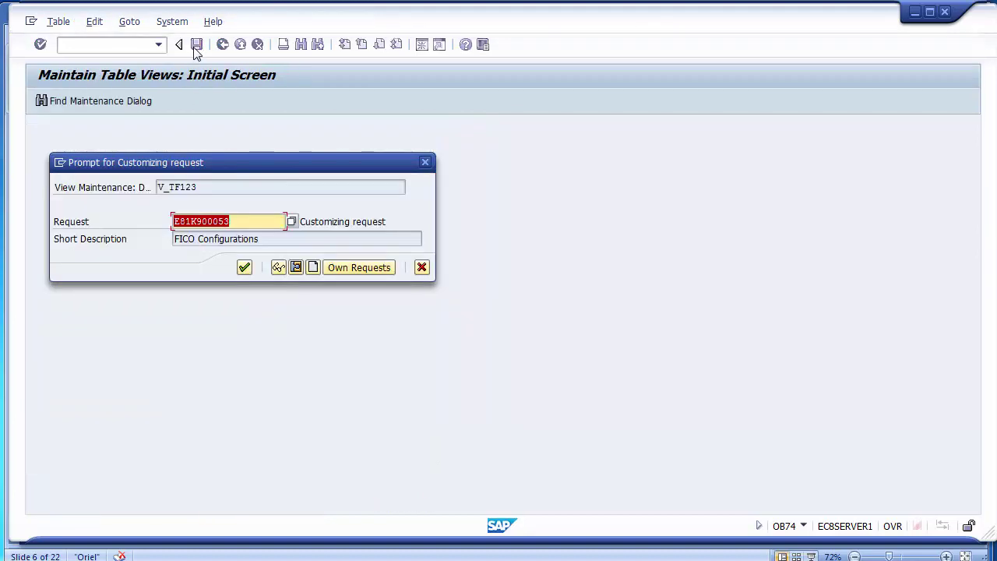
pyautogui.click(245, 267)
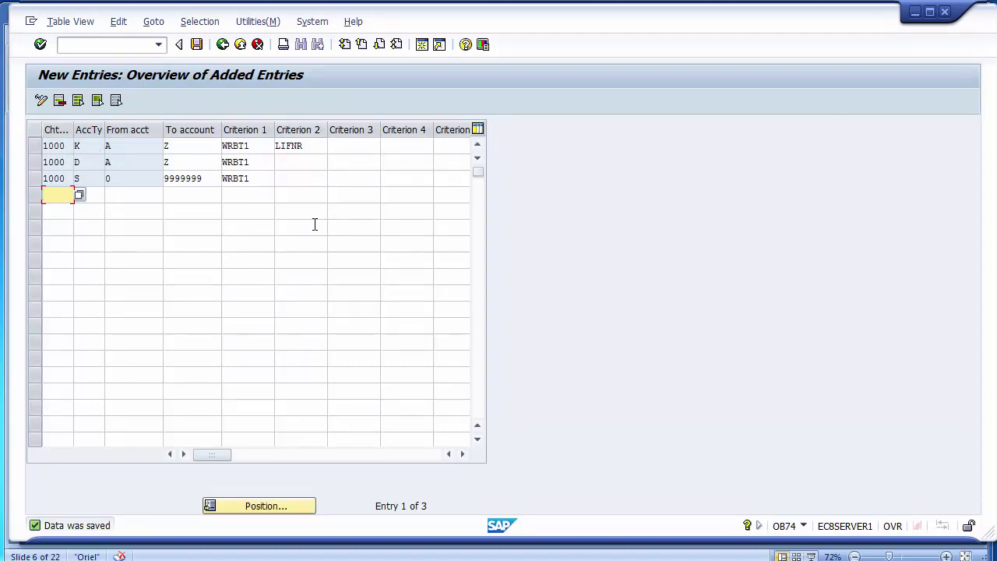
# Step: Select the three saved clearing rules and review their account types K, D and S
pyautogui.click(35, 147)
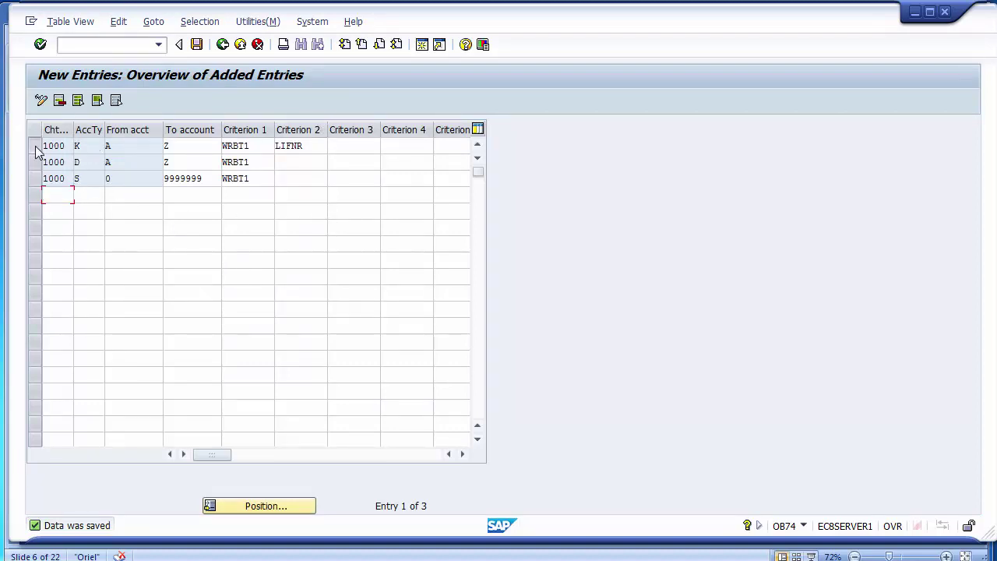
pyautogui.click(35, 162)
pyautogui.click(34, 178)
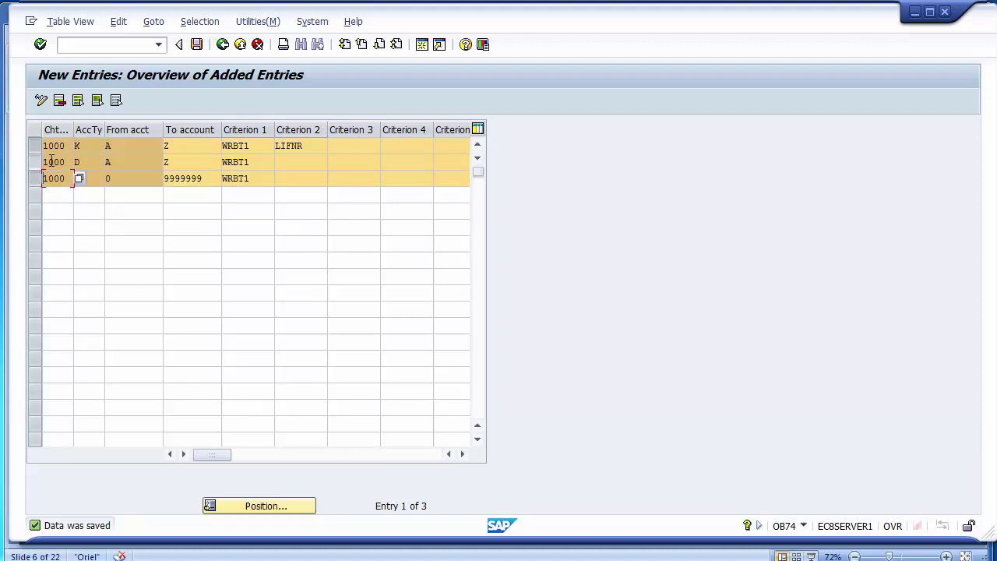
pyautogui.click(94, 160)
pyautogui.click(94, 147)
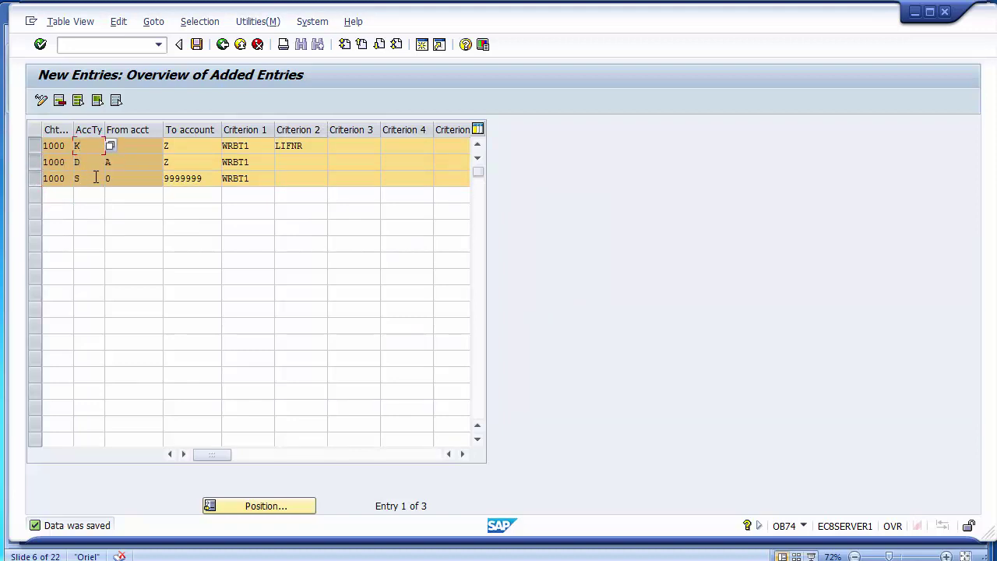
pyautogui.click(95, 177)
pyautogui.click(90, 146)
pyautogui.click(91, 162)
pyautogui.click(92, 179)
# Step: Check the configuration steps slide in PowerPoint, then return to SAP and open the automatic clearing transaction F.13
pyautogui.hotkey('alt', 'Tab')
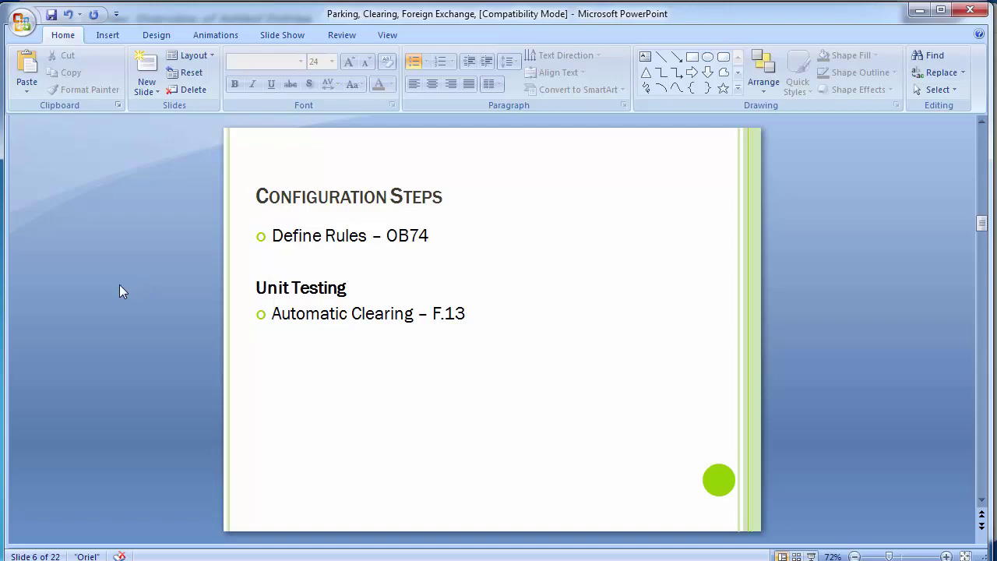
pyautogui.hotkey('alt', 'Tab')
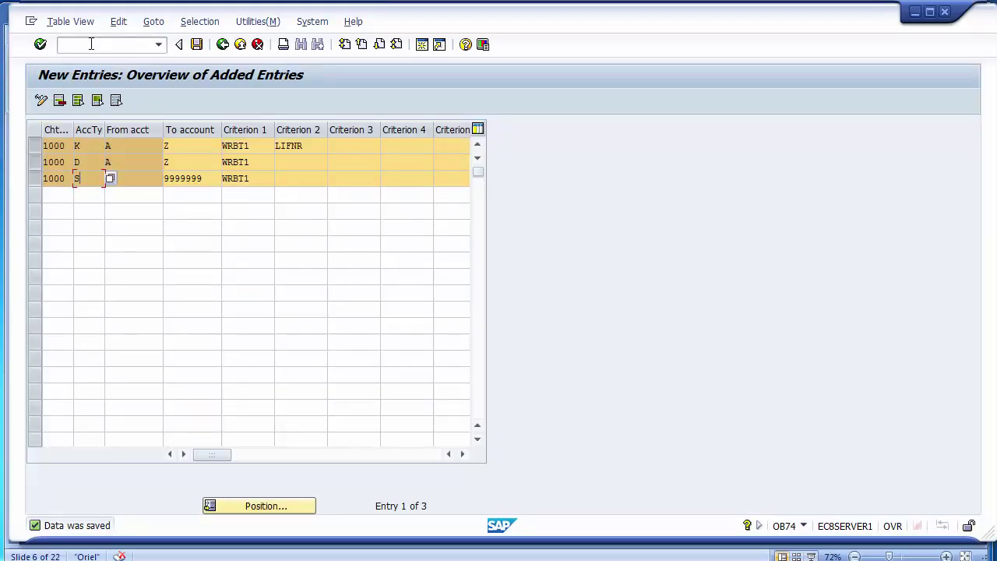
pyautogui.click(91, 43)
pyautogui.write('/nf.13')
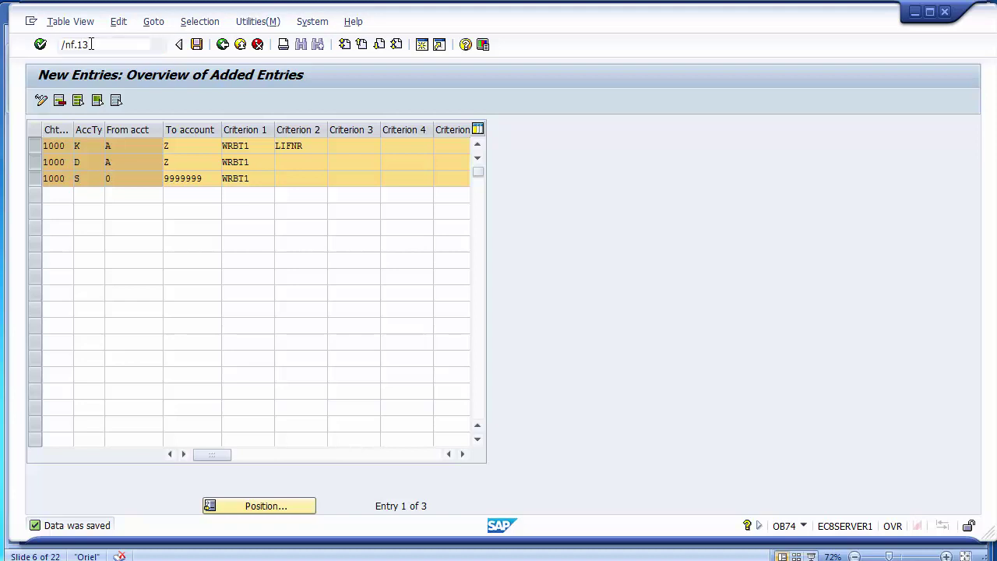
pyautogui.press('Return')
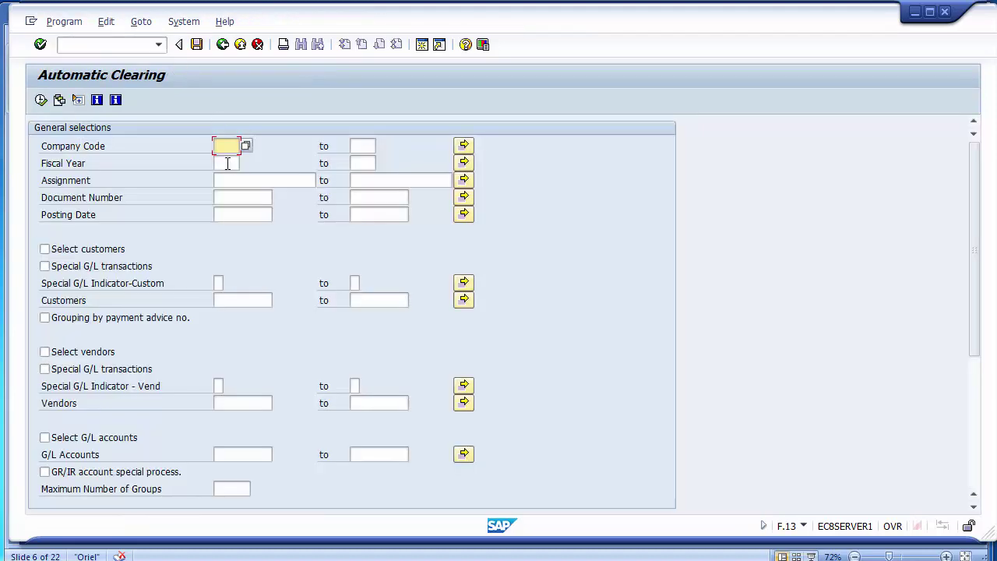
# Step: Set the automatic clearing selection to company code 1200 and fiscal year 2014
pyautogui.write('1200')
pyautogui.click(224, 161)
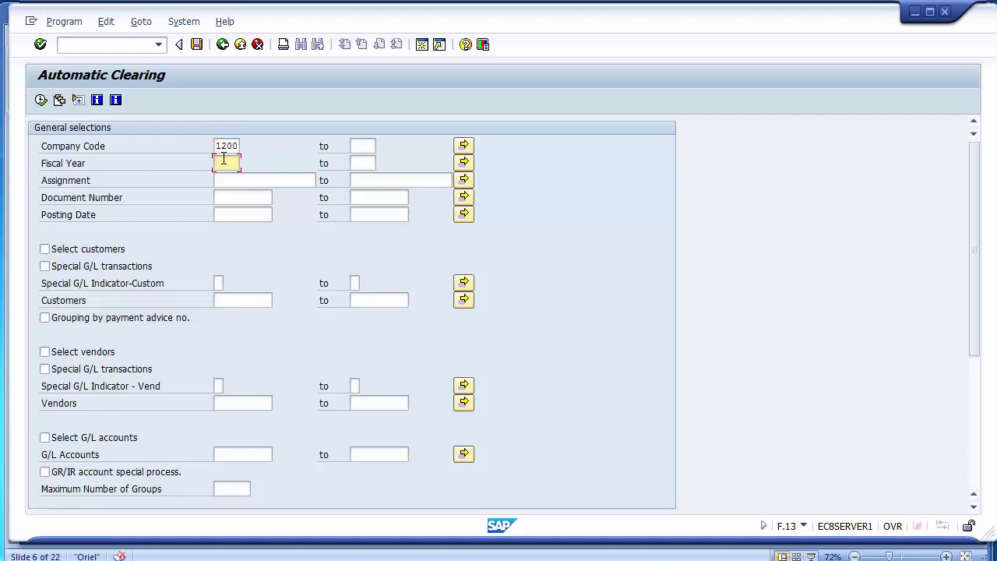
pyautogui.write('2014')
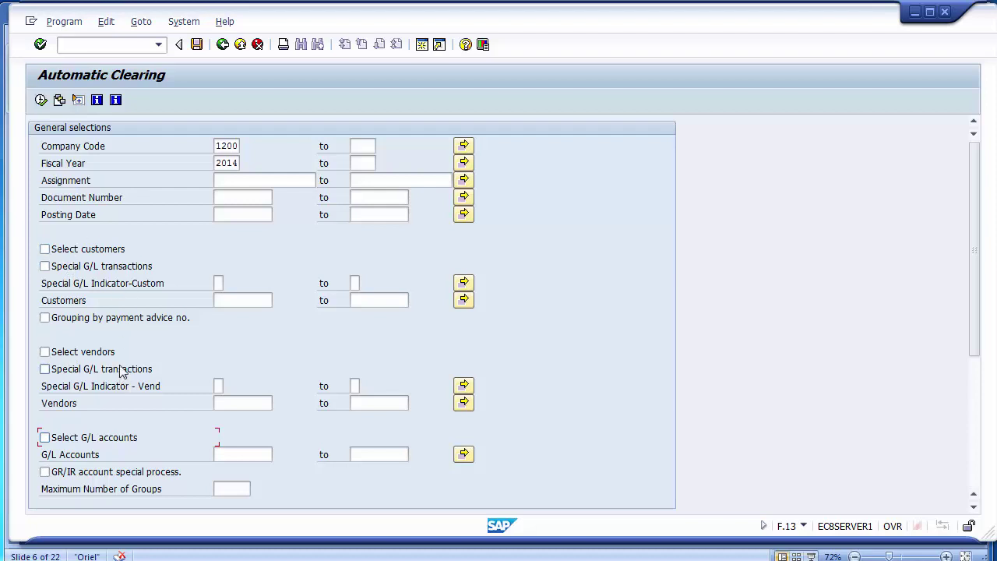
# Step: Include customers, vendors and G/L accounts in the automatic clearing selection without restricting the account ranges
pyautogui.click(68, 250)
pyautogui.click(238, 301)
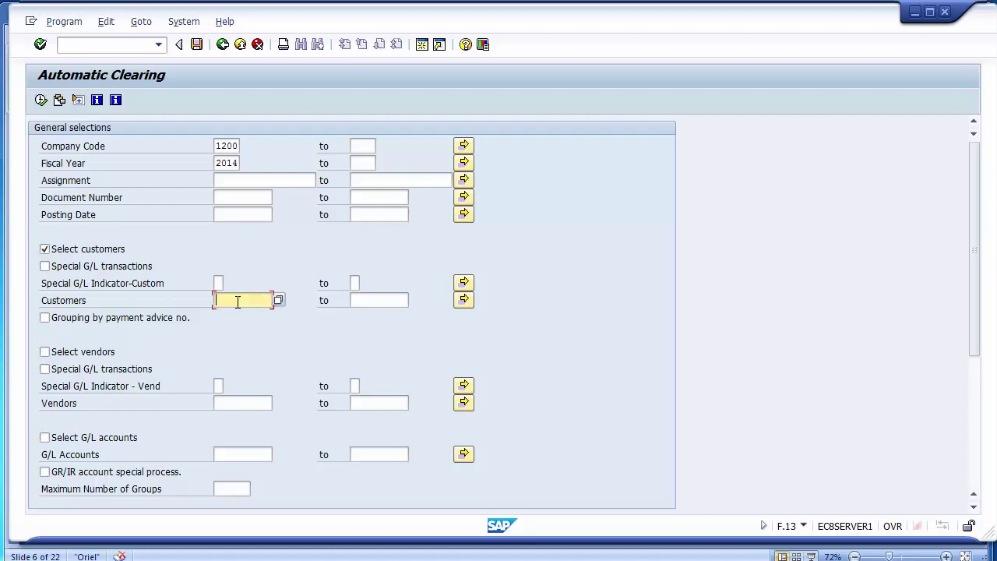
pyautogui.click(376, 300)
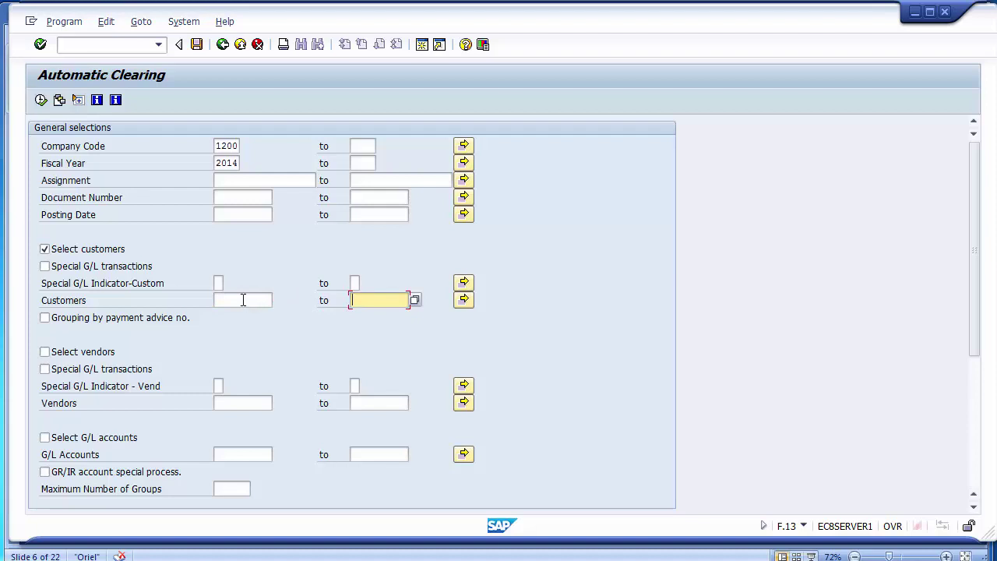
pyautogui.click(88, 251)
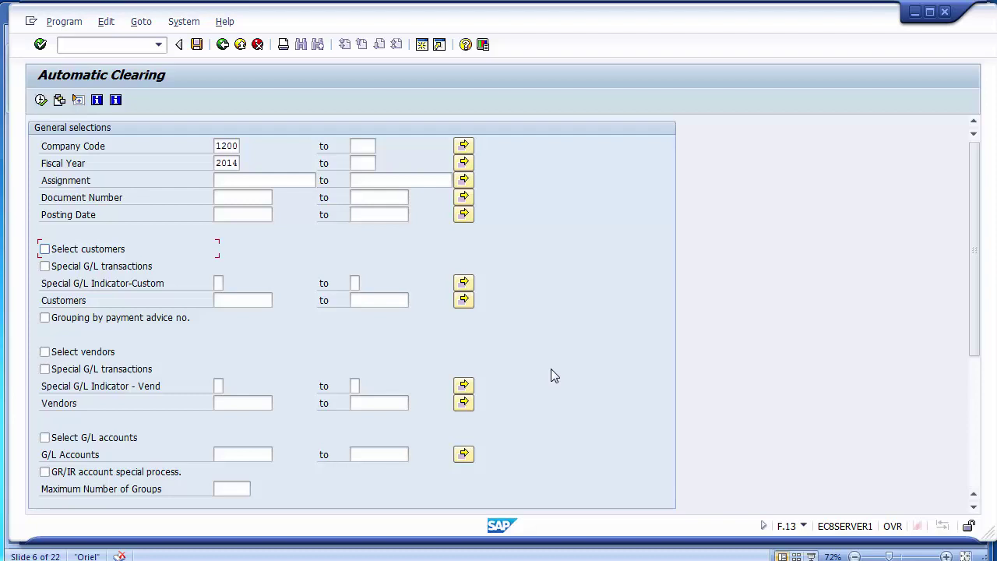
pyautogui.click(91, 252)
pyautogui.click(78, 353)
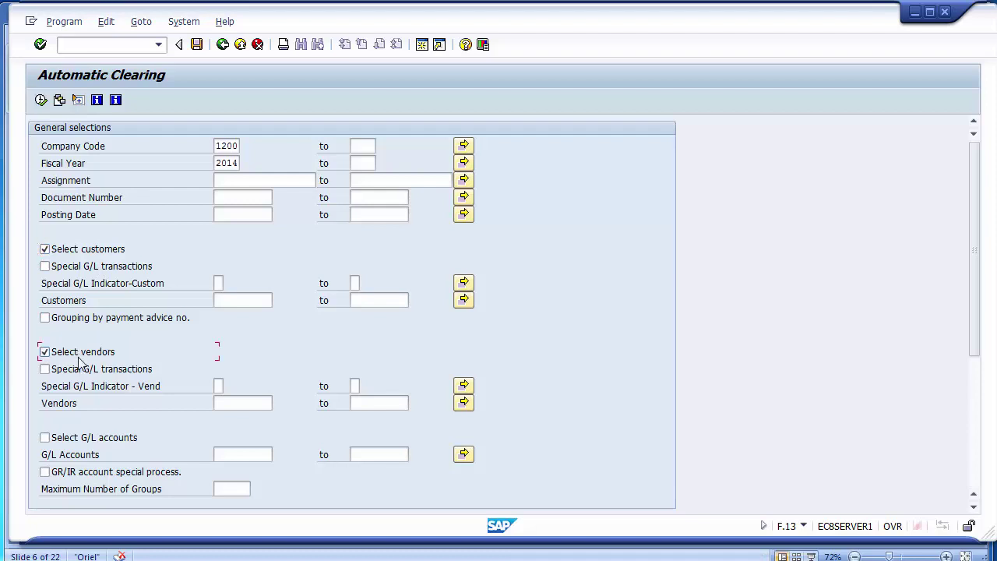
pyautogui.click(78, 439)
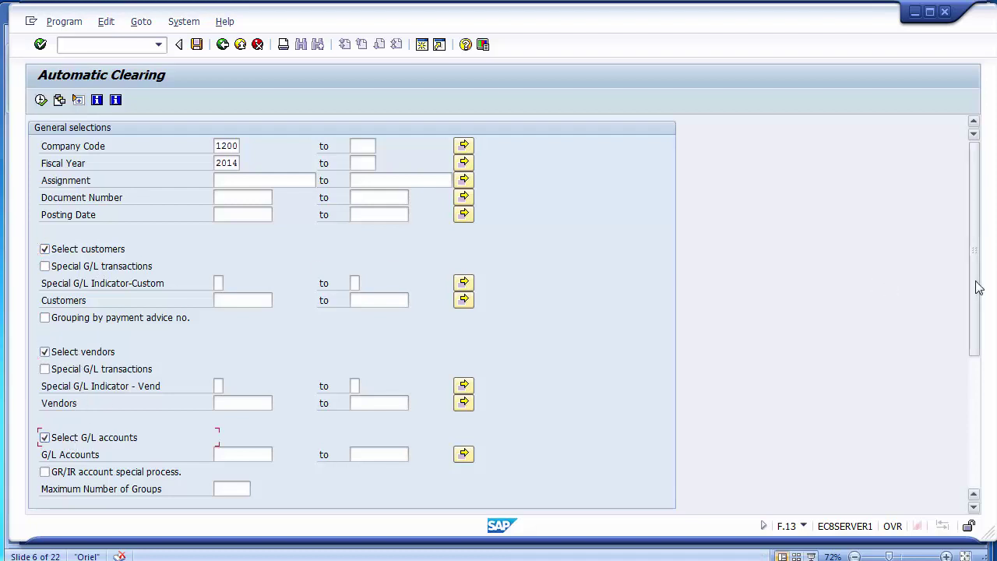
# Step: Include special G/L transactions for both customers and vendors in the clearing selection
pyautogui.moveTo(978, 289); pyautogui.dragTo(976, 459)
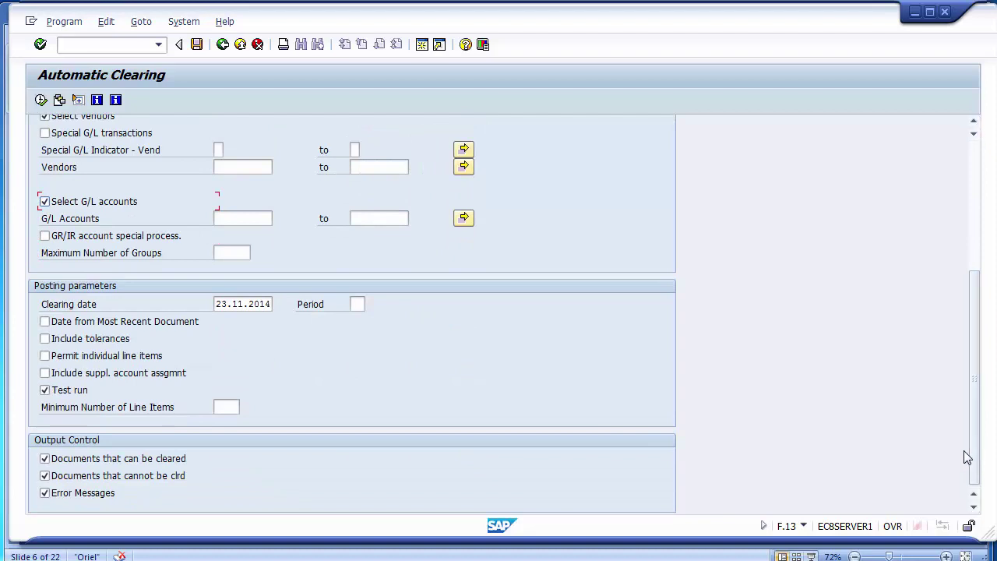
pyautogui.moveTo(977, 442); pyautogui.dragTo(970, 318)
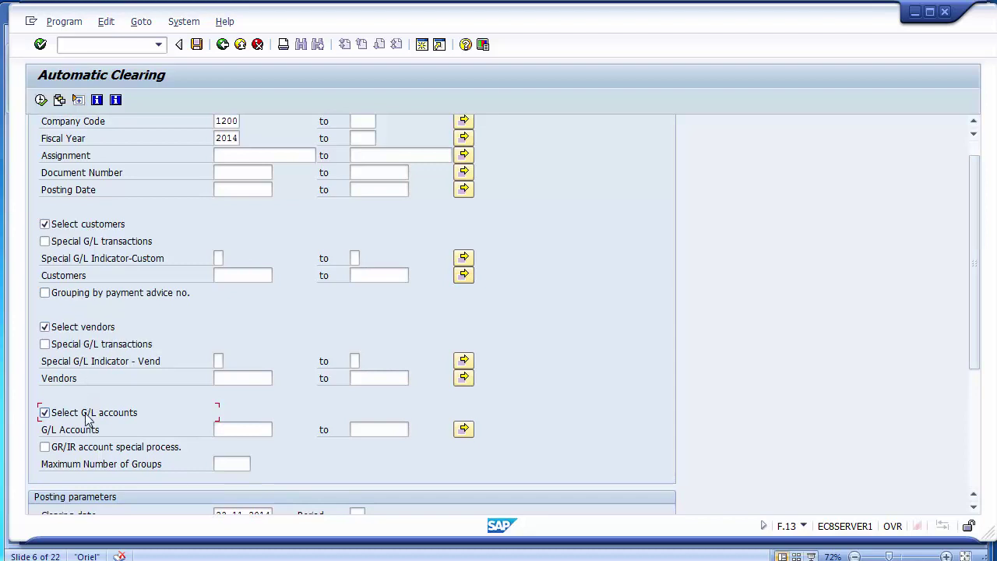
pyautogui.click(61, 247)
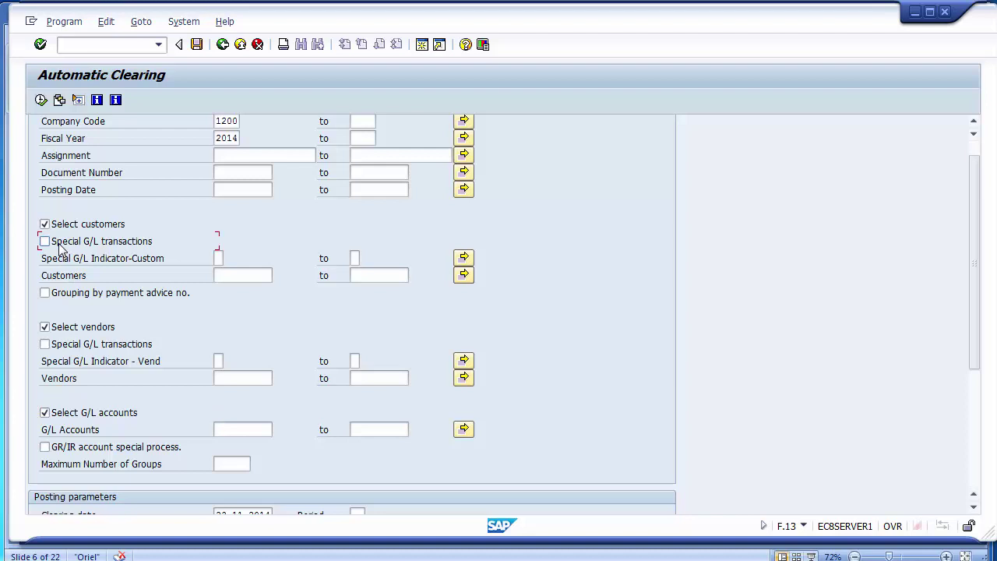
pyautogui.click(74, 347)
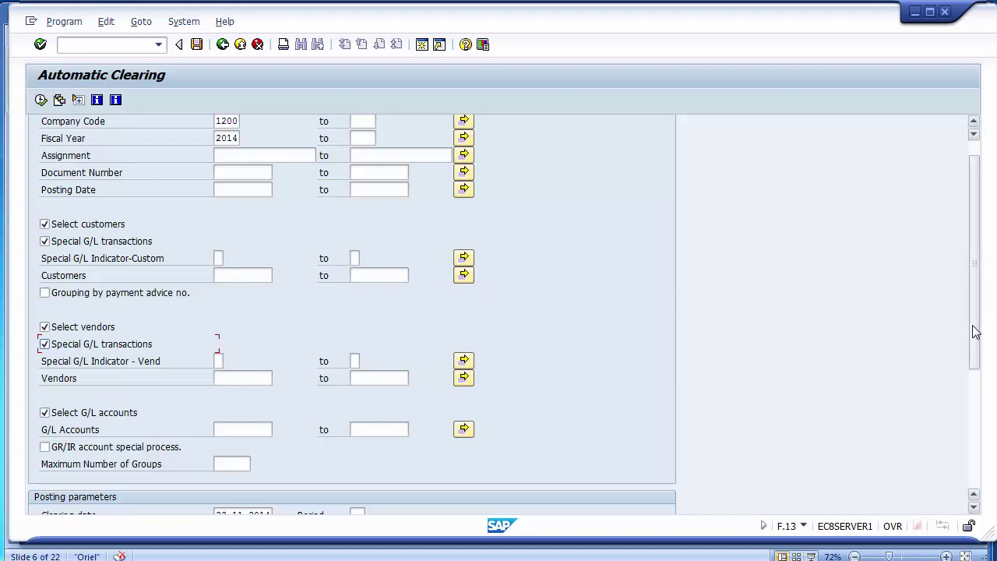
# Step: Review the company code, fiscal year, posting date and account selections along with the posting parameters of the clearing run
pyautogui.moveTo(974, 331); pyautogui.dragTo(981, 429)
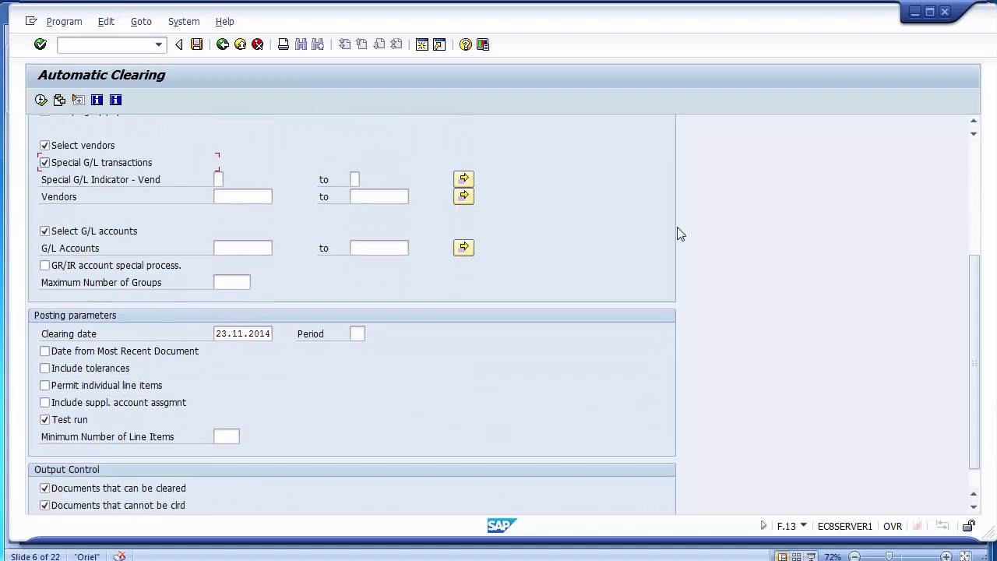
pyautogui.moveTo(974, 318); pyautogui.dragTo(974, 201)
pyautogui.click(219, 144)
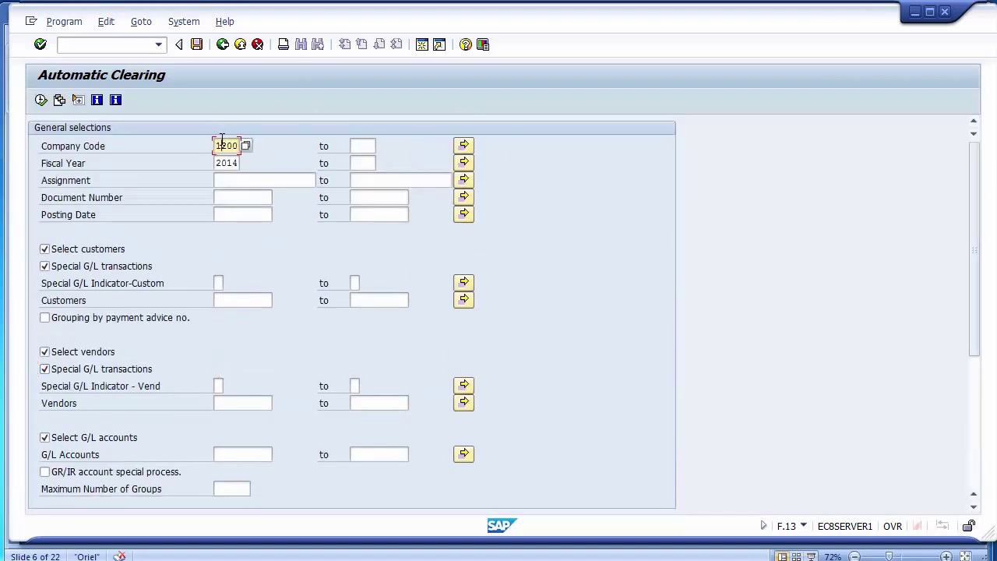
pyautogui.click(226, 162)
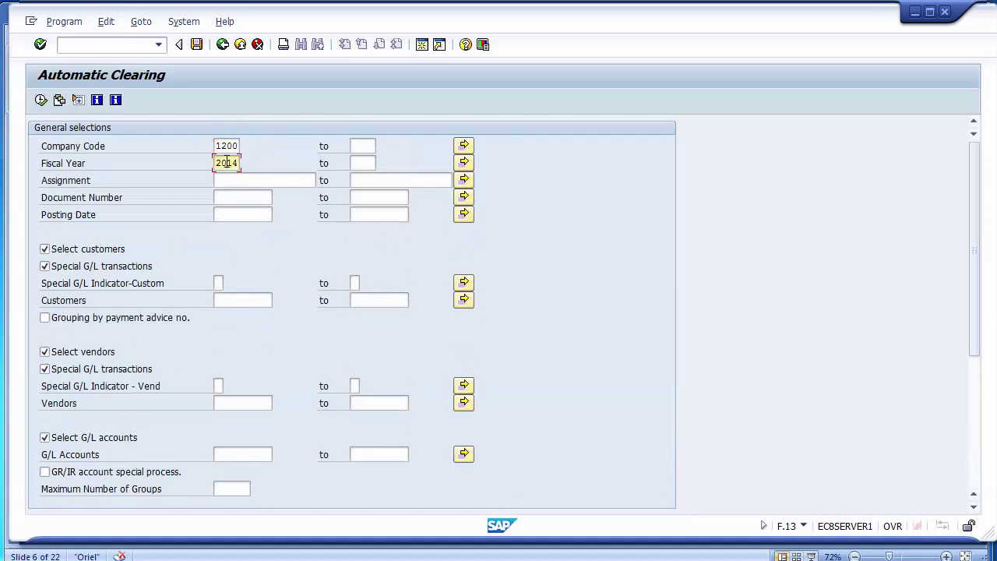
pyautogui.click(226, 215)
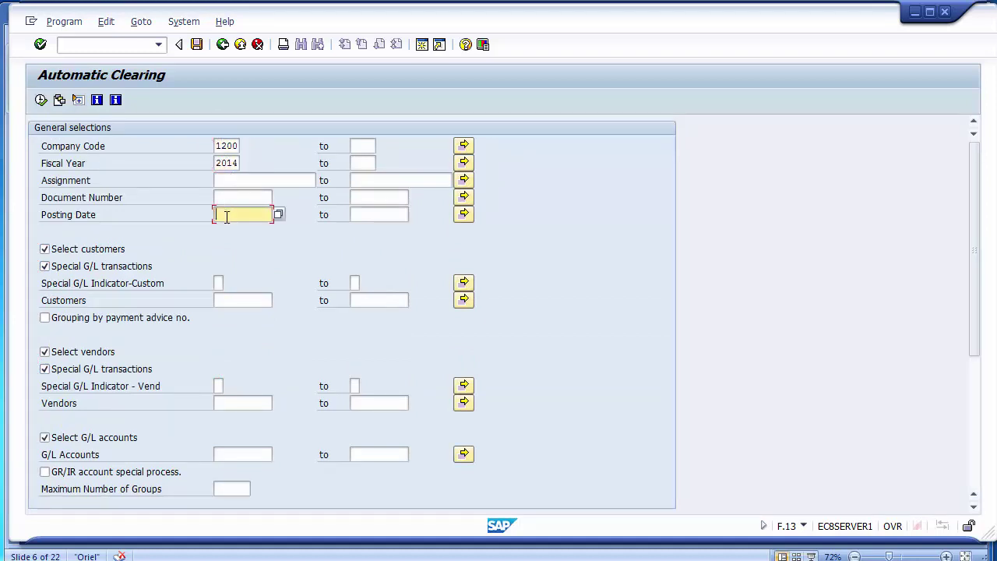
pyautogui.click(369, 216)
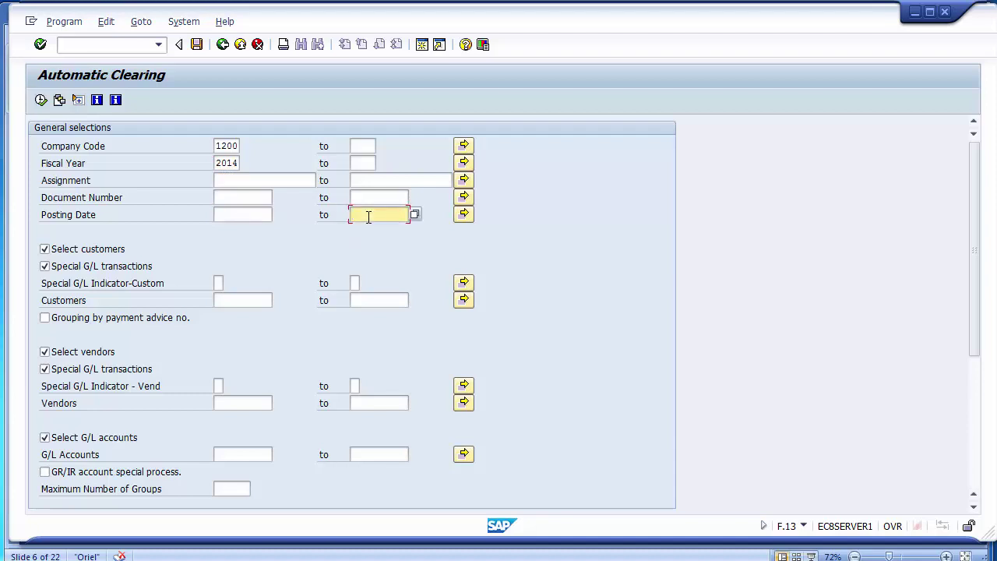
pyautogui.click(227, 162)
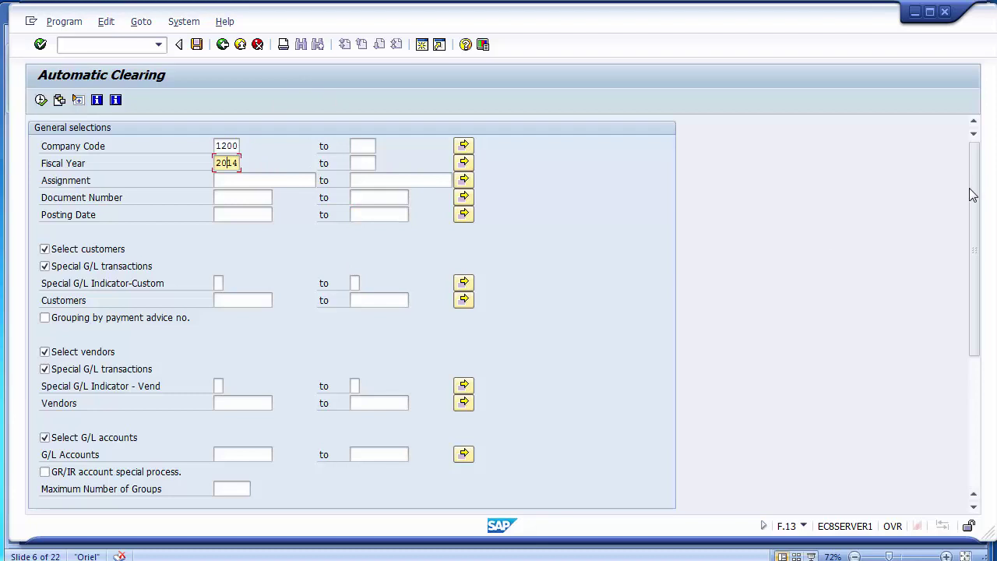
pyautogui.moveTo(971, 195); pyautogui.dragTo(973, 257)
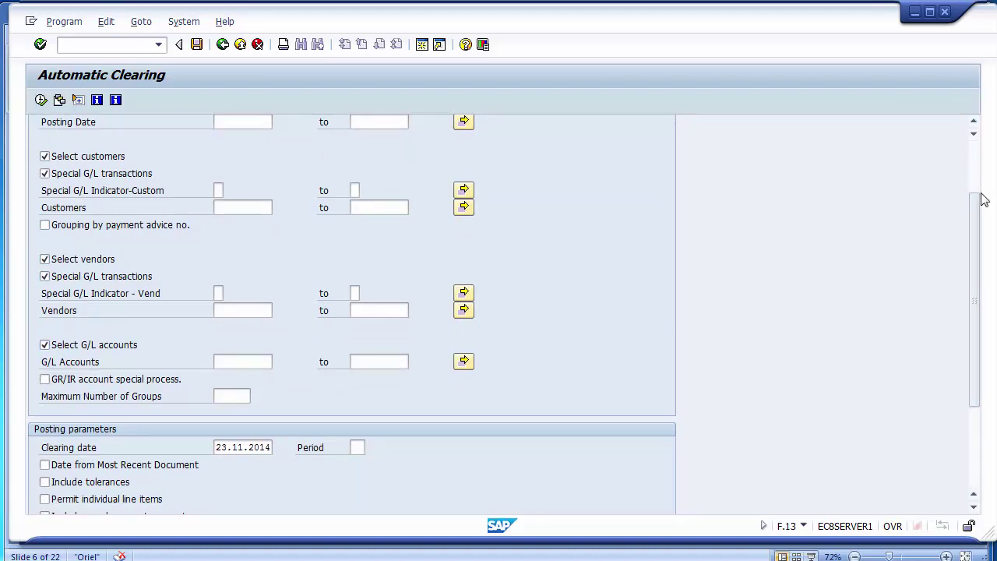
# Step: Execute automatic clearing as a test run with clearing date 23.11.2014
pyautogui.moveTo(972, 223); pyautogui.dragTo(983, 372)
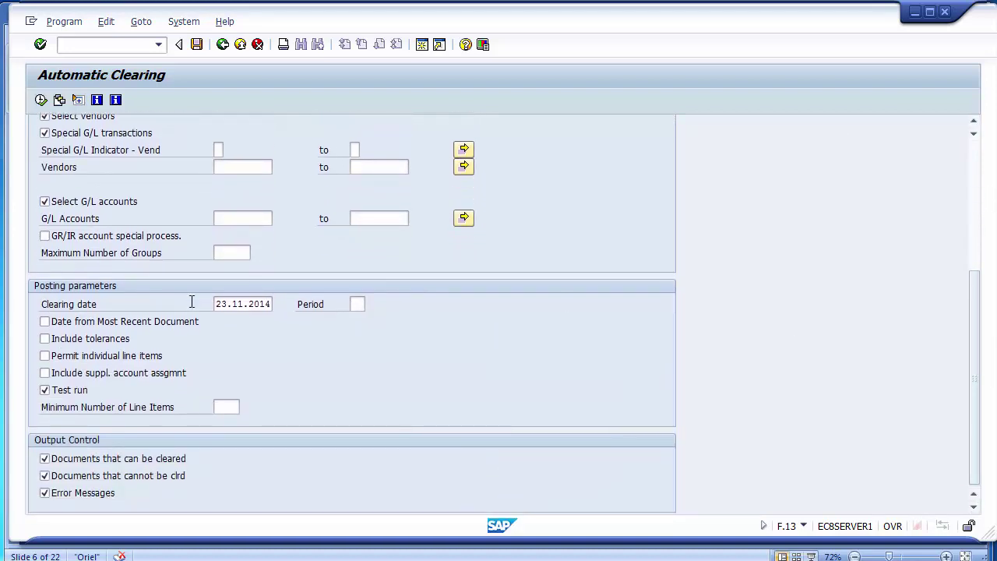
pyautogui.moveTo(217, 304); pyautogui.dragTo(274, 305)
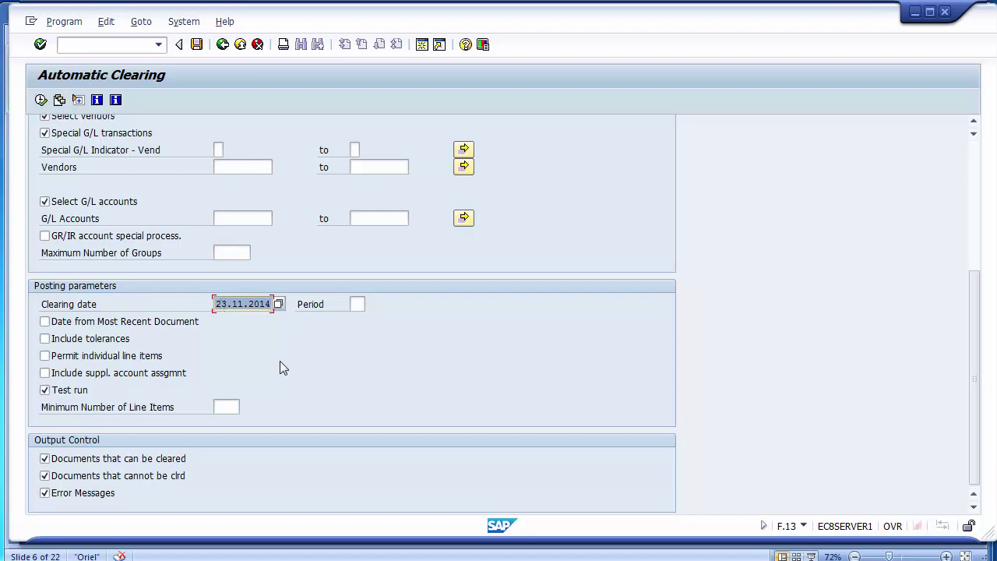
pyautogui.click(65, 397)
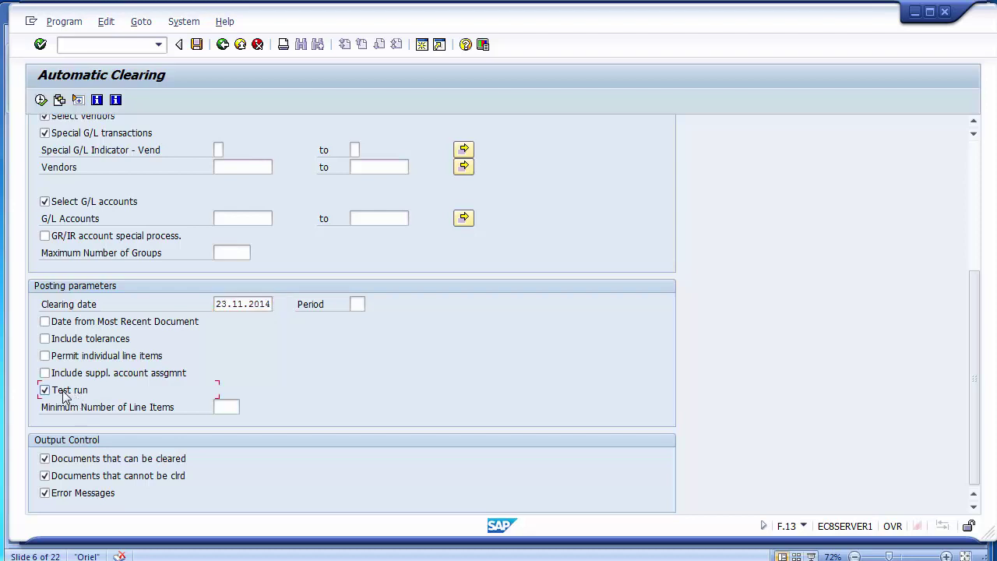
pyautogui.click(65, 395)
pyautogui.click(41, 100)
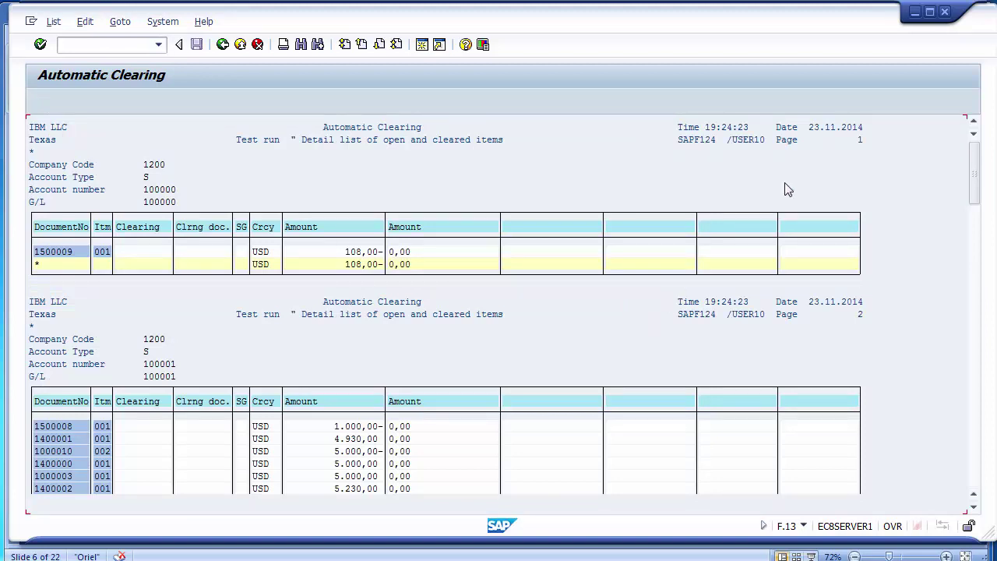
# Step: Review the test run's detail list of open and cleared items for each account, including the additional log and error log
pyautogui.click(145, 203)
pyautogui.click(357, 252)
pyautogui.click(381, 253)
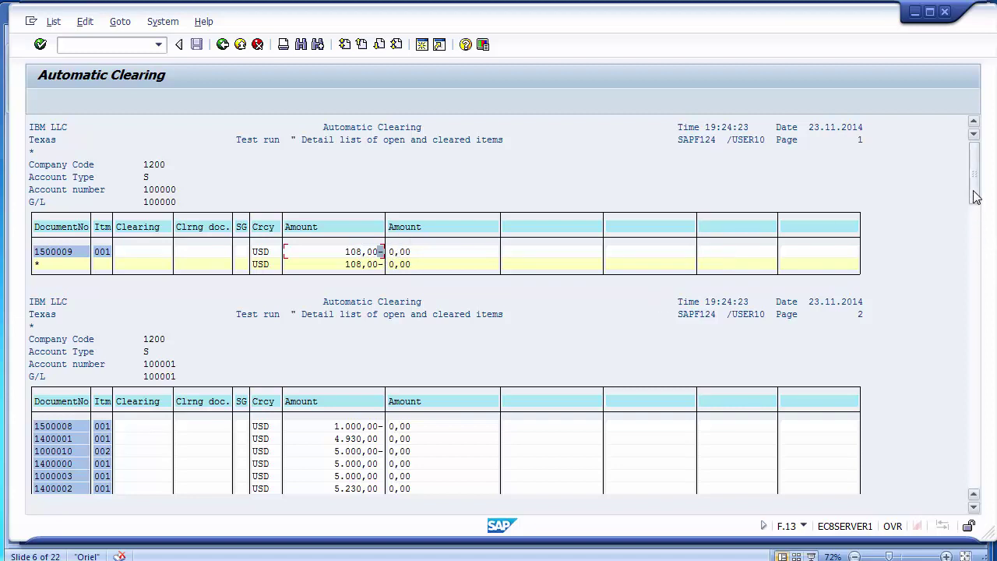
pyautogui.moveTo(975, 206); pyautogui.dragTo(980, 237)
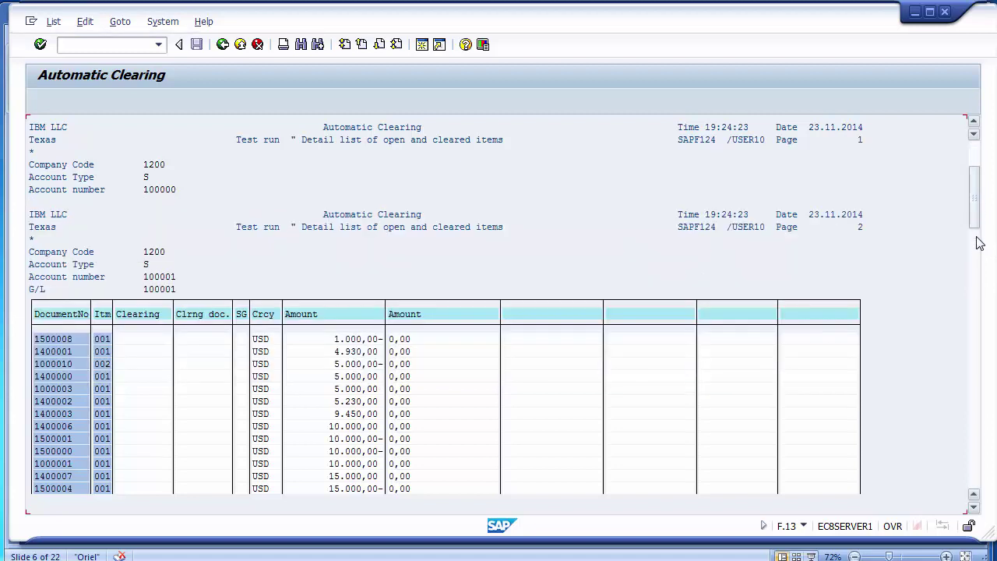
pyautogui.click(978, 436)
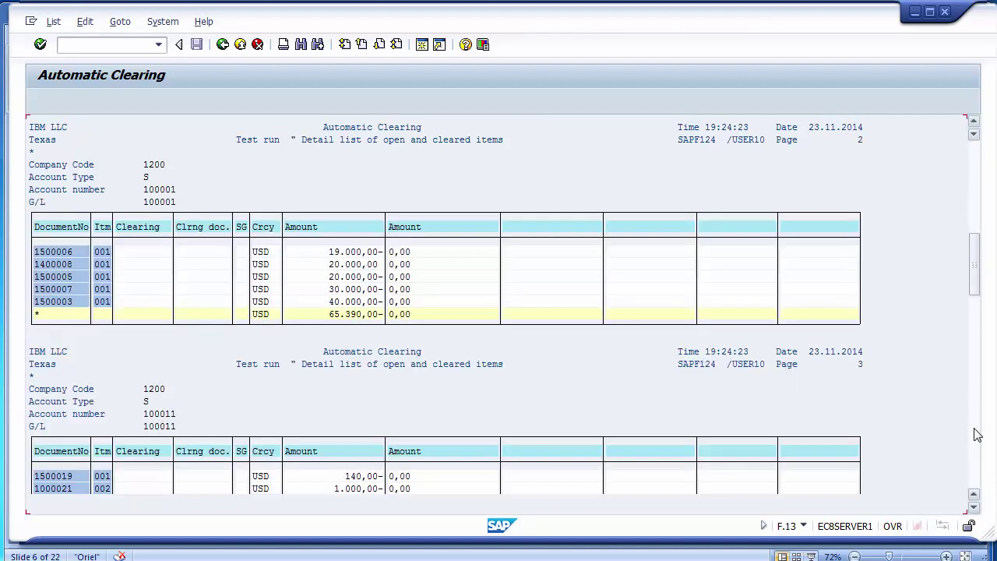
pyautogui.click(978, 435)
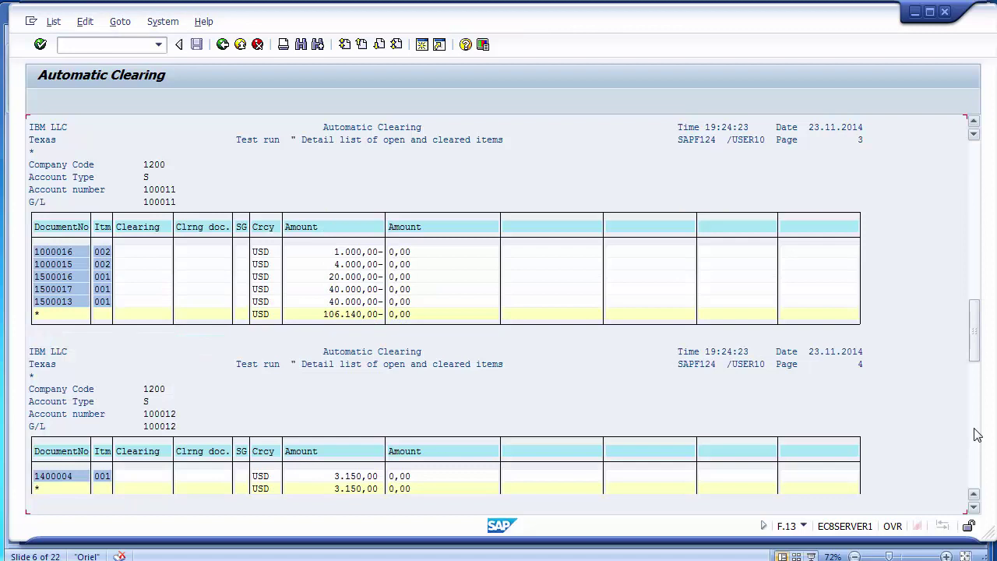
pyautogui.click(978, 476)
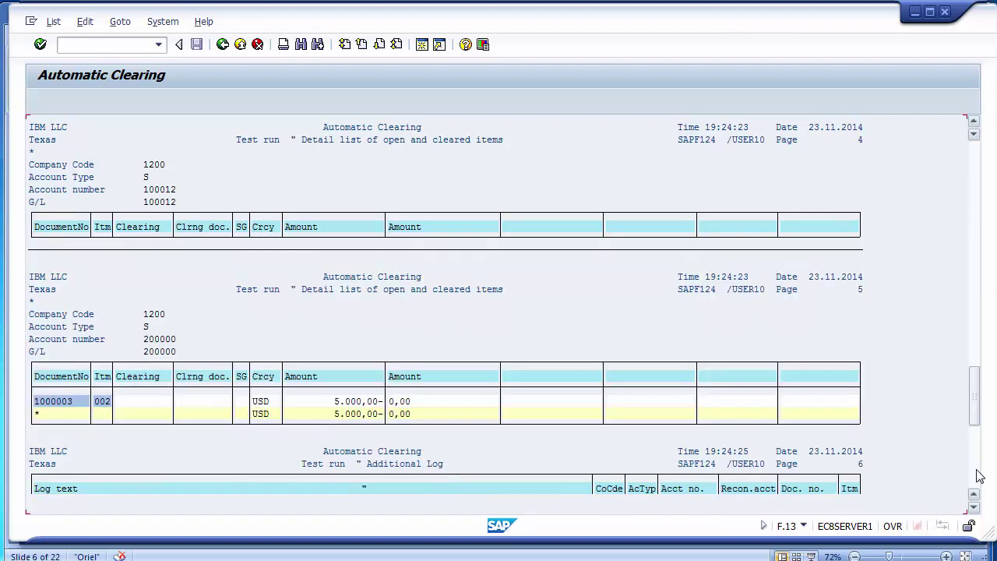
pyautogui.click(978, 476)
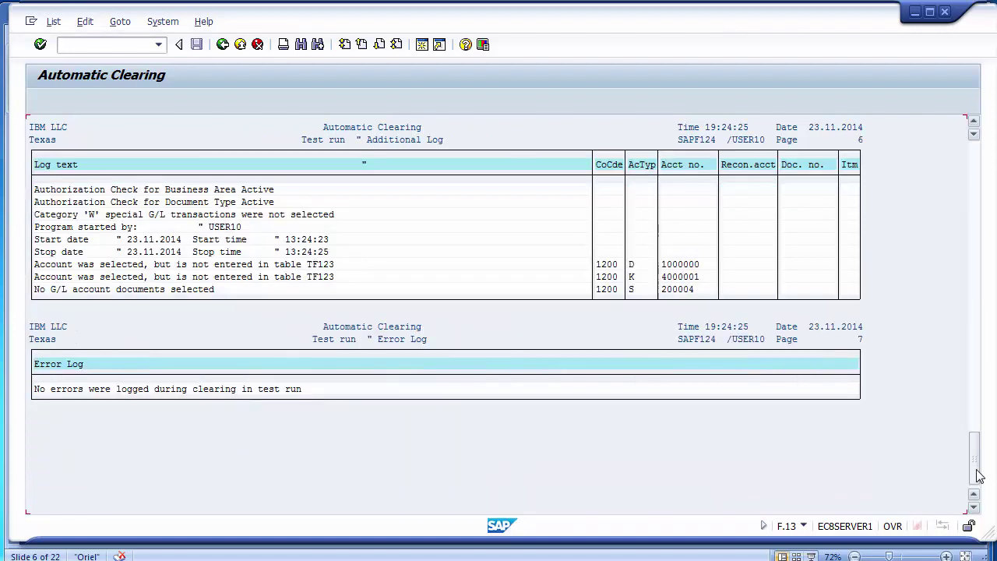
pyautogui.moveTo(978, 476); pyautogui.dragTo(966, 106)
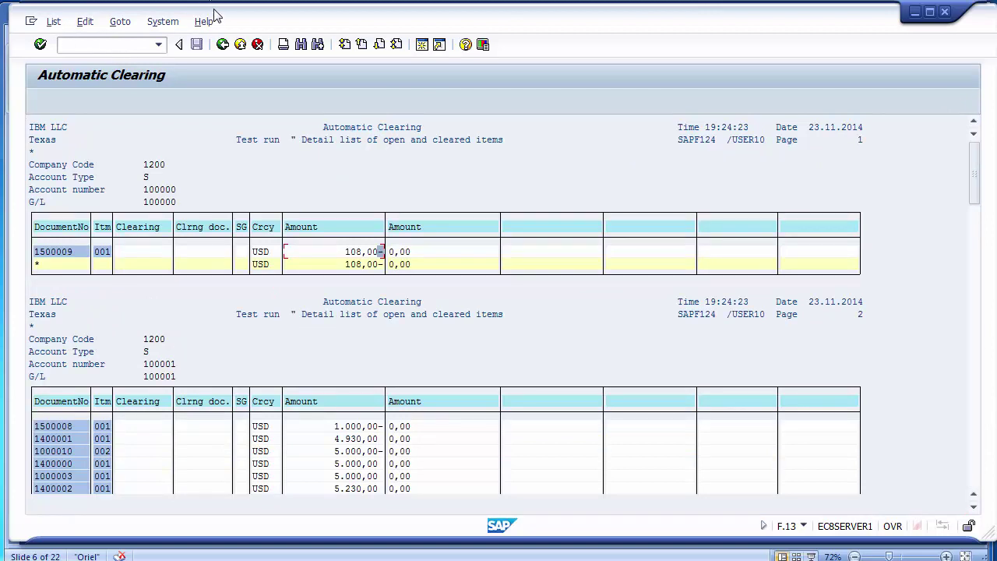
# Step: Leave the clearing list and display the open vendor line items for company code 1200 in FBL1N
pyautogui.click(239, 45)
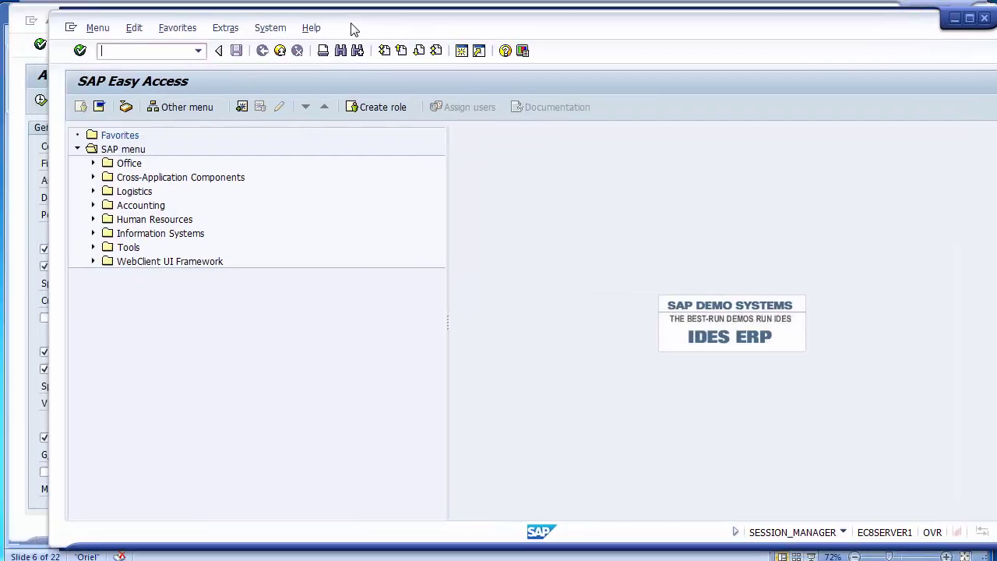
pyautogui.click(112, 48)
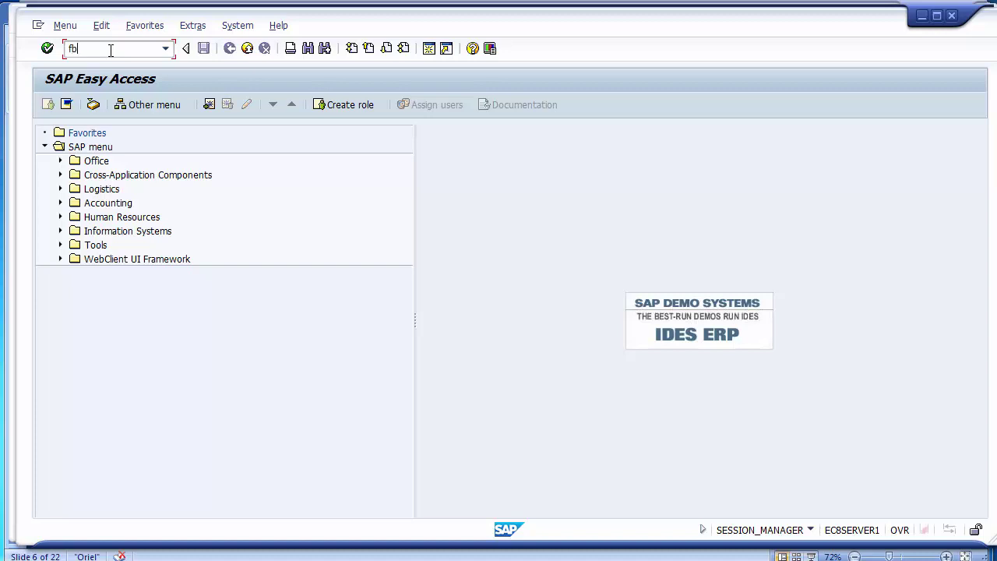
pyautogui.press('Return')
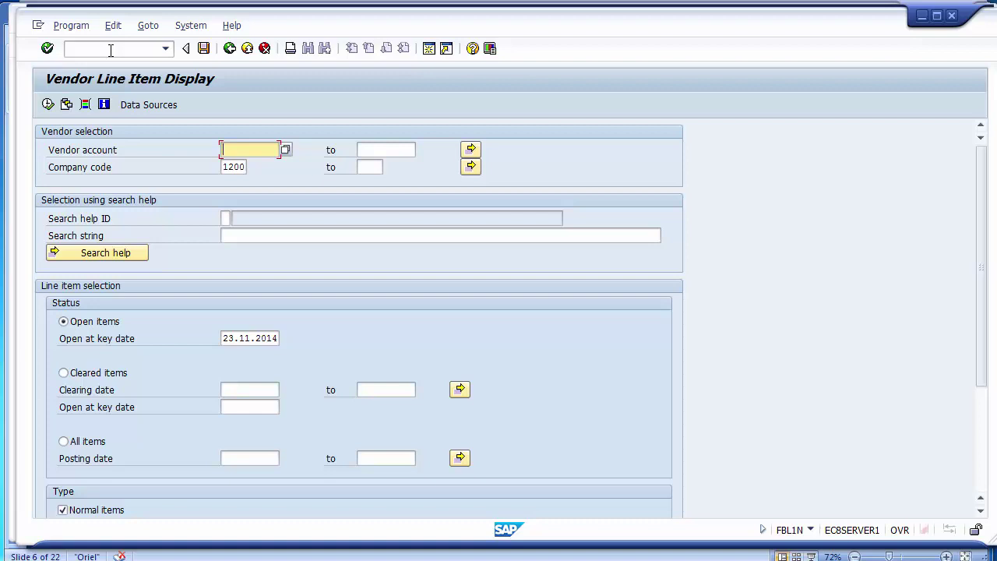
pyautogui.press('F8')
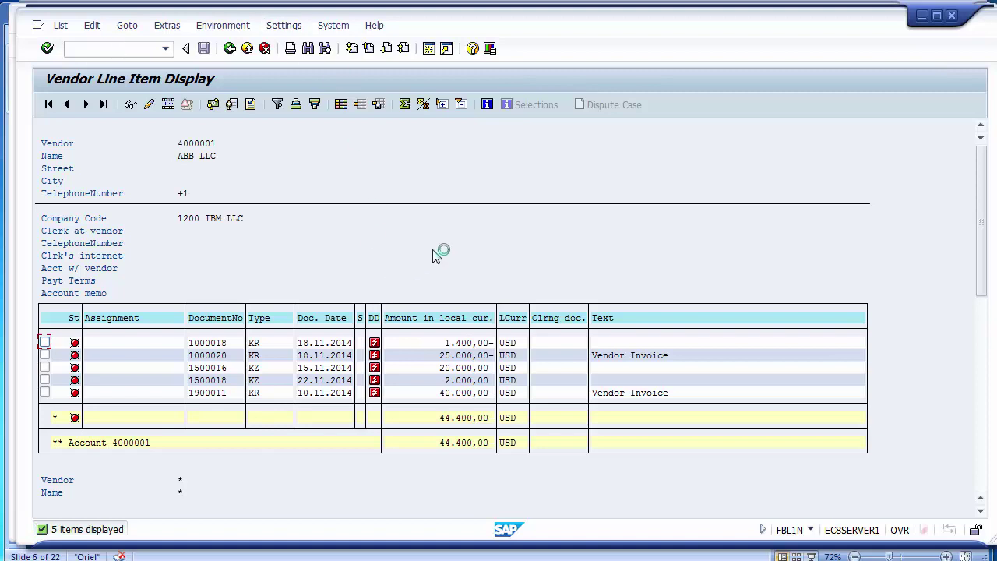
pyautogui.click(459, 394)
pyautogui.moveTo(984, 258); pyautogui.dragTo(985, 407)
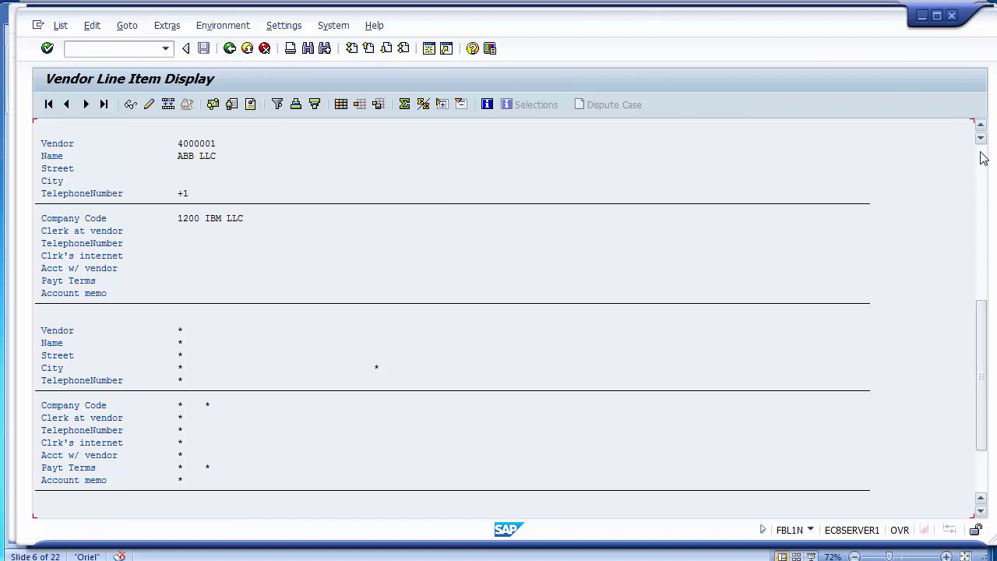
pyautogui.scroll(5, 592, 263)
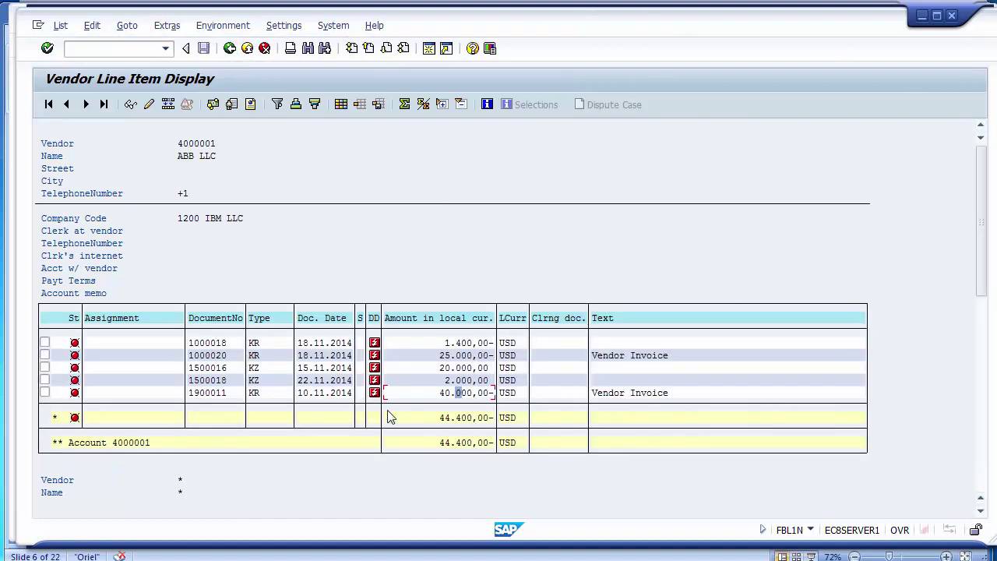
# Step: Return to the vendor line item selection and rerun it with special G/L transactions included alongside normal items
pyautogui.click(231, 104)
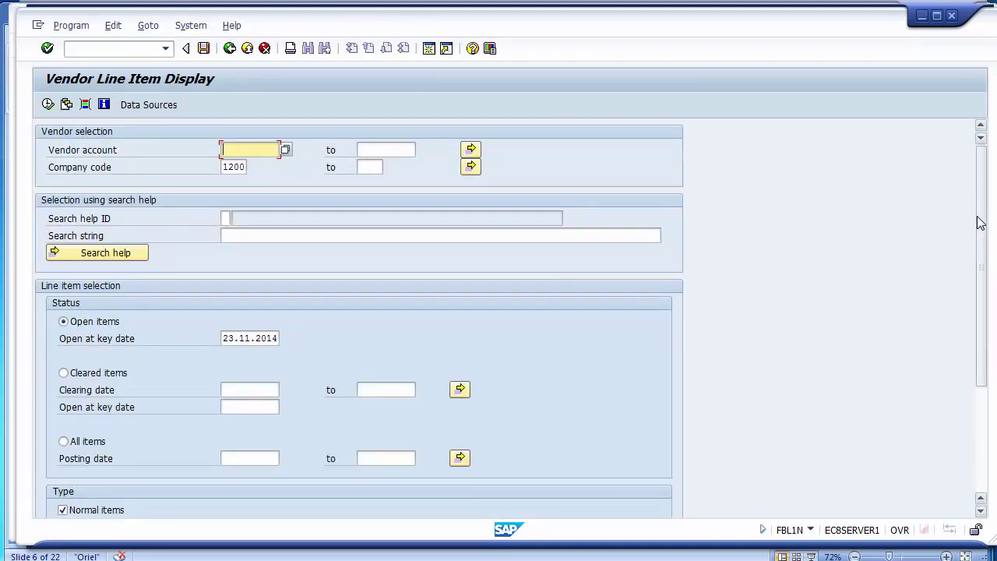
pyautogui.moveTo(980, 223); pyautogui.dragTo(982, 276)
pyautogui.click(121, 439)
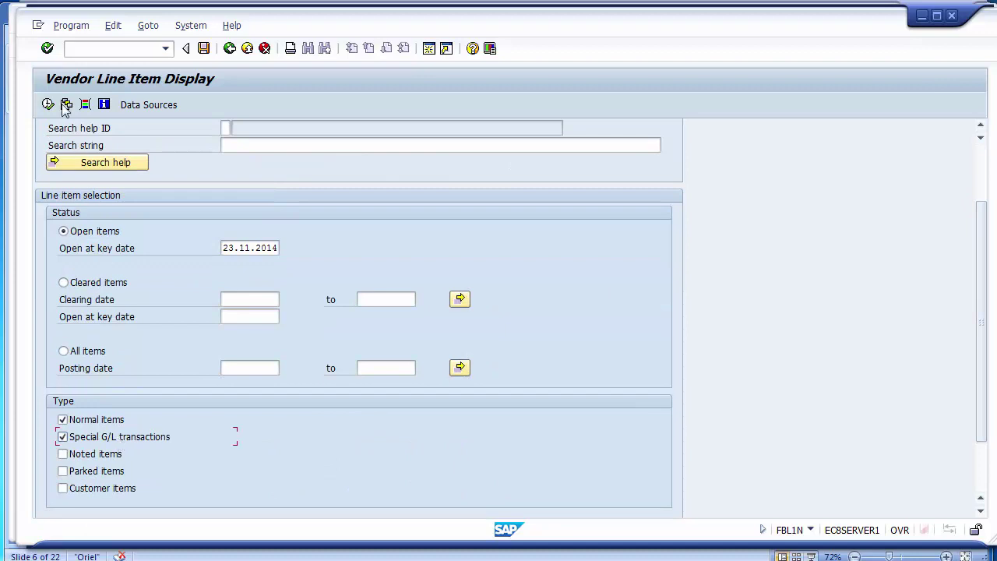
pyautogui.click(47, 104)
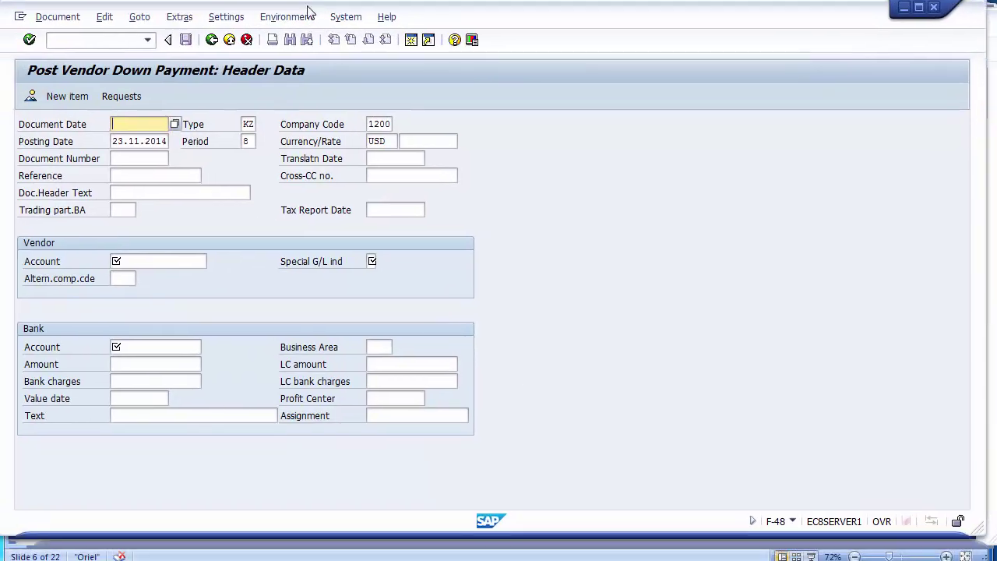
# Step: Set both the document date and the posting date of the vendor down payment to 22.11.2014
pyautogui.click(128, 124)
pyautogui.press('Down')
pyautogui.press('Return')
pyautogui.press('Tab')
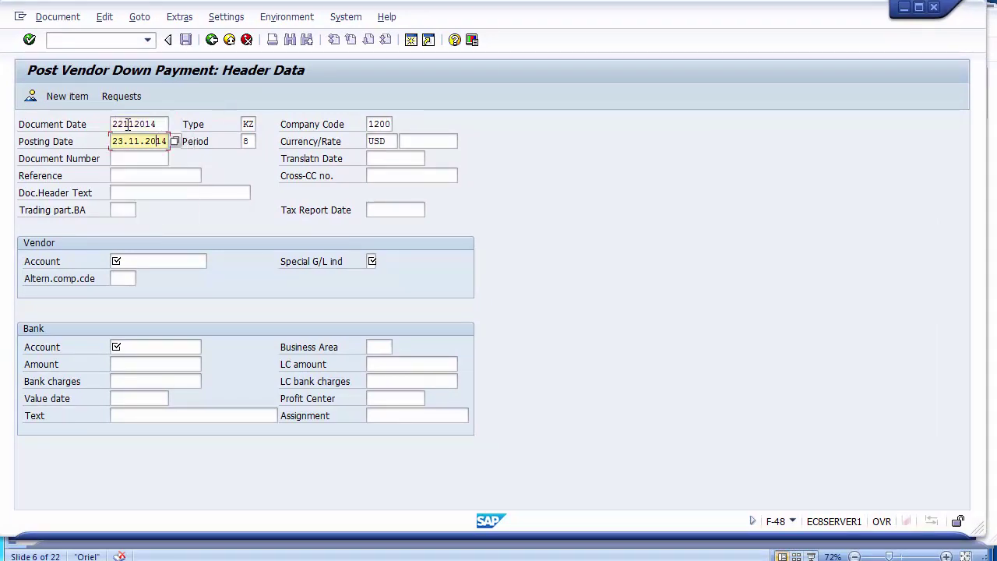
pyautogui.write('22')
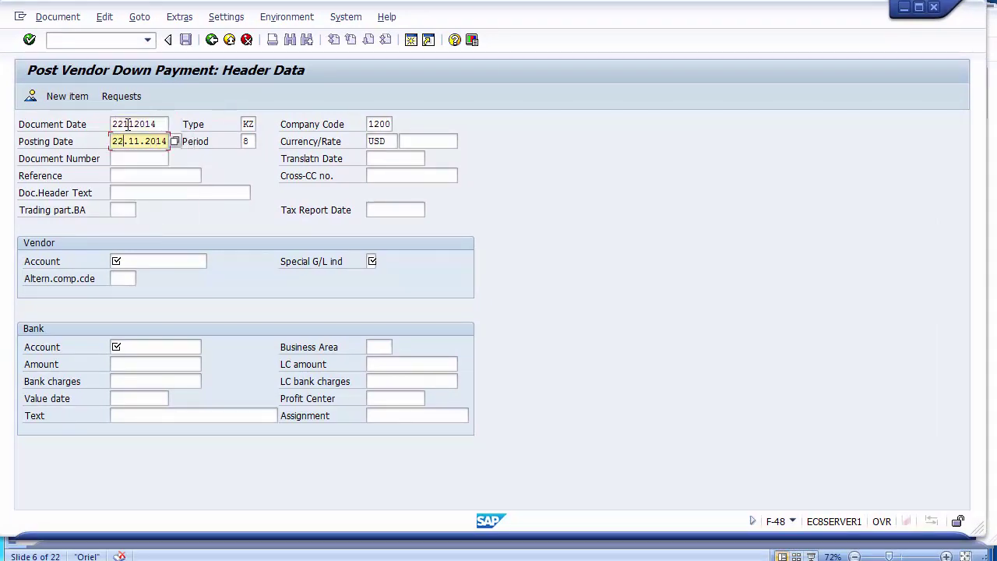
pyautogui.press('Tab')
pyautogui.press('Tab')
pyautogui.hotkey('shift', 'Tab')
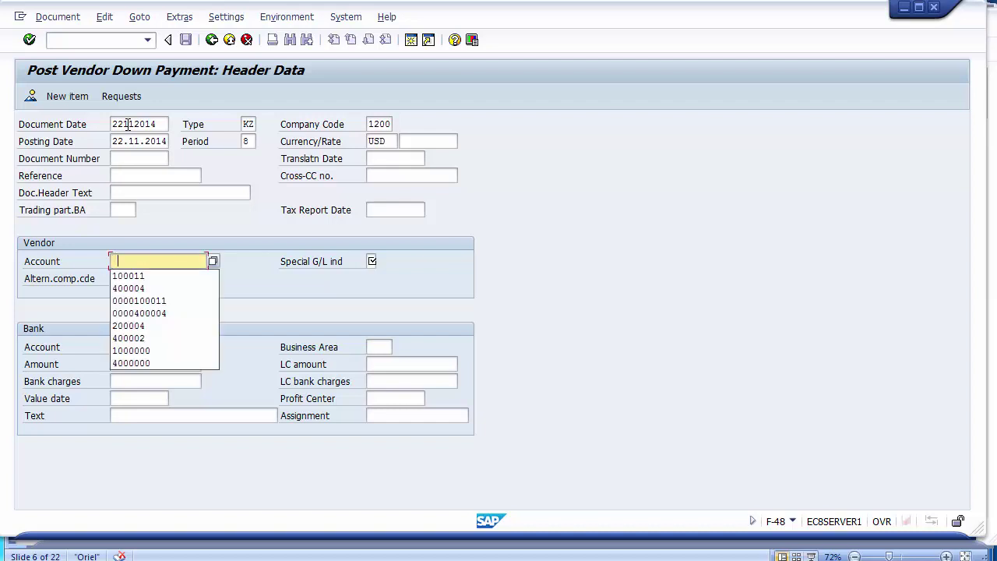
# Step: Enter ABB LLC's vendor account for the down payment
pyautogui.press('Down')
pyautogui.press('Down')
pyautogui.press('Down')
pyautogui.press('Down')
pyautogui.press('Down')
pyautogui.press('Down')
pyautogui.press('Down')
pyautogui.press('Down')
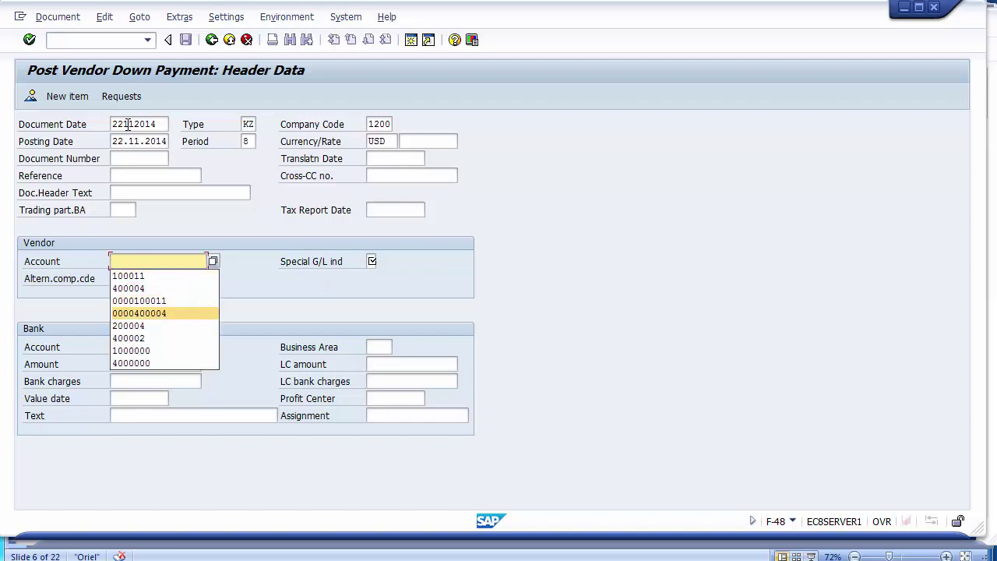
pyautogui.press('Return')
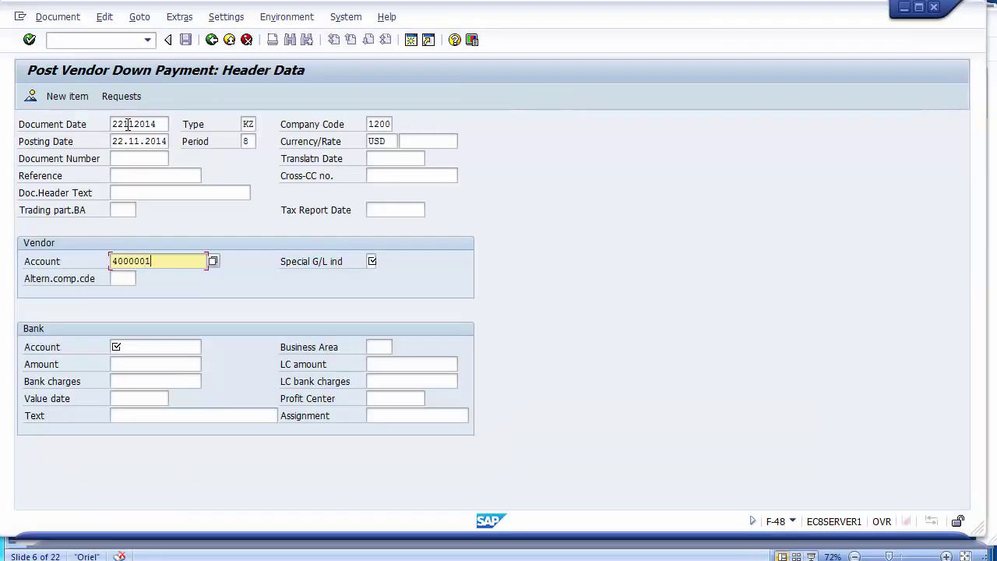
# Step: Set the vendor's special G/L indicator to C
pyautogui.press('Tab')
pyautogui.press('BackSpace')
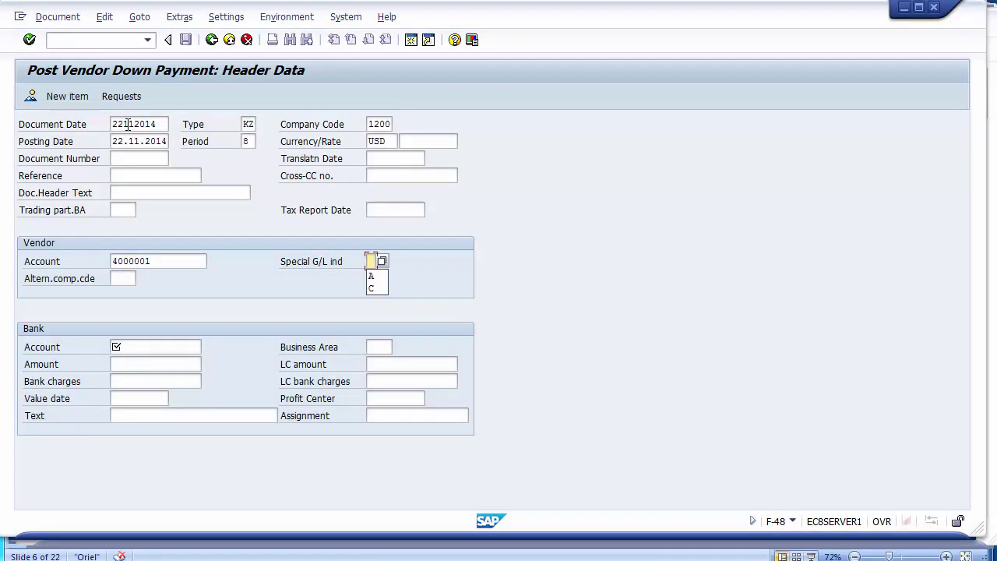
pyautogui.press('Down')
pyautogui.press('Down')
pyautogui.press('Return')
pyautogui.press('Tab')
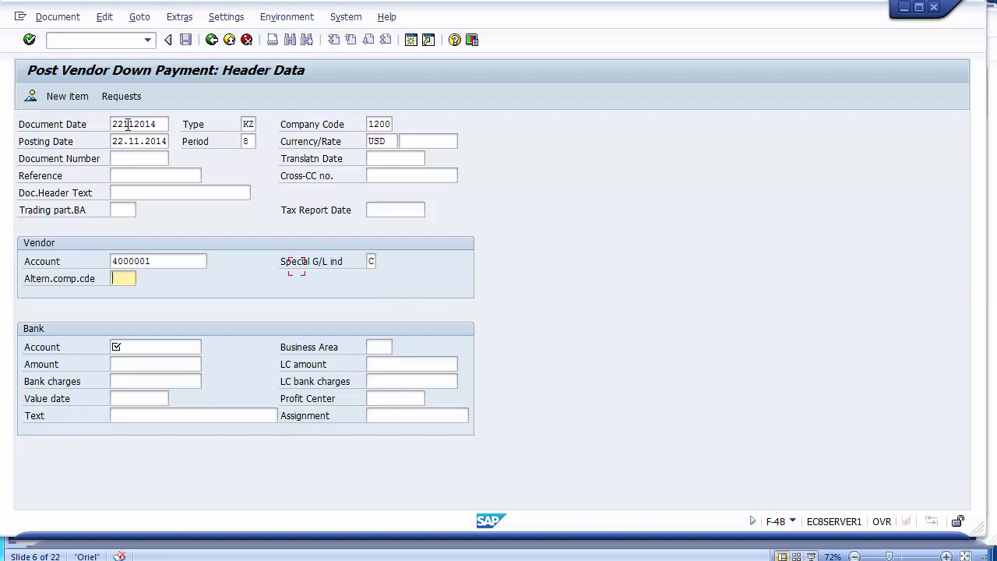
# Step: Enter the bank G/L account for the down payment and assign business area 1210
pyautogui.press('Tab')
pyautogui.press('BackSpace')
pyautogui.press('Down')
pyautogui.press('Down')
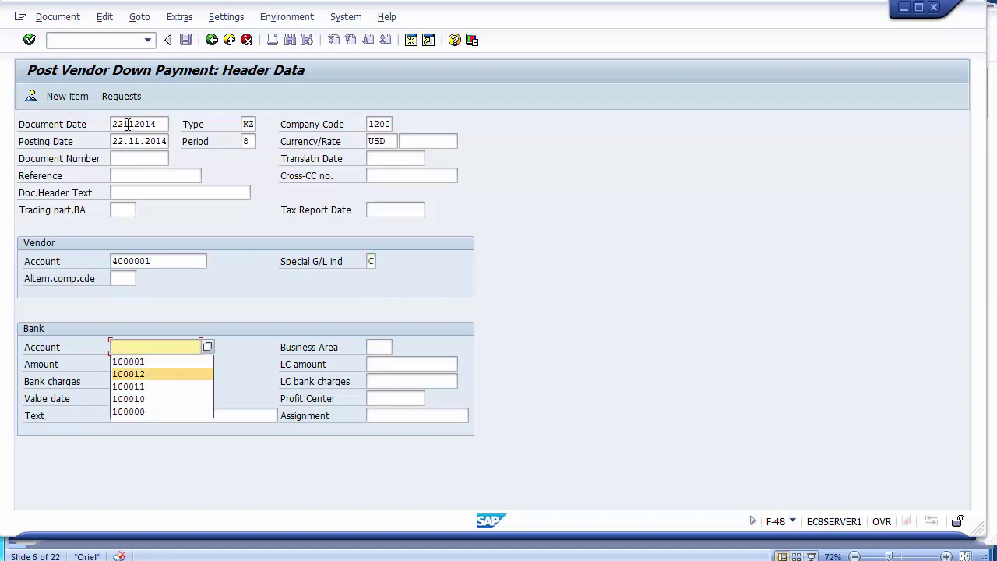
pyautogui.press('Down')
pyautogui.press('Return')
pyautogui.press('Tab')
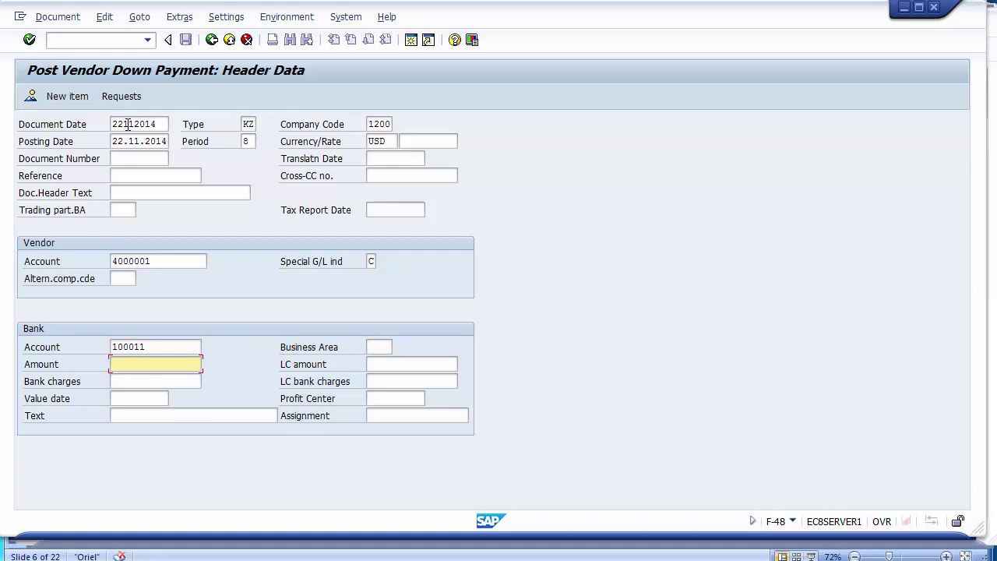
pyautogui.hotkey('shift', 'Tab')
pyautogui.press('Down')
pyautogui.press('Return')
pyautogui.press('Tab')
pyautogui.press('BackSpace')
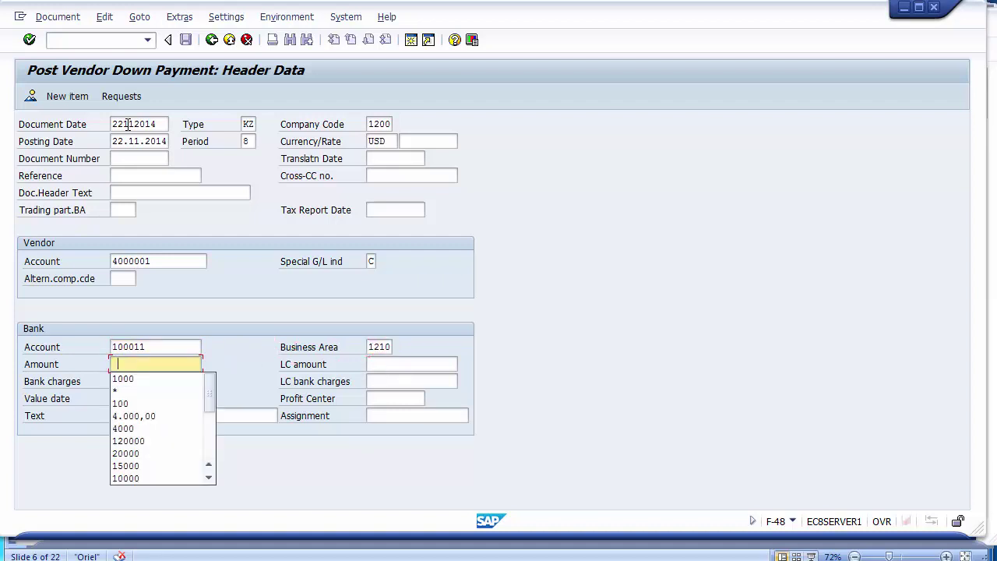
# Step: Set the bank amount of the down payment to 40000
pyautogui.press('F10')
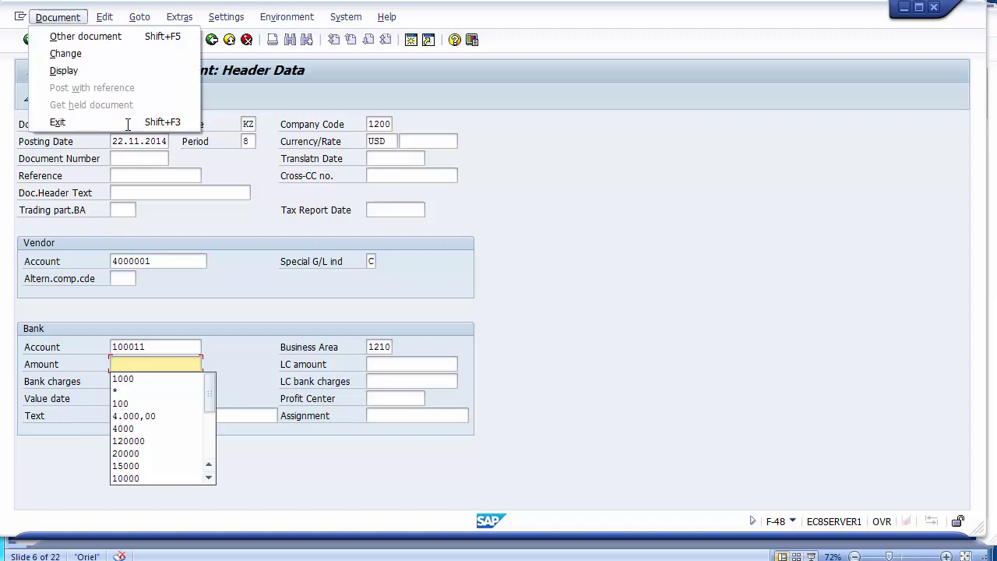
pyautogui.press('Escape')
pyautogui.press('Escape')
pyautogui.hotkey('alt', 'Tab')
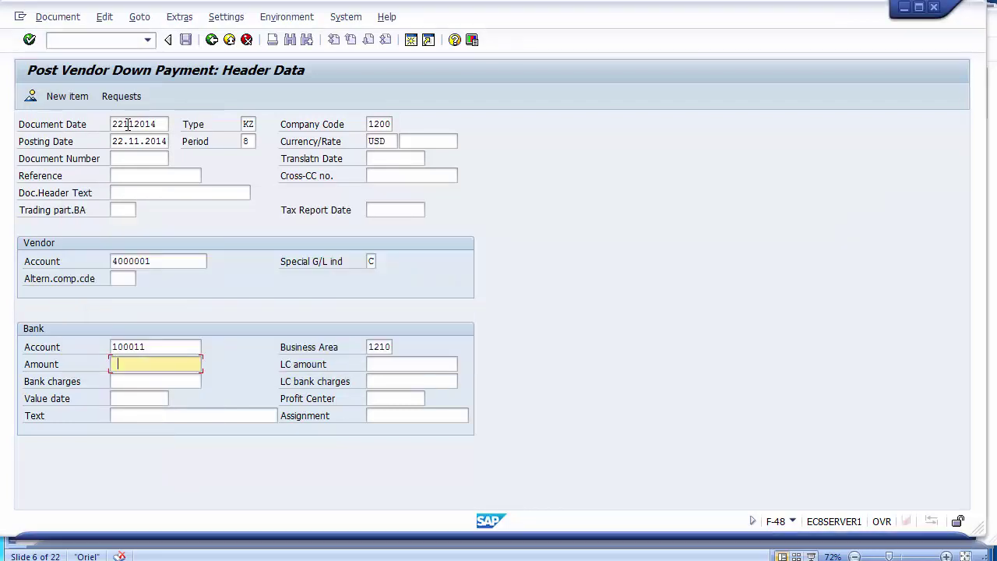
pyautogui.press('BackSpace')
pyautogui.write('40000')
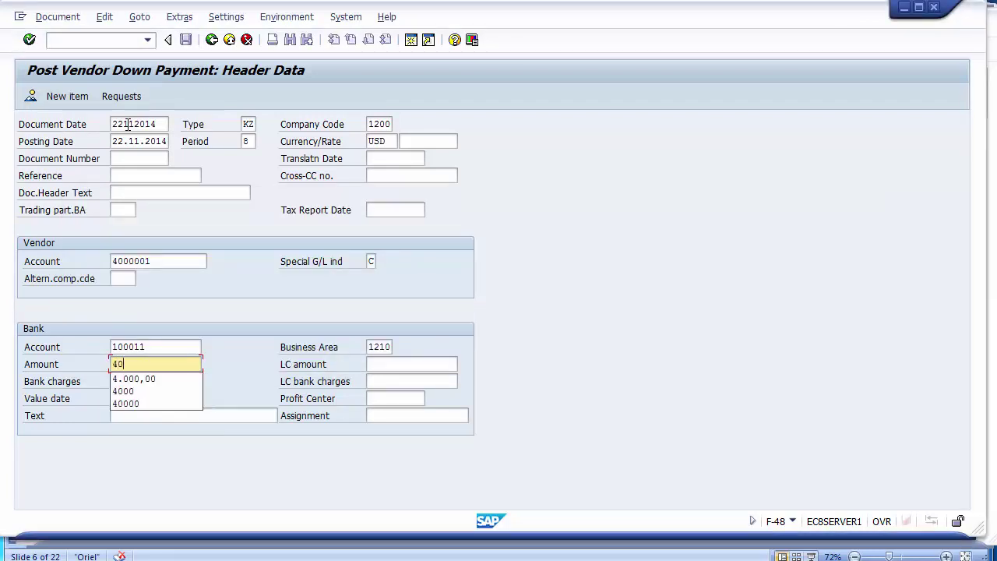
pyautogui.press('Down')
pyautogui.press('Down')
pyautogui.press('Down')
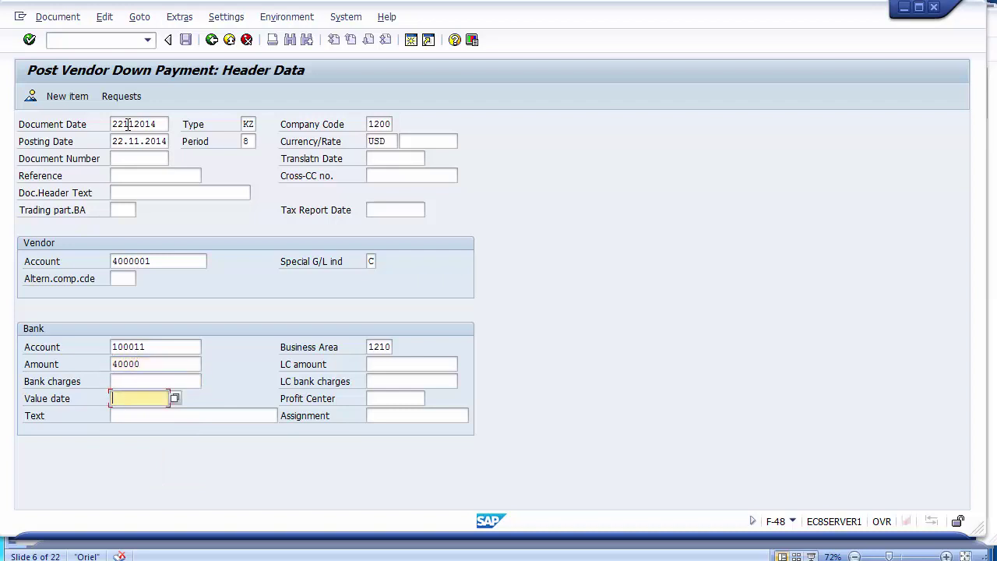
# Step: Set the bank item's text to Advance in the down payment header
pyautogui.press('Down')
pyautogui.press('Down')
pyautogui.press('Down')
pyautogui.press('Down')
pyautogui.press('Down')
pyautogui.press('Down')
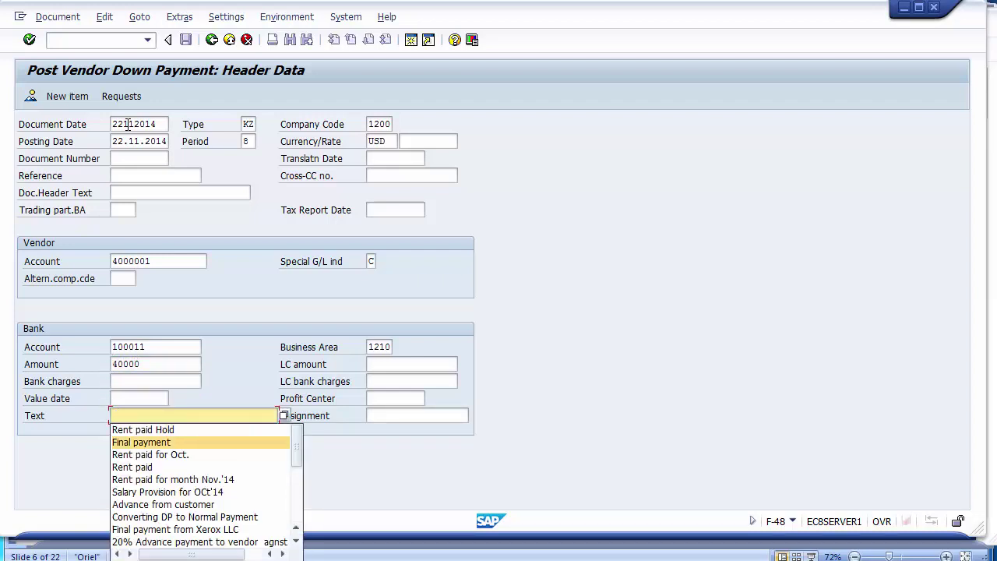
pyautogui.press('Down')
pyautogui.press('Return')
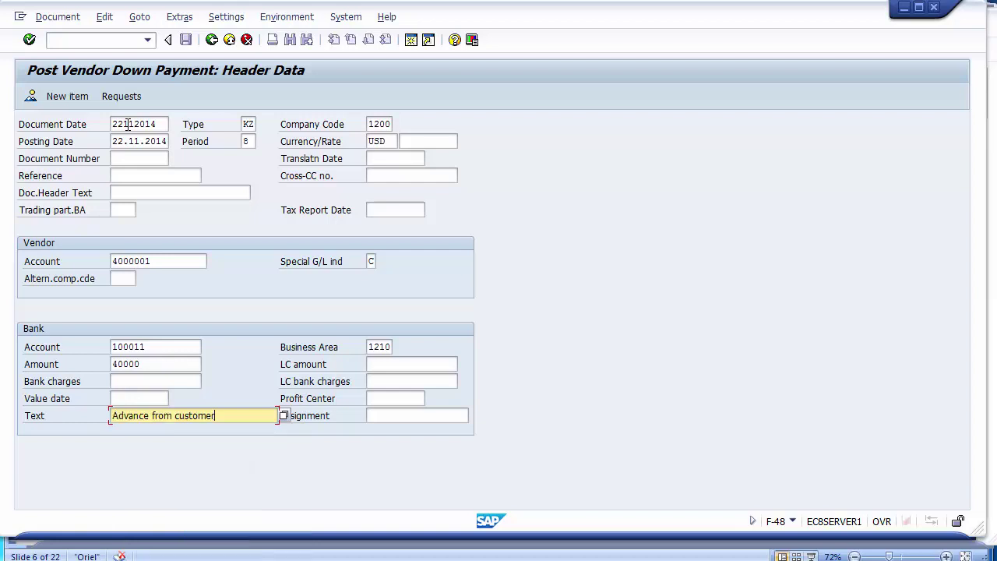
pyautogui.press('BackSpace')
pyautogui.press('BackSpace')
pyautogui.press('BackSpace')
pyautogui.press('BackSpace')
pyautogui.press('BackSpace')
pyautogui.press('BackSpace')
pyautogui.press('BackSpace')
pyautogui.press('BackSpace')
pyautogui.press('BackSpace')
pyautogui.press('BackSpace')
pyautogui.press('BackSpace')
pyautogui.press('BackSpace')
pyautogui.press('BackSpace')
pyautogui.press('BackSpace')
pyautogui.press('Return')
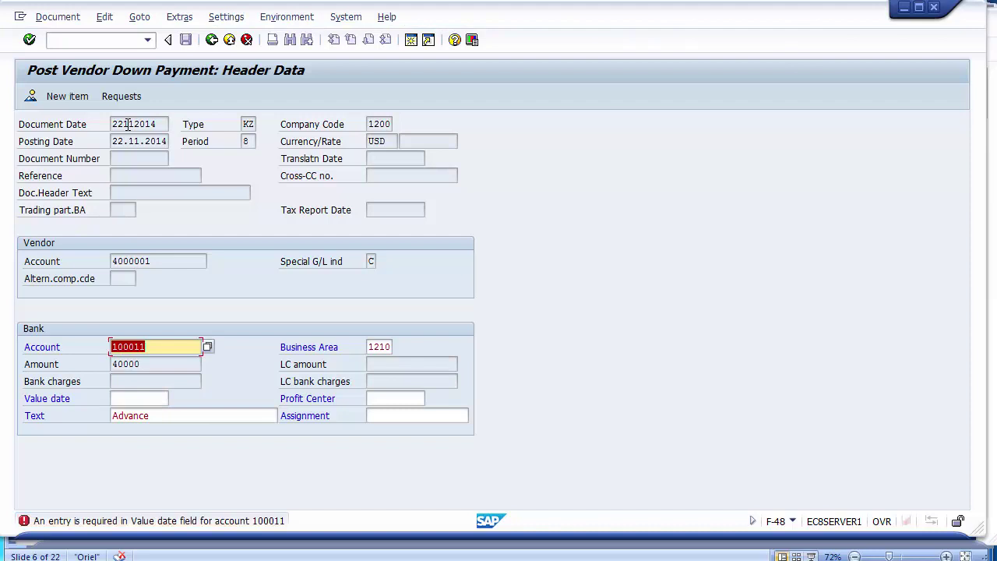
# Step: Set the bank item's value date to 22112014 and continue to the vendor item
pyautogui.press('Down')
pyautogui.press('Down')
pyautogui.press('Up')
pyautogui.press('BackSpace')
pyautogui.press('Down')
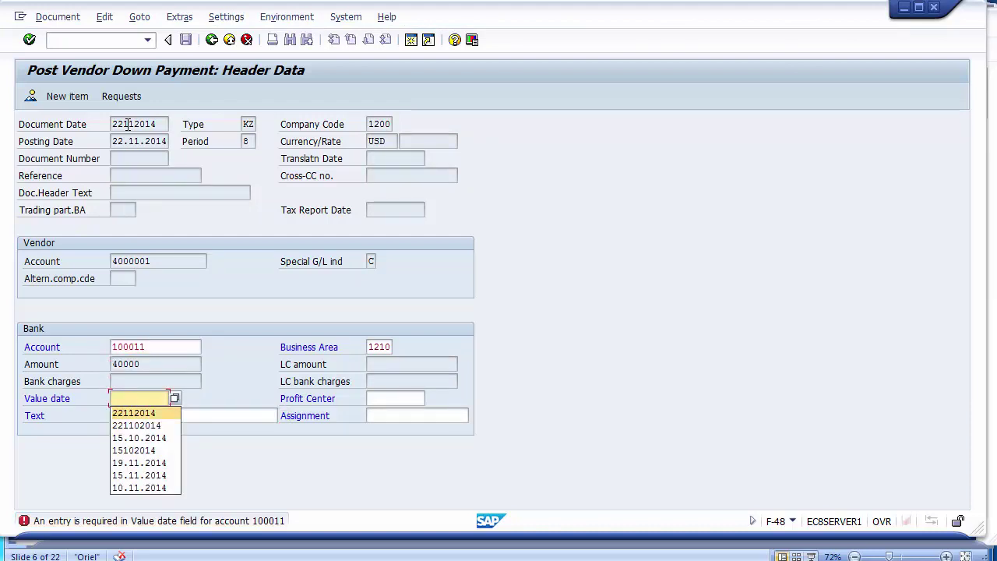
pyautogui.press('Return')
pyautogui.press('Return')
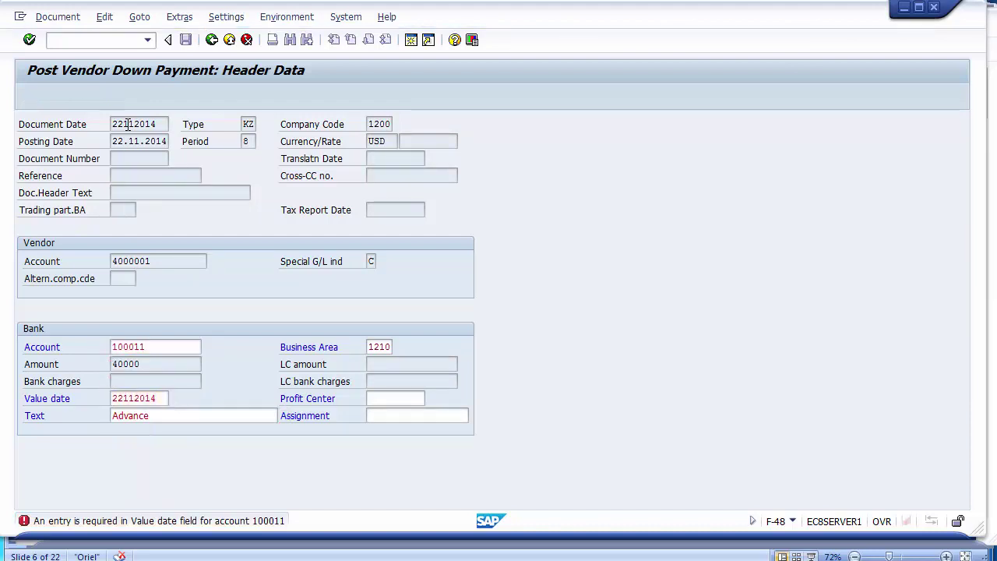
# Step: Complete the vendor item with amount 40000 and business area 1210, and post the down payment document
pyautogui.press('Down')
pyautogui.press('Return')
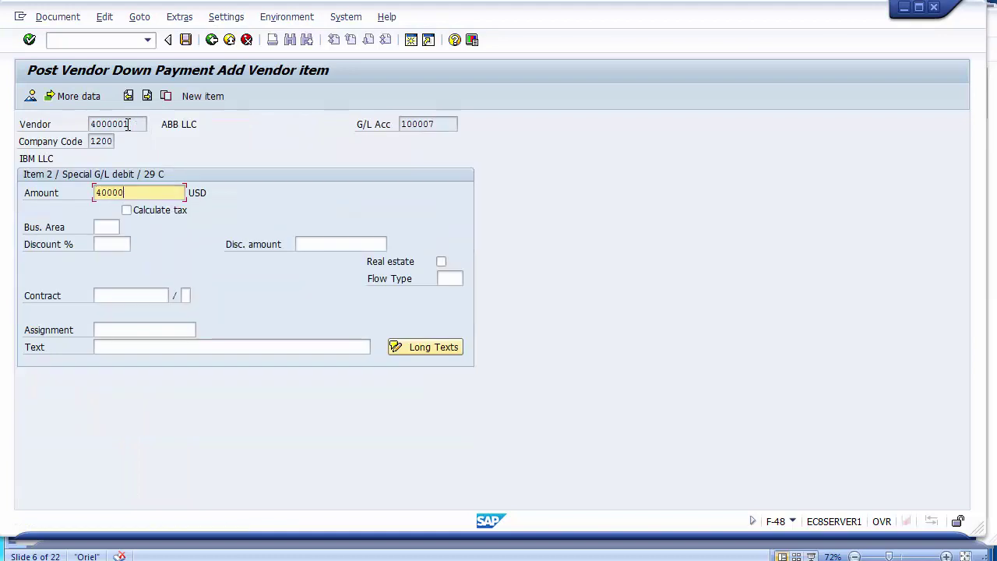
pyautogui.press('Tab')
pyautogui.press('Tab')
pyautogui.press('Down')
pyautogui.press('Down')
pyautogui.press('Return')
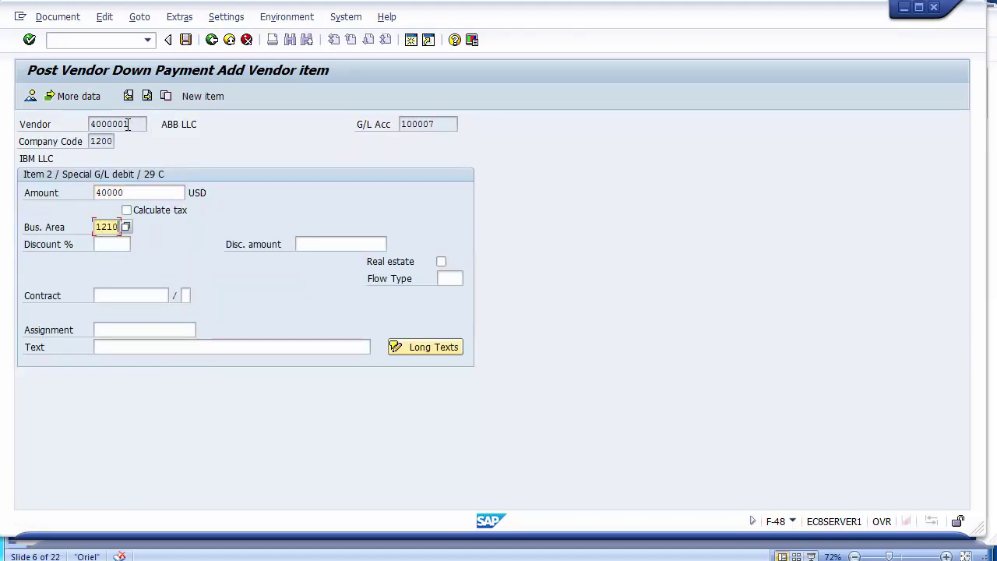
pyautogui.press('Tab')
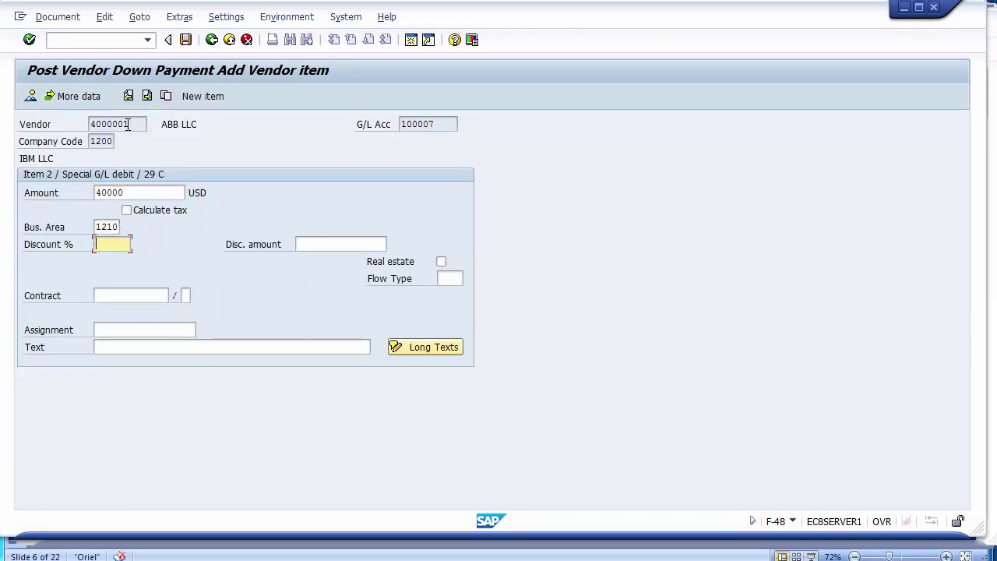
pyautogui.click(35, 101)
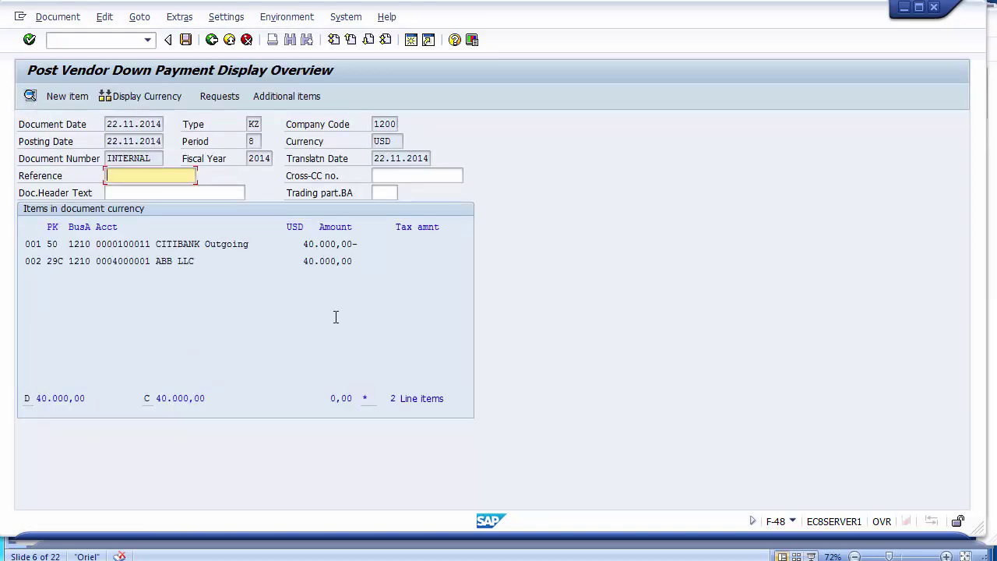
pyautogui.click(187, 42)
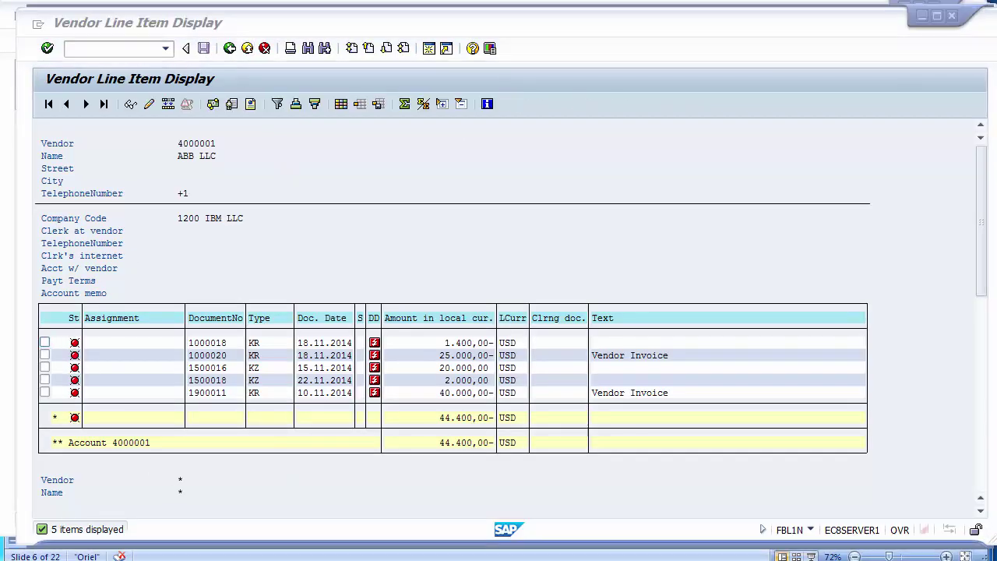
# Step: Limit automatic clearing to vendors by deselecting customers, their special G/L transactions and G/L accounts, and execute the test run
pyautogui.moveTo(319, 558)
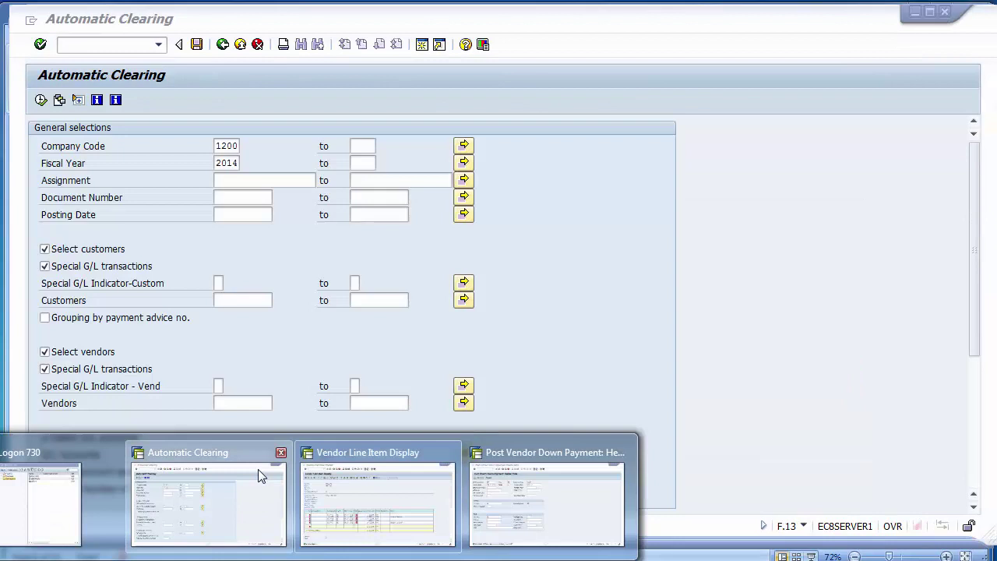
pyautogui.click(259, 473)
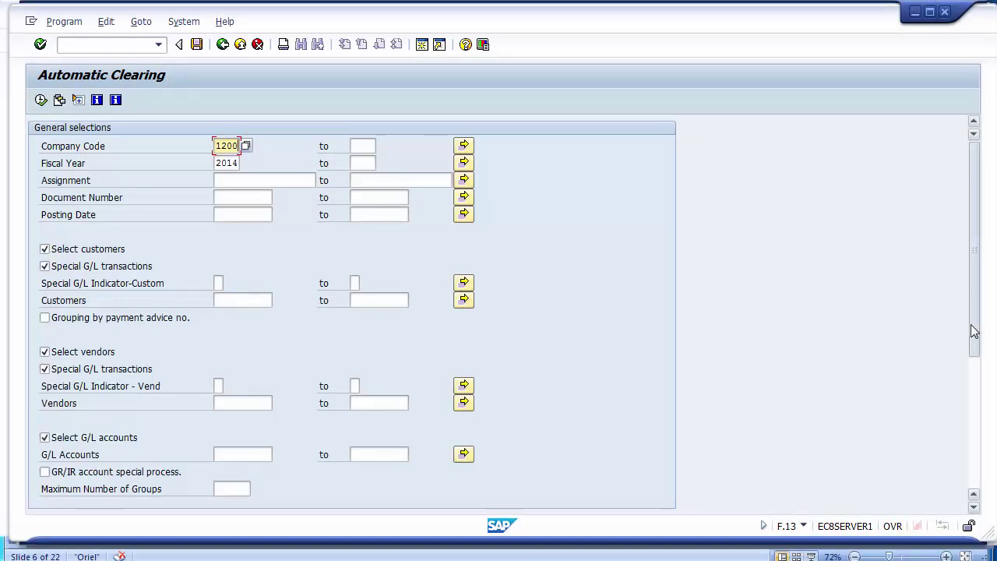
pyautogui.click(44, 249)
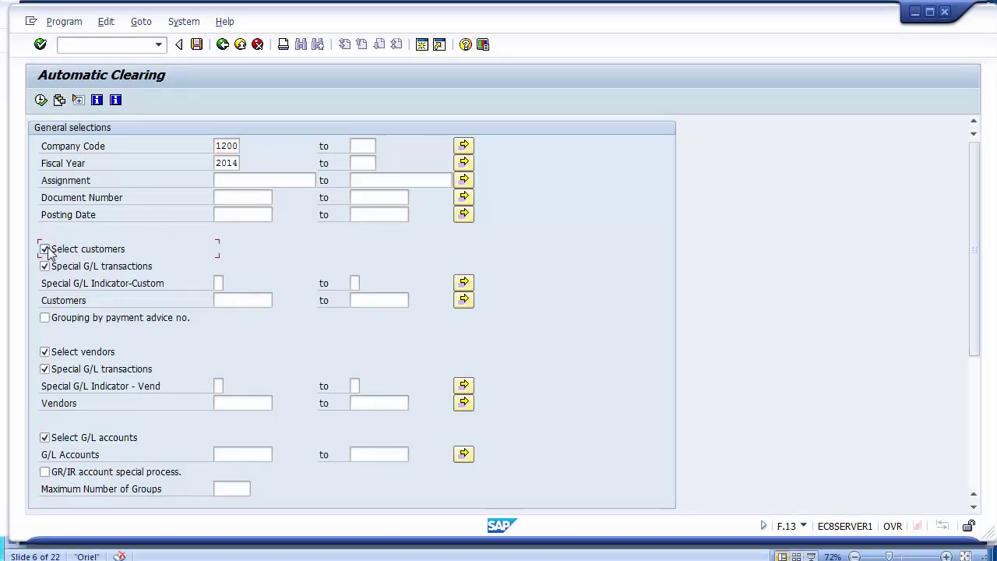
pyautogui.click(45, 267)
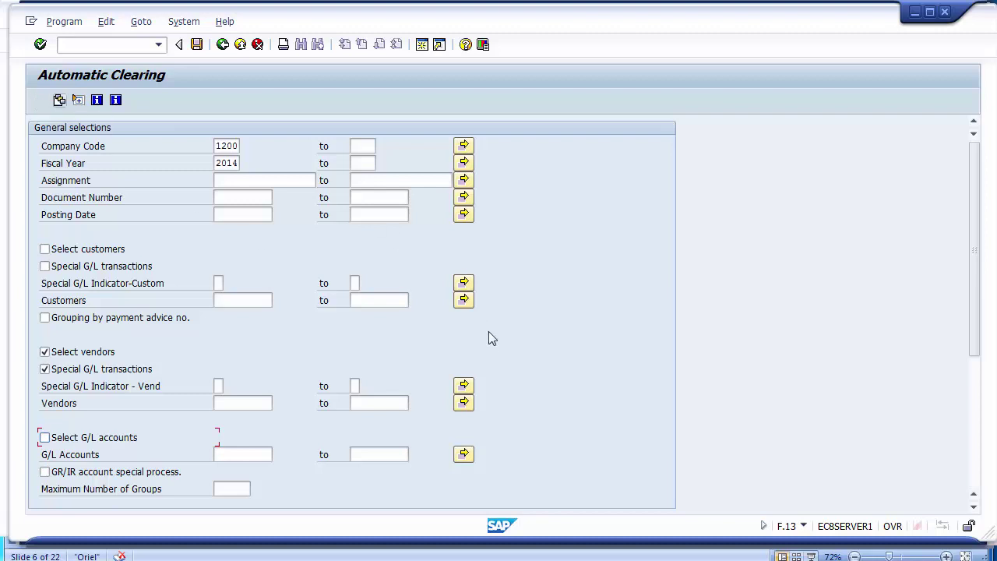
pyautogui.moveTo(972, 211); pyautogui.dragTo(977, 429)
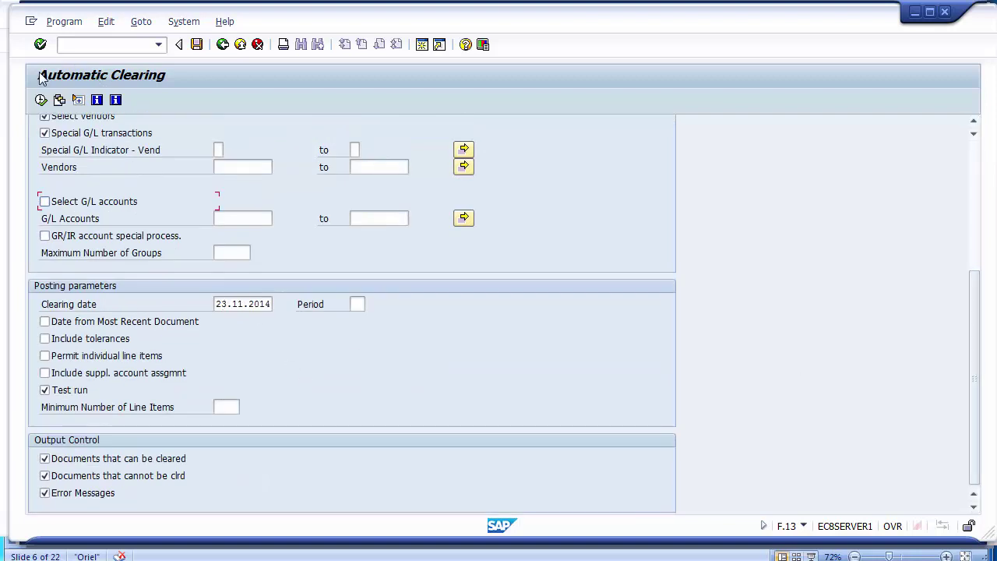
pyautogui.click(42, 100)
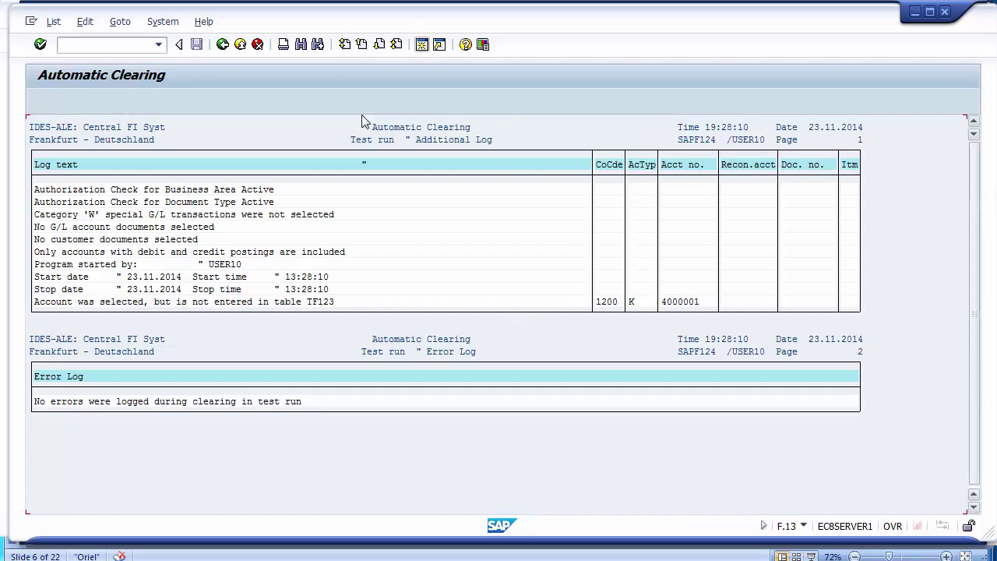
# Step: Set the vendor special G/L indicator to C, repeat the clearing test run and return to the selection screen
pyautogui.click(222, 45)
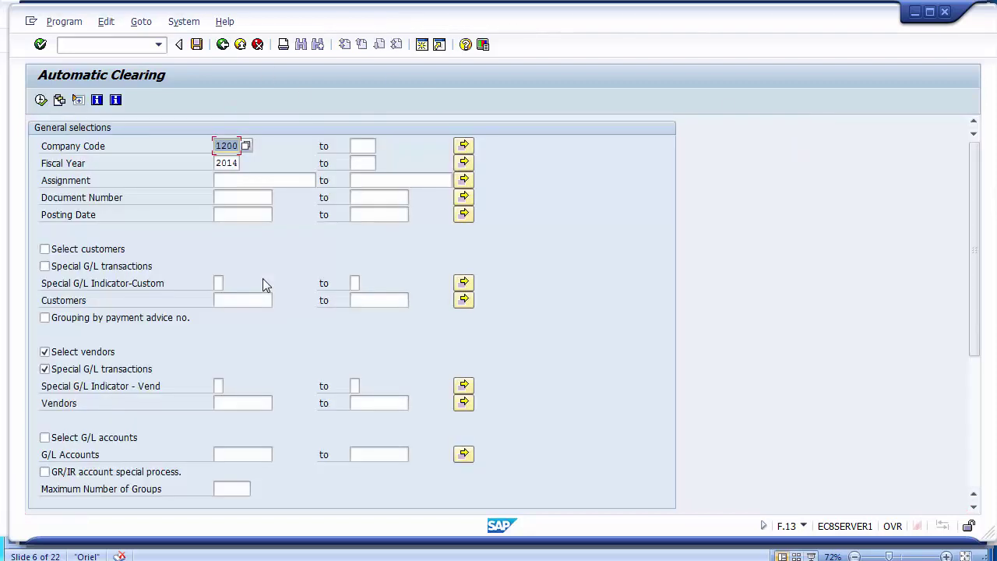
pyautogui.click(218, 385)
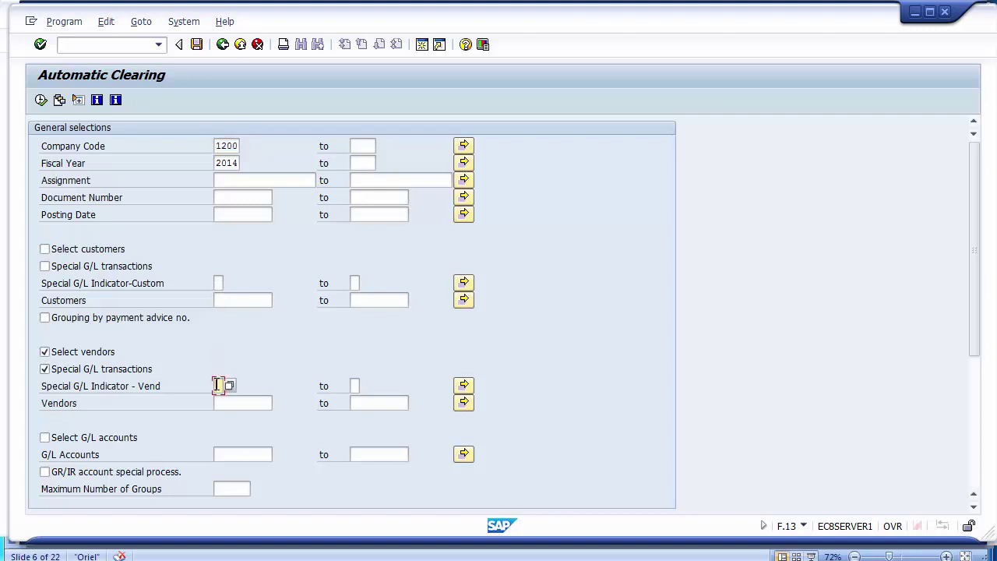
pyautogui.write('C')
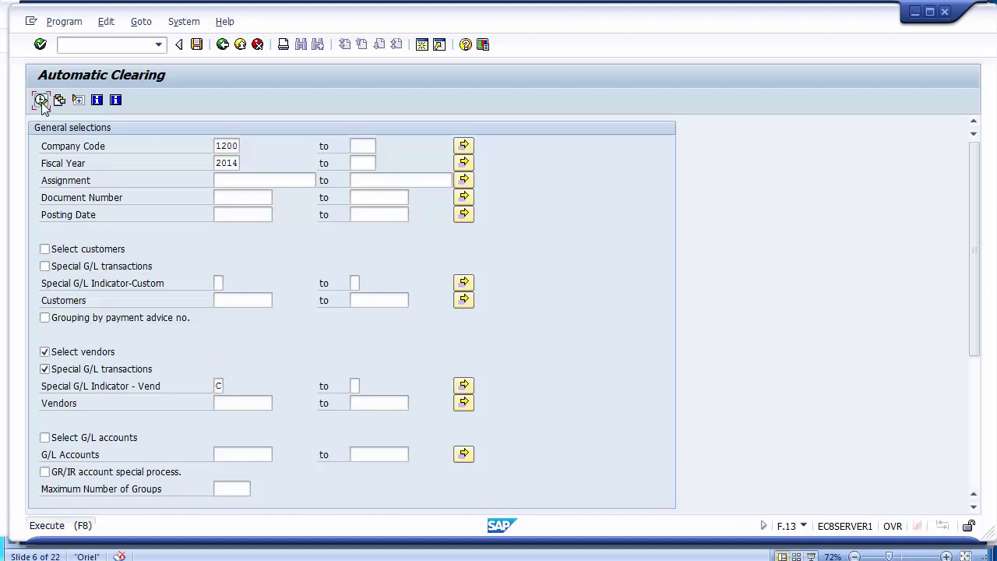
pyautogui.click(40, 100)
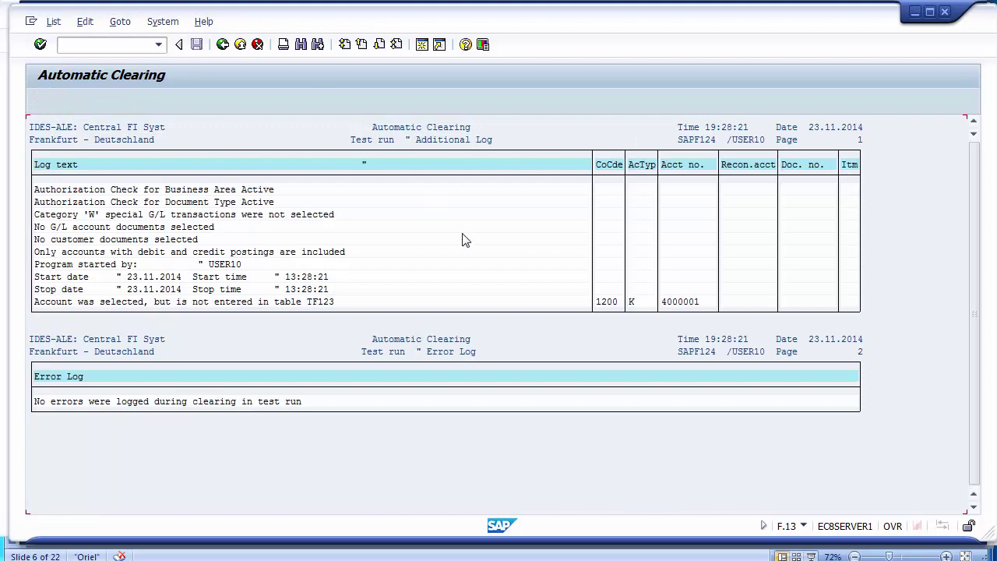
pyautogui.click(223, 45)
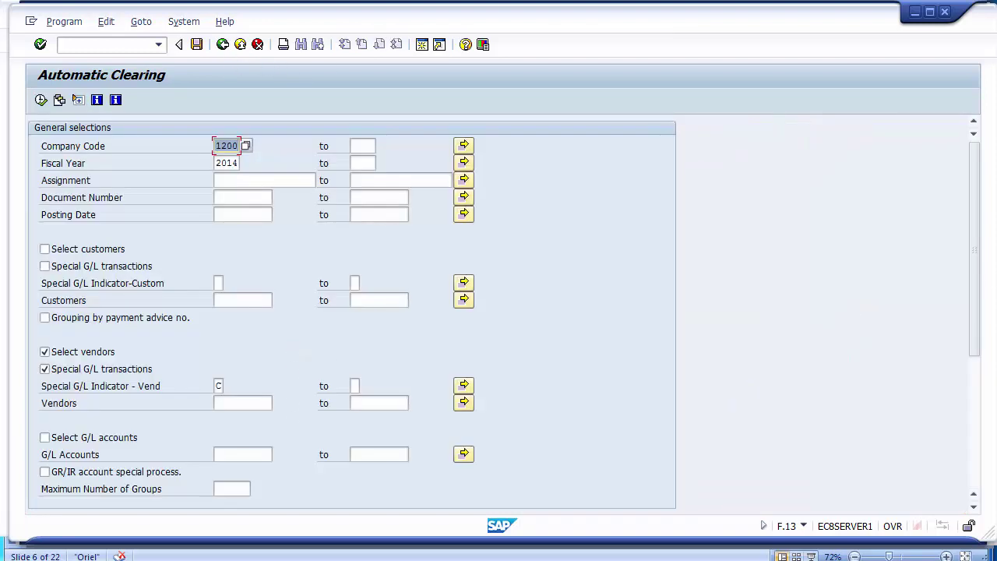
# Step: Leave automatic clearing with /n and return to the SAP Easy Access menu
pyautogui.moveTo(974, 289); pyautogui.dragTo(961, 412)
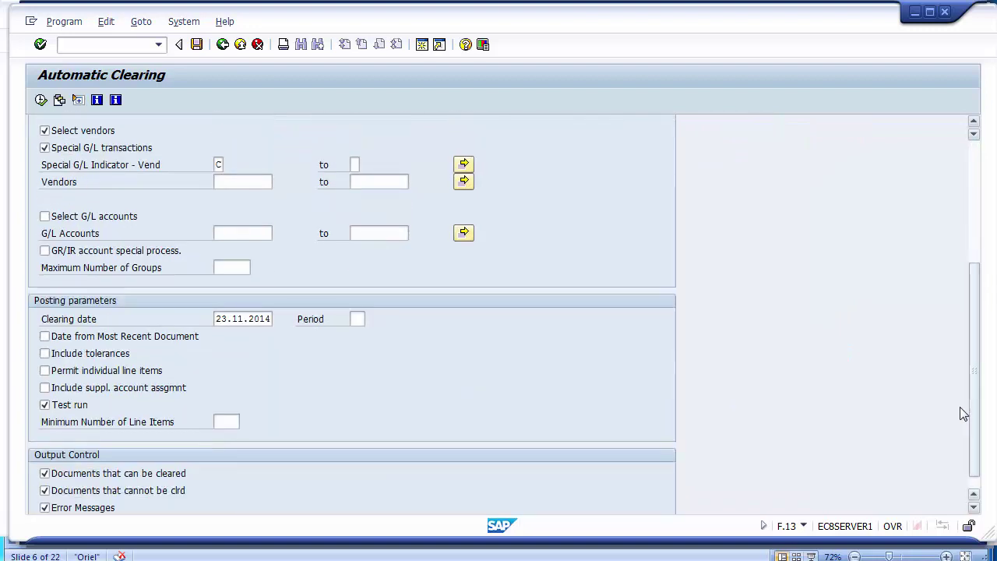
pyautogui.click(99, 43)
pyautogui.write('/n')
pyautogui.press('Return')
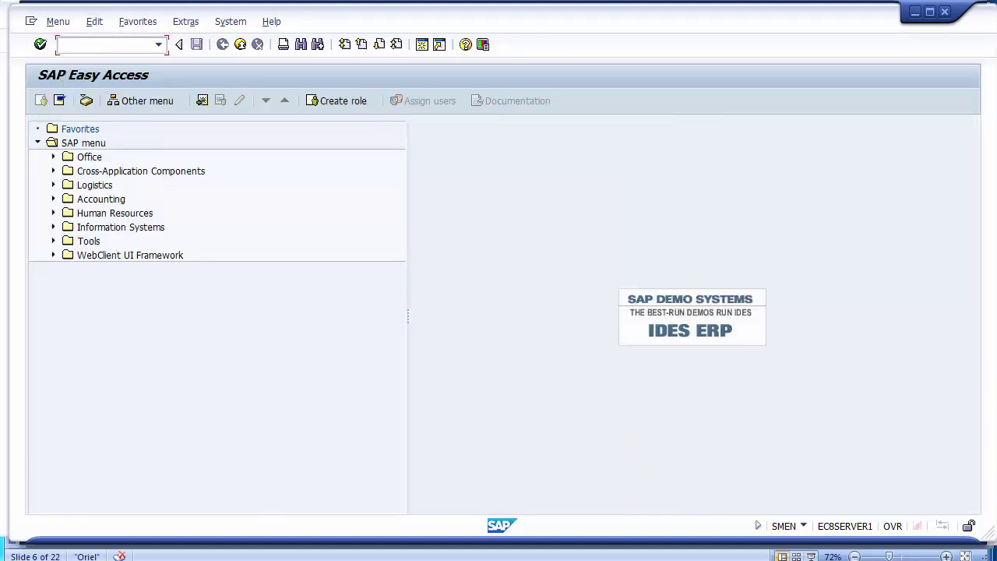
# Step: Switch to the PLSAPDEV session and open the Automatic Clearing transaction F.13
pyautogui.moveTo(279, 550)
pyautogui.click(209, 490)
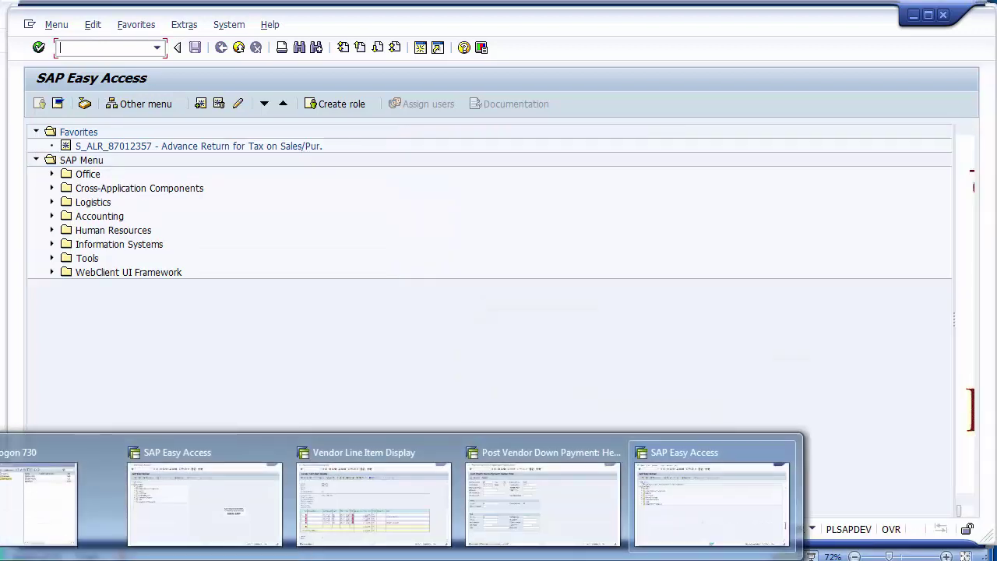
pyautogui.click(369, 318)
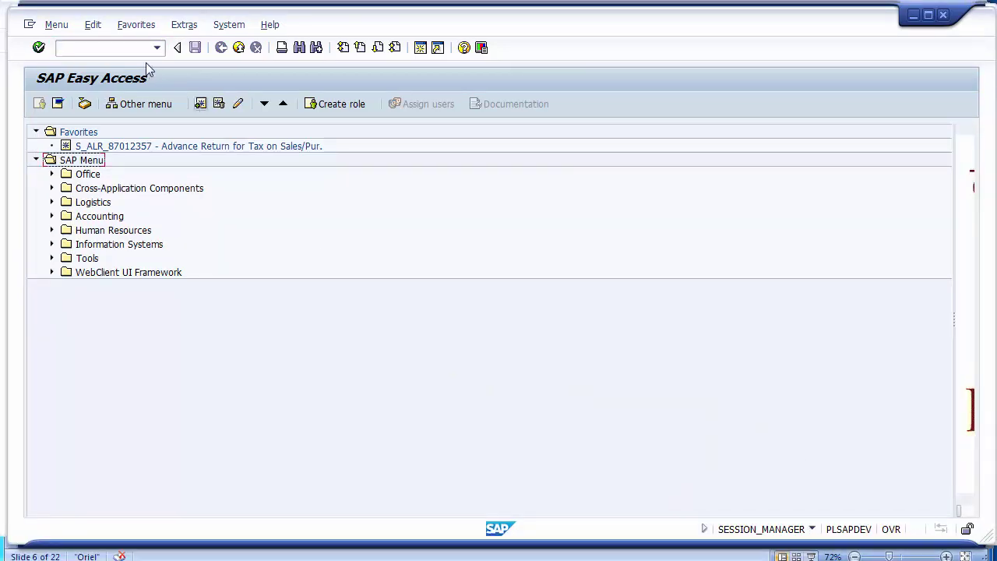
pyautogui.click(125, 47)
pyautogui.press('Return')
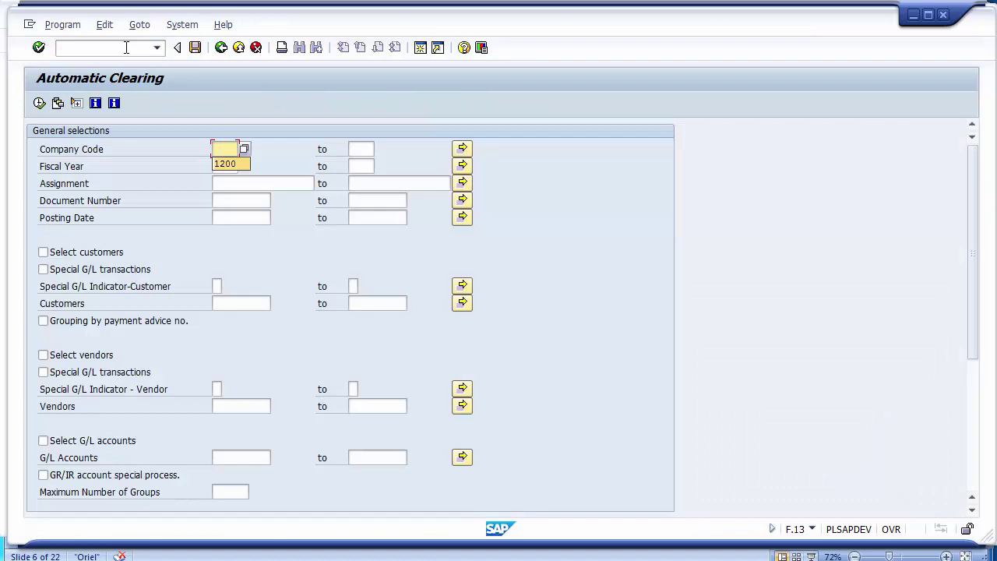
# Step: Set company code 1000 and fiscal year 2014, and select vendors including their special G/L transactions
pyautogui.write('1000')
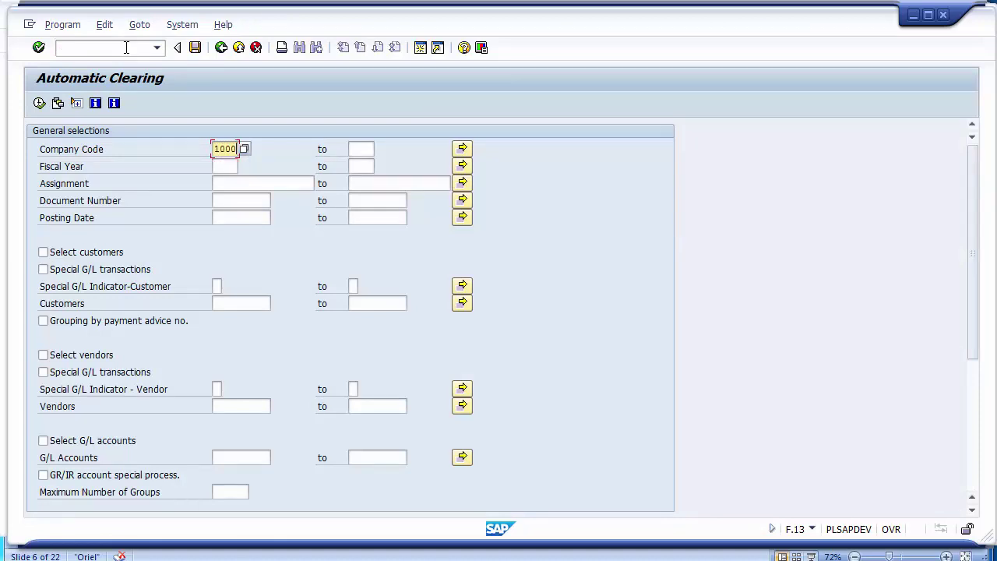
pyautogui.press('Tab')
pyautogui.write('2014')
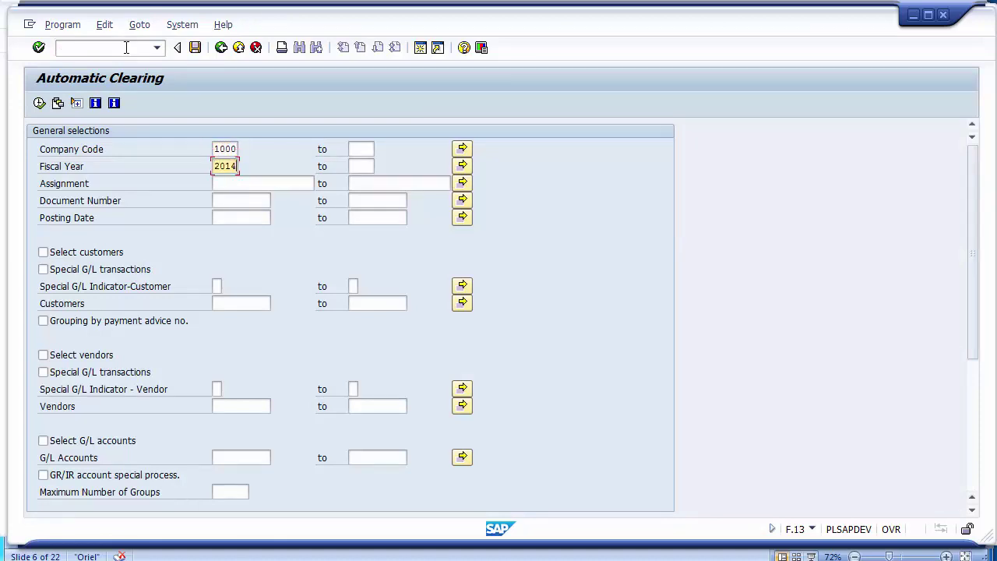
pyautogui.press('Tab')
pyautogui.press('Tab')
pyautogui.press('Tab')
pyautogui.click(74, 357)
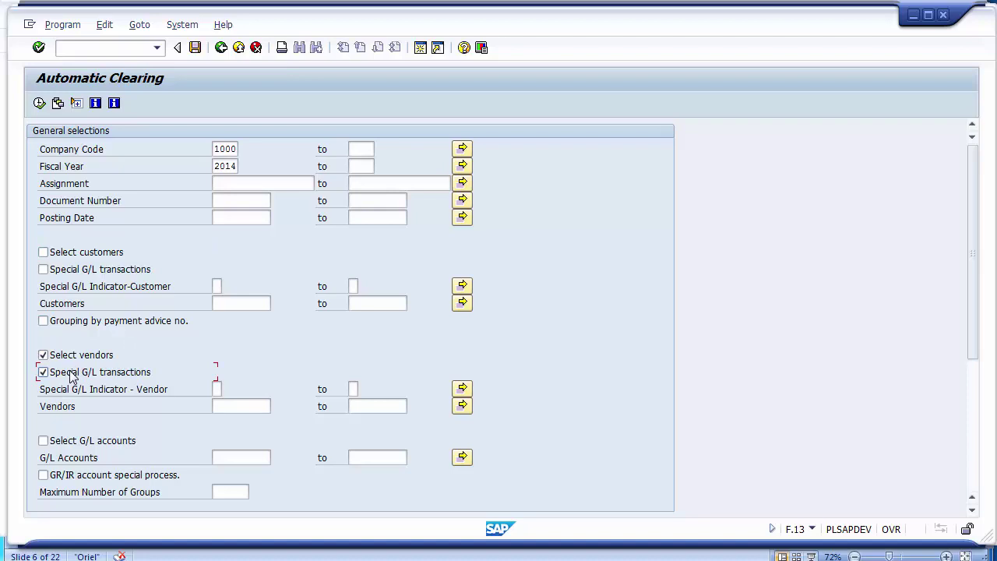
# Step: Execute the vendor clearing as a test run for company code 1000 and review the additional and error logs
pyautogui.moveTo(970, 301); pyautogui.dragTo(983, 443)
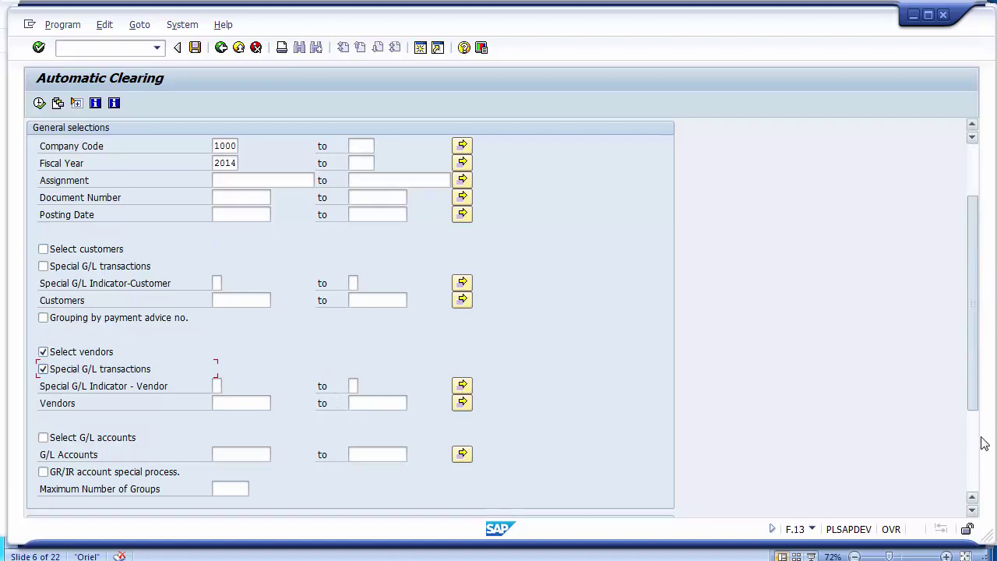
pyautogui.scroll(-5, 978, 467)
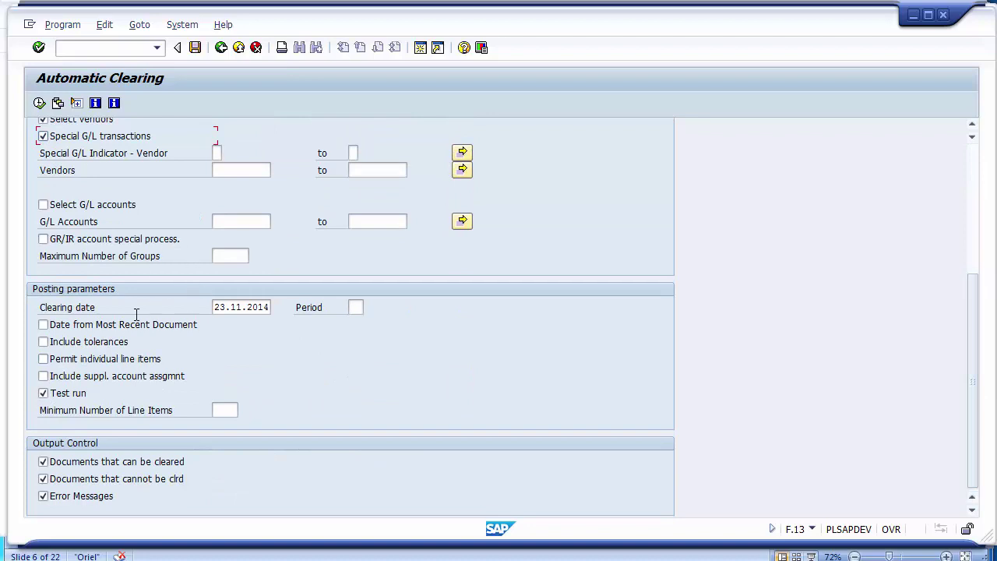
pyautogui.click(226, 306)
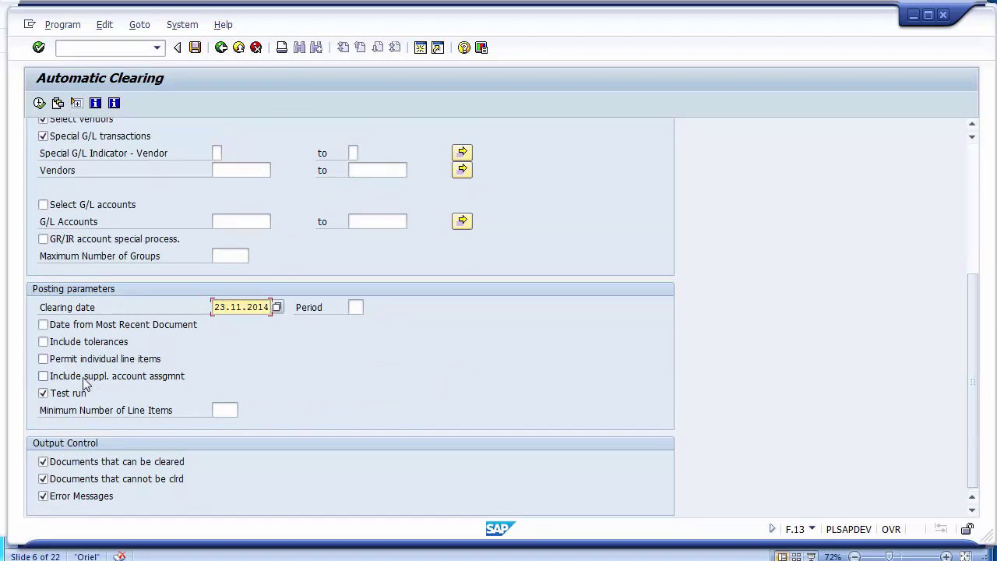
pyautogui.click(39, 104)
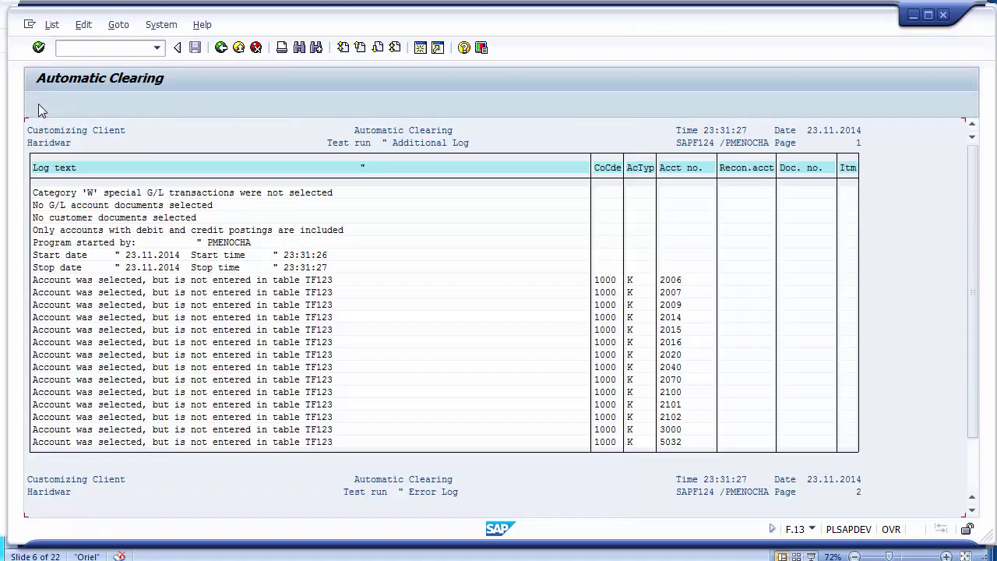
pyautogui.press('pagedown')
pyautogui.press('pageup')
# Step: Replace the vendor selection with G/L account 202300 for company code 1000 and execute automatic clearing as a test run
pyautogui.click(221, 48)
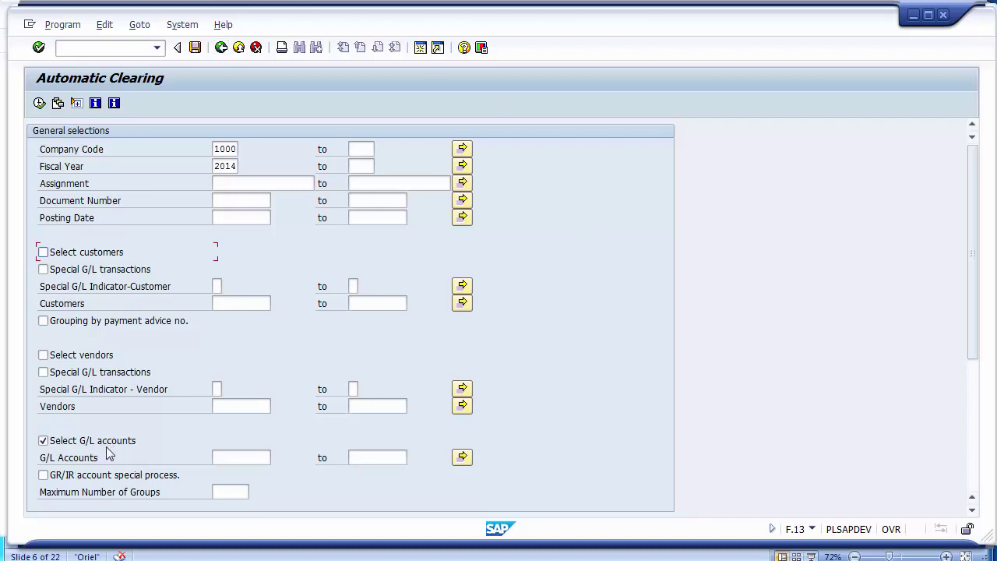
pyautogui.click(237, 459)
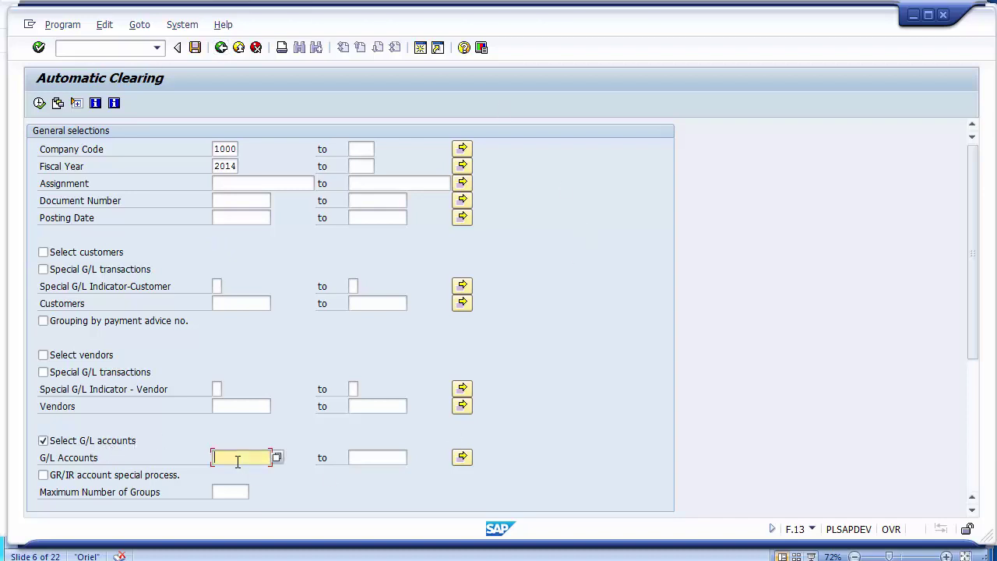
pyautogui.write('202300')
pyautogui.click(40, 105)
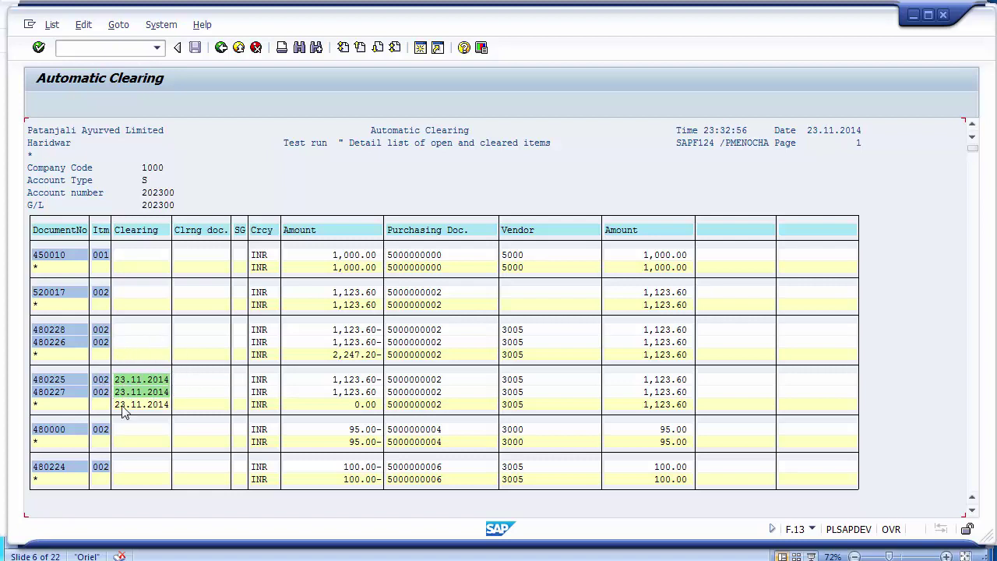
pyautogui.click(125, 381)
pyautogui.click(127, 388)
pyautogui.press('Up')
pyautogui.click(54, 393)
pyautogui.click(73, 381)
pyautogui.click(362, 391)
pyautogui.click(379, 390)
pyautogui.click(369, 391)
pyautogui.click(360, 404)
pyautogui.click(520, 389)
pyautogui.click(519, 380)
# Step: Review the remaining pages of the detail list for further items marked with a clearing date
pyautogui.scroll(-5, 97, 396)
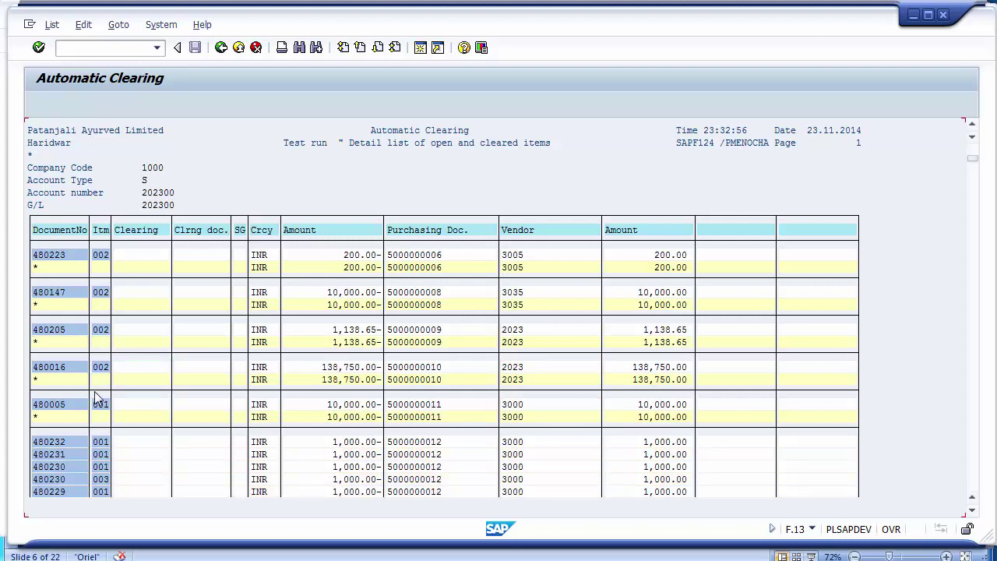
pyautogui.scroll(-5, 96, 397)
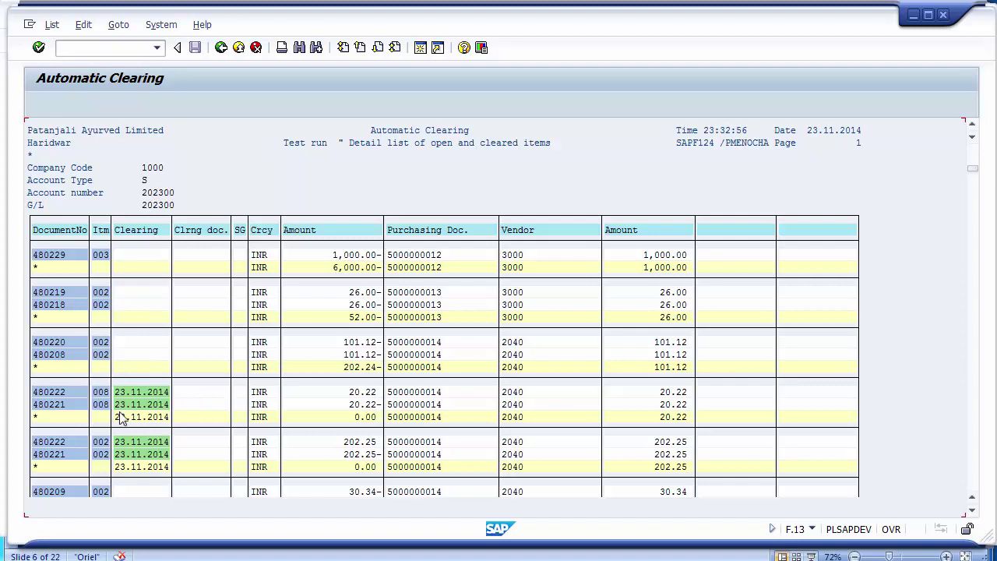
pyautogui.click(51, 395)
pyautogui.click(366, 394)
pyautogui.scroll(-7, 711, 424)
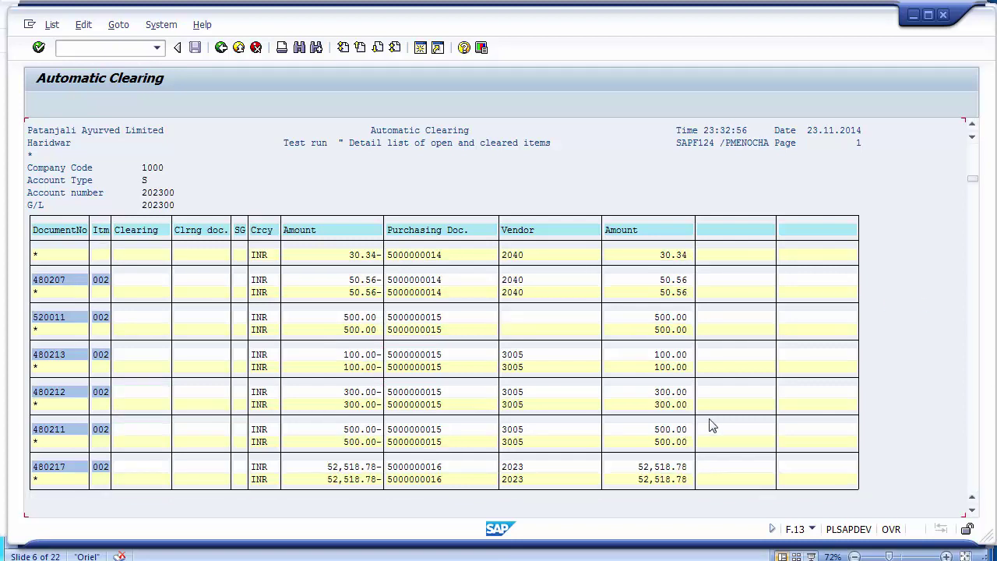
pyautogui.scroll(-10, 711, 425)
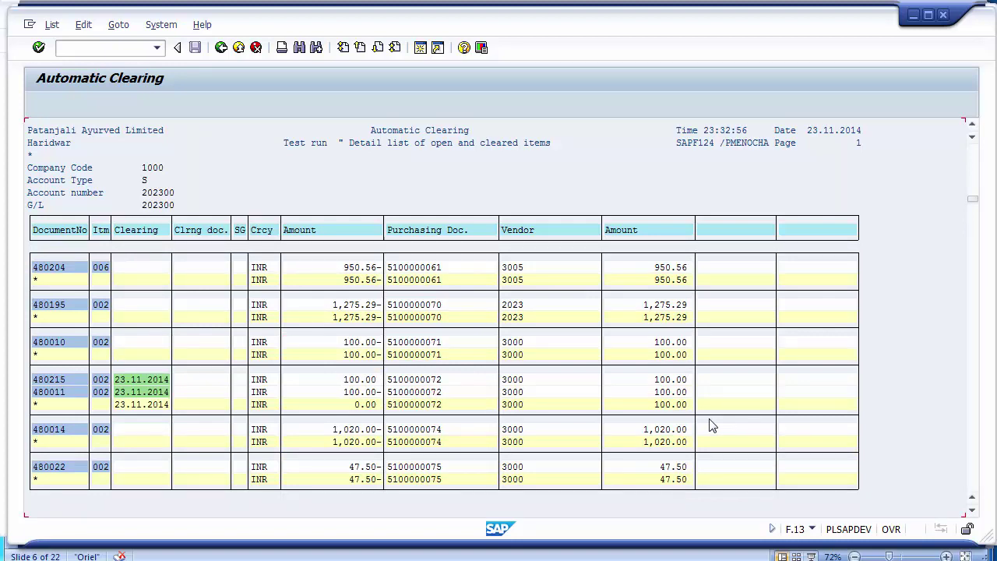
pyautogui.scroll(-5, 711, 424)
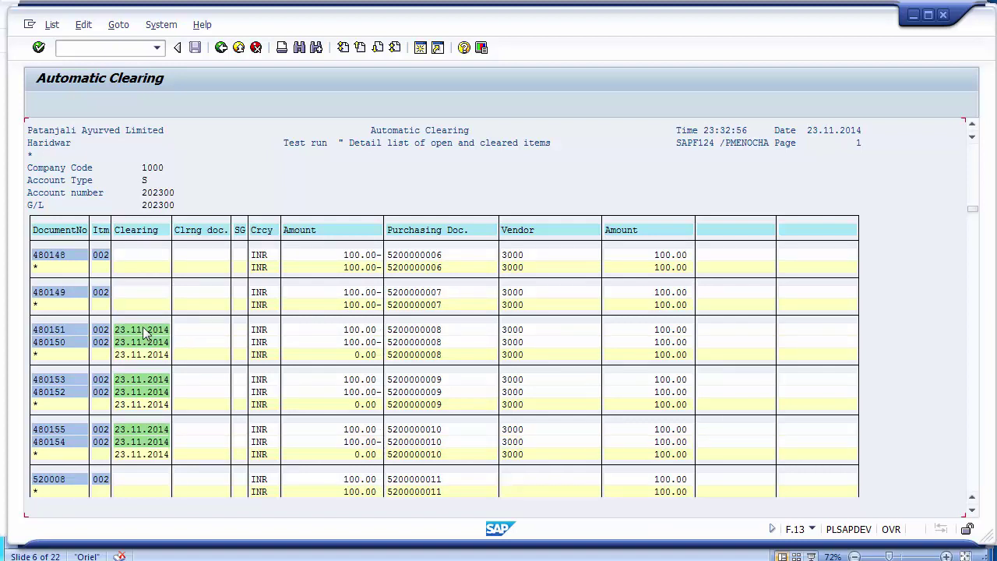
pyautogui.click(145, 380)
pyautogui.click(142, 429)
pyautogui.scroll(-10, 140, 338)
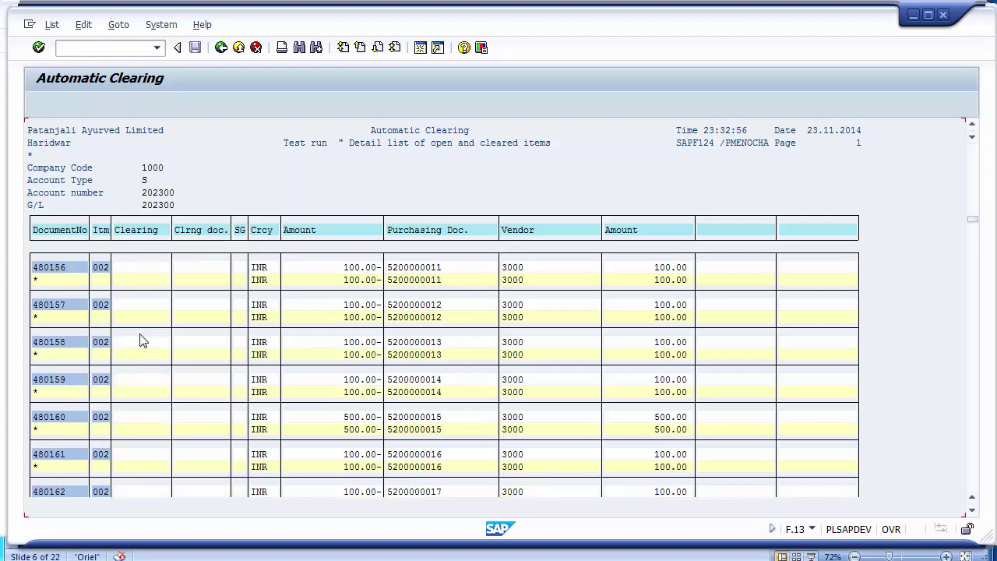
pyautogui.scroll(-5, 142, 341)
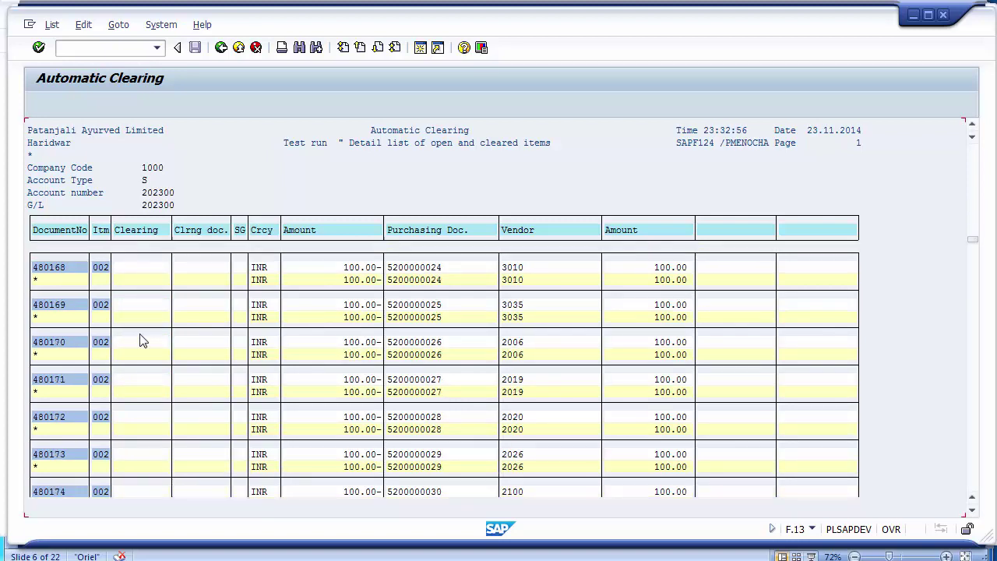
pyautogui.scroll(-5, 143, 341)
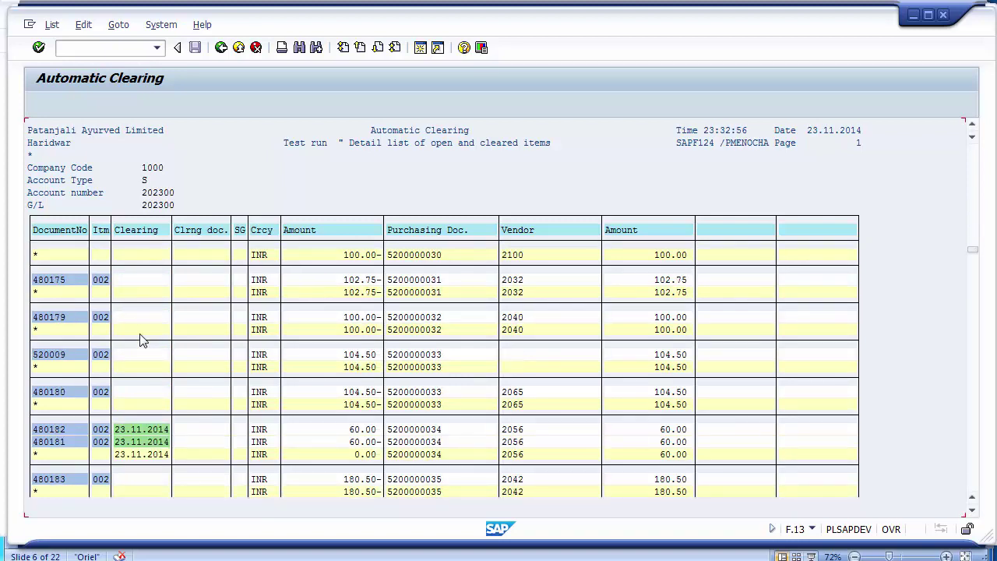
pyautogui.scroll(-15, 141, 340)
pyautogui.scroll(-15, 141, 337)
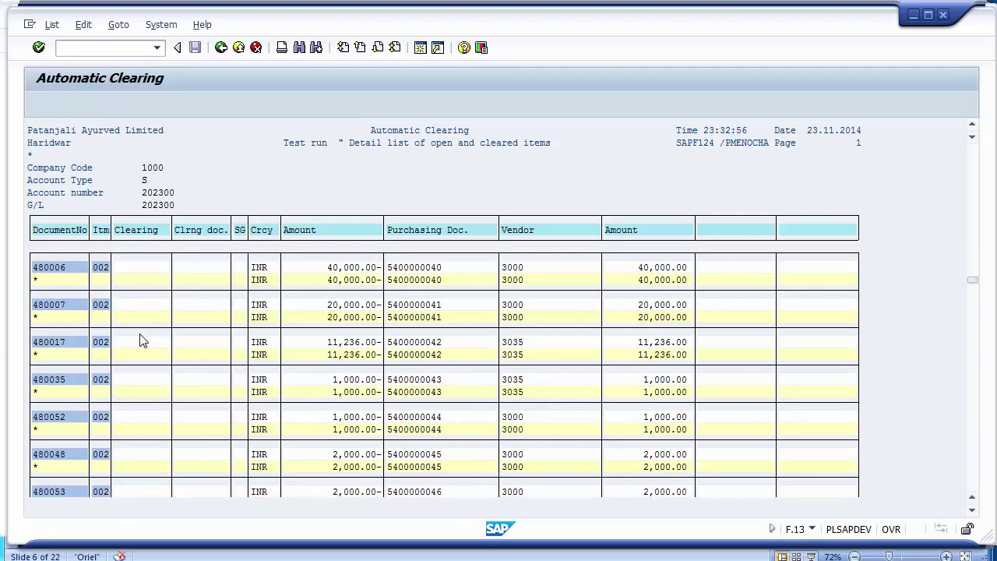
# Step: Return to the automatic clearing selections and turn off the Test run option
pyautogui.click(221, 48)
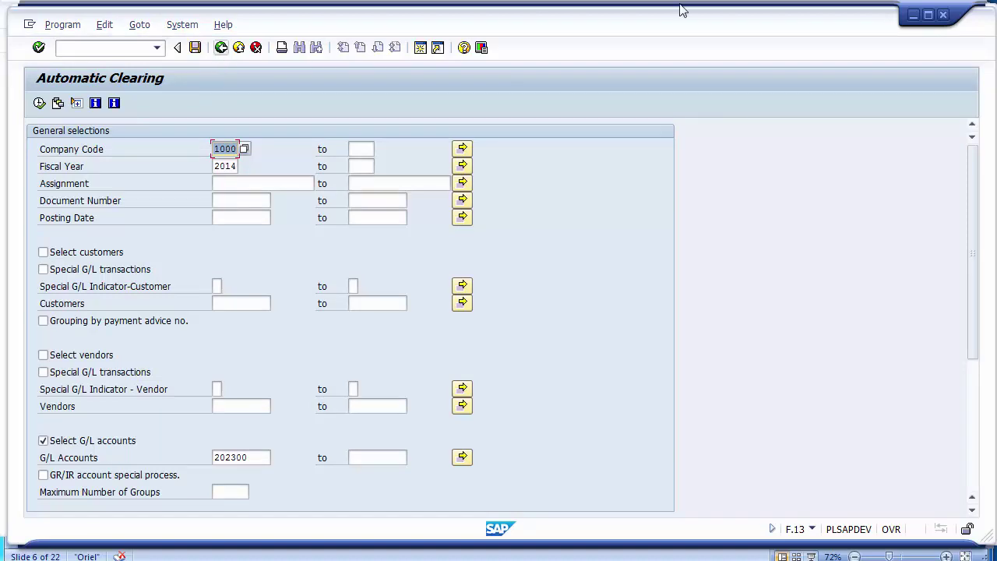
pyautogui.moveTo(973, 327); pyautogui.dragTo(961, 474)
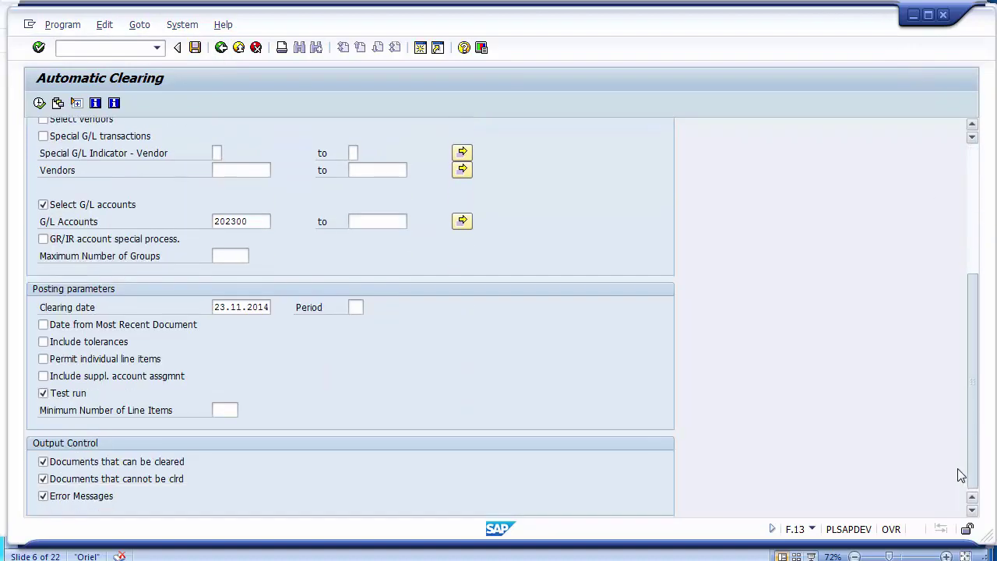
pyautogui.click(74, 397)
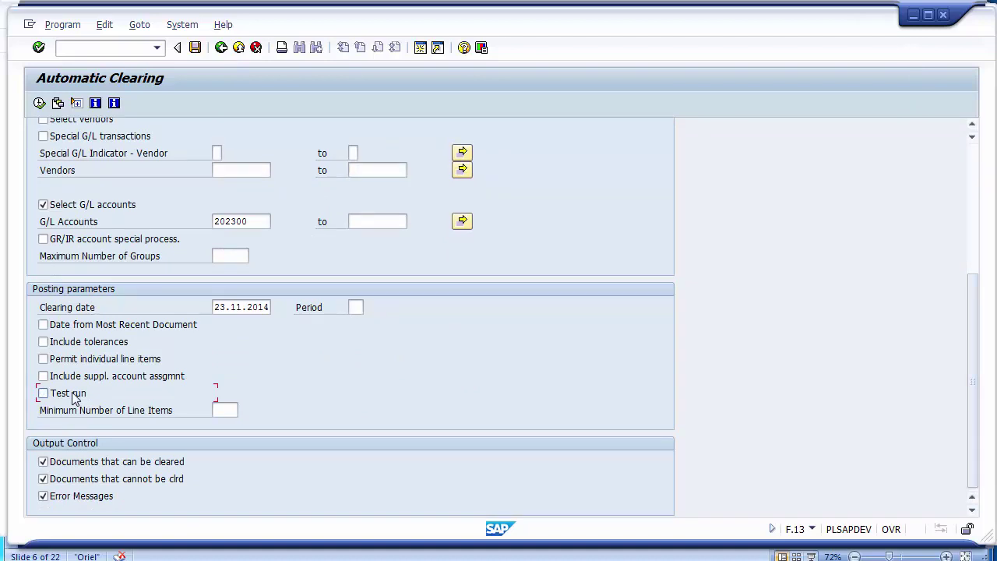
pyautogui.click(975, 177)
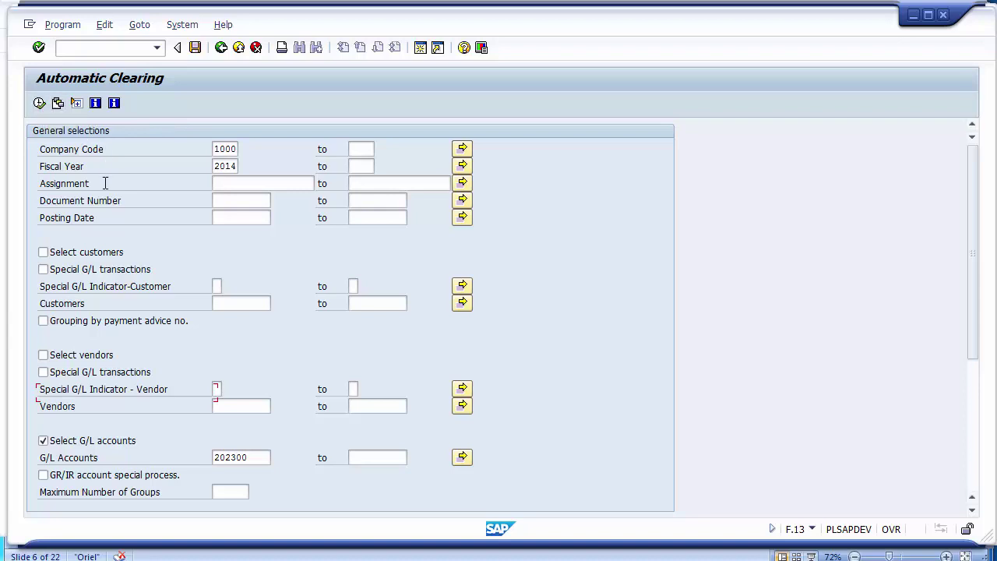
# Step: Start the production clearing run in the background and set the output device to LP01
pyautogui.click(62, 25)
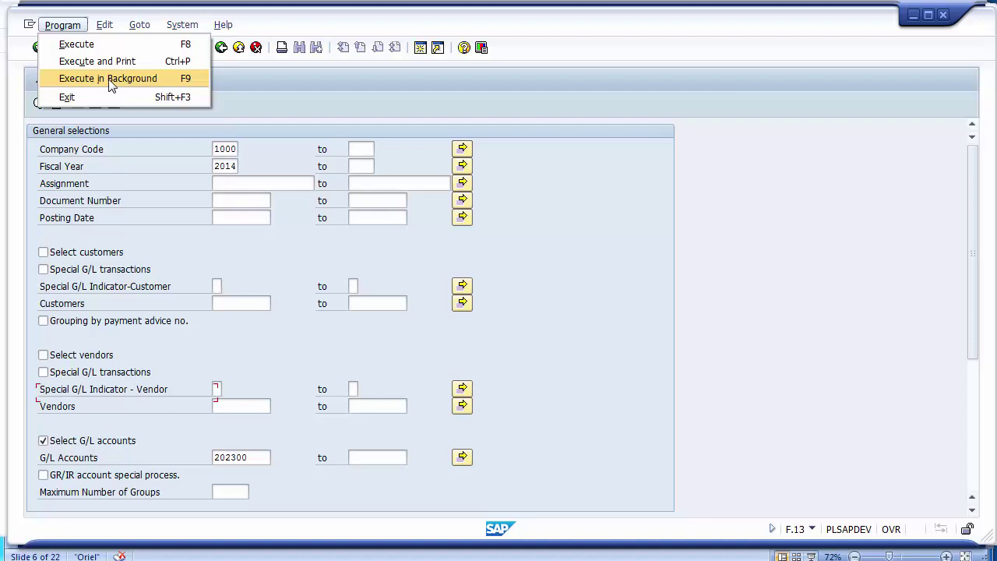
pyautogui.click(108, 78)
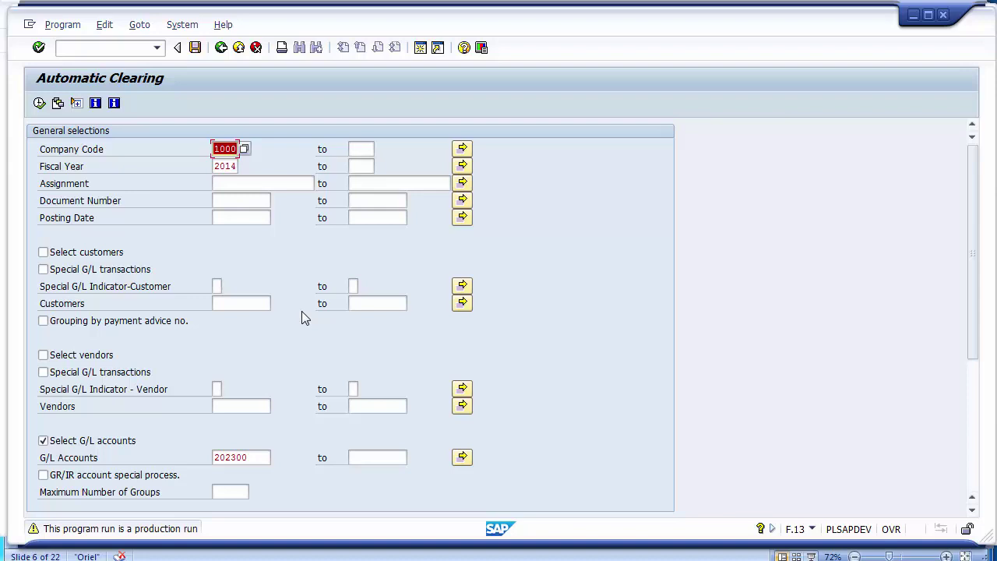
pyautogui.press('F9')
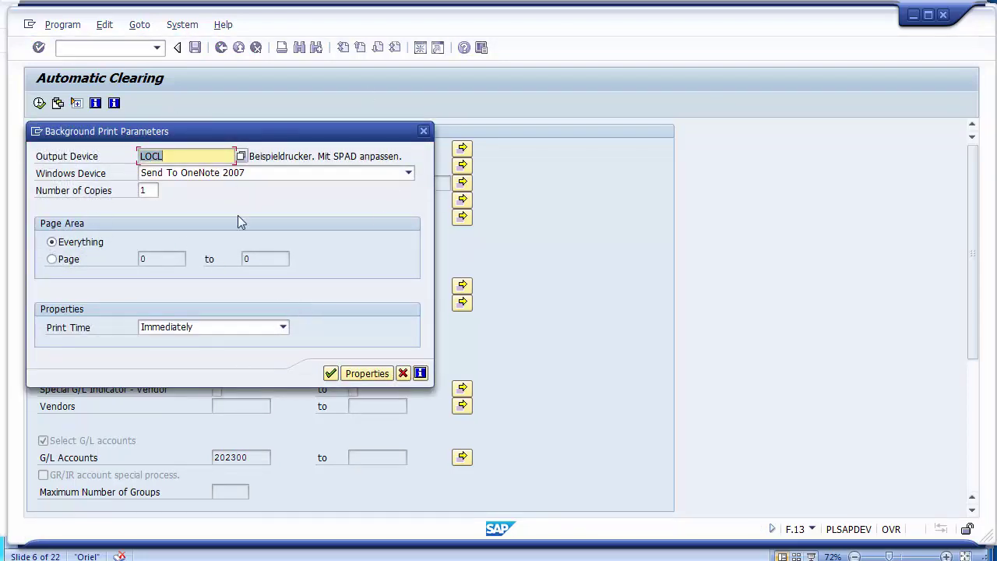
pyautogui.click(187, 157)
pyautogui.press('BackSpace')
pyautogui.press('BackSpace')
pyautogui.press('BackSpace')
pyautogui.write('LP01')
pyautogui.press('Return')
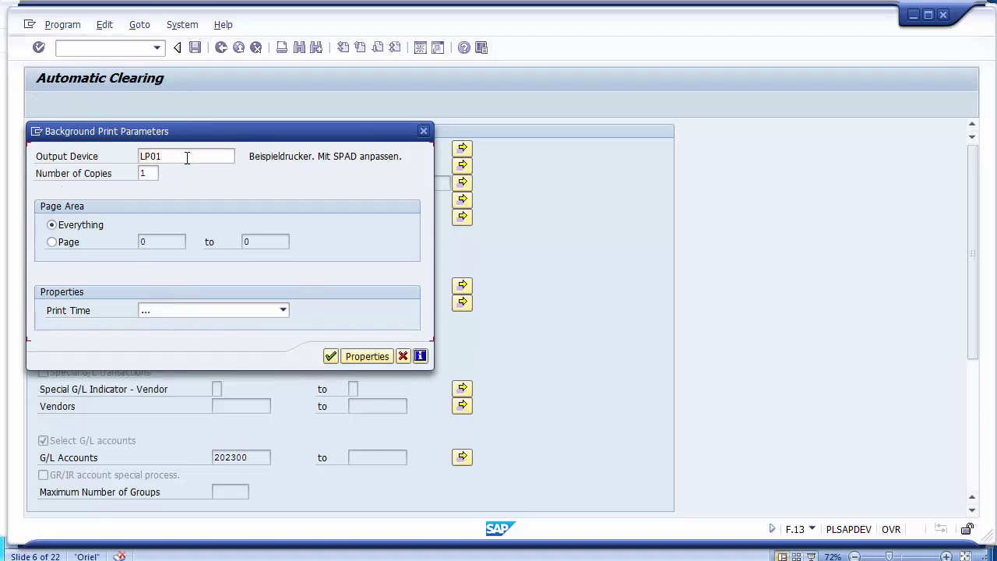
pyautogui.click(187, 158)
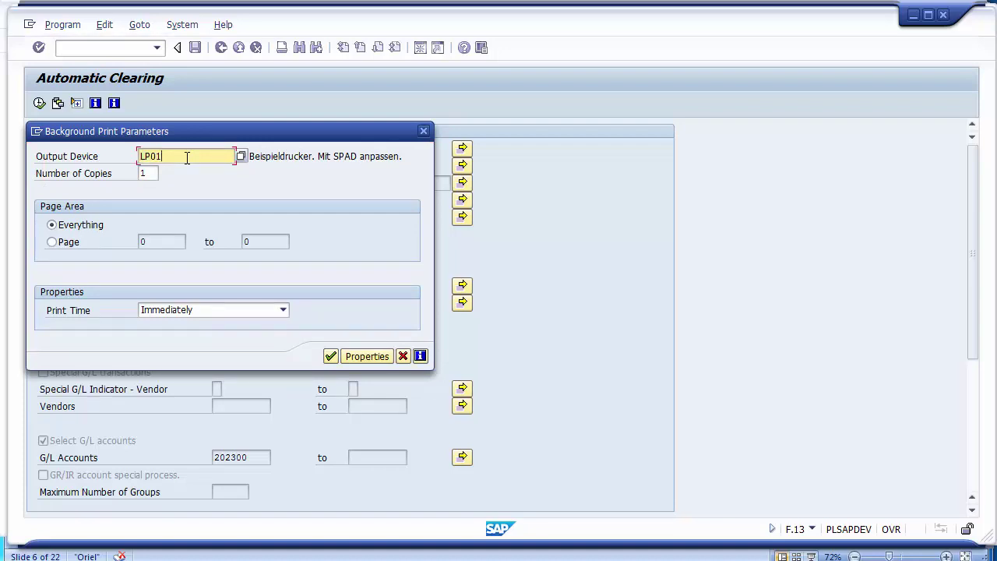
# Step: Accept the background print parameters and save the job with an immediate start
pyautogui.click(330, 357)
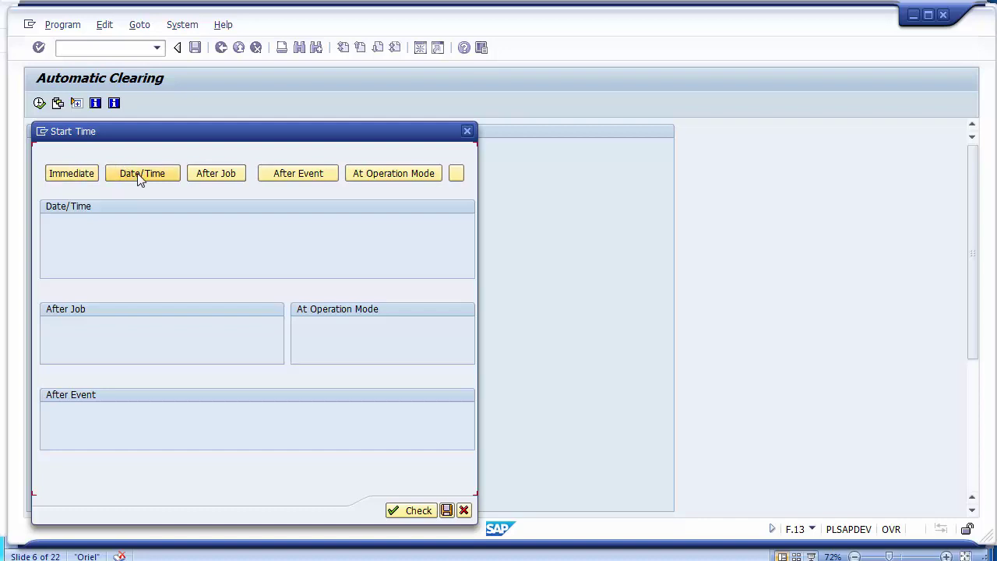
pyautogui.click(72, 172)
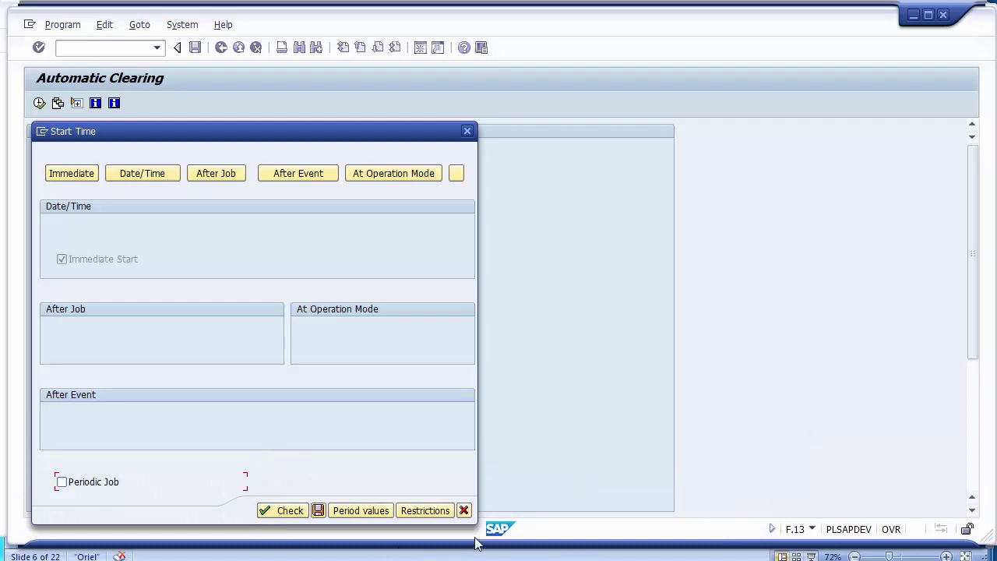
pyautogui.click(317, 511)
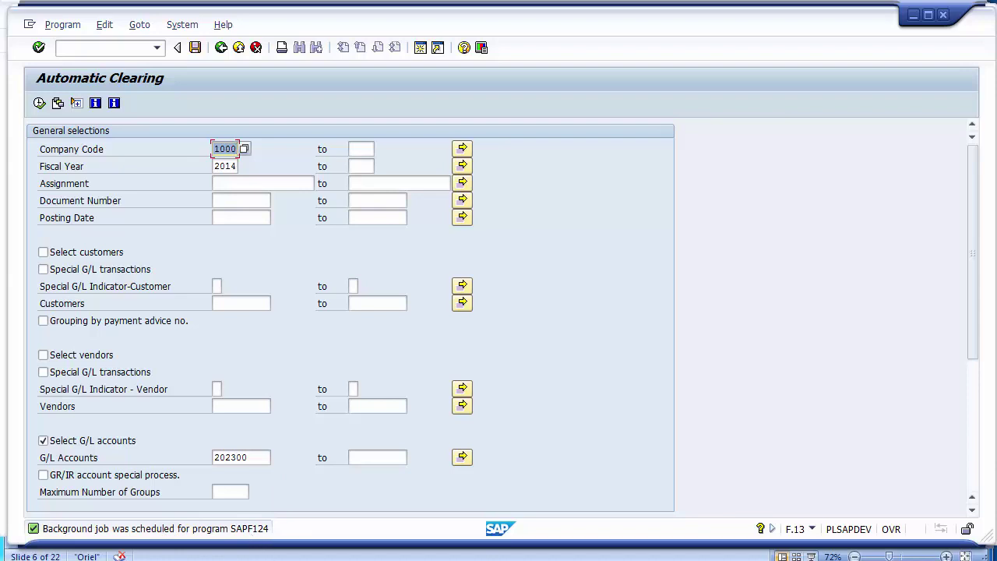
pyautogui.moveTo(246, 557)
pyautogui.click(245, 483)
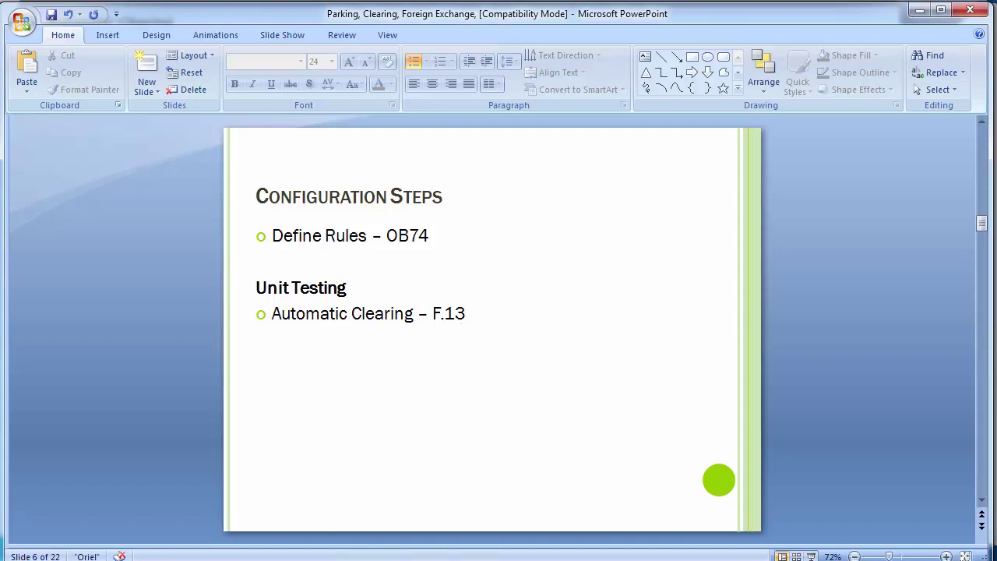
pyautogui.hotkey('alt', 'Tab')
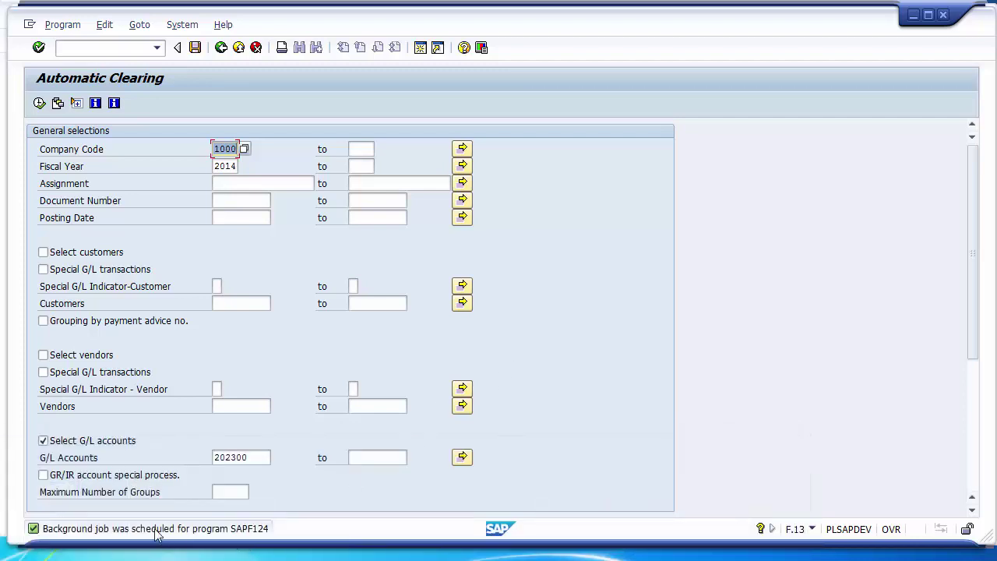
# Step: Open the overview of own background jobs and bring its window fully into view
pyautogui.click(182, 26)
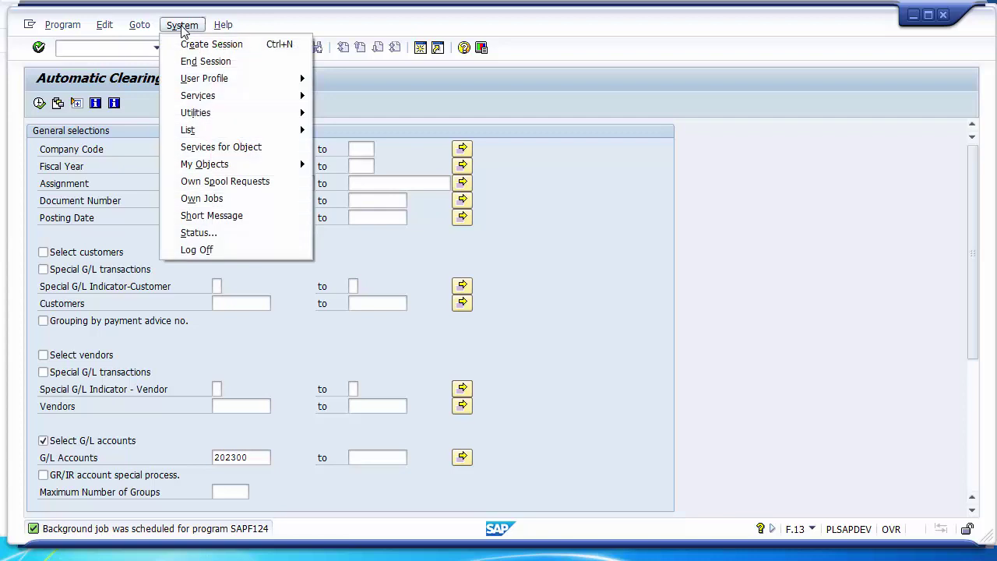
pyautogui.click(196, 200)
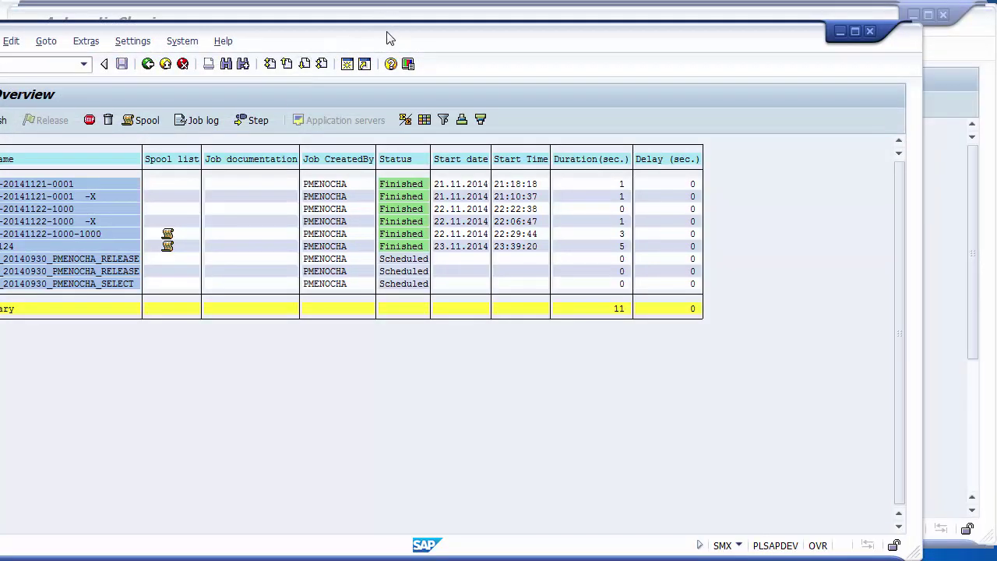
pyautogui.moveTo(364, 37); pyautogui.dragTo(411, 40)
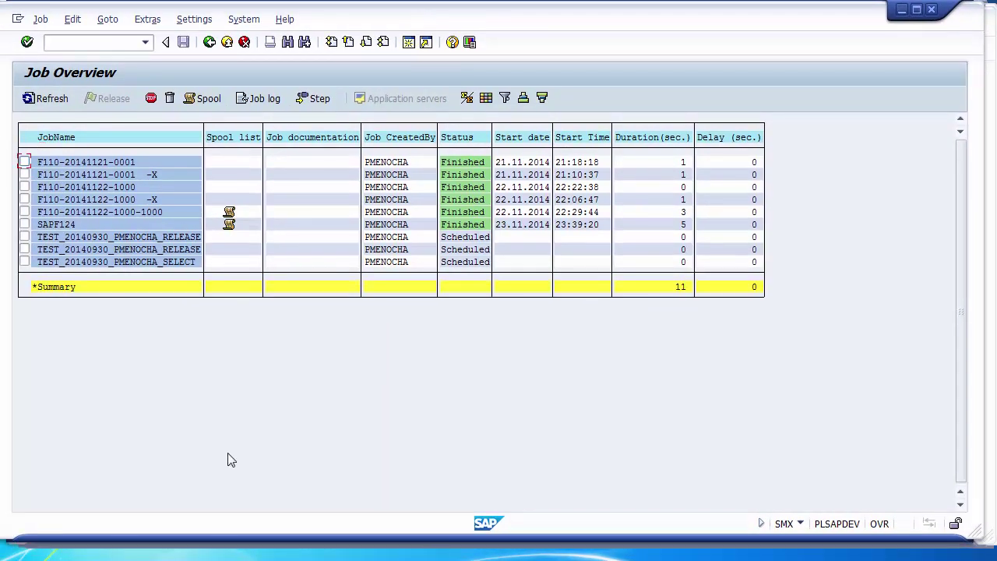
# Step: Select the SAPF124 job, open its spool list, and display the contents of its spool request
pyautogui.press('F3')
pyautogui.click(25, 225)
pyautogui.click(463, 226)
pyautogui.click(24, 224)
pyautogui.click(197, 103)
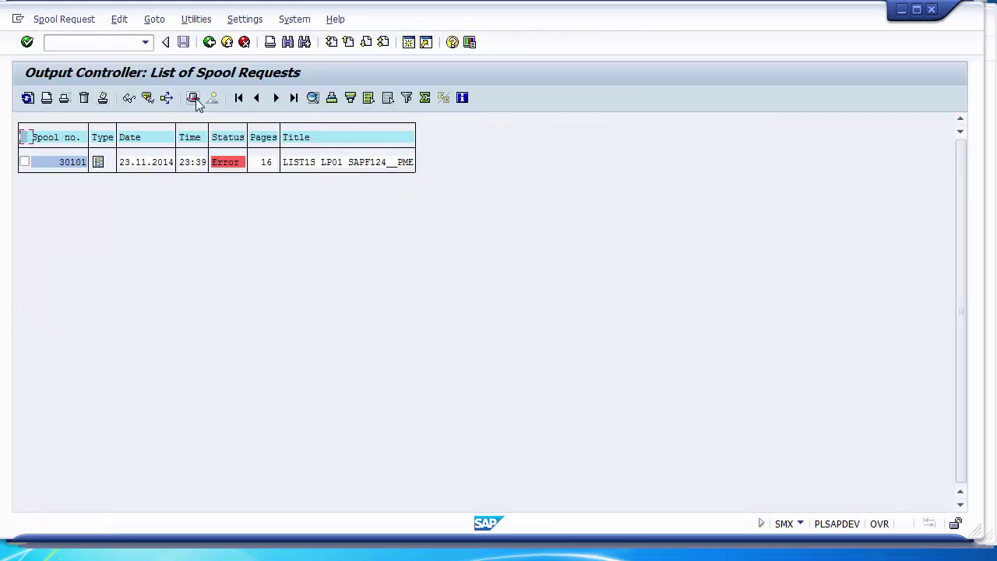
pyautogui.click(97, 162)
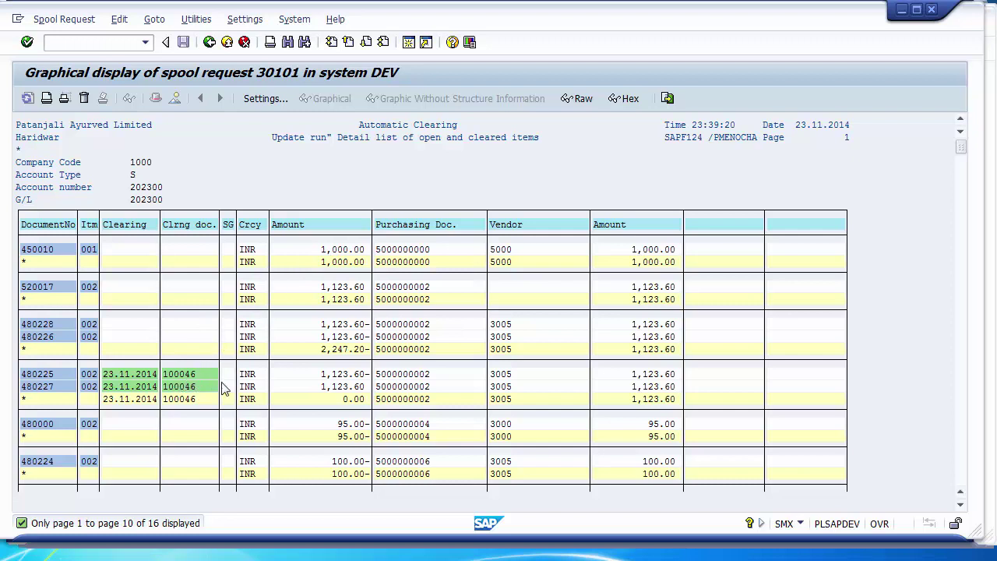
# Step: Examine the update run's list of open and cleared items for clearing dates and clearing document numbers
pyautogui.click(122, 386)
pyautogui.scroll(-10, 870, 347)
pyautogui.scroll(-1, 870, 347)
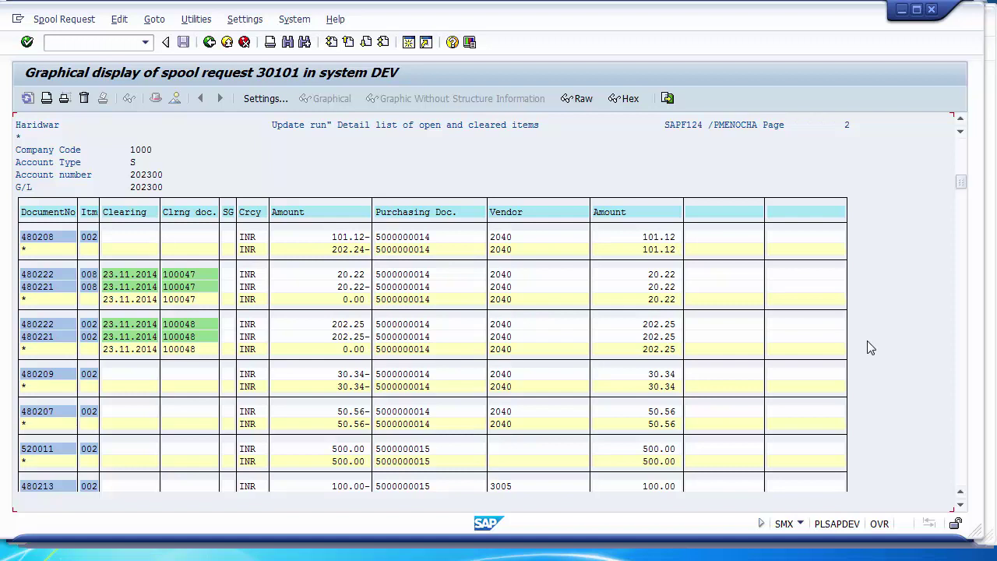
pyautogui.scroll(-10, 869, 348)
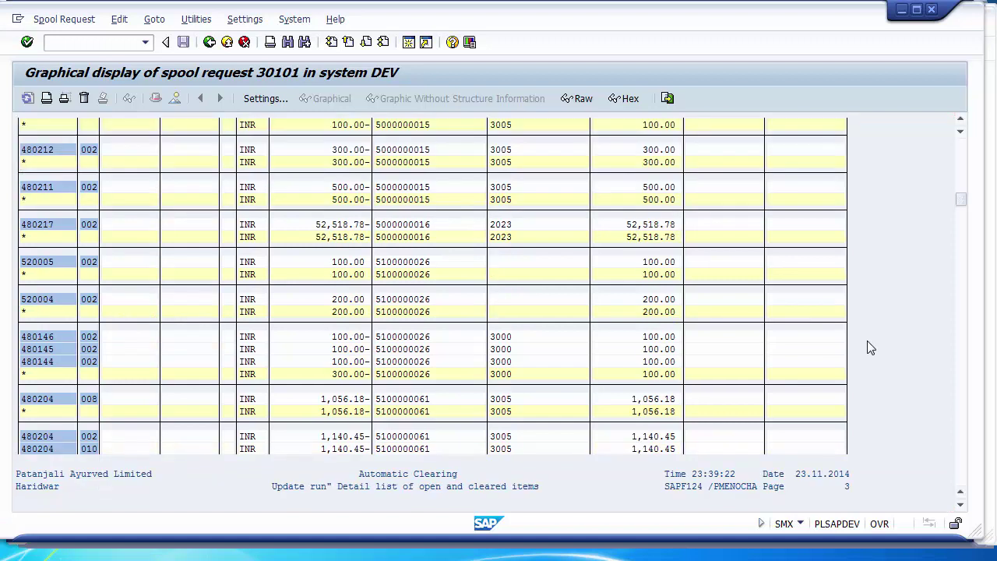
pyautogui.scroll(-10, 868, 342)
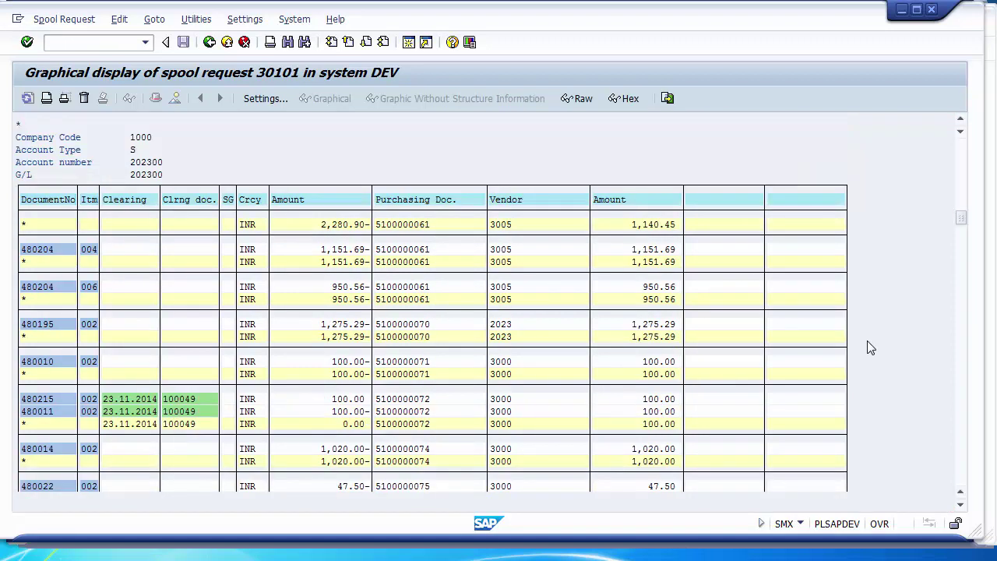
pyautogui.scroll(-10, 868, 343)
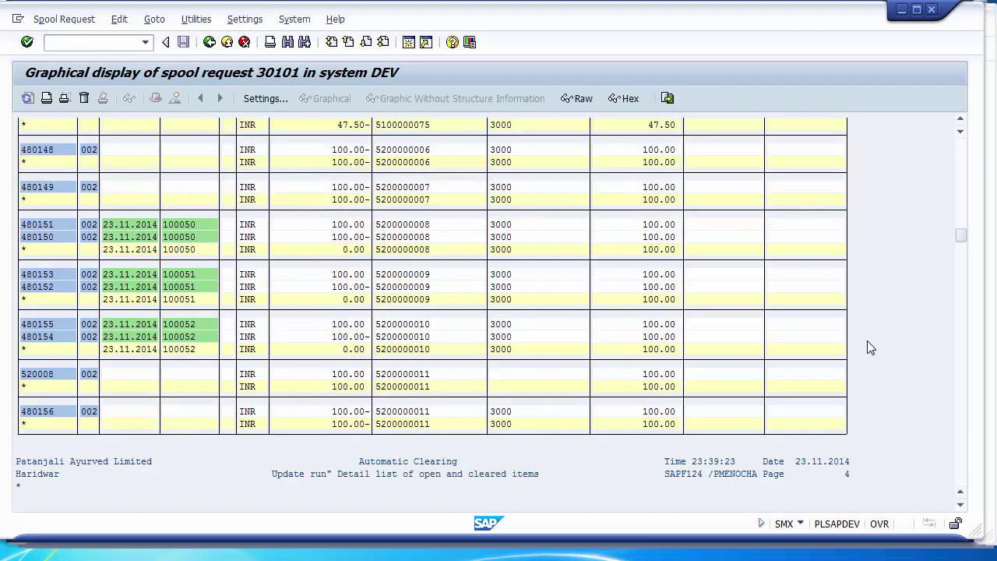
# Step: Review the spool list from its first page, checking which document items share each clearing document for G/L account 202300
pyautogui.scroll(15, 869, 348)
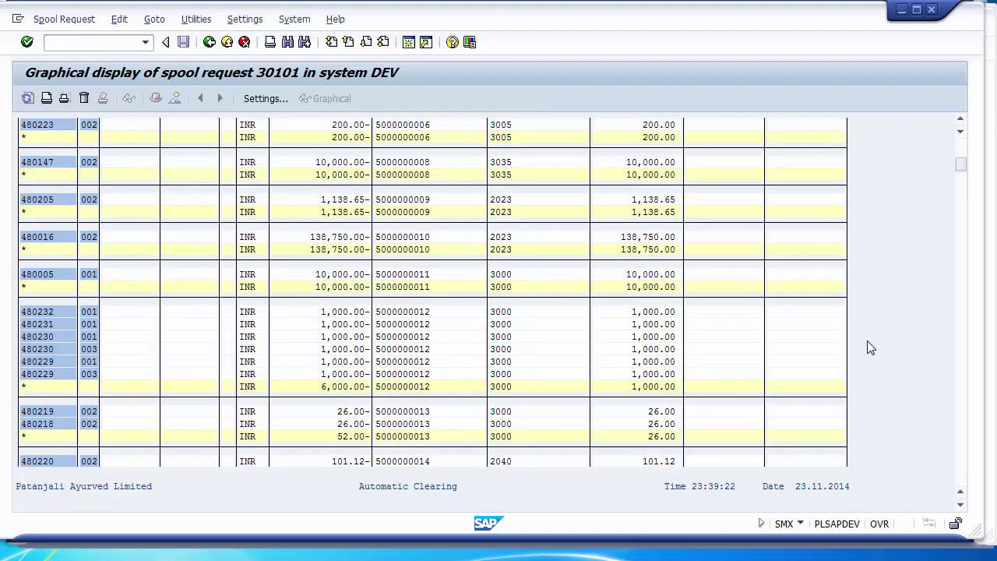
pyautogui.scroll(10, 870, 349)
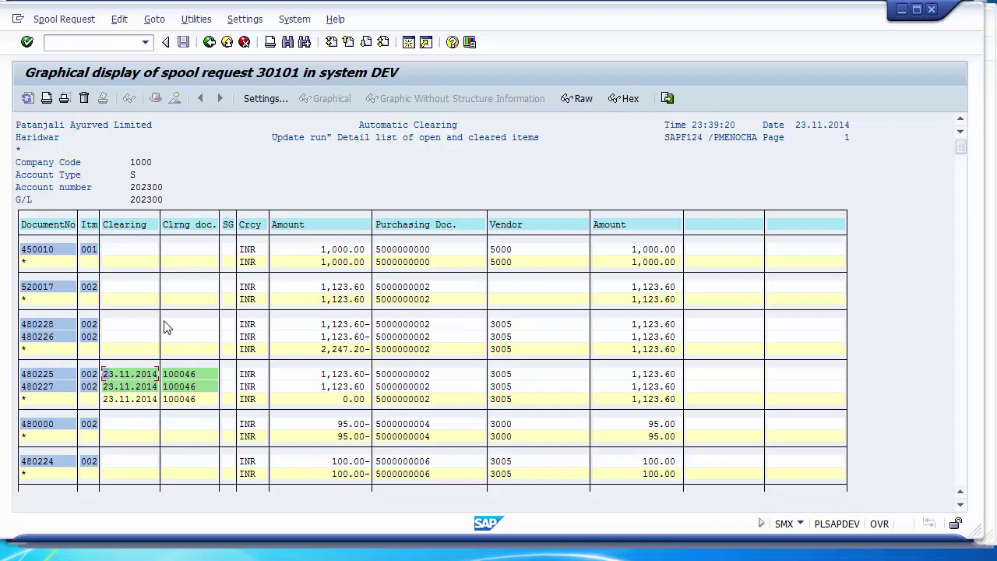
pyautogui.click(188, 226)
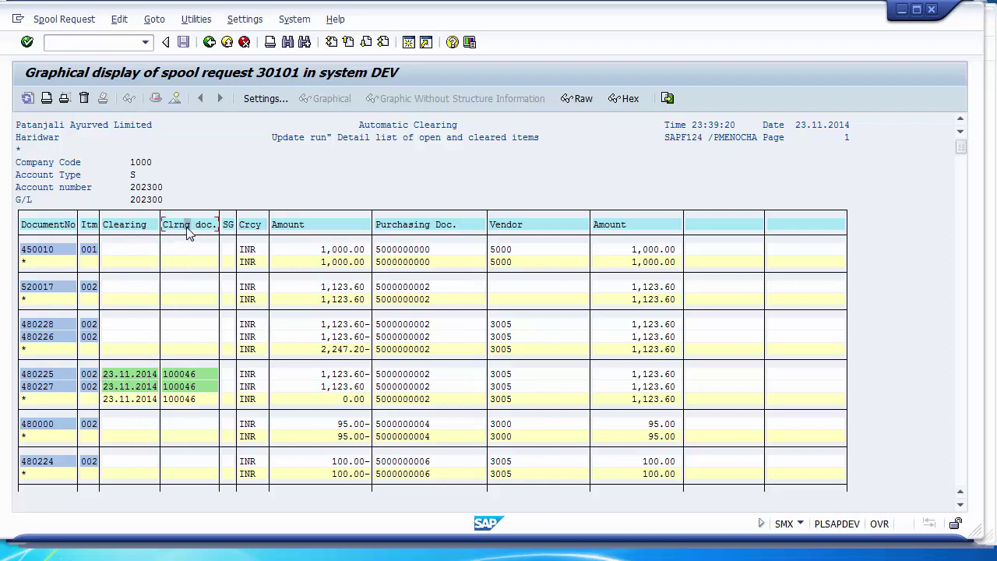
pyautogui.click(196, 374)
pyautogui.click(36, 380)
pyautogui.scroll(-10, 187, 384)
pyautogui.scroll(-10, 187, 385)
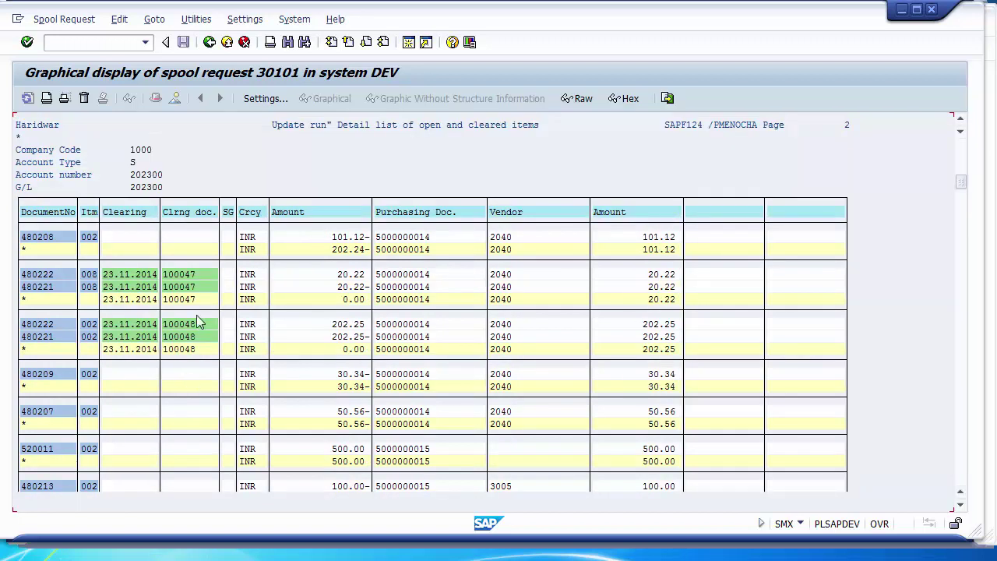
pyautogui.click(192, 276)
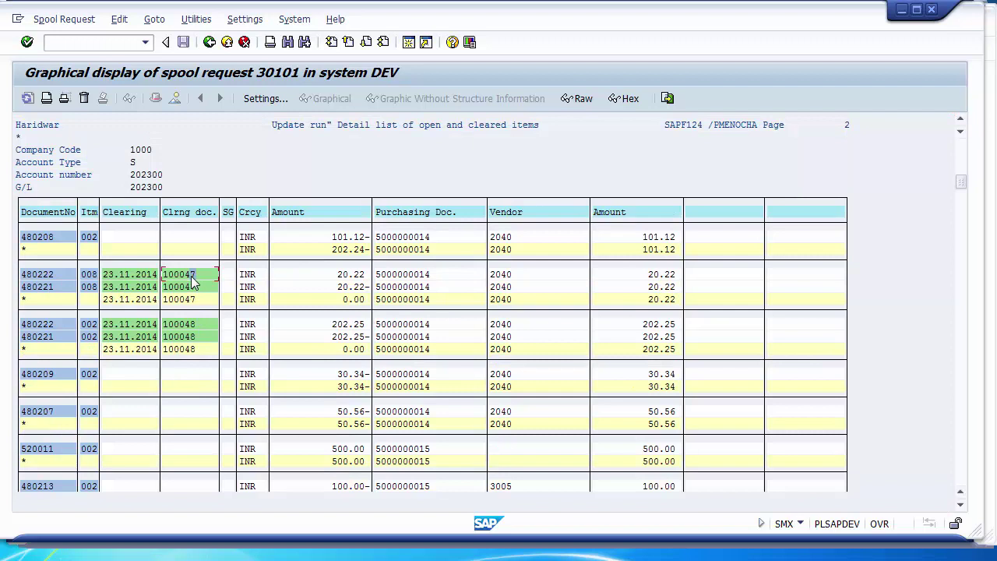
pyautogui.click(193, 326)
pyautogui.scroll(-10, 195, 348)
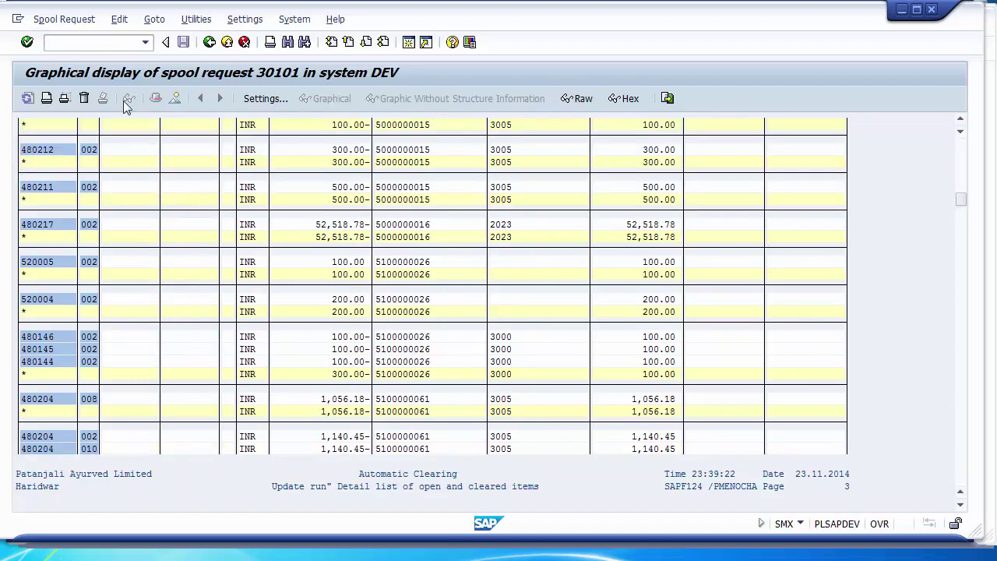
# Step: End the SAP spool display with /n and bring up the Reversals slide in the PowerPoint presentation
pyautogui.click(81, 43)
pyautogui.write('/n')
pyautogui.press('Return')
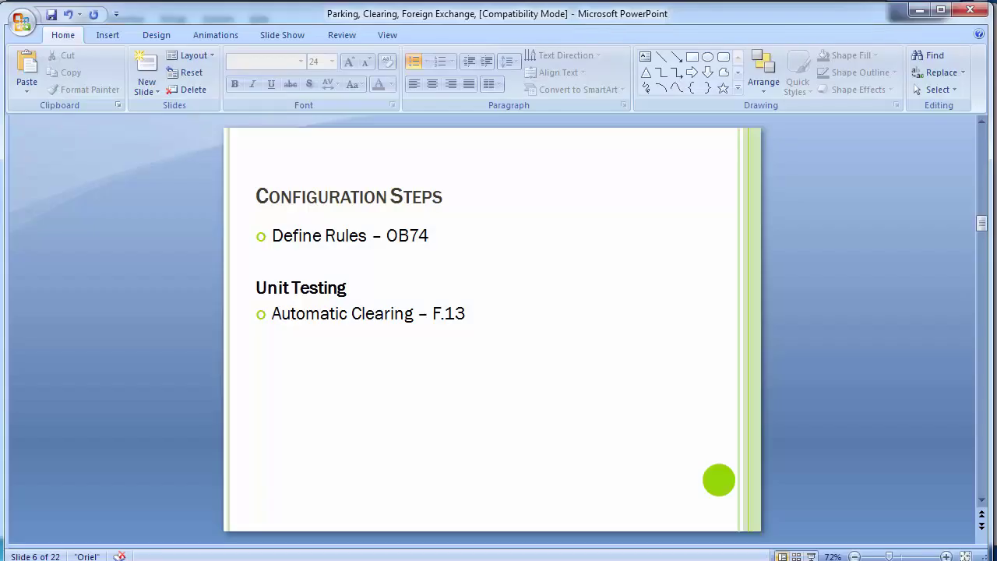
pyautogui.press('pagedown')
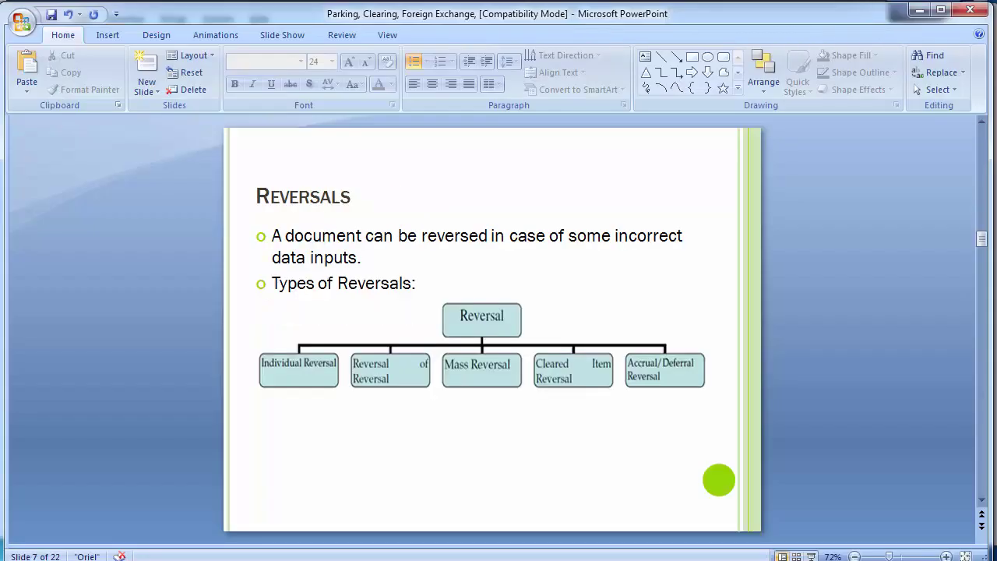